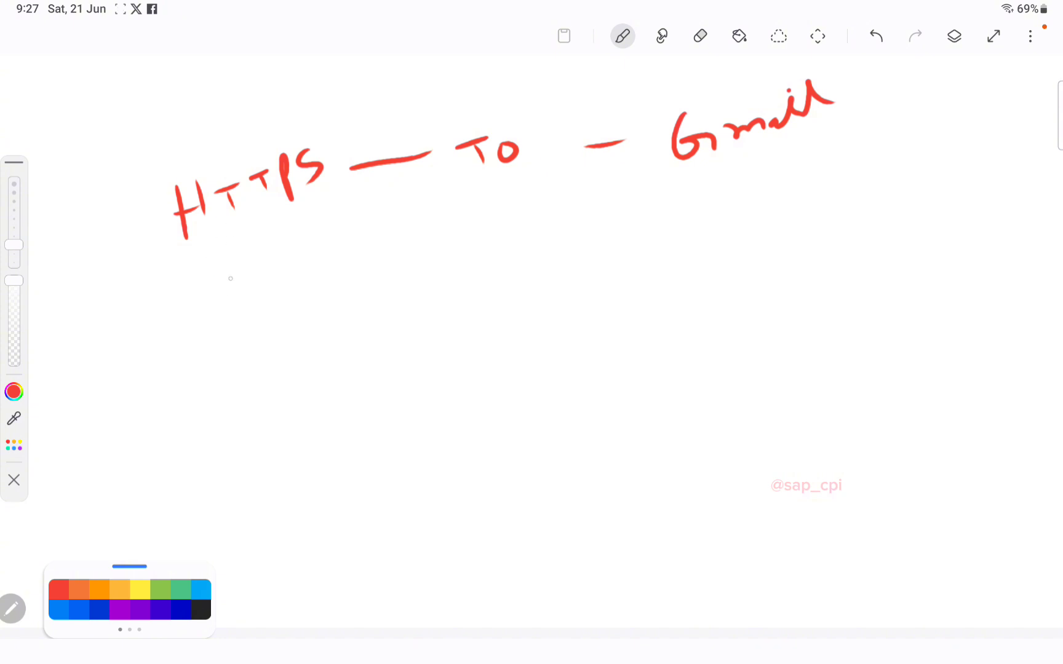
Step: Handwrite Postman under the heading and begin the address with SAPCPii
mouse_move(217, 282)
mouse_down()
mouse_move(216, 311)
mouse_move(237, 301)
mouse_move(251, 265)
mouse_move(279, 260)
mouse_up()
mouse_move(235, 346)
mouse_down()
mouse_move(238, 392)
mouse_move(285, 301)
mouse_move(377, 278)
mouse_move(397, 262)
mouse_move(401, 273)
mouse_up()
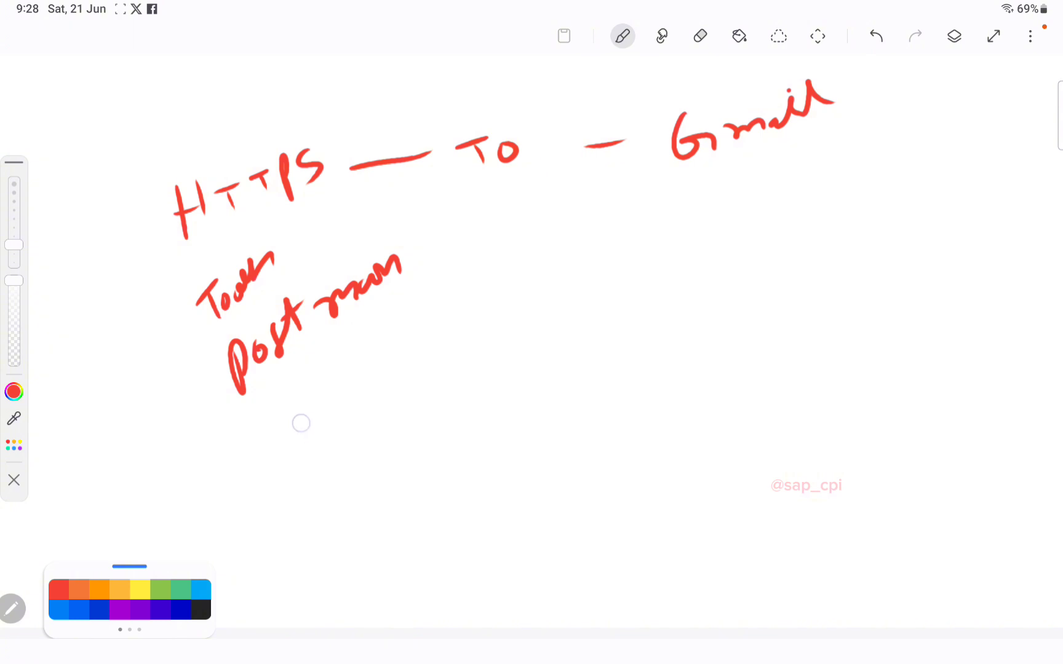
mouse_move(309, 418)
mouse_down()
mouse_move(309, 465)
mouse_move(335, 458)
mouse_up()
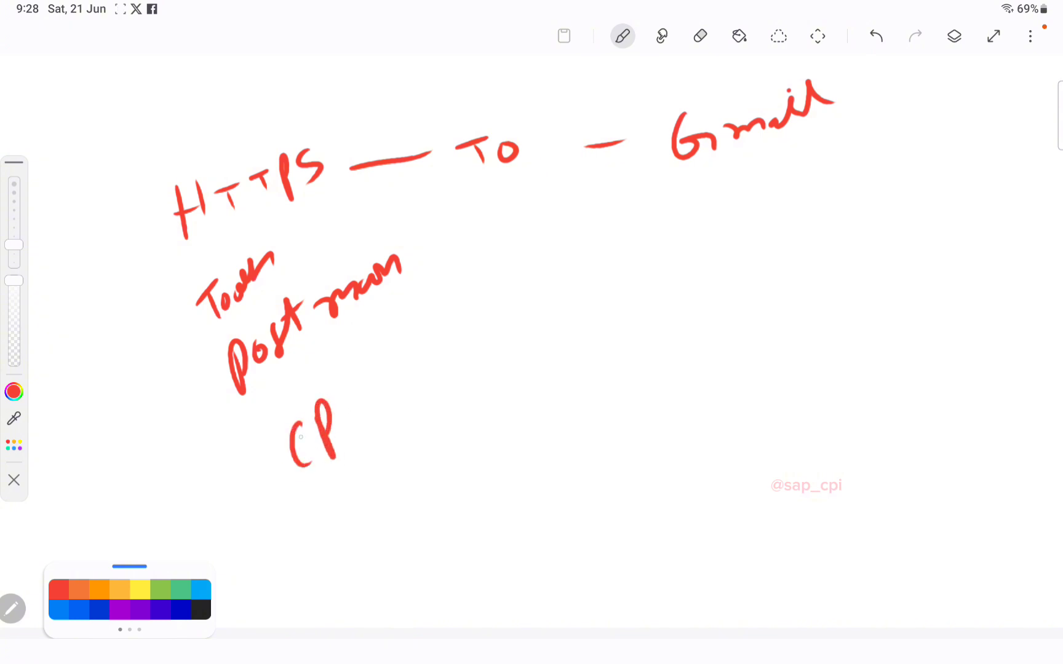
mouse_move(211, 465)
mouse_down()
mouse_move(213, 520)
mouse_move(248, 491)
mouse_move(264, 452)
mouse_up()
drag(348, 399, 359, 434)
click(343, 385)
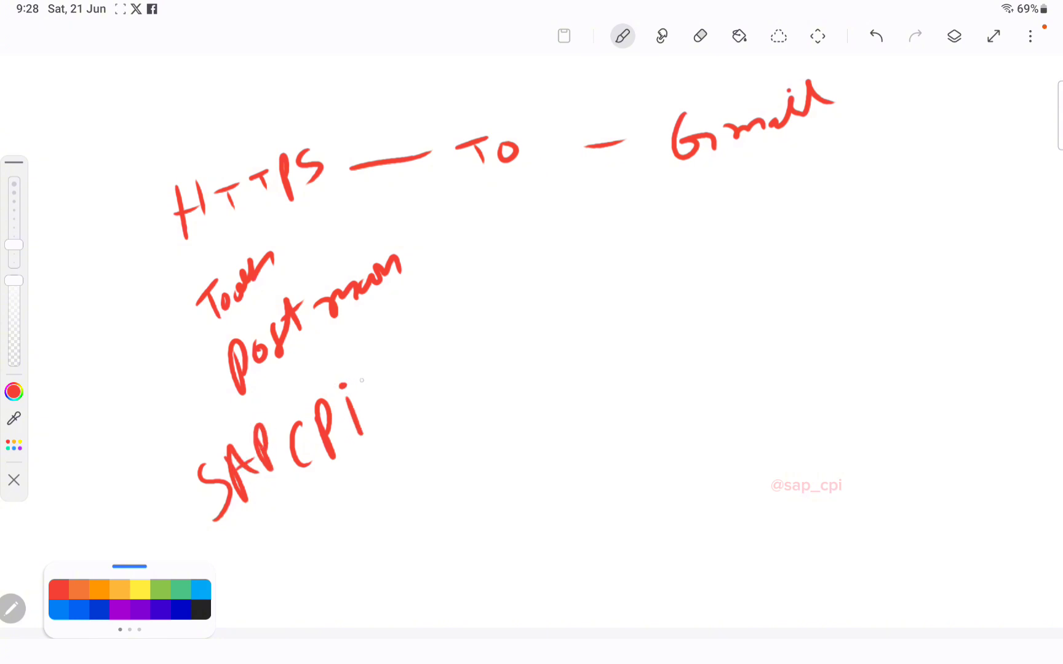
drag(374, 384, 382, 416)
click(362, 360)
click(406, 387)
Step: Finish handwriting the address as sapcpii.blogspot.com
mouse_move(431, 349)
mouse_down()
mouse_move(425, 377)
mouse_move(441, 381)
mouse_up()
drag(483, 314, 461, 378)
mouse_move(491, 323)
mouse_down()
mouse_move(486, 337)
mouse_move(487, 321)
mouse_up()
mouse_move(509, 294)
mouse_down()
mouse_move(499, 305)
mouse_move(519, 321)
mouse_up()
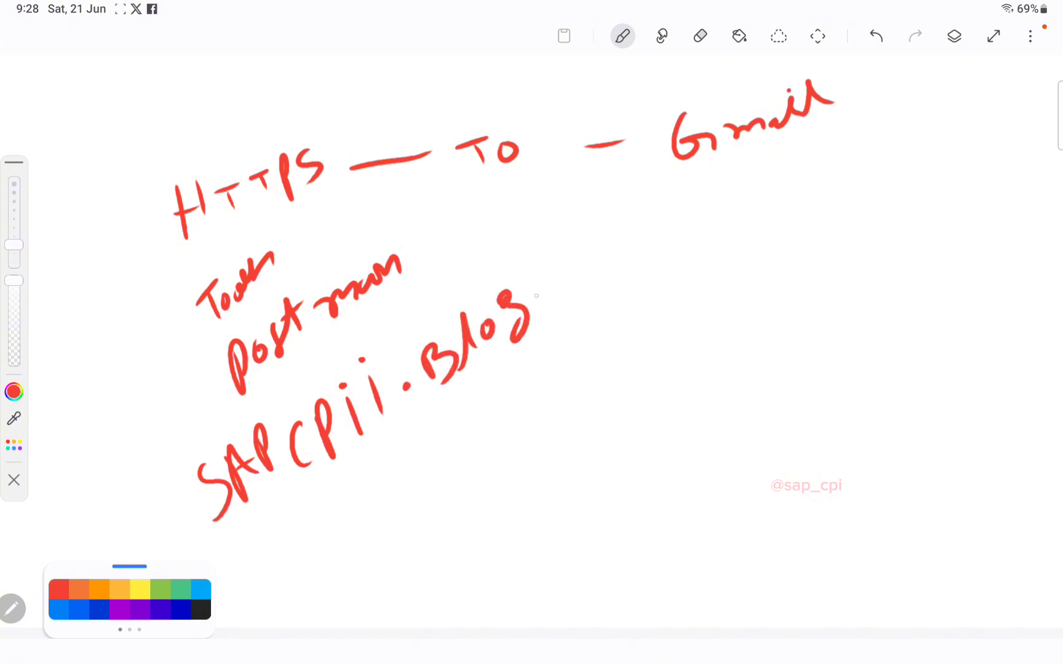
drag(545, 278, 540, 316)
drag(562, 271, 572, 302)
drag(564, 268, 566, 277)
mouse_move(589, 257)
mouse_down()
mouse_move(591, 267)
mouse_move(591, 257)
mouse_up()
mouse_move(605, 230)
mouse_down()
mouse_move(611, 259)
mouse_move(621, 236)
mouse_move(676, 249)
mouse_up()
click(642, 248)
click(668, 225)
drag(692, 216, 751, 206)
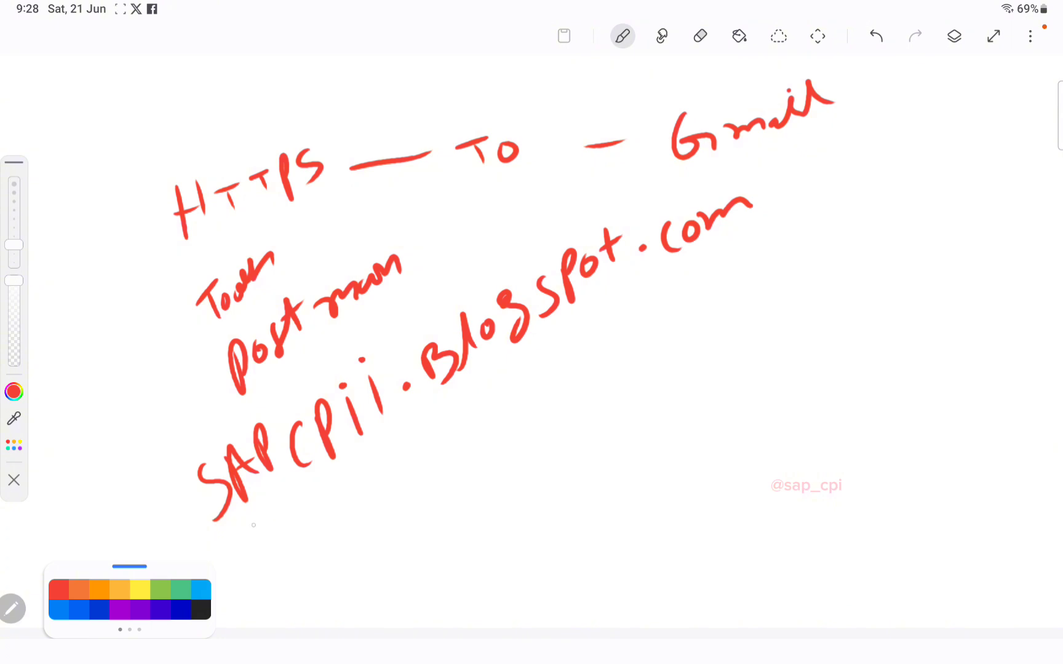
Step: Underline the address and draw arrows to Software and Postman, plus an install note
drag(256, 525, 795, 247)
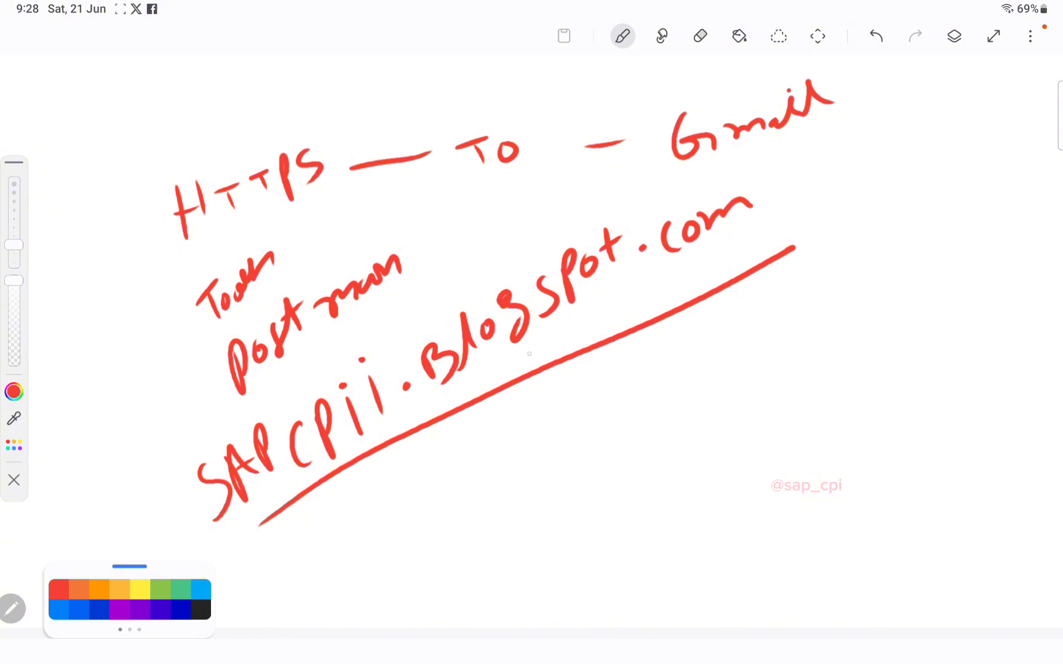
mouse_move(495, 403)
mouse_down()
mouse_move(550, 446)
mouse_move(584, 432)
mouse_up()
mouse_move(557, 426)
mouse_down()
mouse_move(614, 408)
mouse_move(602, 458)
mouse_up()
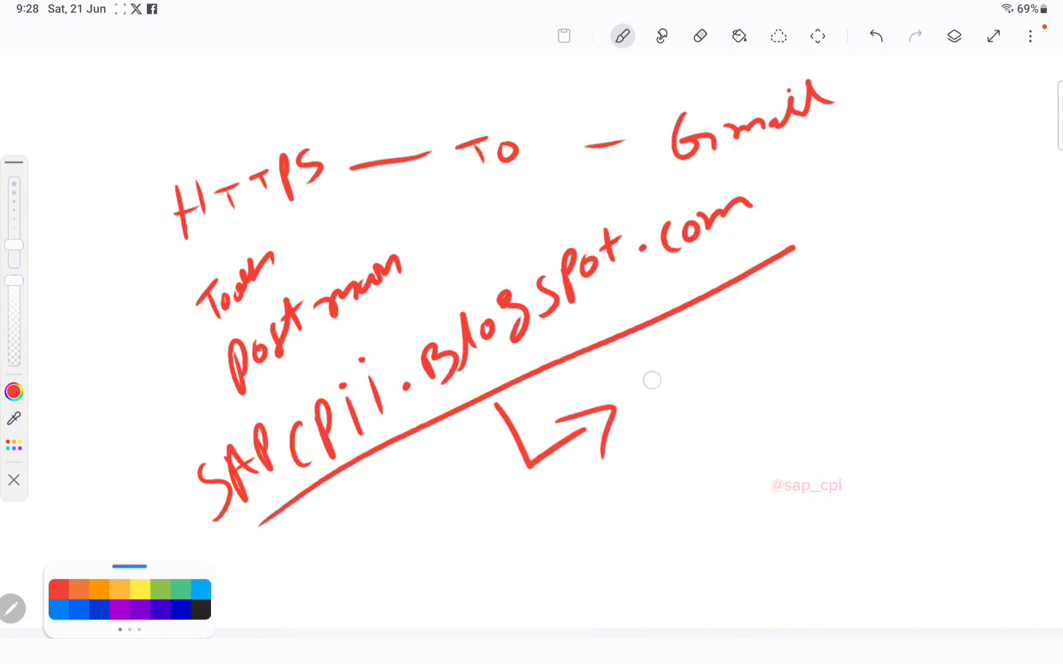
mouse_move(669, 384)
mouse_down()
mouse_move(655, 419)
mouse_move(707, 350)
mouse_move(834, 278)
mouse_up()
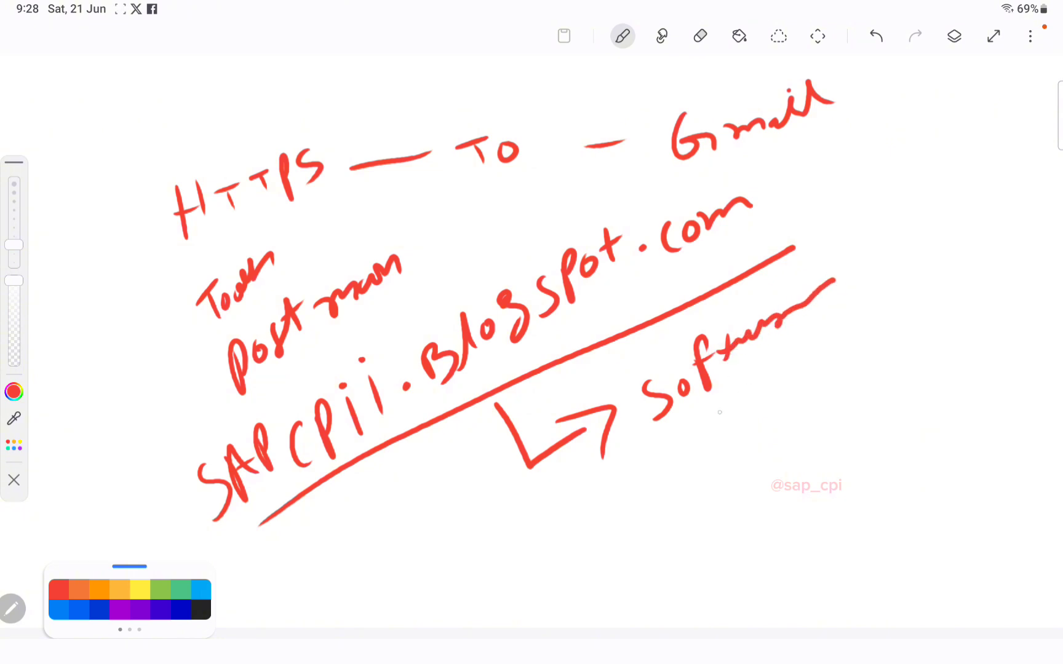
mouse_move(714, 404)
mouse_down()
mouse_move(890, 353)
mouse_move(893, 390)
mouse_up()
mouse_move(909, 321)
mouse_down()
mouse_move(918, 338)
mouse_move(922, 310)
mouse_move(950, 304)
mouse_move(1030, 237)
mouse_up()
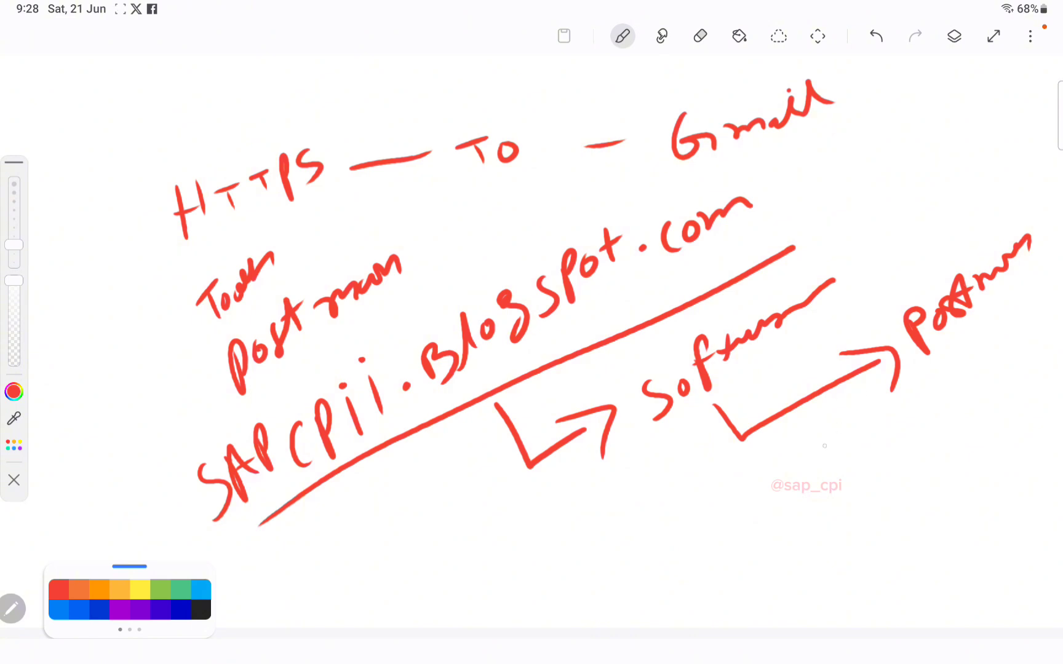
mouse_move(707, 526)
mouse_down()
mouse_move(687, 503)
mouse_move(721, 527)
mouse_move(764, 512)
mouse_move(812, 463)
mouse_move(830, 455)
mouse_move(824, 470)
mouse_move(872, 437)
mouse_move(857, 467)
mouse_up()
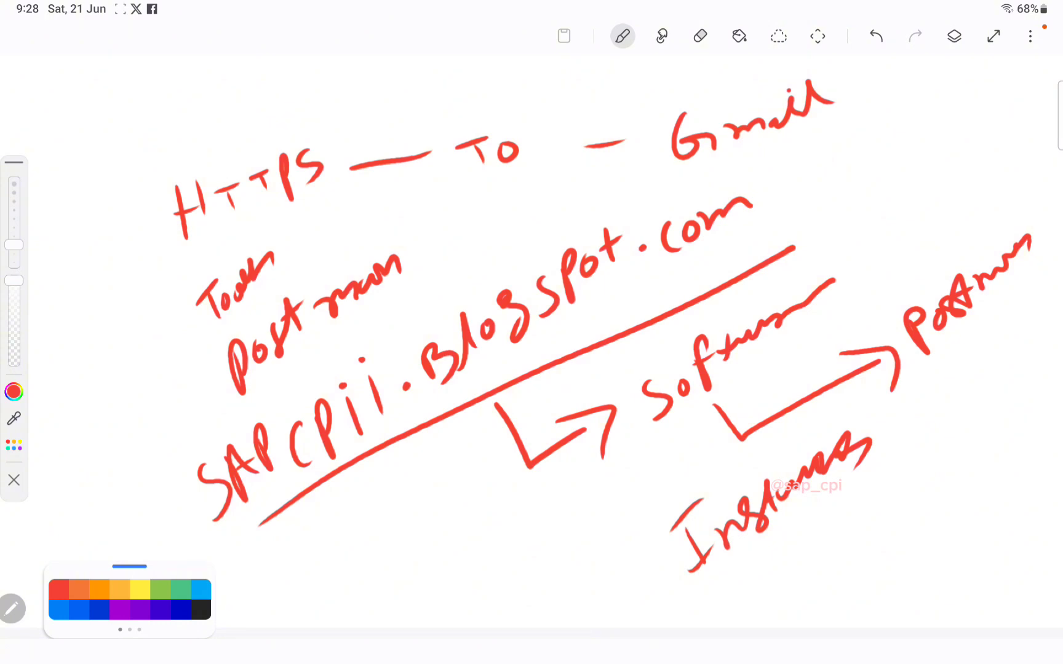
Step: Add a new blank layer and hide the layer holding the HTTPS to Gmail handwriting
click(954, 35)
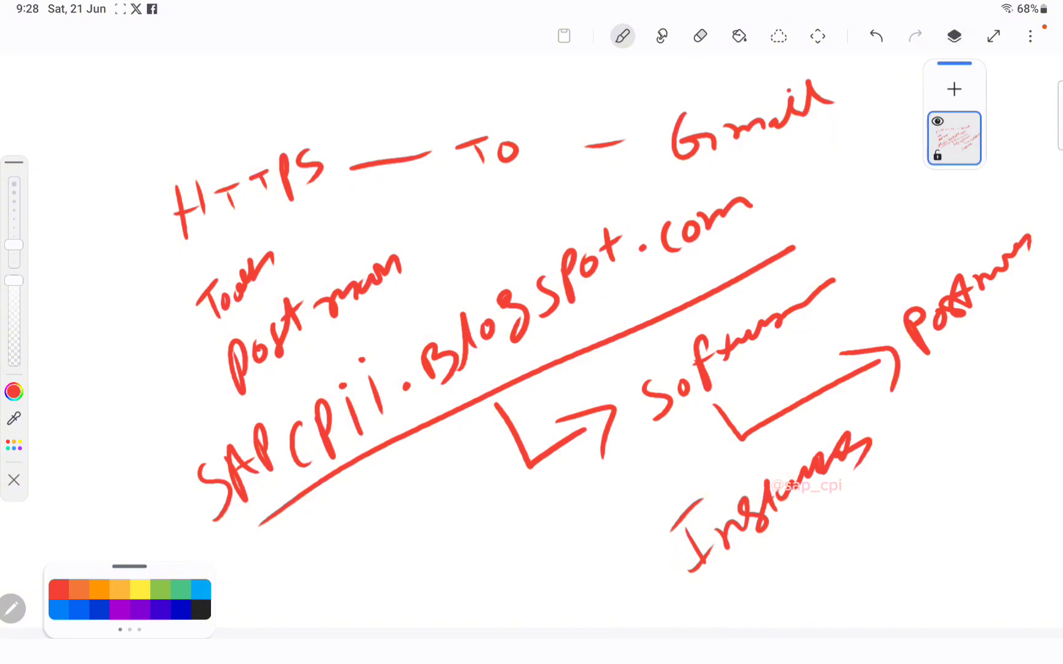
click(954, 89)
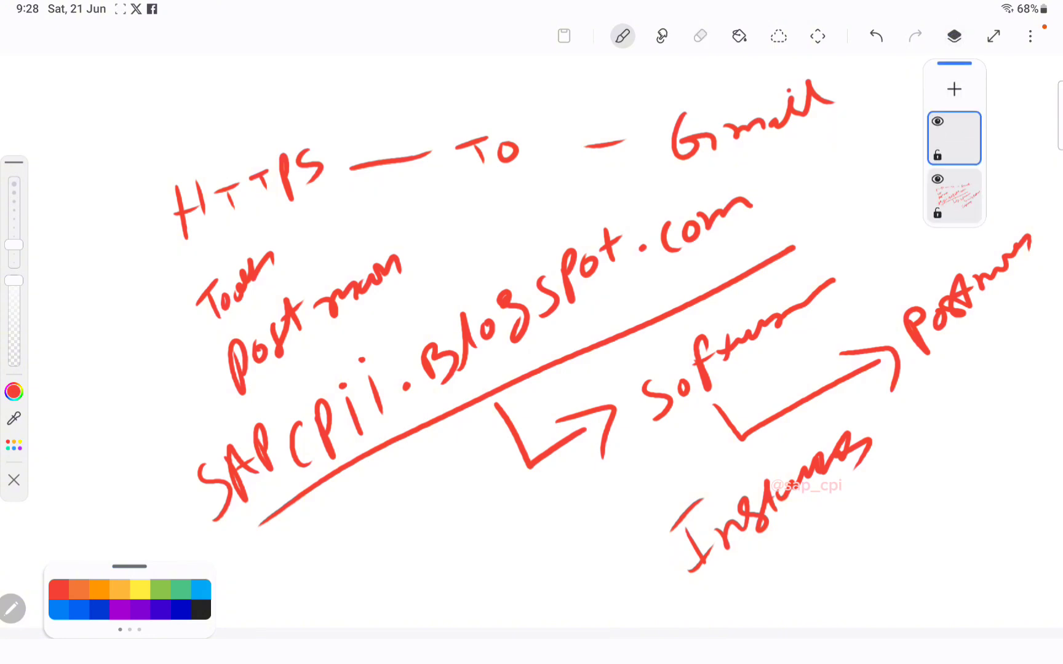
click(954, 138)
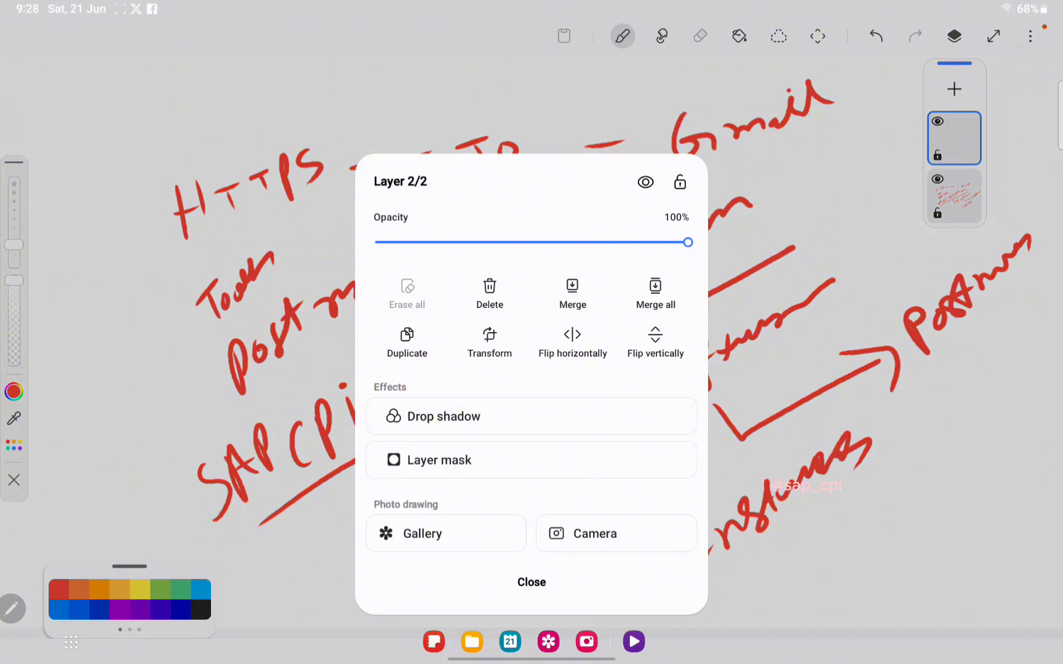
click(939, 138)
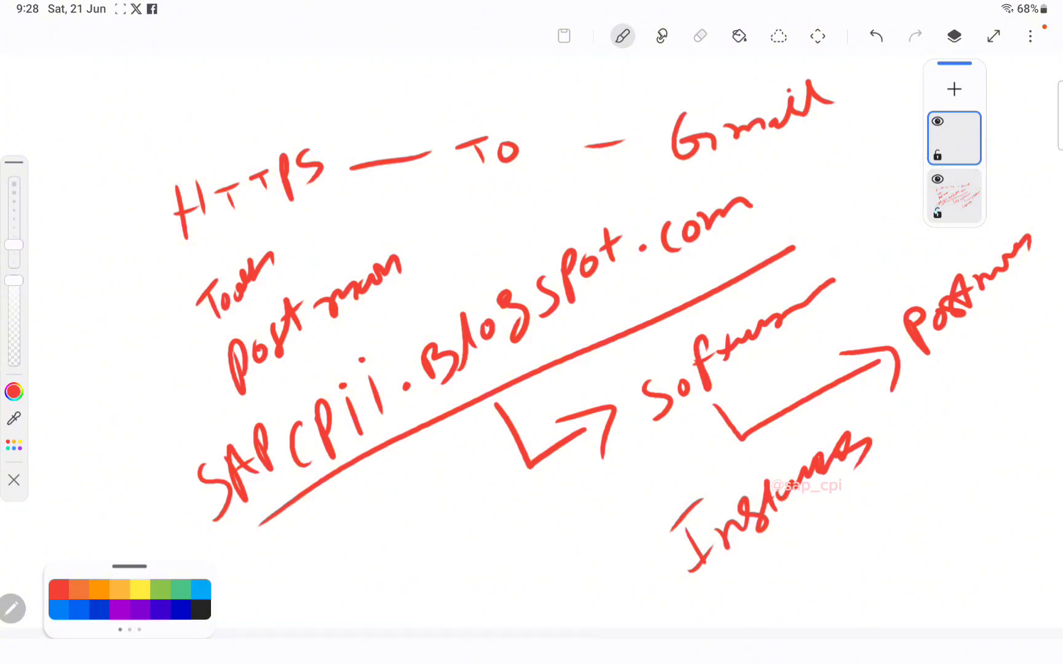
click(937, 179)
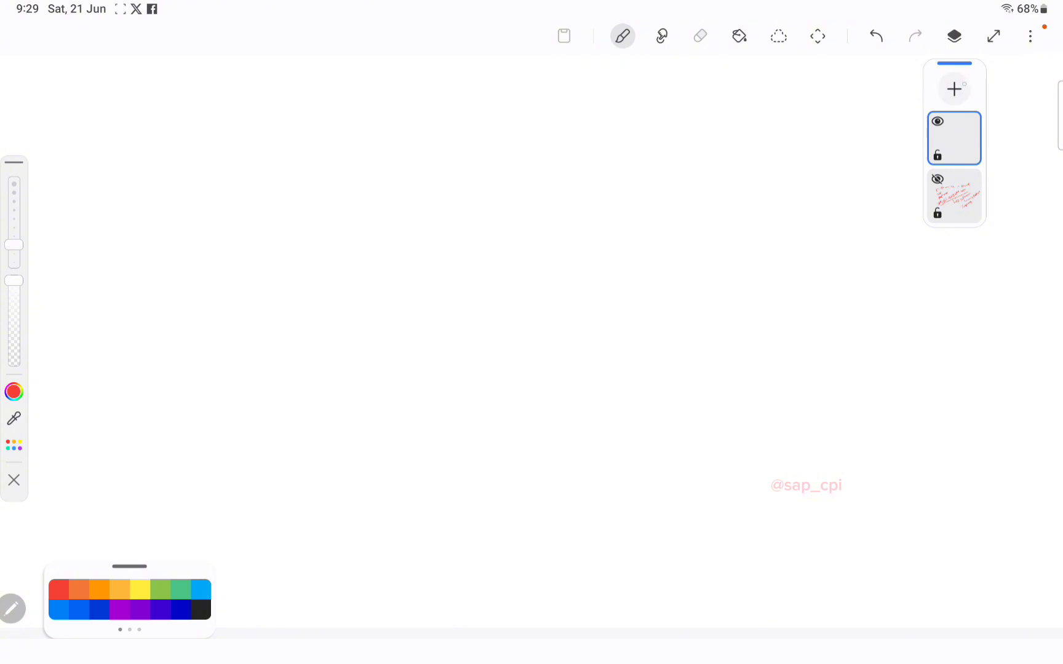
click(953, 36)
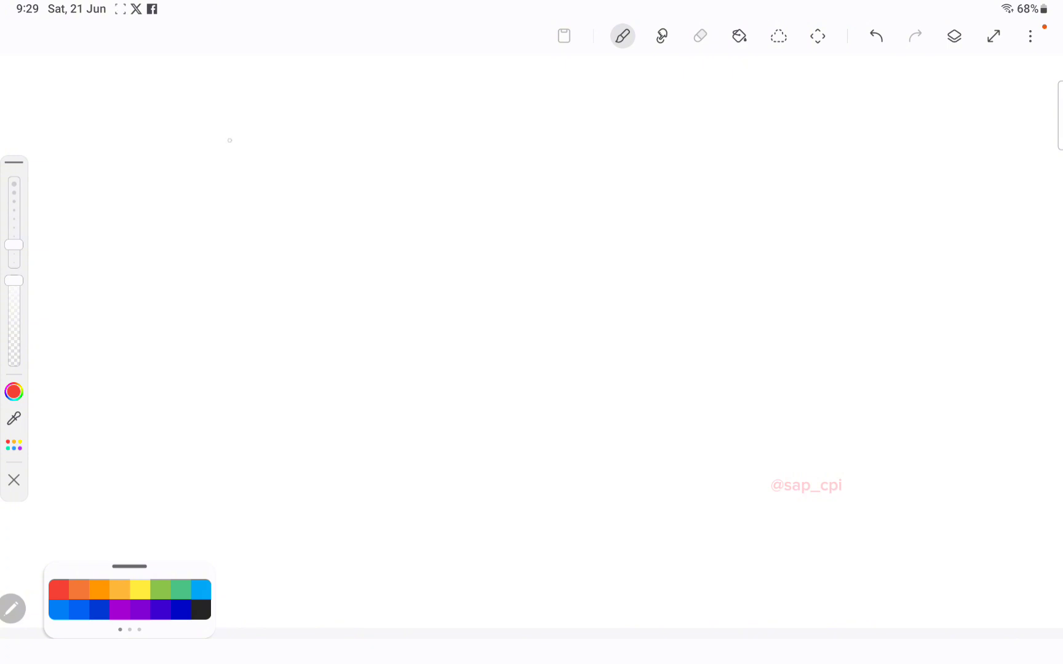
Step: Handwrite the formats XML, Json and CSV in a column, fixing the miswritten last letter
mouse_move(236, 131)
mouse_down()
mouse_move(203, 176)
mouse_move(303, 161)
mouse_up()
drag(326, 122, 312, 166)
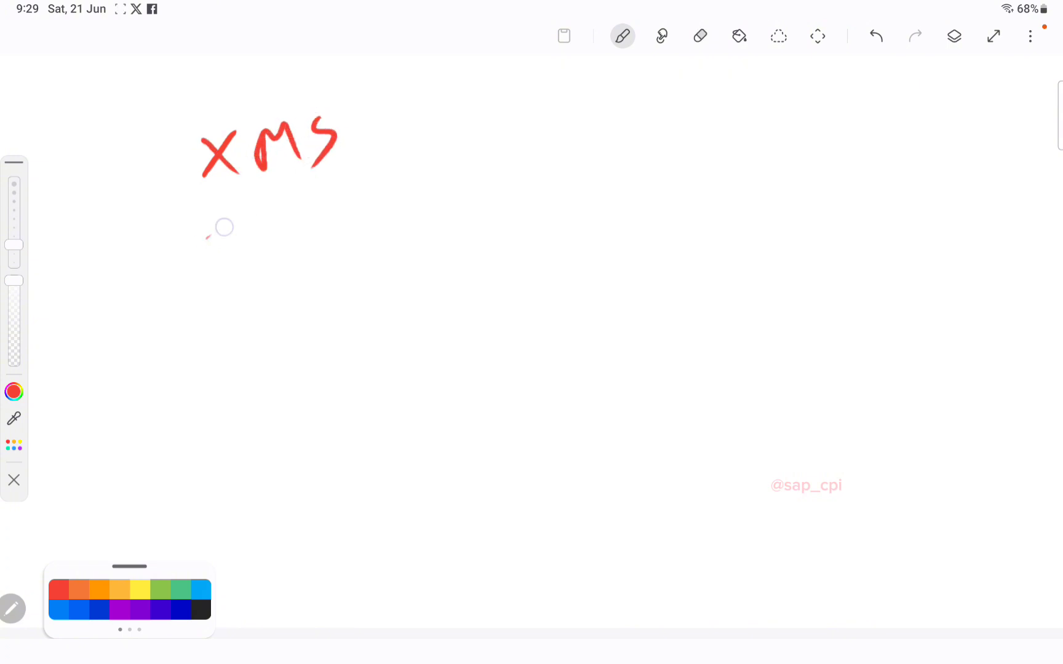
drag(206, 240, 247, 213)
drag(243, 216, 232, 269)
mouse_move(275, 209)
mouse_down()
mouse_move(274, 254)
mouse_move(303, 216)
mouse_move(356, 211)
mouse_up()
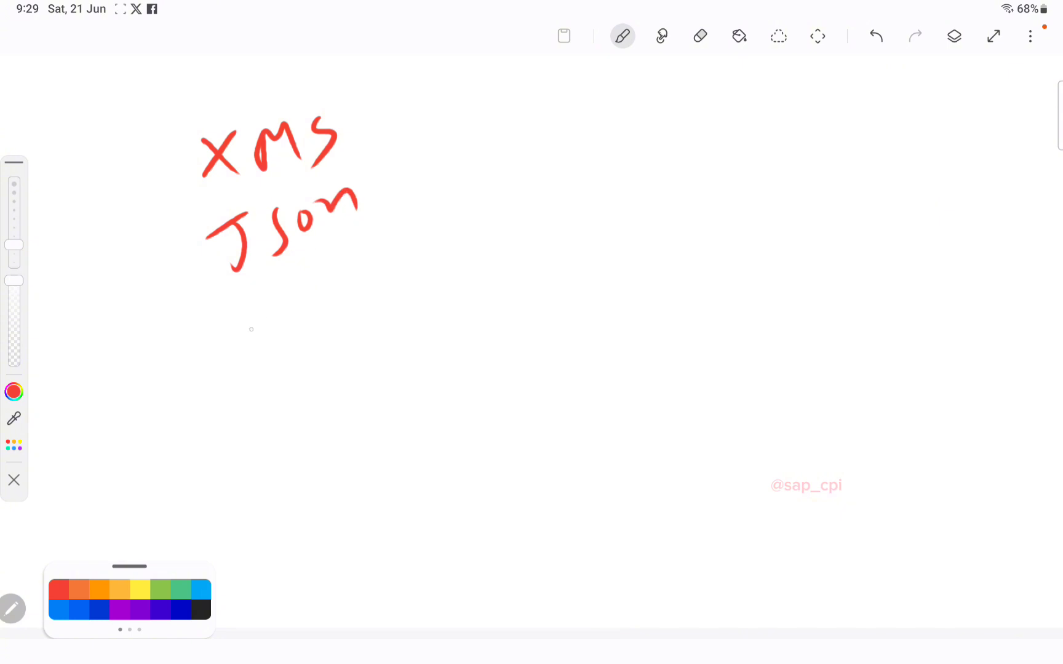
drag(250, 302, 257, 343)
drag(305, 291, 294, 332)
drag(338, 277, 348, 300)
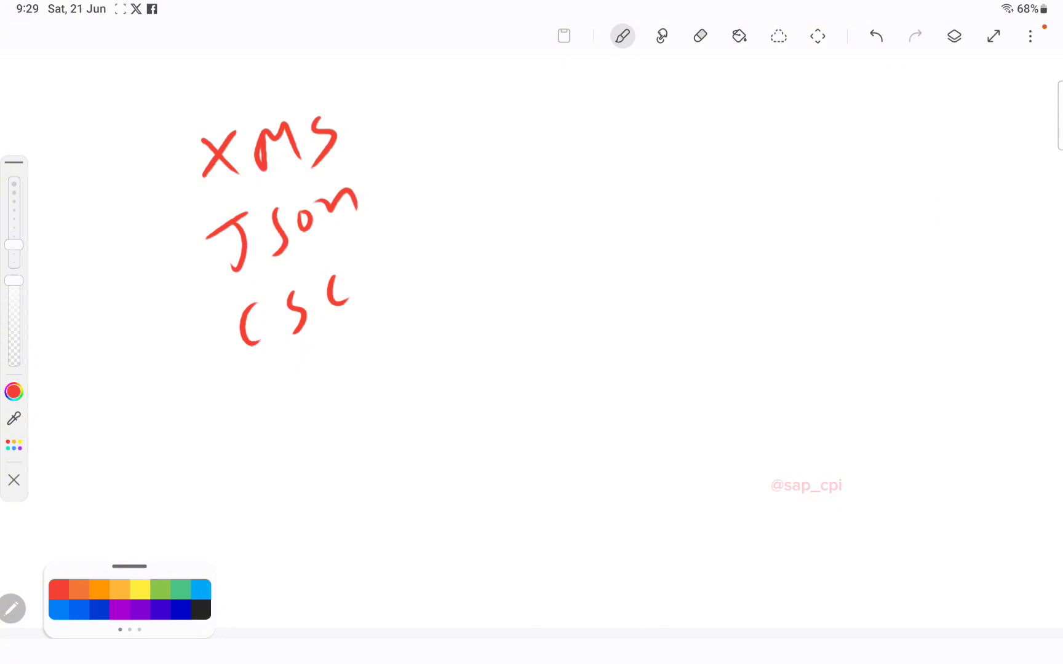
drag(358, 323, 351, 304)
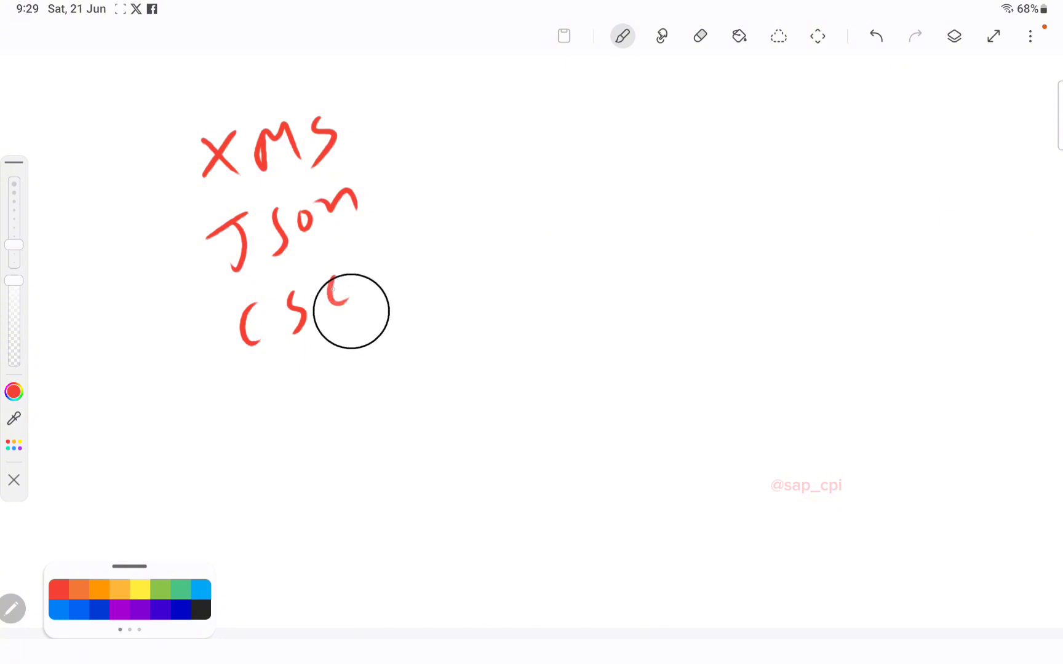
click(876, 36)
click(875, 36)
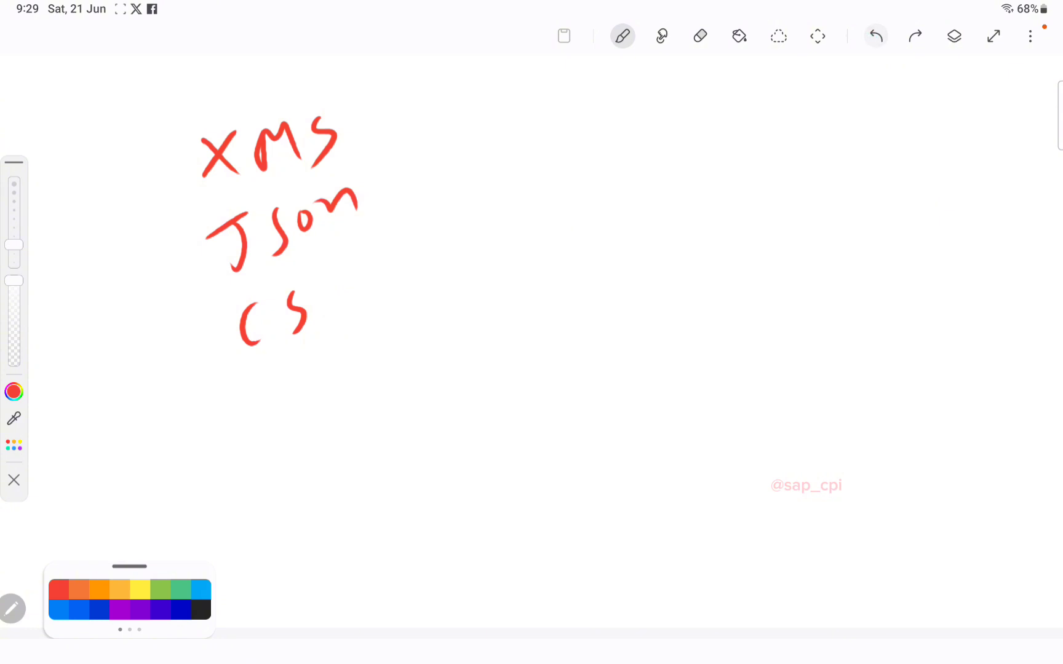
drag(321, 283, 374, 258)
Step: Brace the three formats as Data and draw an arrow from Data to the right
mouse_move(393, 96)
mouse_down()
mouse_move(443, 210)
mouse_move(419, 327)
mouse_up()
mouse_move(517, 175)
mouse_down()
mouse_move(536, 209)
mouse_move(526, 214)
mouse_up()
mouse_move(554, 179)
mouse_down()
mouse_move(585, 151)
mouse_move(576, 171)
mouse_up()
drag(573, 152, 646, 134)
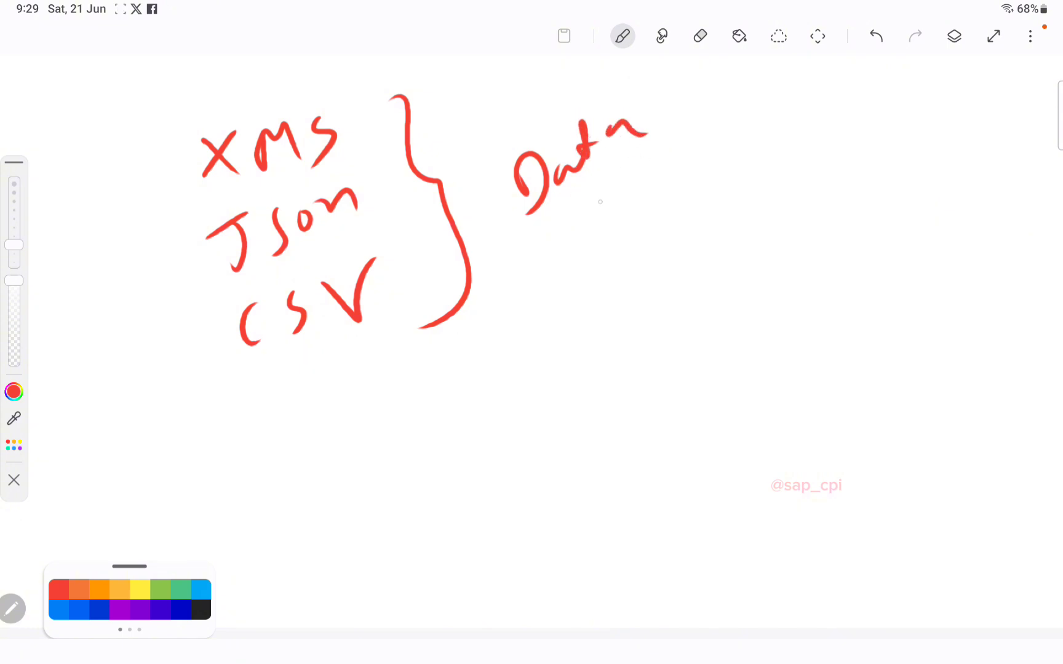
mouse_move(571, 196)
mouse_down()
mouse_move(640, 257)
mouse_move(649, 287)
mouse_up()
scroll(743, 141, up, 1)
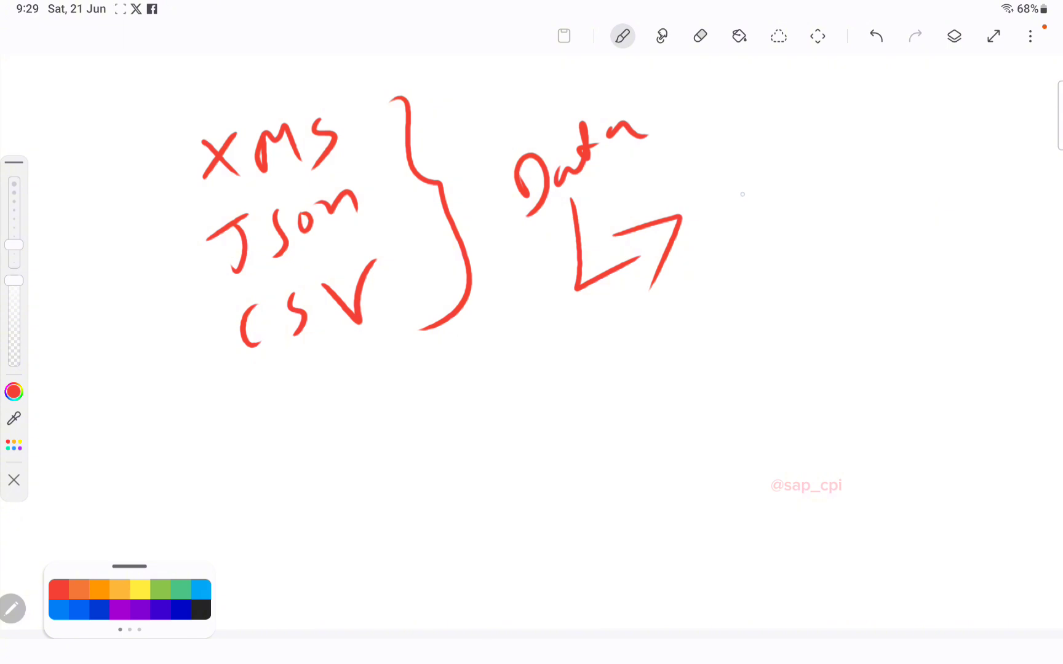
Step: Write HTTPS with an arrow to Name, a config note below, and a long down-left arrow
mouse_move(738, 179)
mouse_down()
mouse_move(751, 219)
mouse_move(773, 205)
mouse_up()
mouse_move(744, 198)
mouse_down()
mouse_move(811, 150)
mouse_move(810, 197)
mouse_up()
drag(830, 159, 838, 185)
mouse_move(765, 185)
mouse_down()
mouse_move(789, 162)
mouse_move(786, 191)
mouse_up()
drag(879, 130, 856, 169)
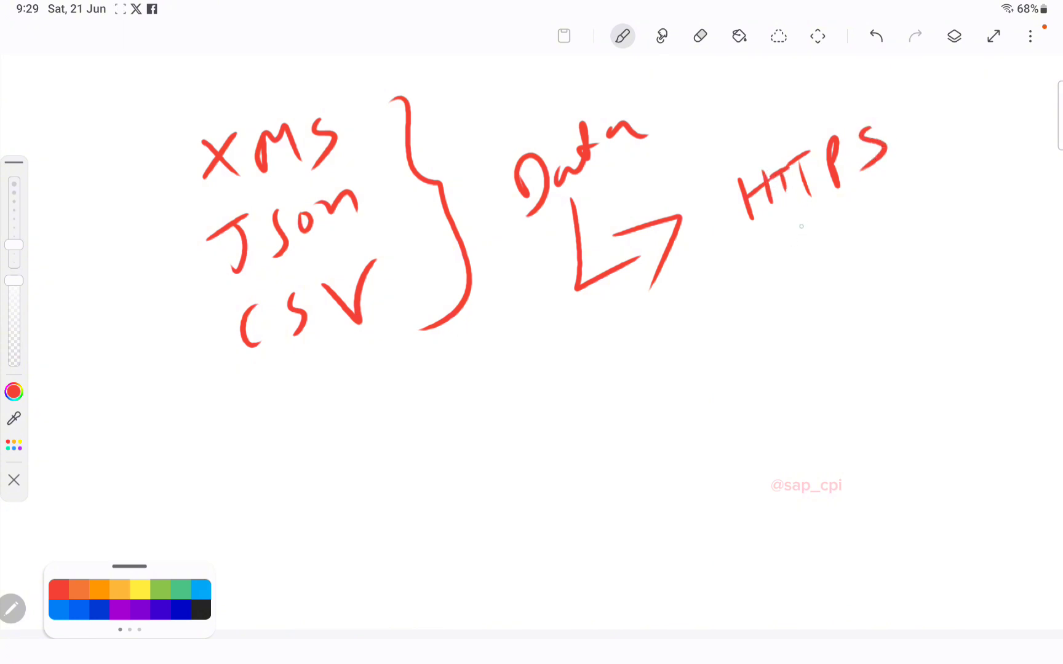
drag(810, 225, 884, 255)
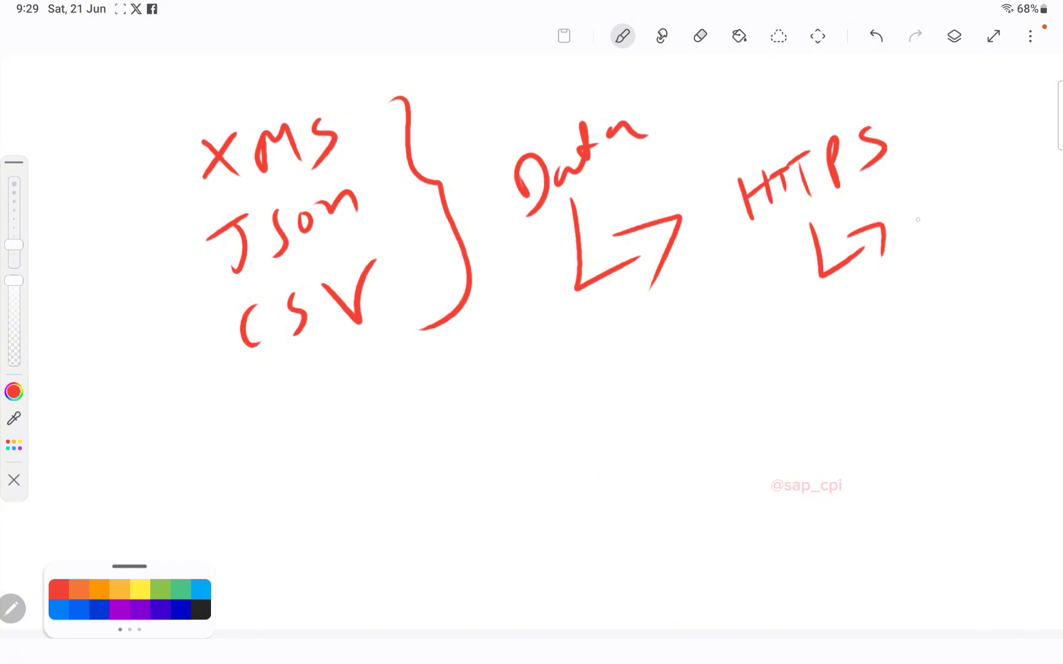
mouse_move(907, 203)
mouse_down()
mouse_move(916, 225)
mouse_move(950, 197)
mouse_move(1019, 174)
mouse_up()
mouse_move(785, 345)
mouse_down()
mouse_move(773, 354)
mouse_move(846, 334)
mouse_move(860, 315)
mouse_move(944, 275)
mouse_up()
mouse_move(910, 317)
mouse_down()
mouse_move(925, 357)
mouse_move(683, 491)
mouse_up()
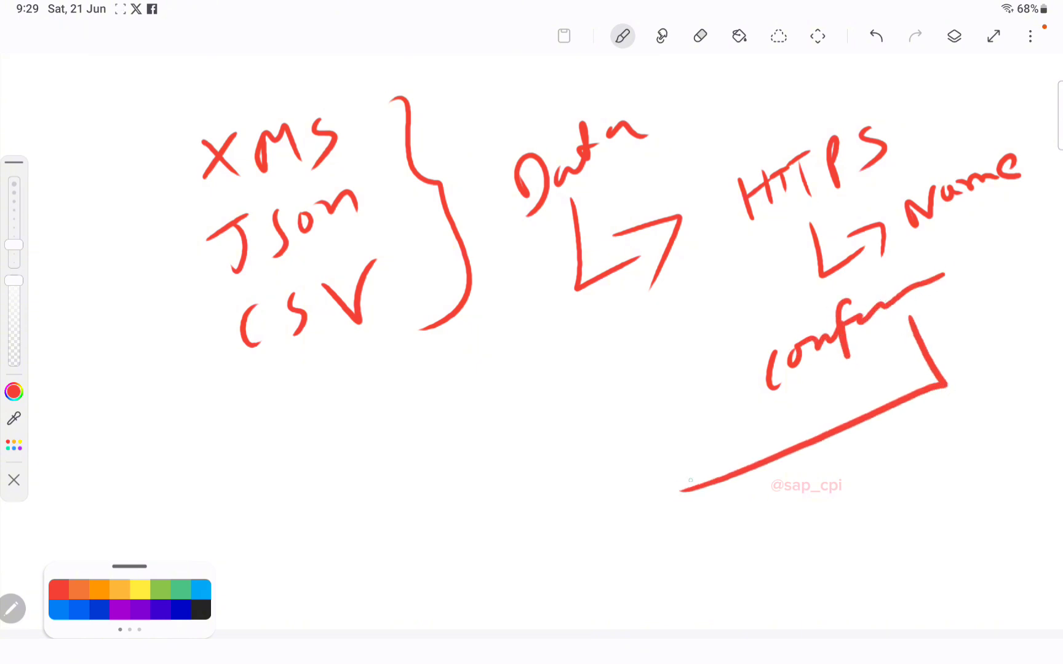
drag(686, 446, 714, 517)
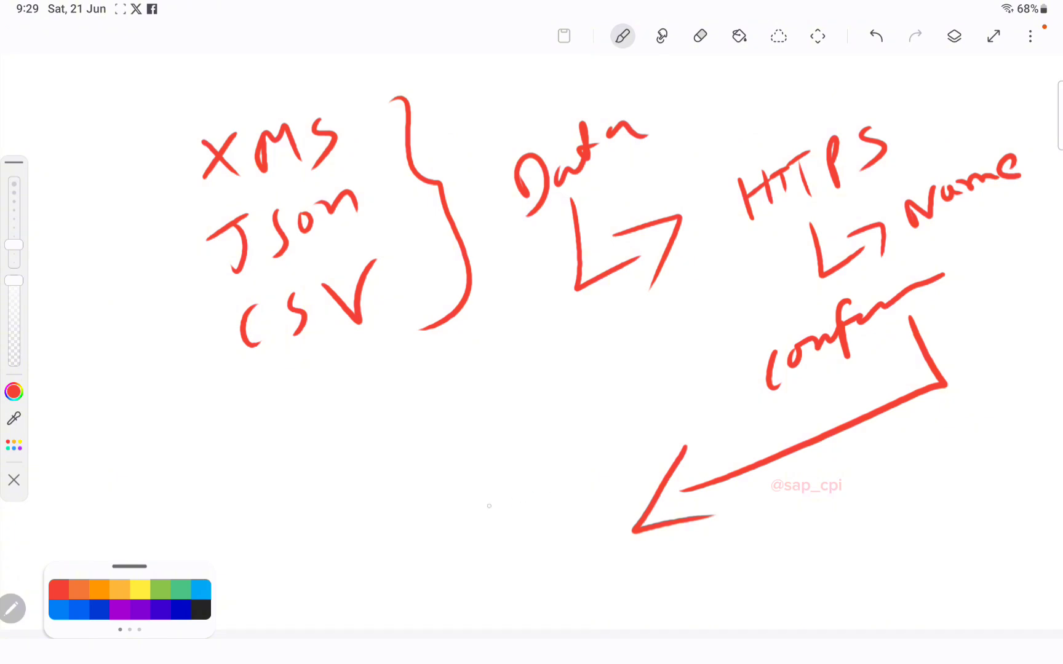
Step: Write Start and a boxed Send above it, linked by arrows, with an arrow to Gmail
mouse_move(446, 515)
mouse_down()
mouse_move(437, 517)
mouse_move(447, 562)
mouse_move(454, 540)
mouse_up()
mouse_move(443, 528)
mouse_down()
mouse_move(476, 513)
mouse_move(505, 520)
mouse_up()
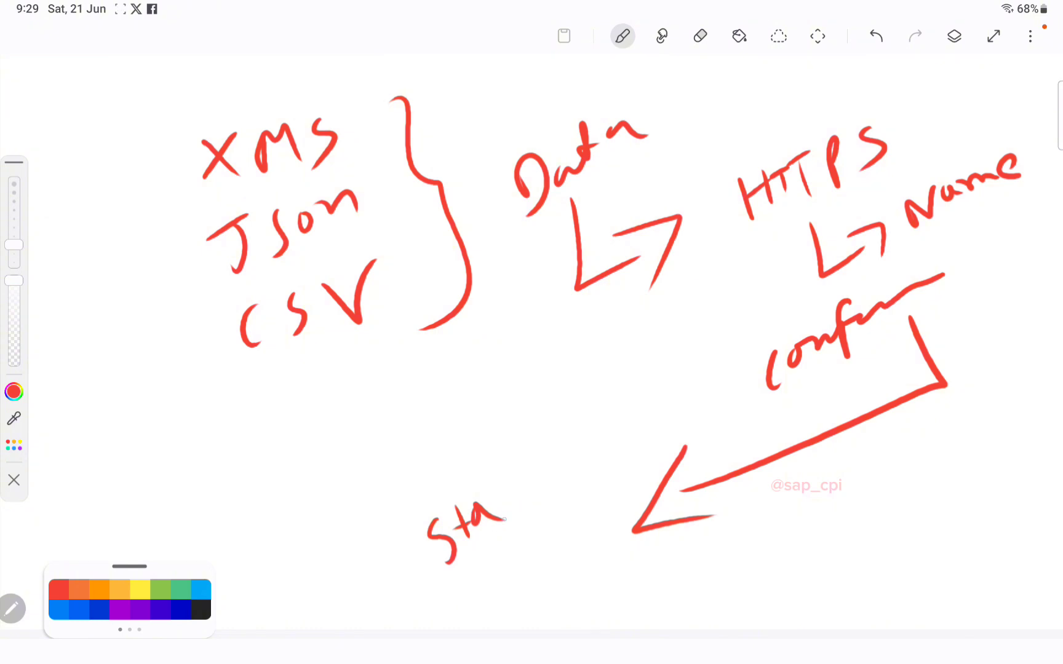
drag(488, 508, 509, 474)
mouse_move(509, 473)
mouse_down()
mouse_move(508, 522)
mouse_move(529, 483)
mouse_up()
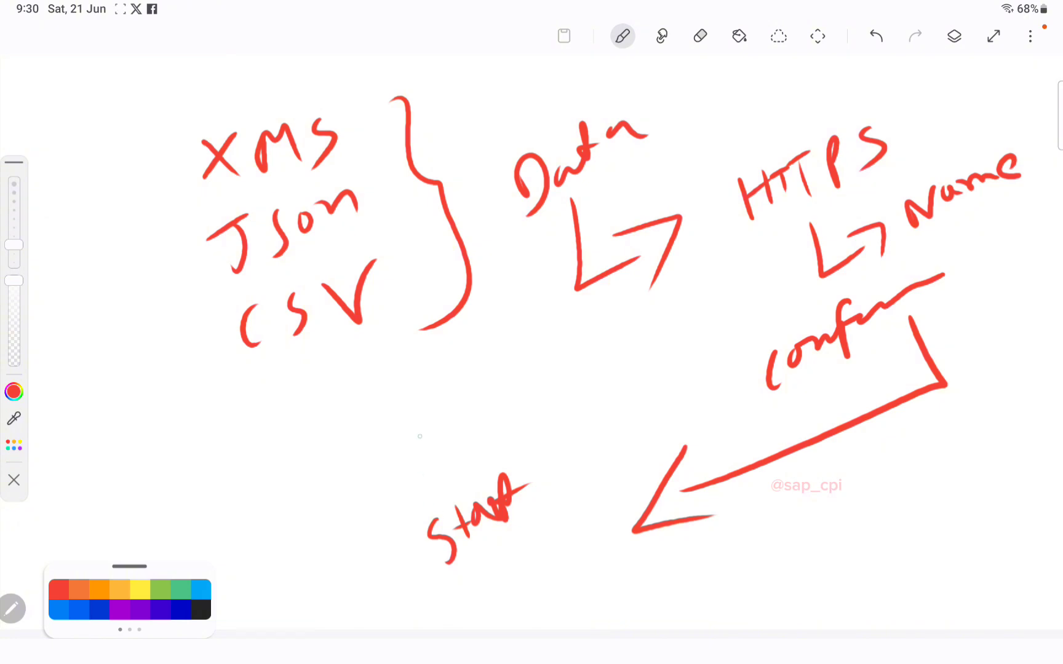
mouse_move(408, 426)
mouse_down()
mouse_move(411, 481)
mouse_move(467, 437)
mouse_move(495, 378)
mouse_move(513, 411)
mouse_move(533, 376)
mouse_up()
mouse_move(373, 430)
mouse_down()
mouse_move(384, 483)
mouse_move(561, 418)
mouse_move(388, 475)
mouse_up()
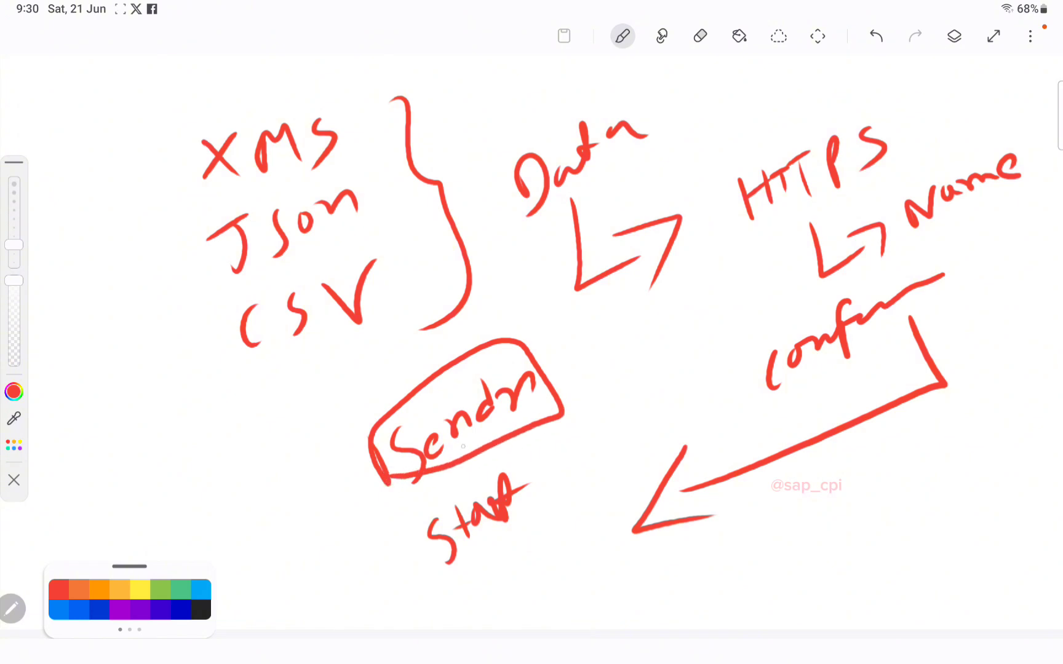
drag(477, 444, 486, 489)
mouse_move(461, 470)
mouse_down()
mouse_move(482, 491)
mouse_move(505, 445)
mouse_up()
mouse_move(490, 537)
mouse_down()
mouse_move(505, 562)
mouse_move(635, 418)
mouse_up()
mouse_move(601, 411)
mouse_down()
mouse_move(650, 394)
mouse_move(642, 449)
mouse_up()
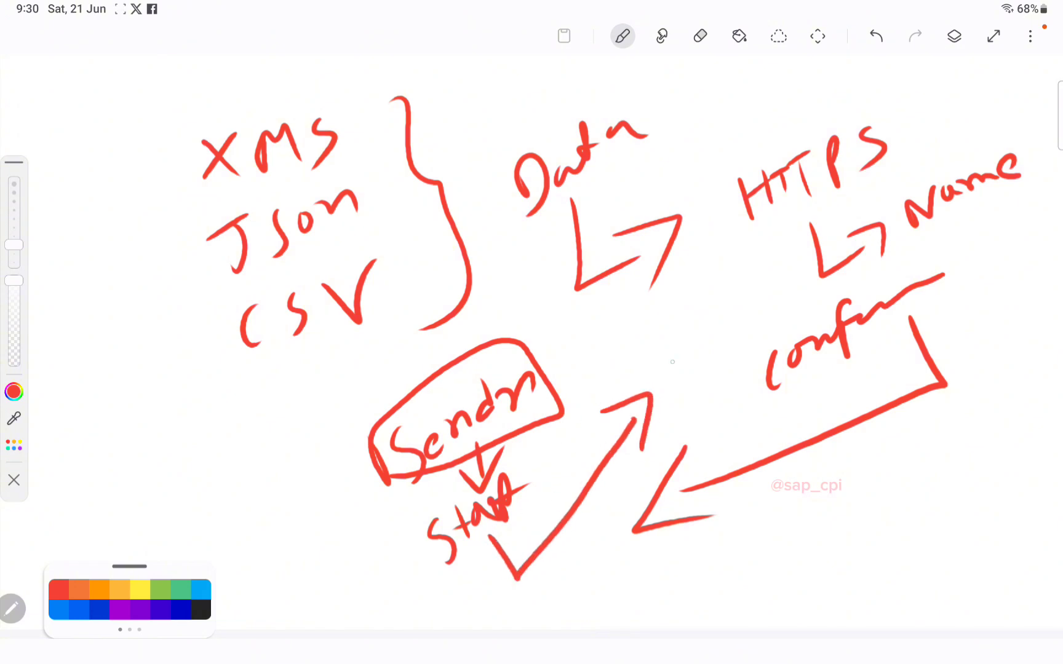
mouse_move(668, 338)
mouse_down()
mouse_move(677, 360)
mouse_move(772, 289)
mouse_move(776, 310)
mouse_move(684, 391)
mouse_up()
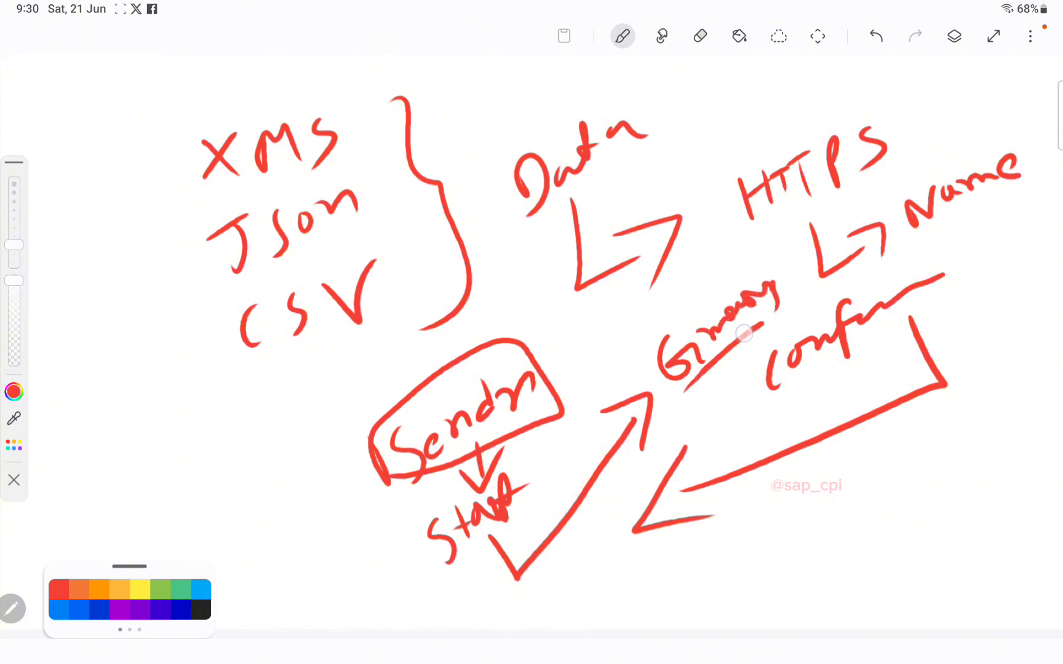
Step: Underline the word under HTTPS and write Gmail ID with an arrow leading to APP
drag(775, 303, 707, 364)
mouse_move(115, 434)
mouse_down()
mouse_move(97, 461)
mouse_move(144, 471)
mouse_move(164, 396)
mouse_move(210, 369)
mouse_up()
drag(197, 441, 182, 472)
mouse_move(198, 464)
mouse_down()
mouse_move(209, 492)
mouse_move(237, 424)
mouse_move(224, 455)
mouse_move(286, 523)
mouse_move(296, 554)
mouse_up()
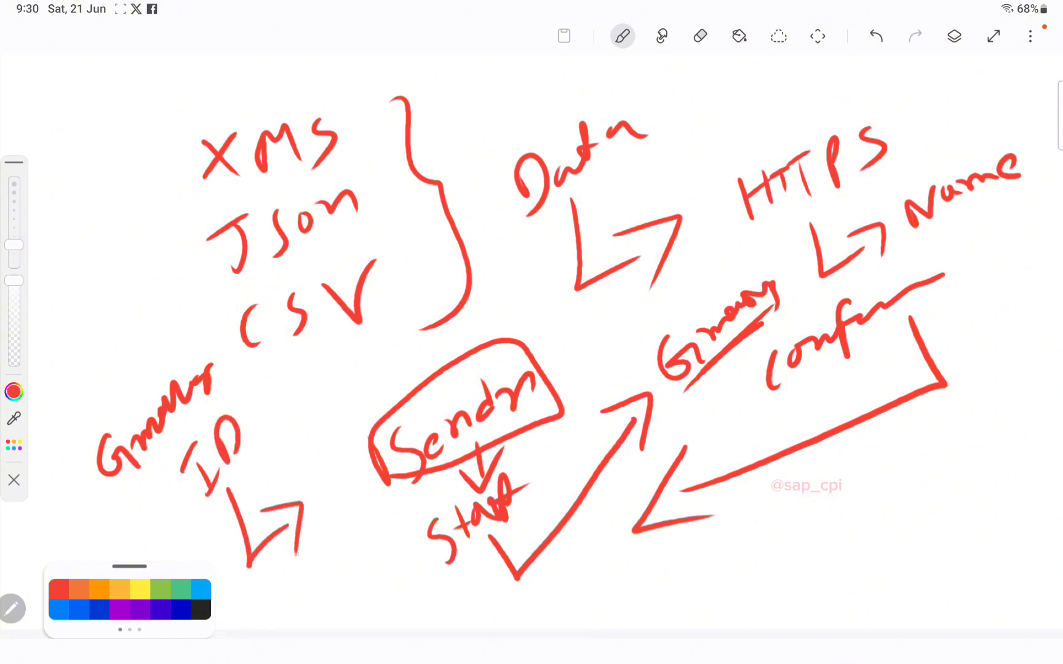
mouse_move(277, 628)
mouse_down()
mouse_move(299, 620)
mouse_move(310, 584)
mouse_move(321, 591)
mouse_move(330, 554)
mouse_move(372, 608)
mouse_move(435, 588)
mouse_move(730, 581)
mouse_move(722, 613)
mouse_up()
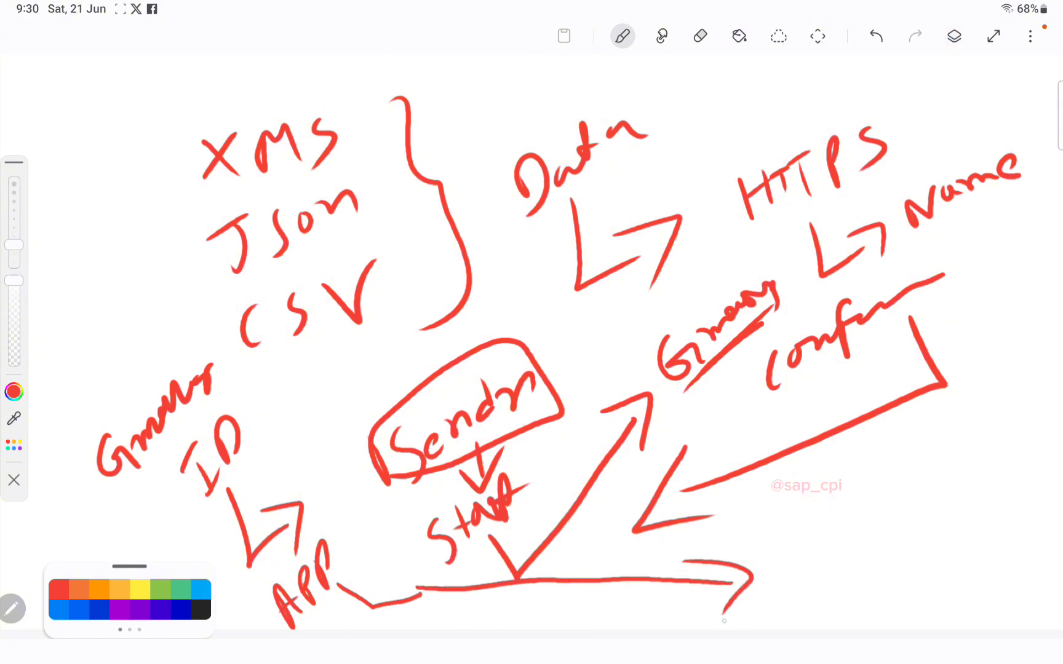
Step: Add a Gmail branch to Security Key with a labelled upward arrow on the right
mouse_move(799, 518)
mouse_down()
mouse_move(790, 516)
mouse_move(815, 571)
mouse_move(833, 538)
mouse_move(930, 479)
mouse_up()
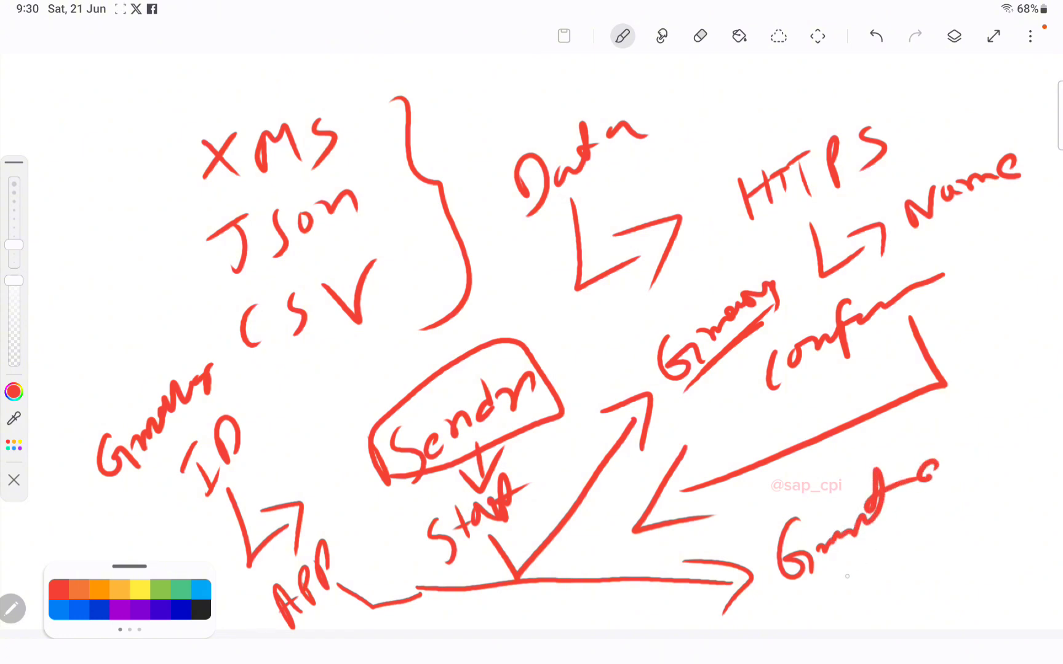
mouse_move(833, 562)
mouse_down()
mouse_move(837, 581)
mouse_move(874, 592)
mouse_up()
mouse_move(921, 552)
mouse_down()
mouse_move(902, 575)
mouse_move(947, 557)
mouse_move(1030, 458)
mouse_up()
mouse_move(945, 571)
mouse_down()
mouse_move(945, 615)
mouse_move(984, 593)
mouse_move(984, 572)
mouse_up()
mouse_move(986, 556)
mouse_down()
mouse_move(1008, 554)
mouse_move(993, 596)
mouse_up()
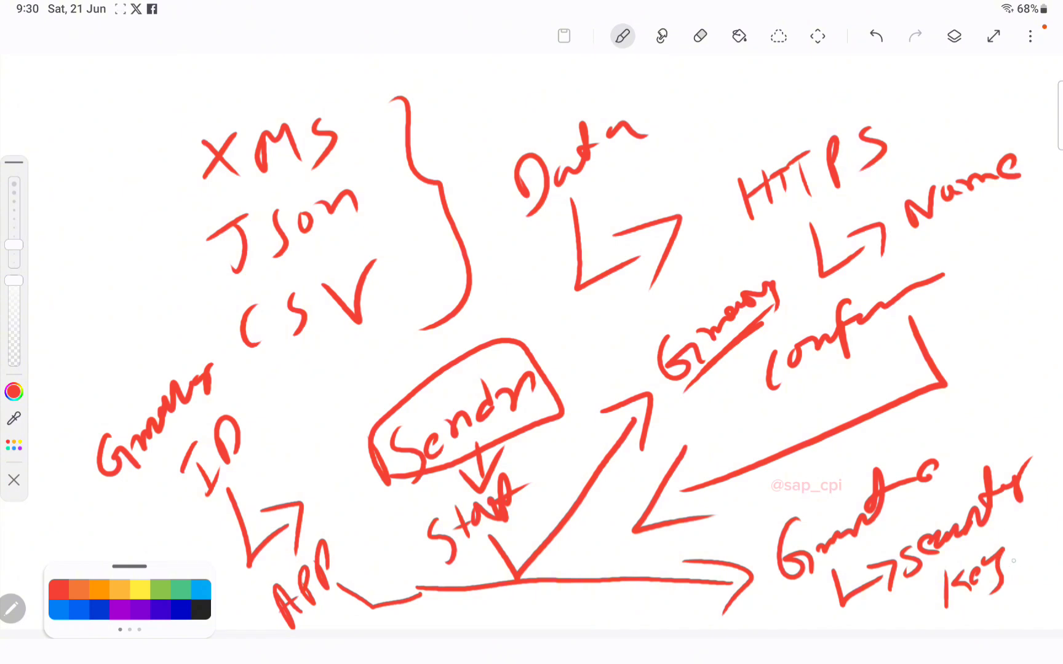
mouse_move(996, 556)
mouse_down()
mouse_move(1022, 572)
mouse_move(1024, 393)
mouse_move(987, 357)
mouse_move(1006, 379)
mouse_up()
drag(983, 292, 971, 329)
mouse_move(998, 296)
mouse_down()
mouse_move(991, 311)
mouse_move(1022, 245)
mouse_up()
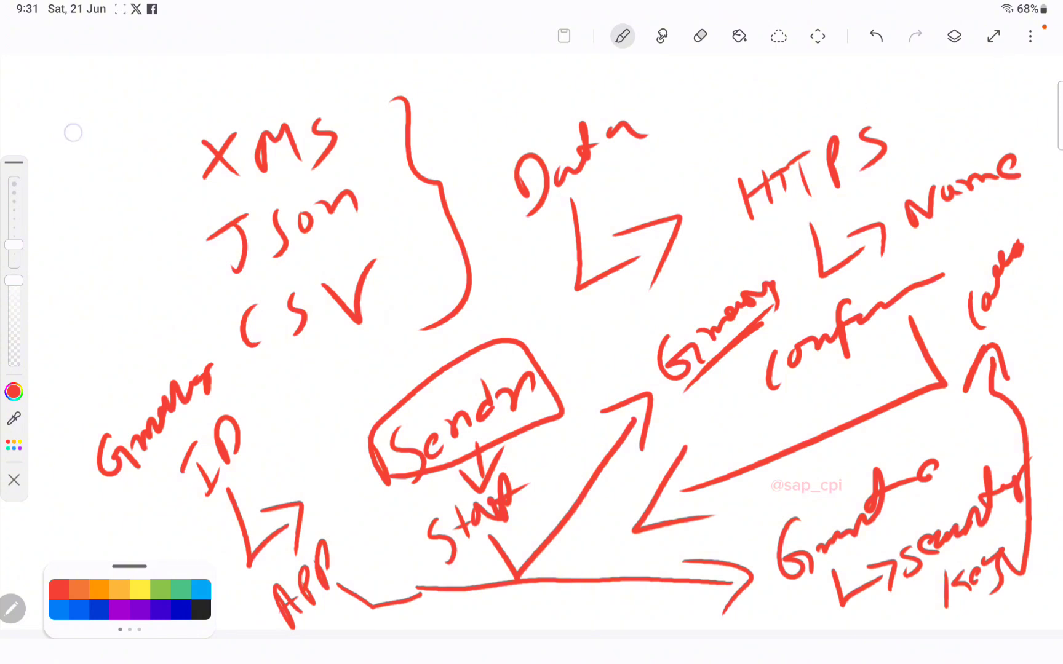
Step: Handwrite a heading at the top-left of the page
drag(77, 130, 73, 231)
drag(80, 179, 110, 178)
mouse_move(117, 126)
mouse_down()
mouse_move(134, 161)
mouse_move(131, 141)
mouse_up()
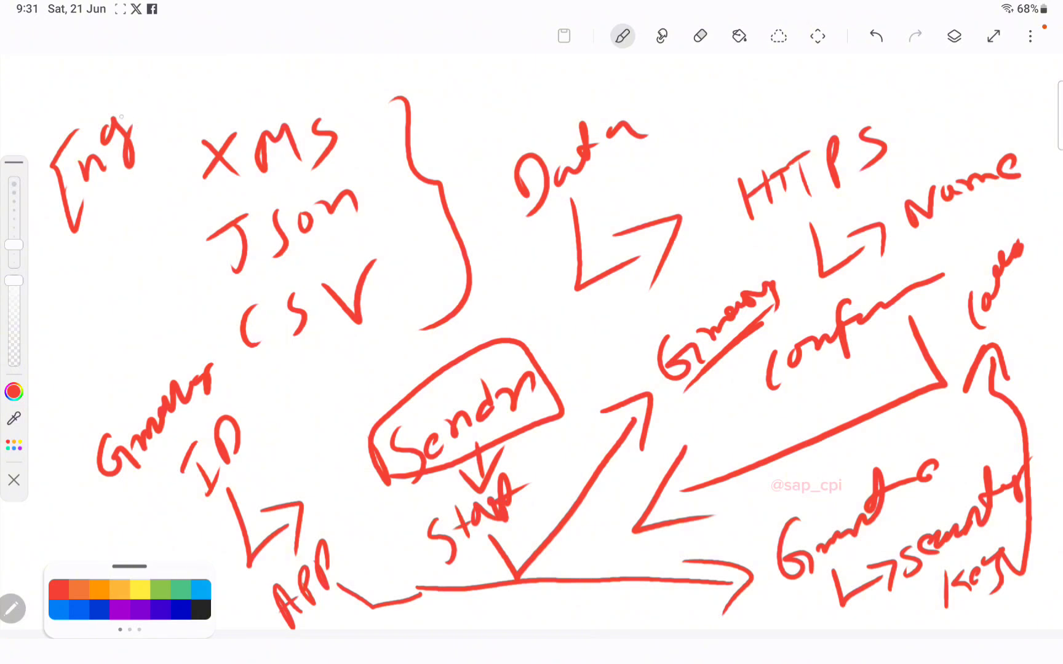
mouse_move(114, 91)
mouse_down()
mouse_move(118, 162)
mouse_move(127, 151)
mouse_up()
mouse_move(156, 88)
mouse_down()
mouse_move(153, 127)
mouse_move(181, 79)
mouse_up()
mouse_move(177, 74)
mouse_down()
mouse_move(181, 83)
mouse_move(179, 73)
mouse_move(219, 72)
mouse_move(227, 100)
mouse_move(230, 59)
mouse_up()
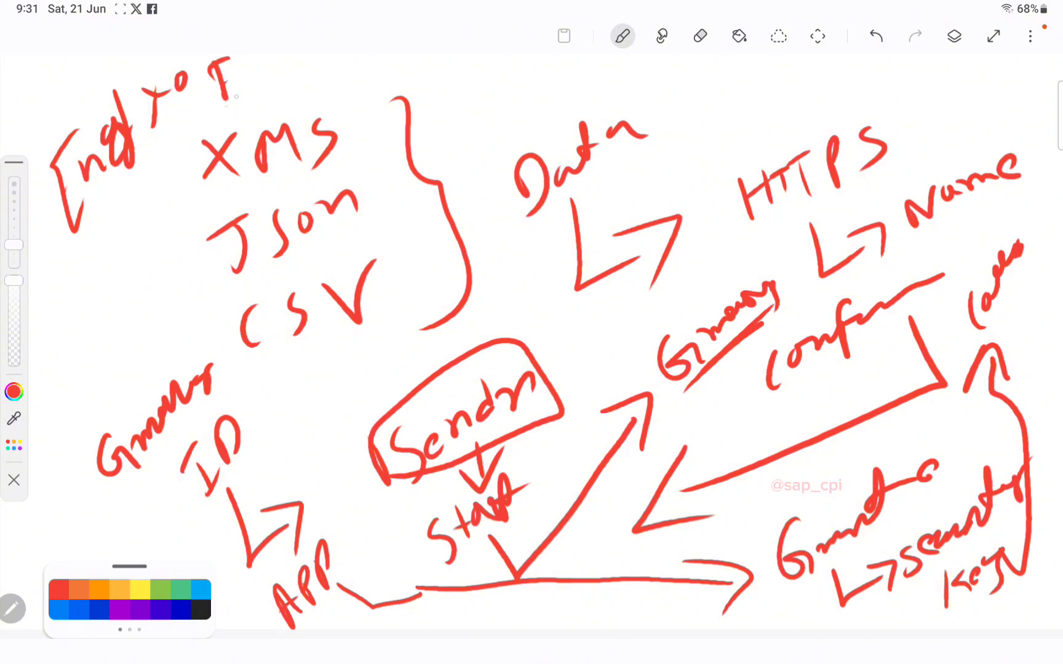
drag(227, 106, 284, 65)
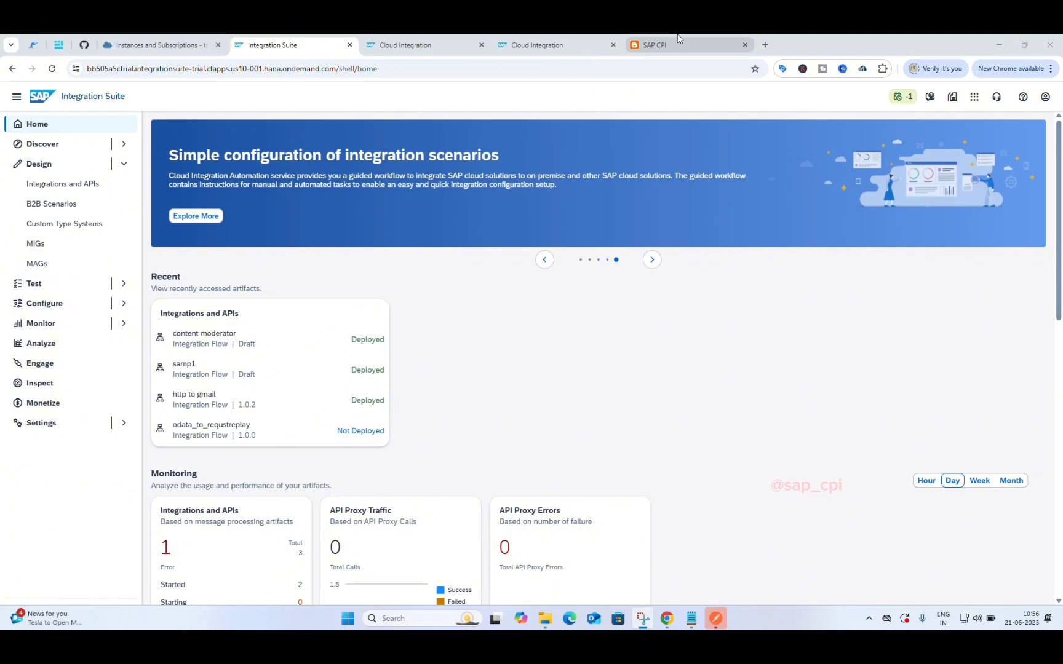
Step: Switch to the SAP CPI blog tab at sapcpii.blogspot.com in Chrome
mouse_move(678, 34)
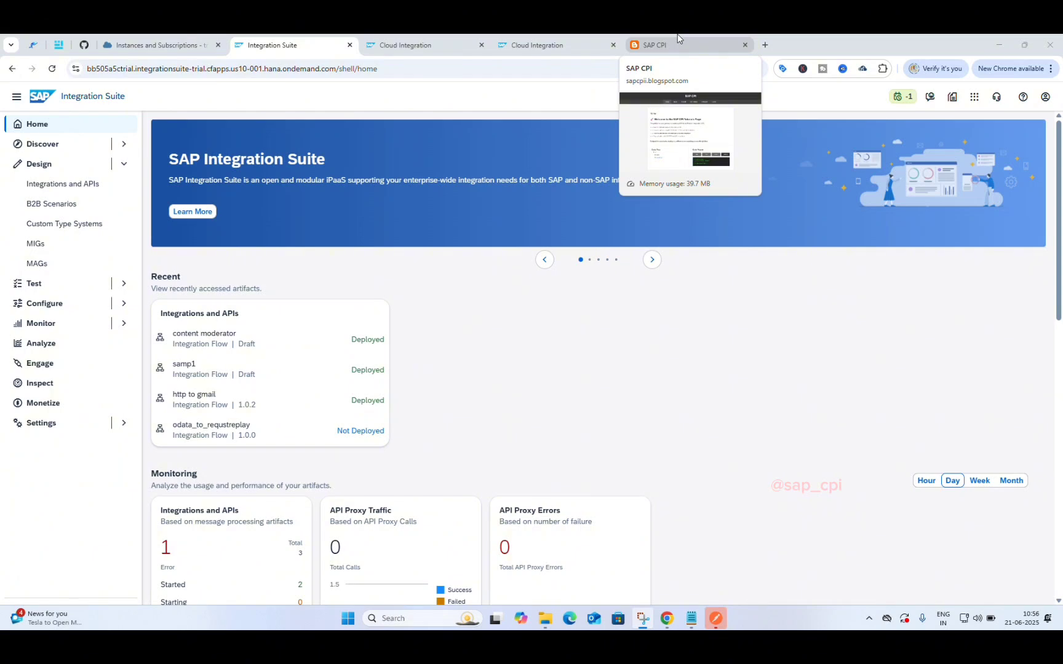
click(677, 34)
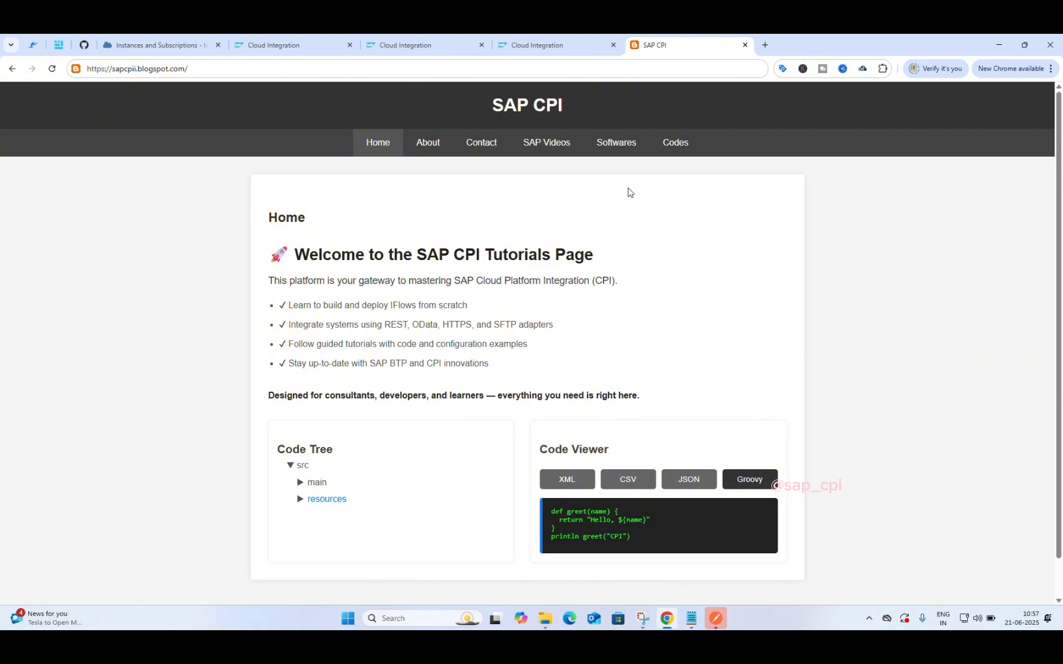
Step: Open the blog's Softwares page and scroll to the Postman and SOAP UI comparison
click(614, 147)
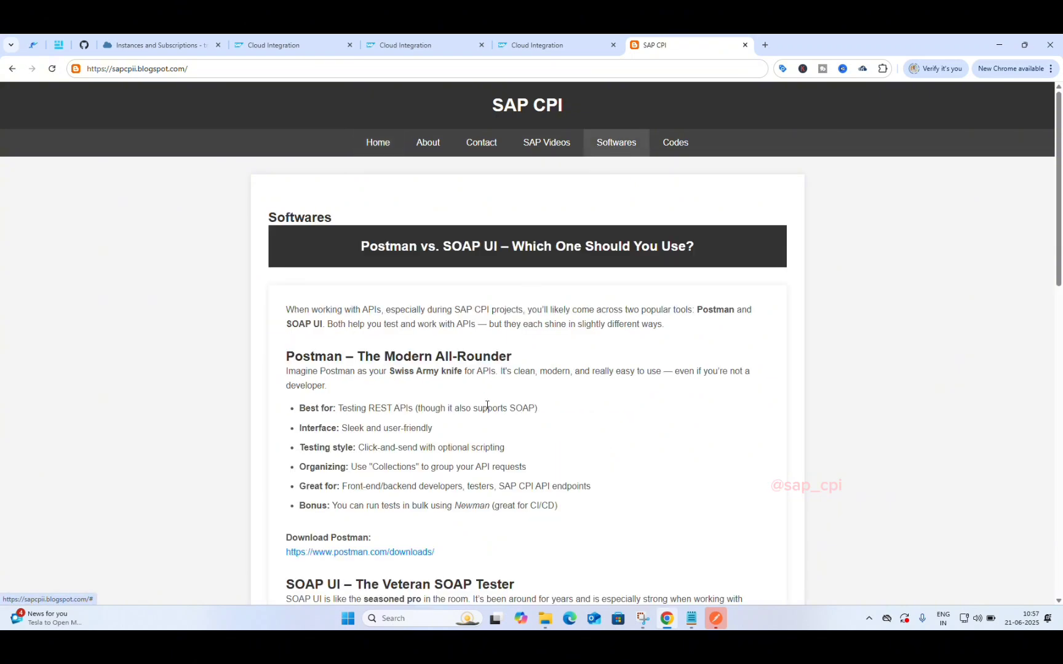
scroll(474, 481, down, 3)
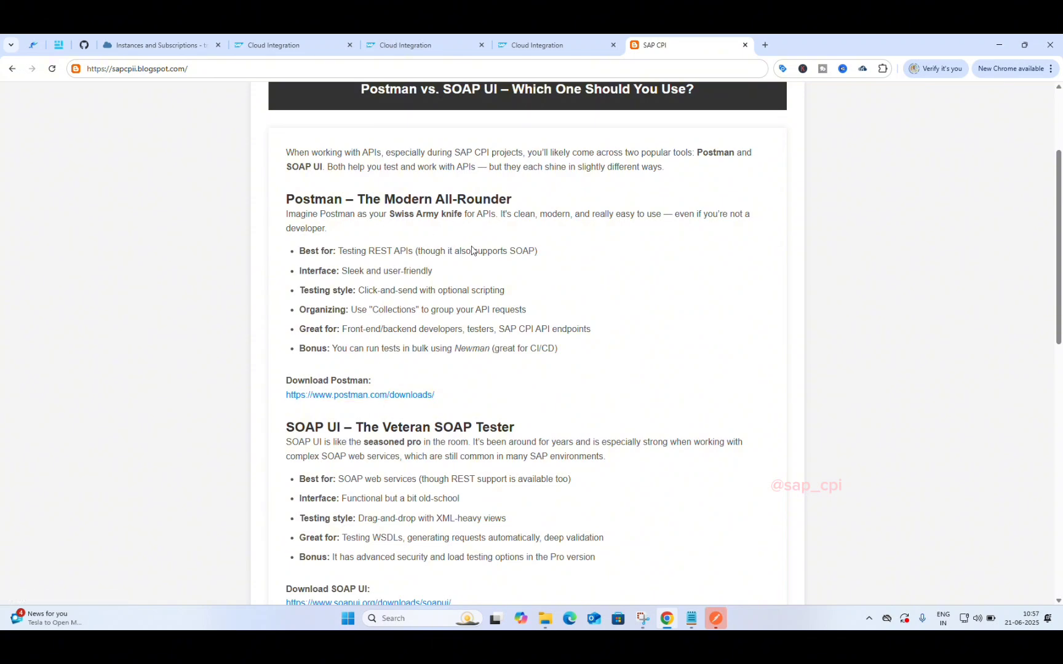
Step: Open postman.com/downloads and start the Windows 64-bit installer download
click(390, 397)
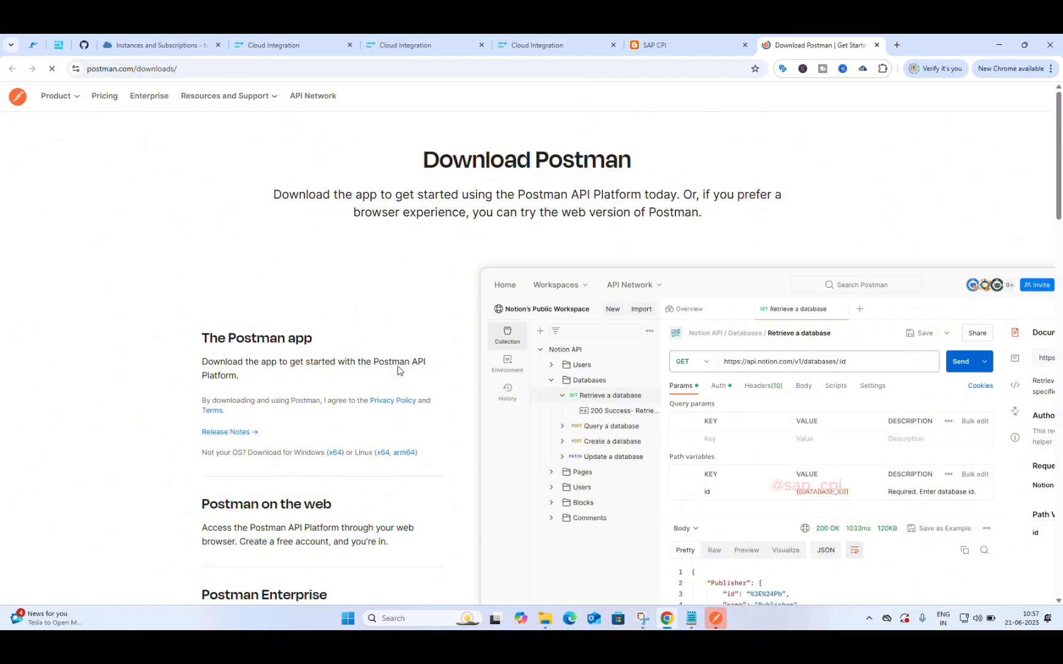
scroll(321, 458, down, 5)
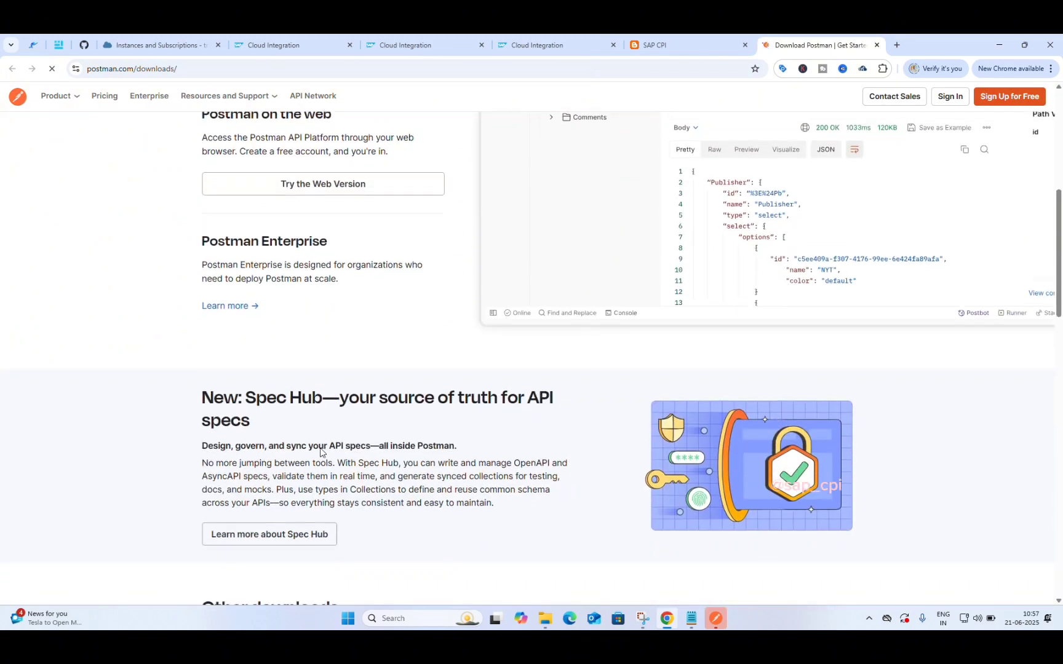
scroll(320, 452, up, 6)
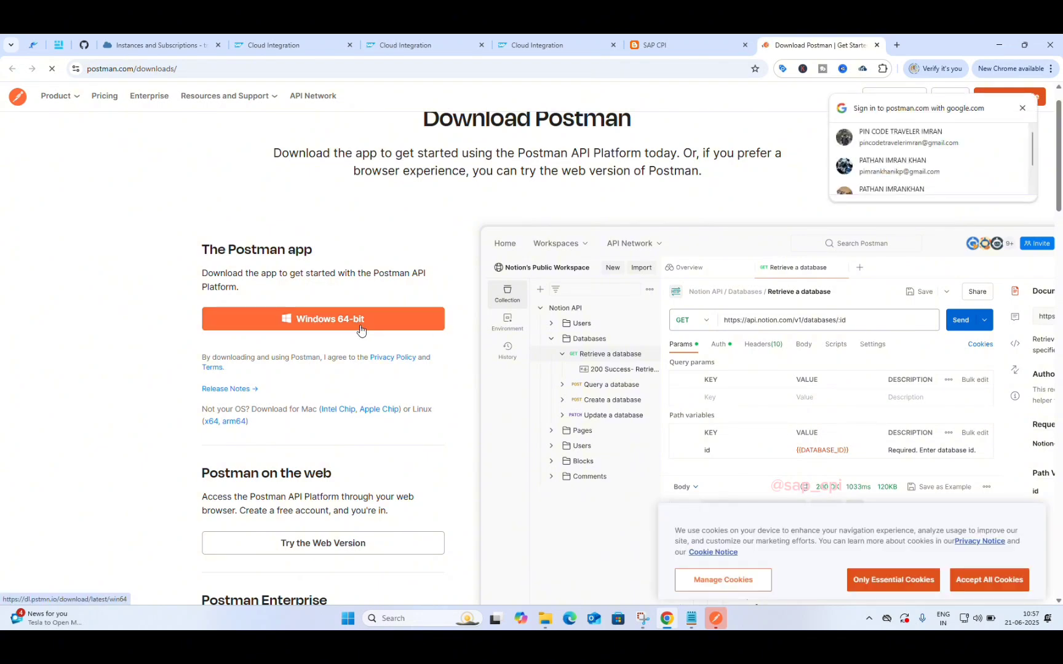
click(360, 330)
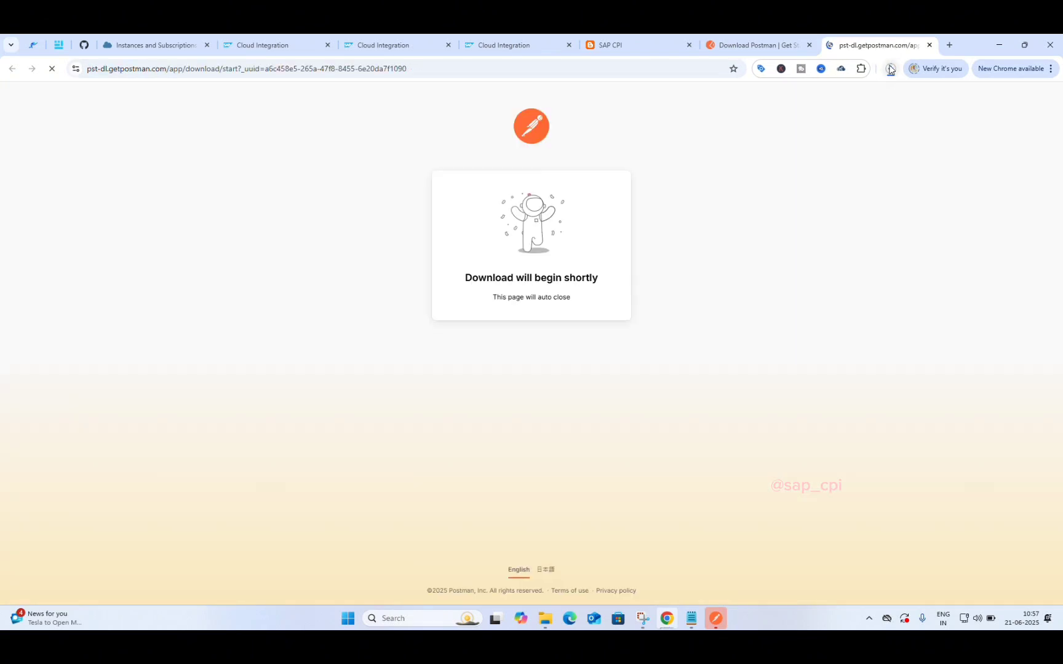
Step: Pause and cancel the installer download, then bring up the Postman desktop app
click(889, 69)
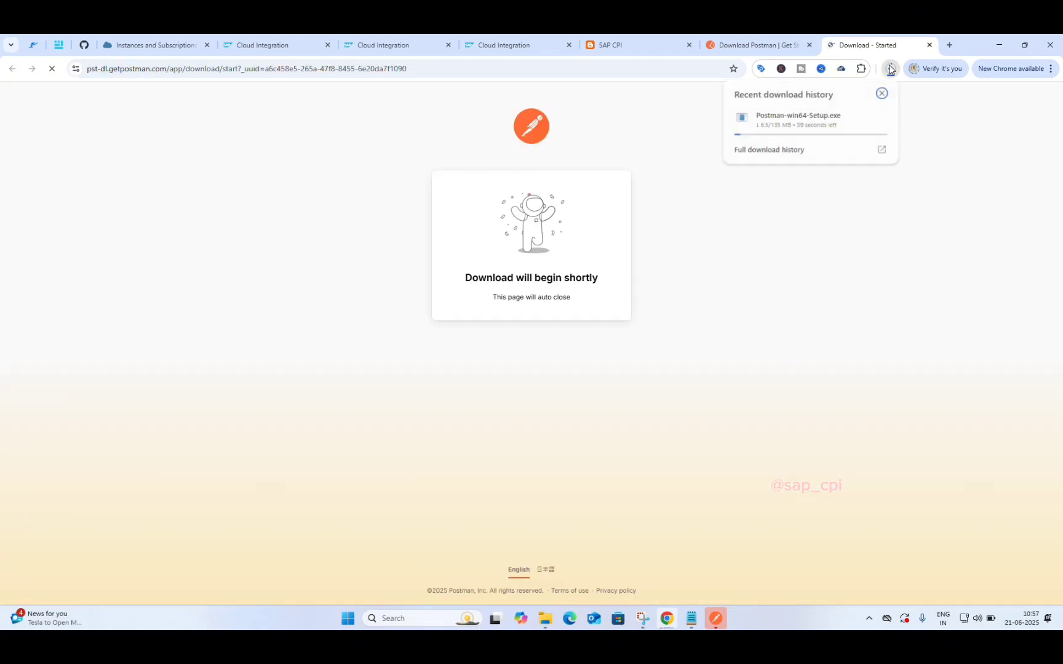
click(864, 119)
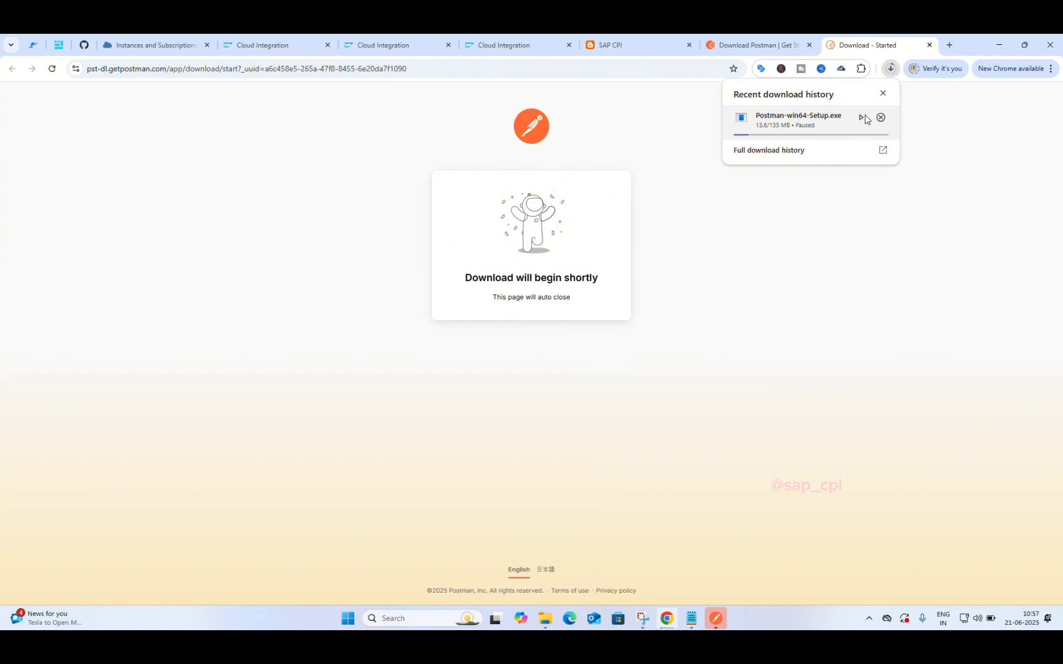
click(880, 118)
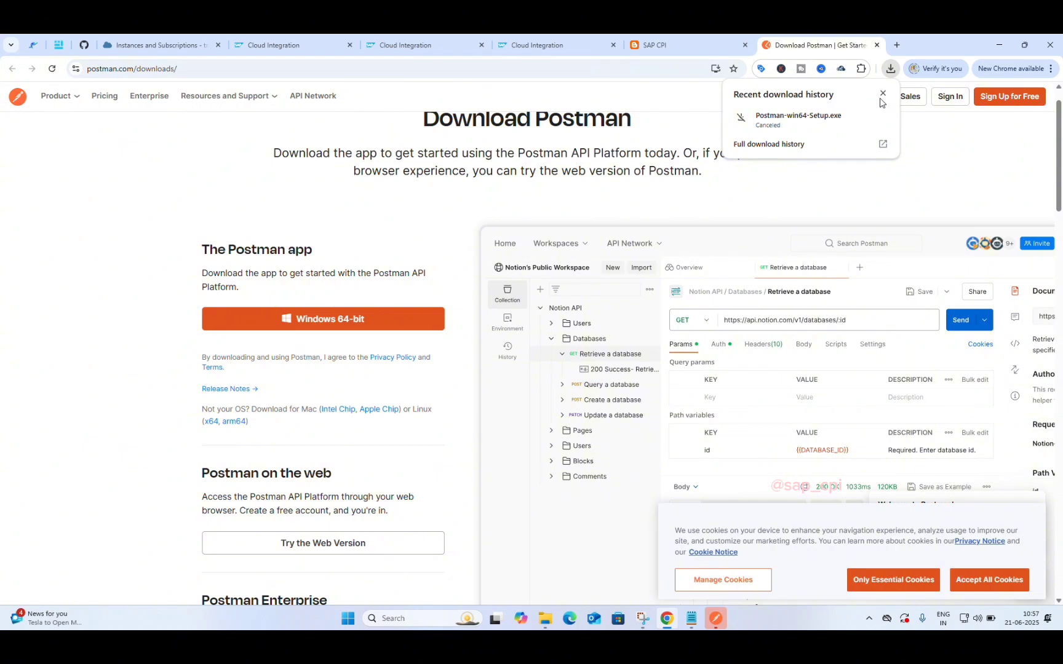
click(882, 94)
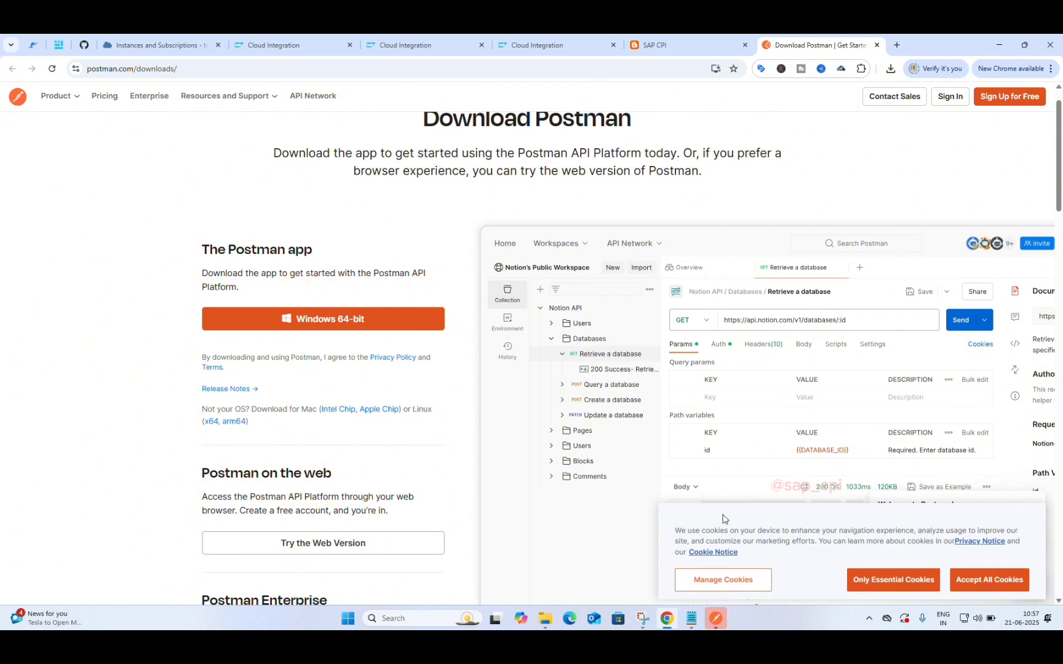
mouse_move(713, 627)
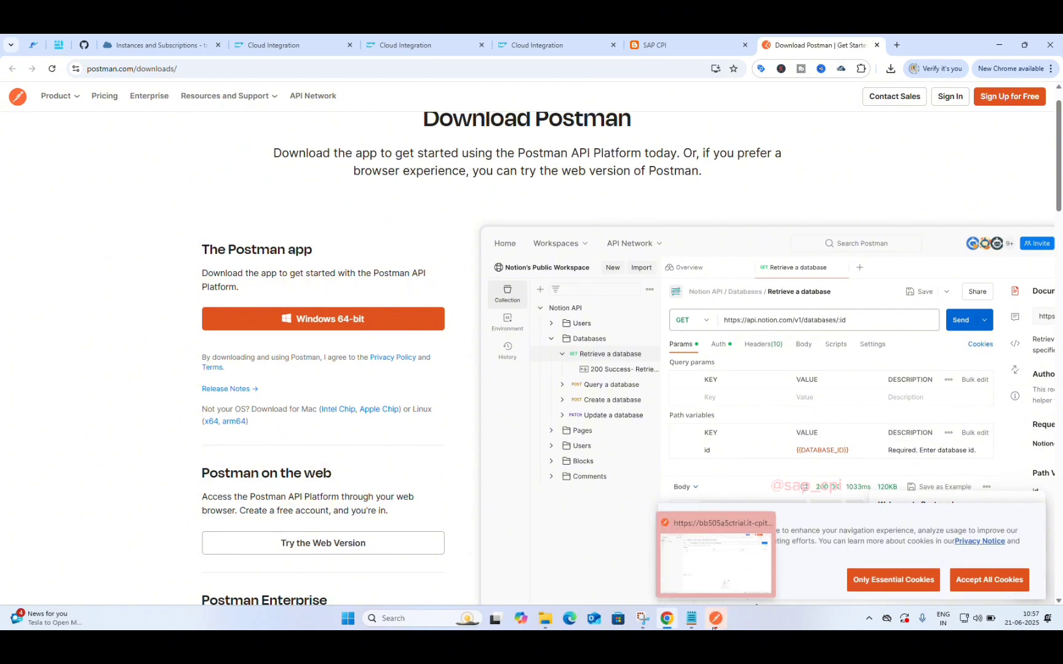
click(715, 622)
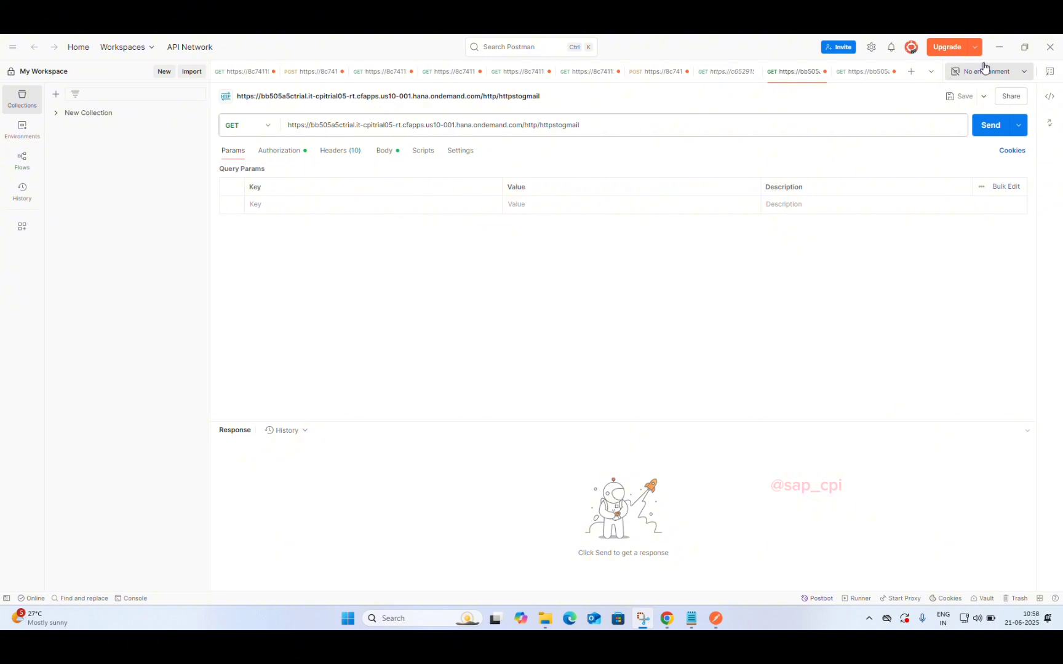
Step: Minimize the Postman desktop app to reveal the browser's downloads page
click(998, 47)
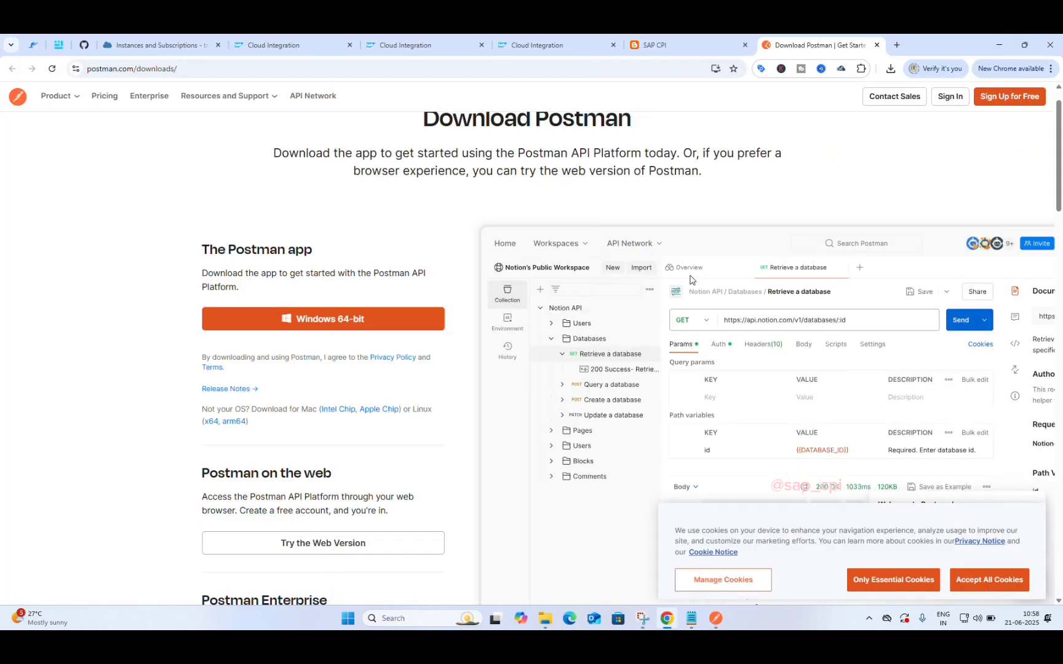
Step: Close the Download Postman tab and scroll around the SAP CPI blog
click(876, 45)
scroll(586, 188, up, 3)
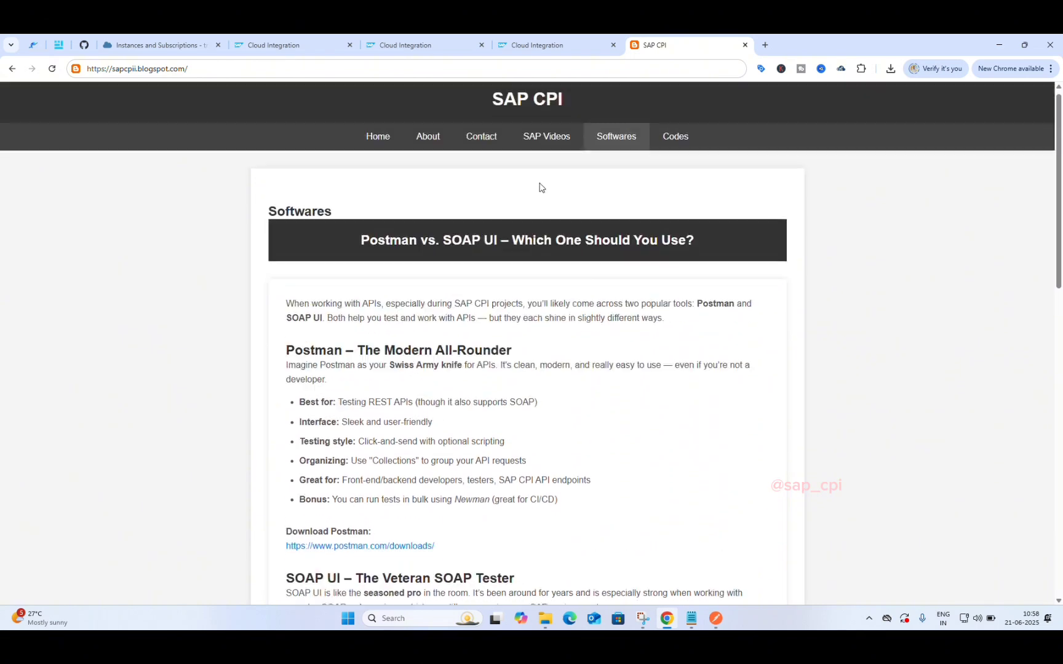
scroll(539, 188, down, 3)
scroll(539, 188, up, 4)
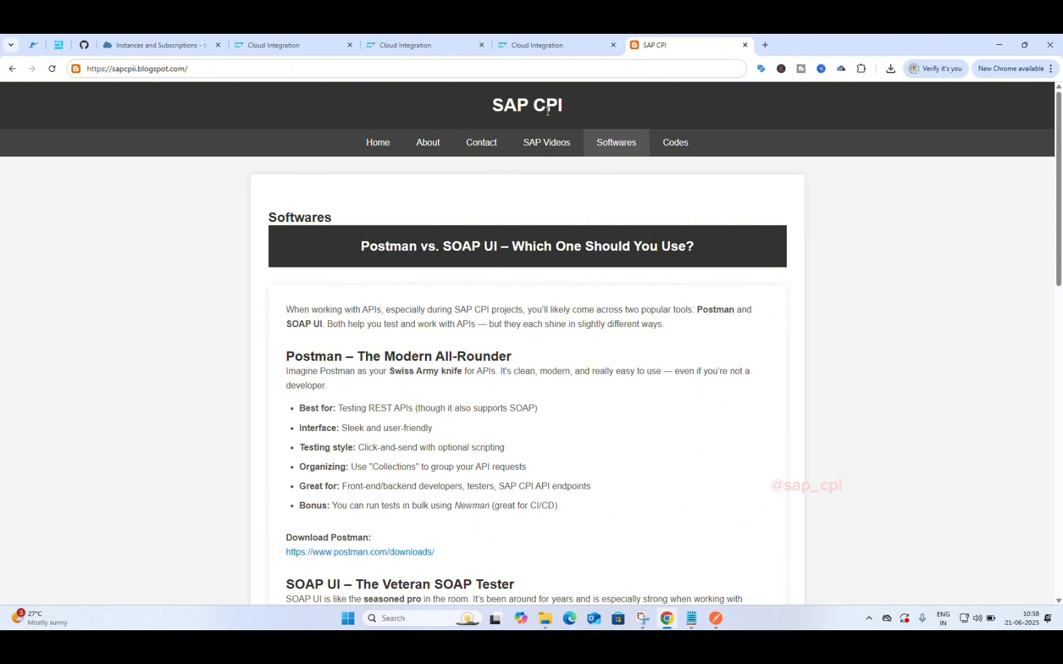
scroll(429, 233, down, 12)
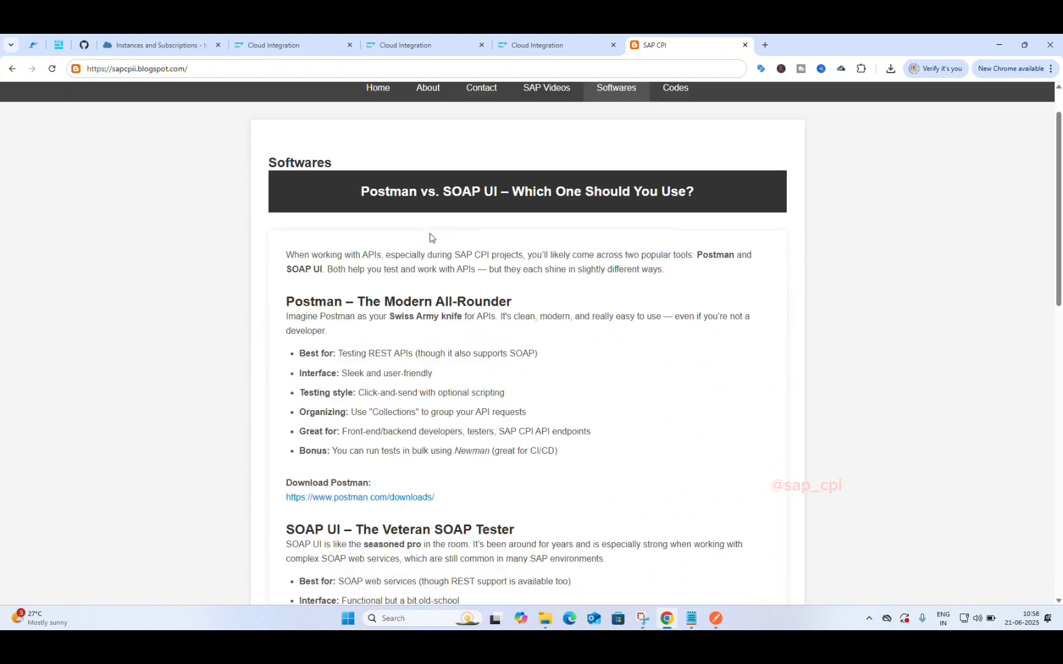
scroll(430, 233, up, 12)
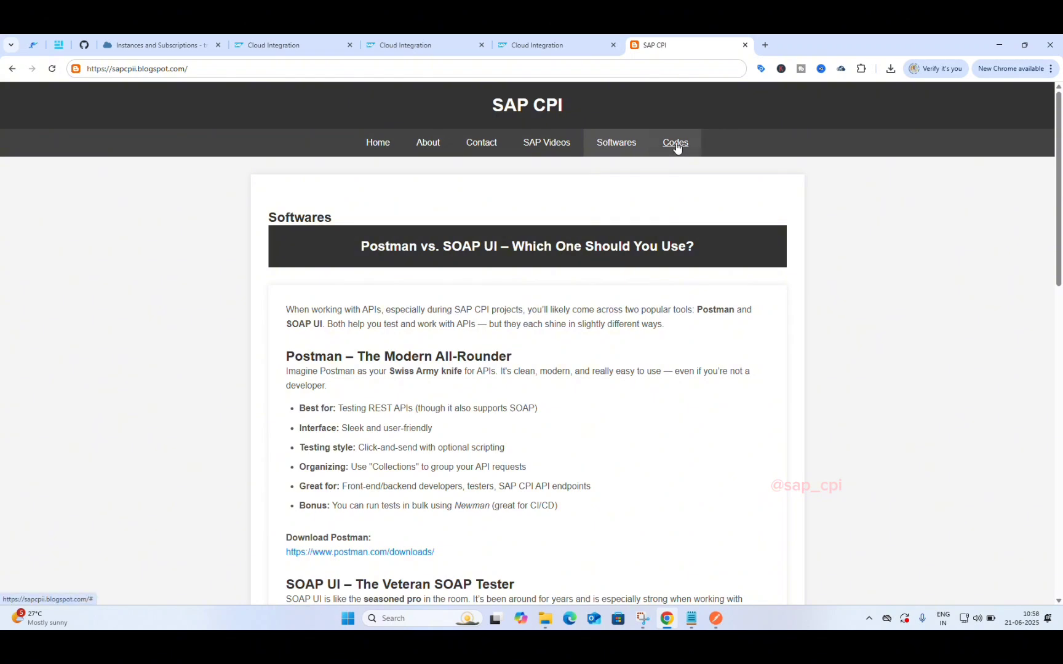
Step: Scroll through the Codes page's XML, CSV, JSON and Groovy examples
click(675, 144)
scroll(527, 450, down, 3)
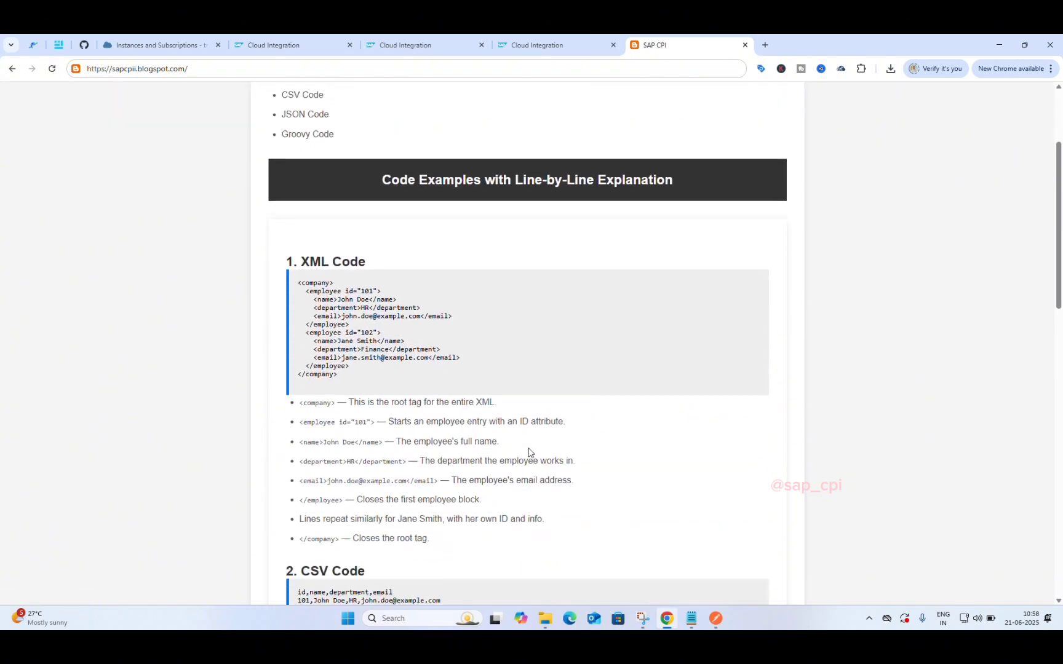
scroll(529, 448, down, 9)
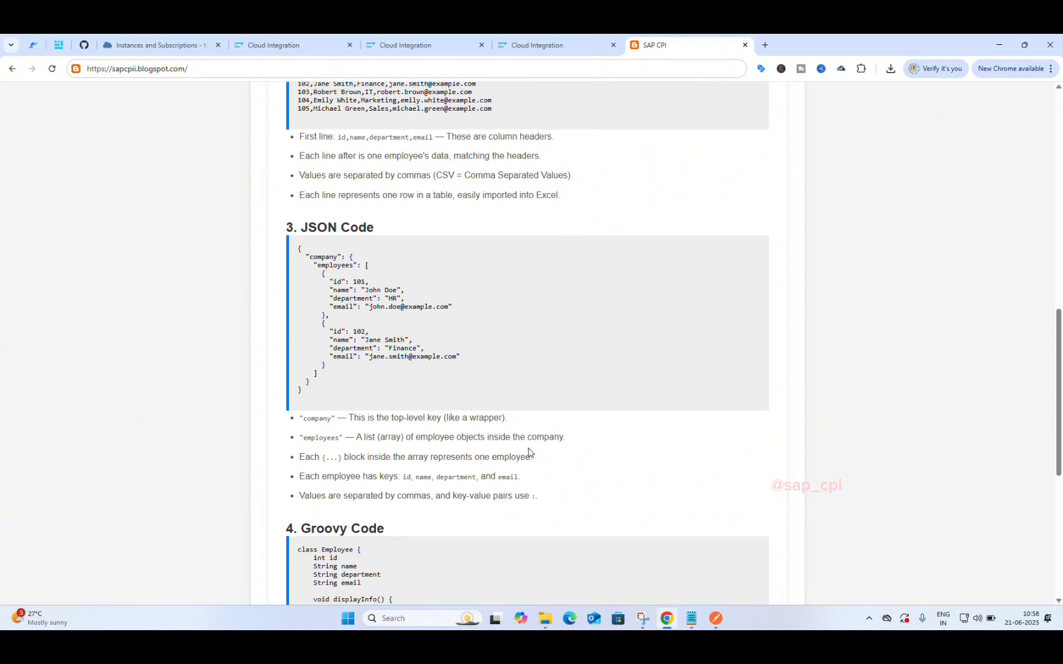
scroll(529, 453, down, 2)
scroll(529, 453, up, 7)
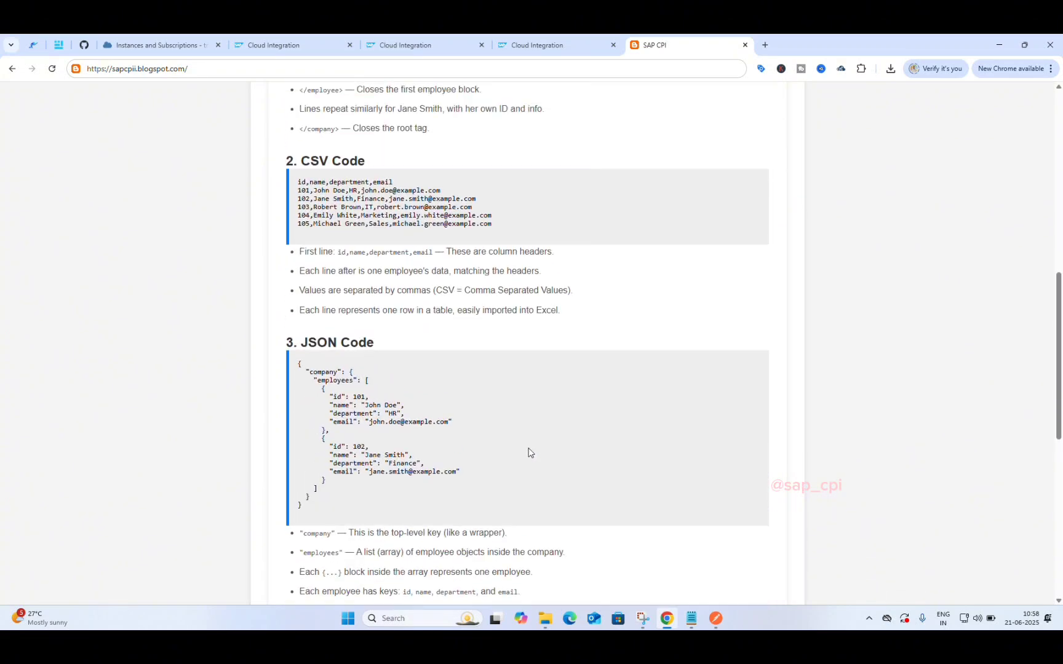
scroll(527, 452, up, 7)
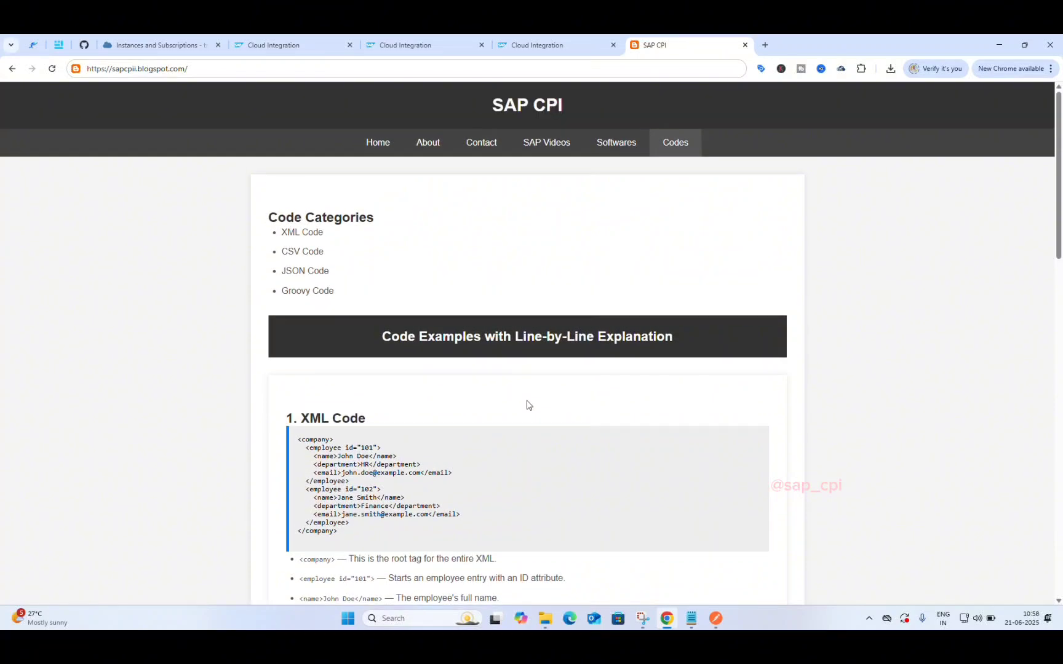
Step: Browse the SAP Videos tutorial list, briefly opening the first video on YouTube
click(540, 146)
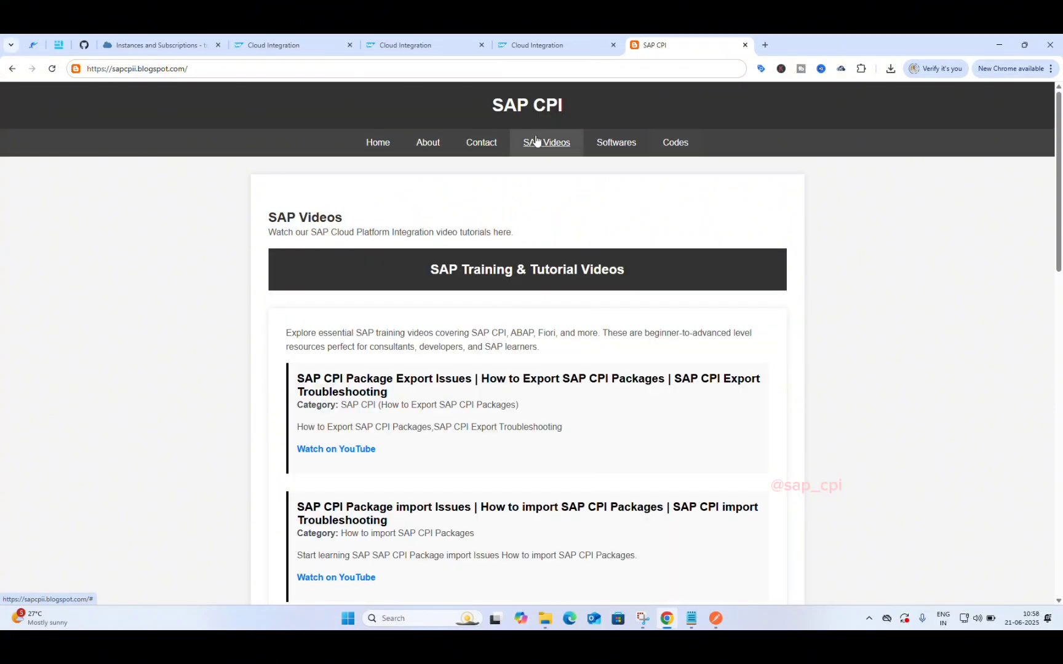
scroll(424, 442, down, 12)
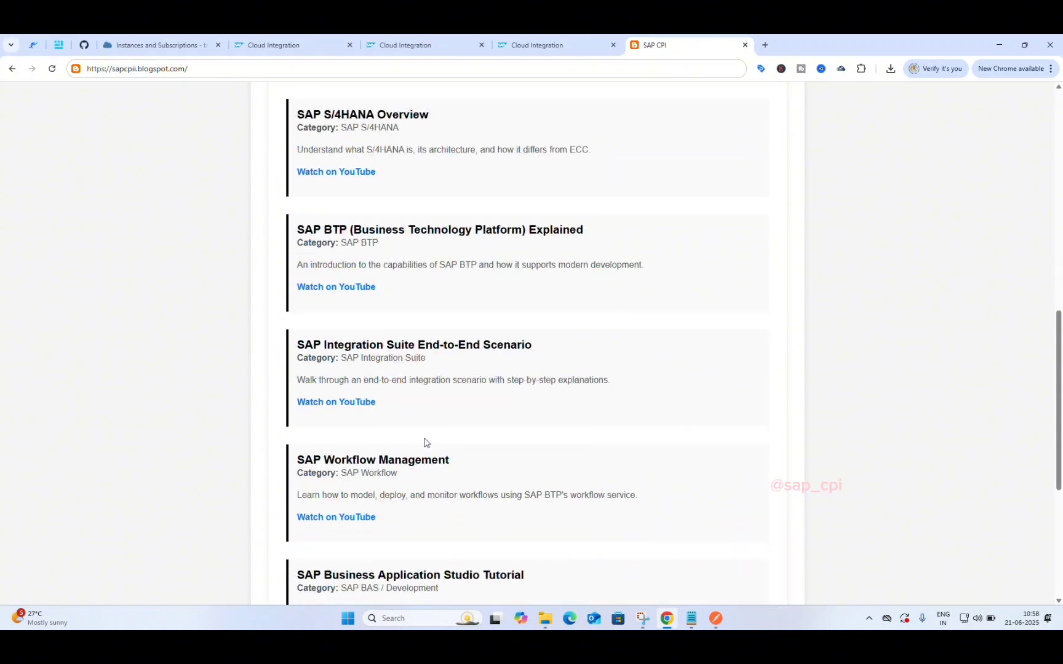
scroll(424, 442, up, 10)
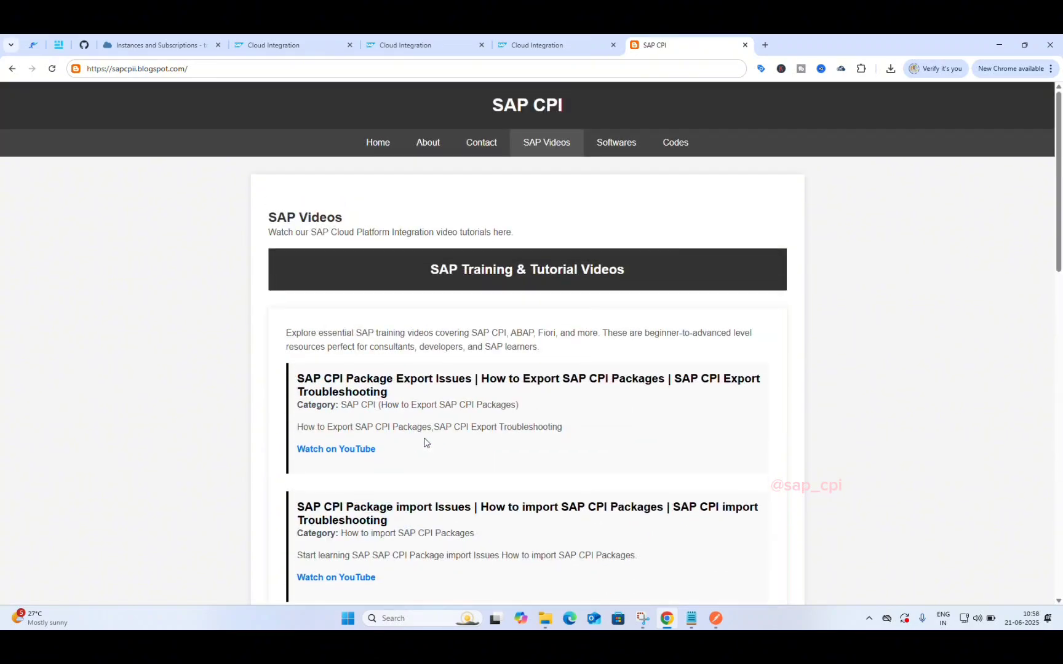
scroll(424, 442, down, 1)
scroll(424, 441, up, 5)
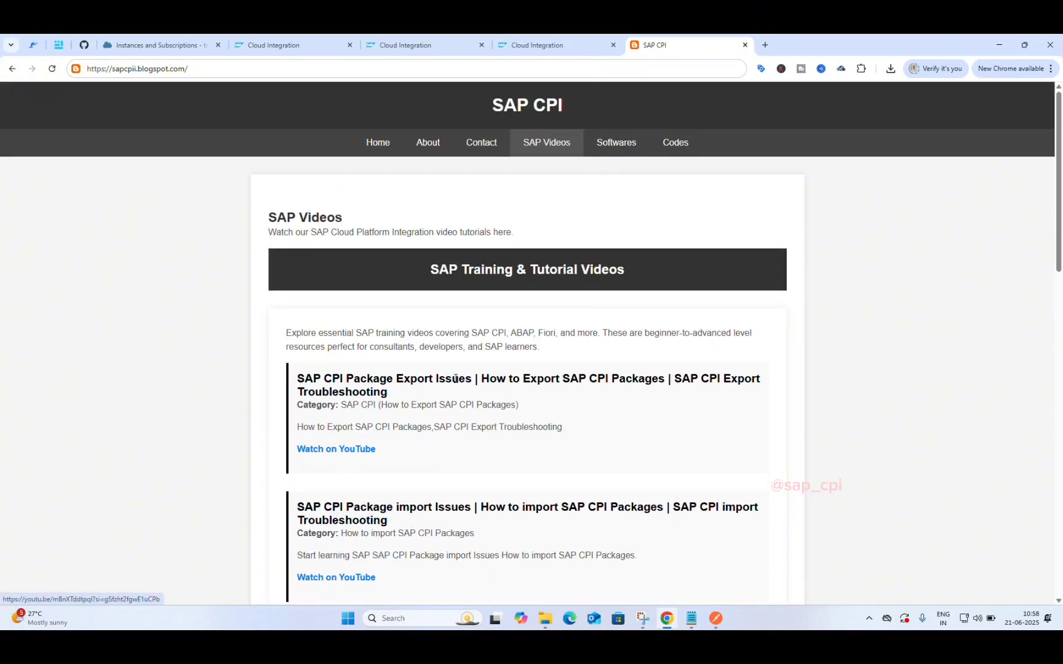
click(344, 451)
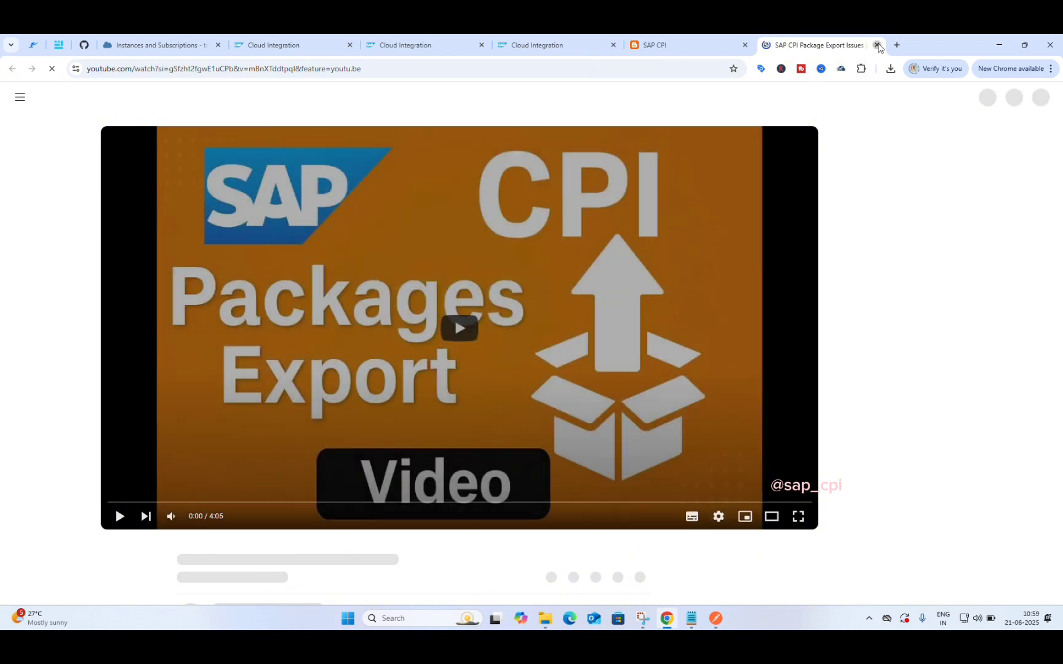
click(876, 45)
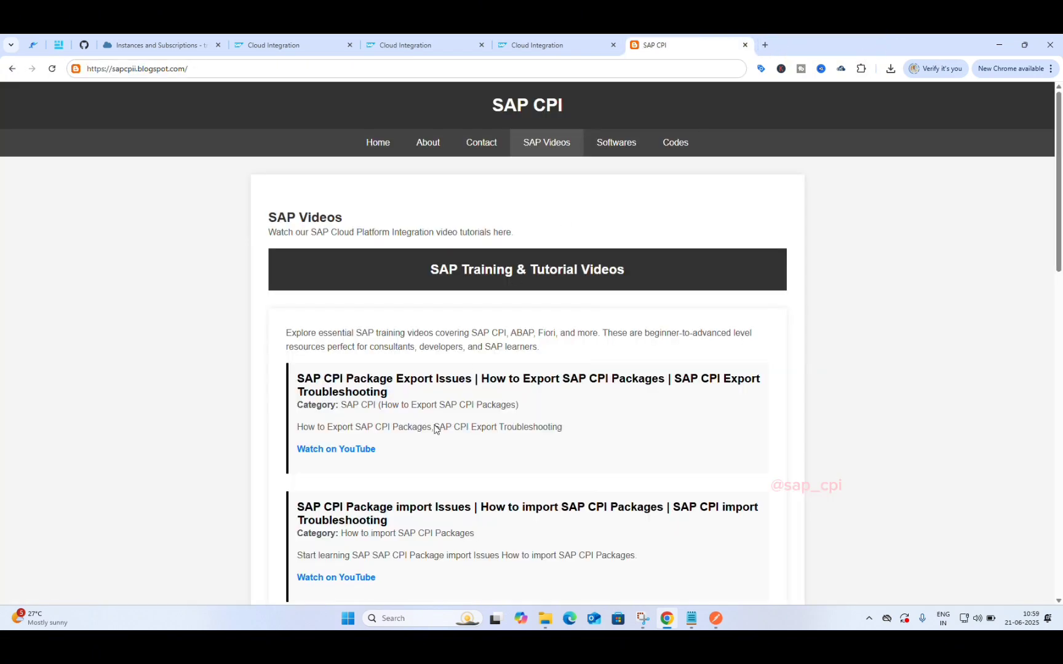
Step: Open the blog's Contact page and browse its support form and email, WhatsApp and Instagram options
click(483, 144)
scroll(397, 488, down, 3)
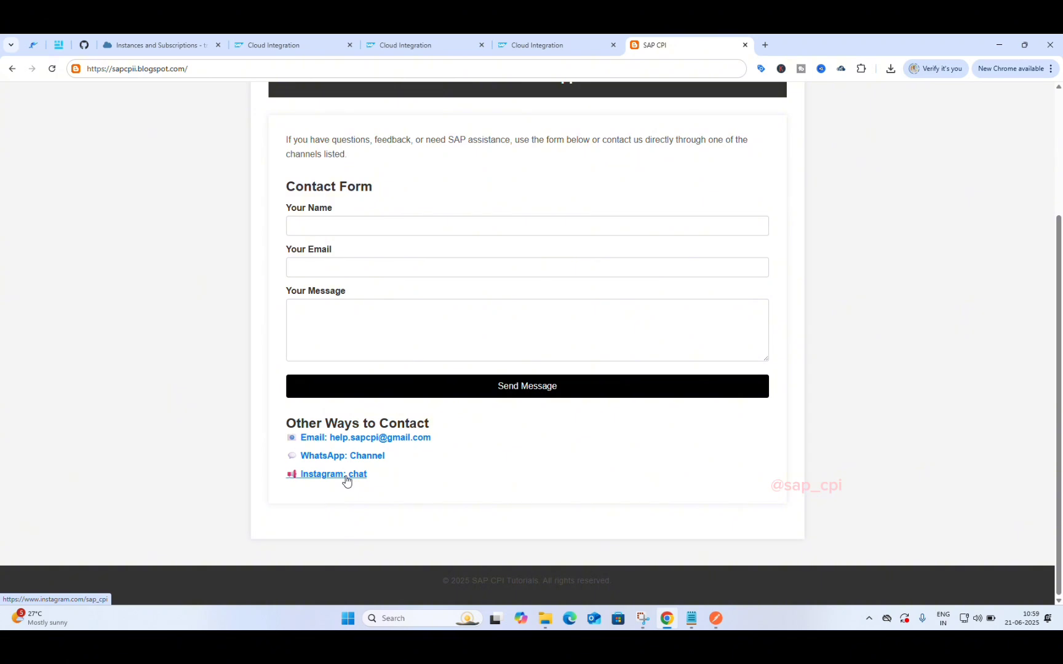
scroll(416, 487, up, 1)
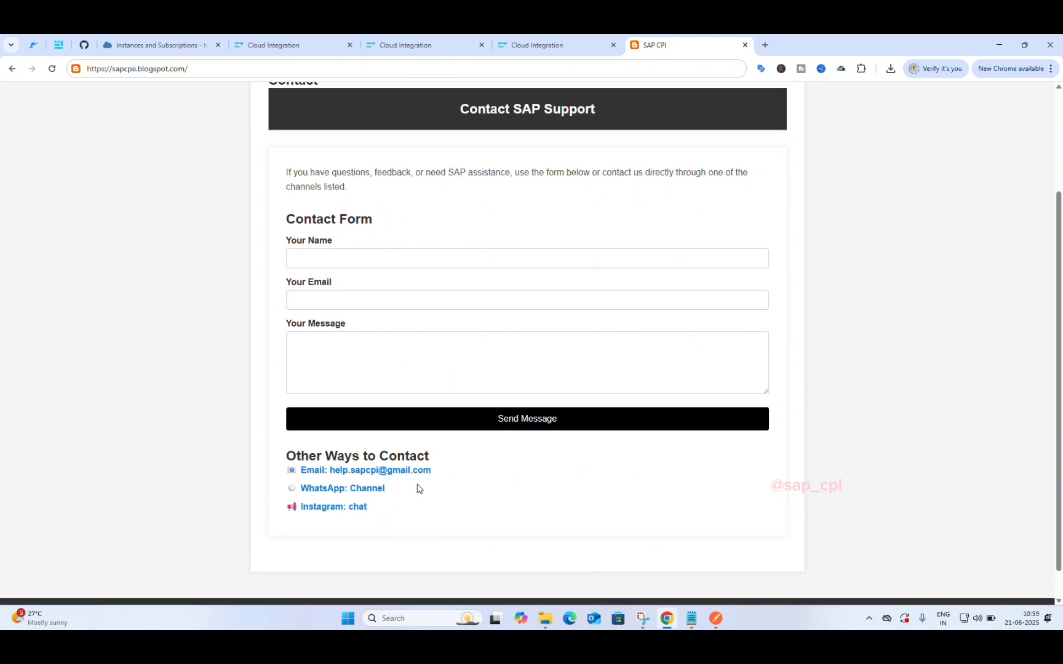
scroll(417, 488, up, 2)
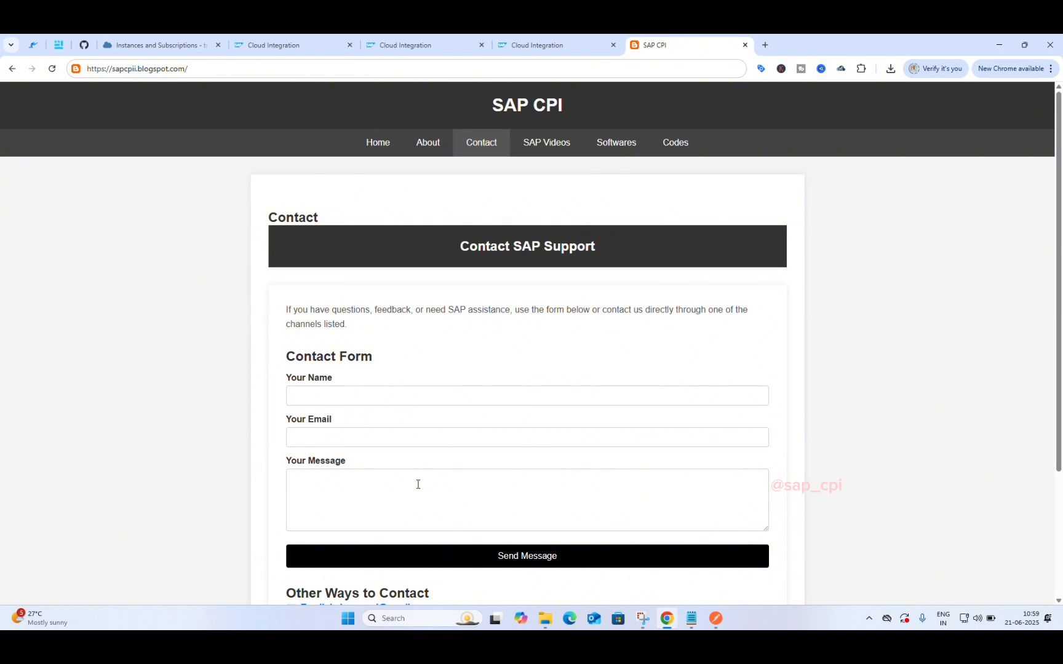
scroll(417, 485, down, 3)
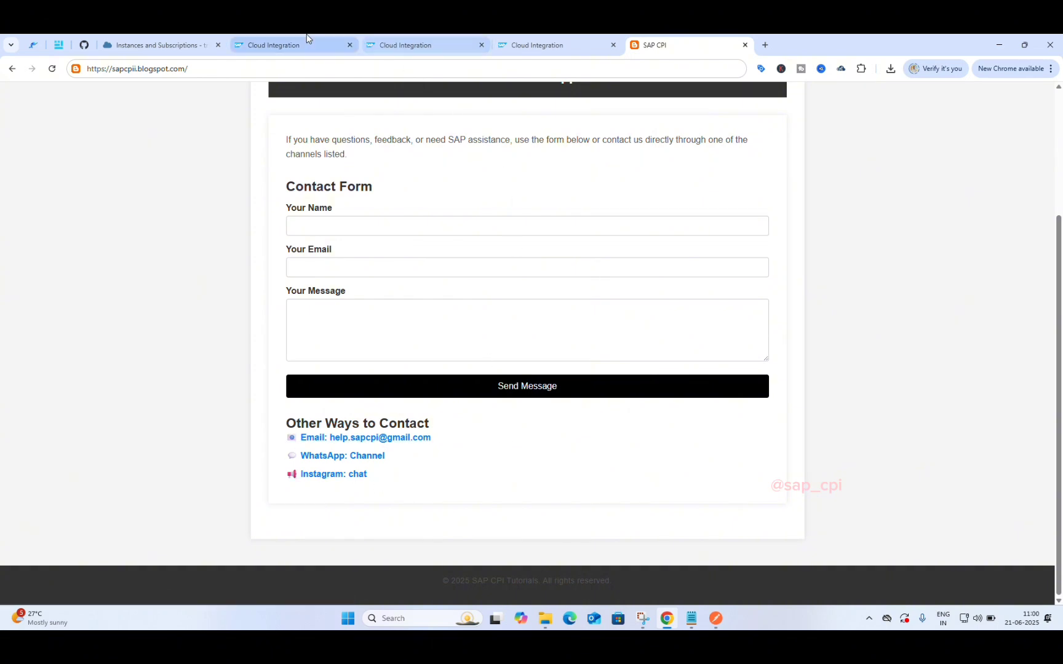
Step: Switch to Cloud Integration, dismiss News and Announcements, and list the 7 packages under Design
click(271, 35)
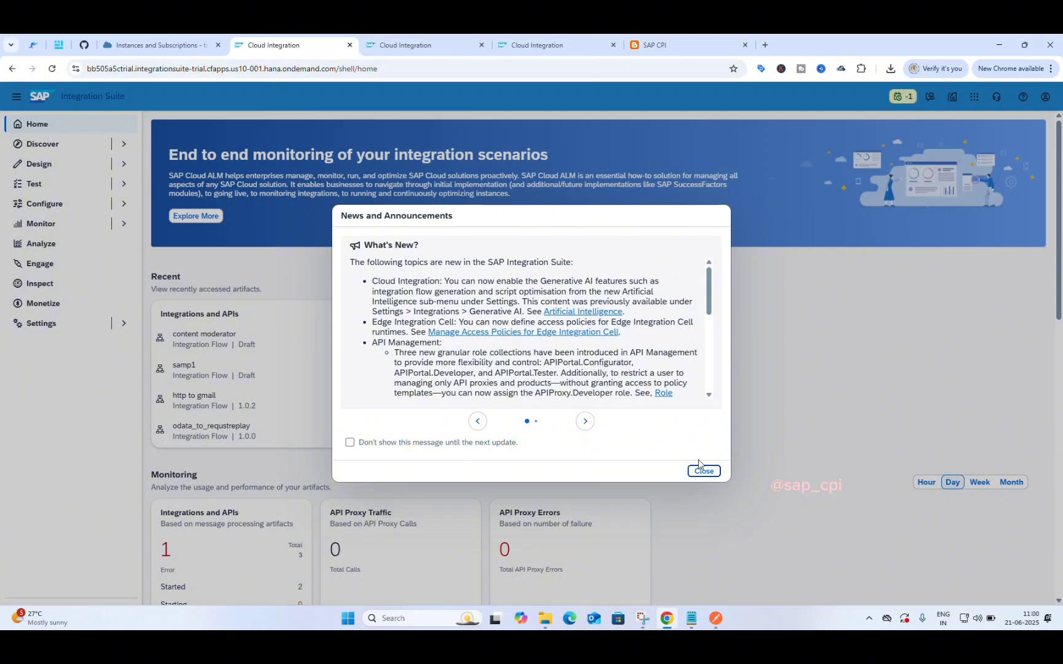
click(703, 470)
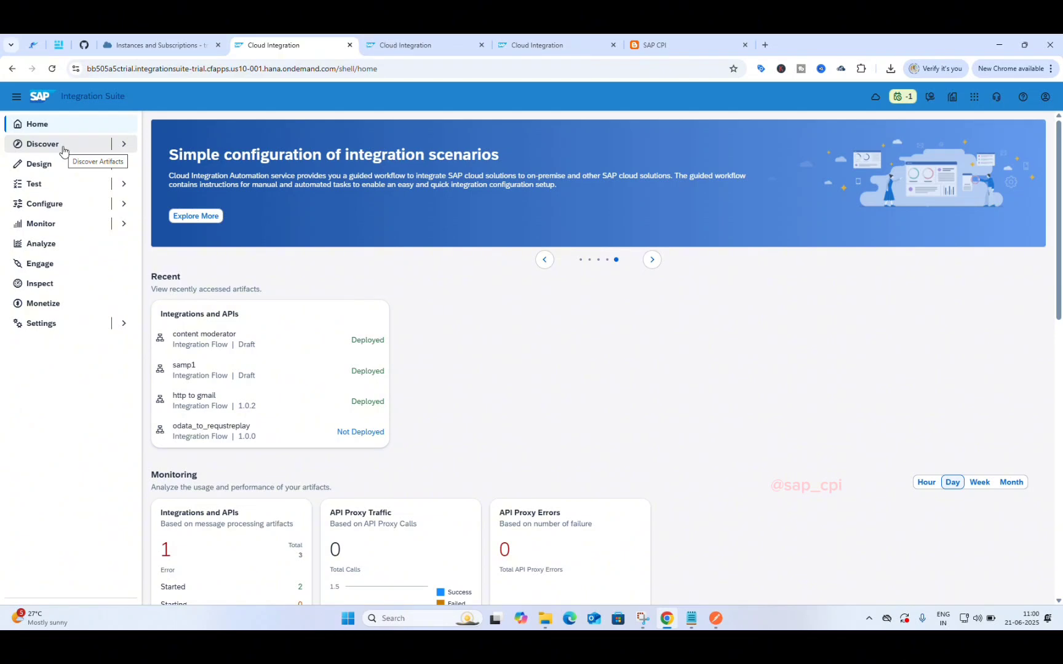
click(58, 170)
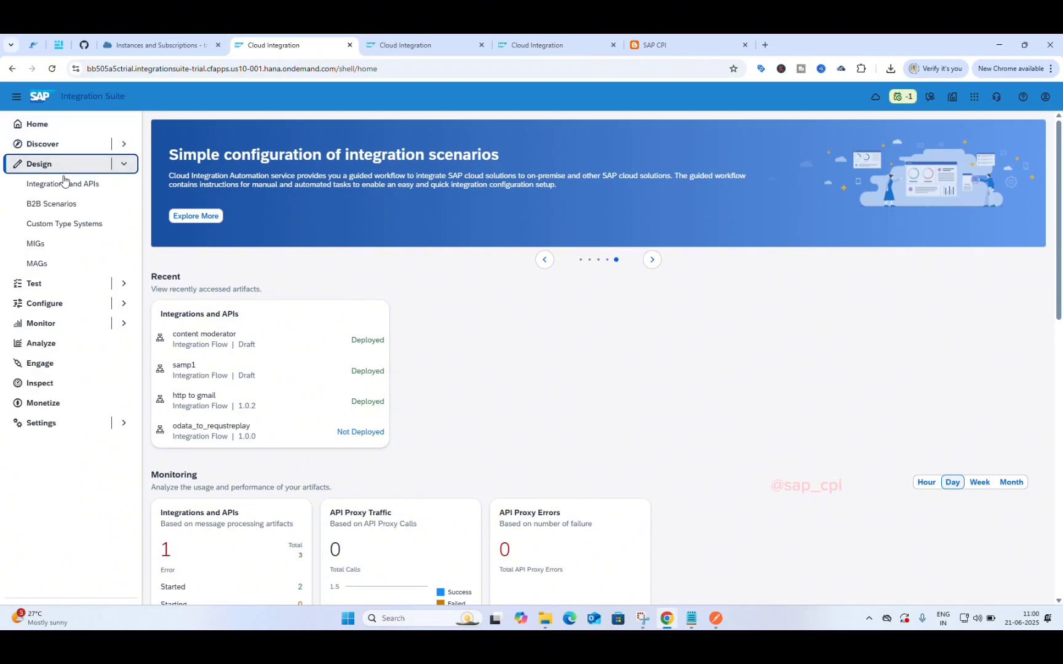
click(70, 184)
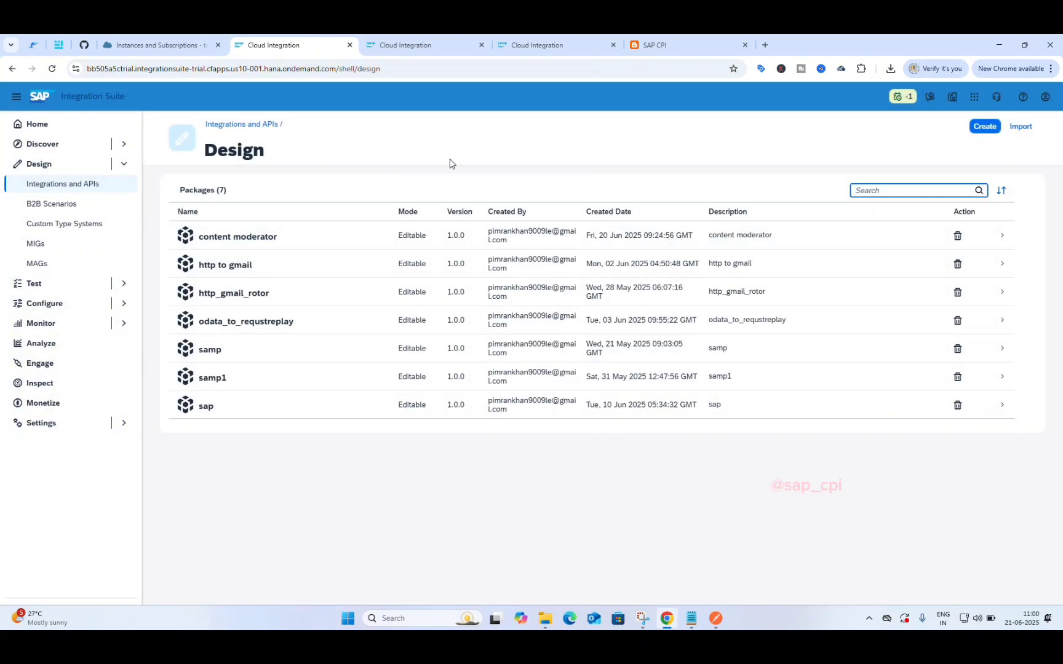
Step: Create and save package HTTP_T_Gmail, reusing the name as its short description (technical name HTTPTGmail)
click(979, 129)
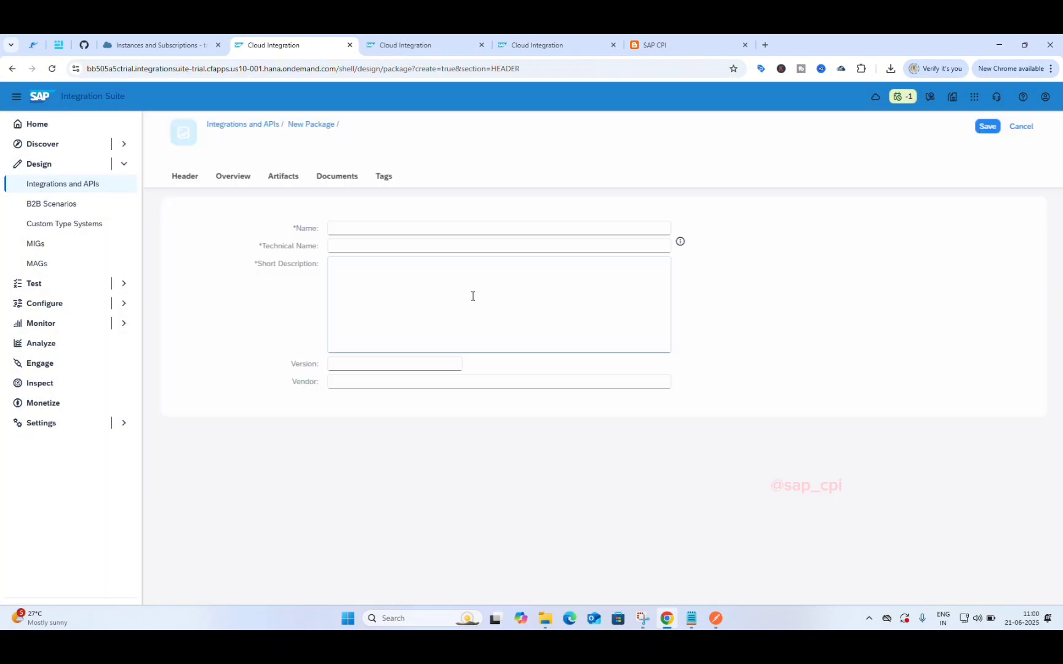
click(370, 230)
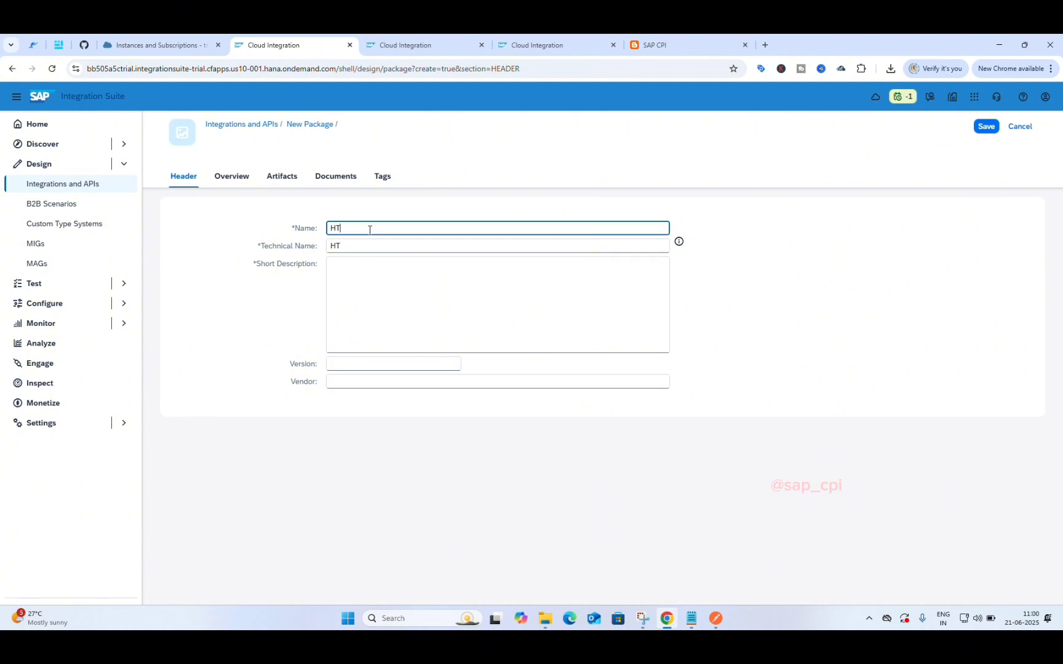
text(HTTP)
text(_T_Gmail)
key(ctrl+a)
key(ctrl+c)
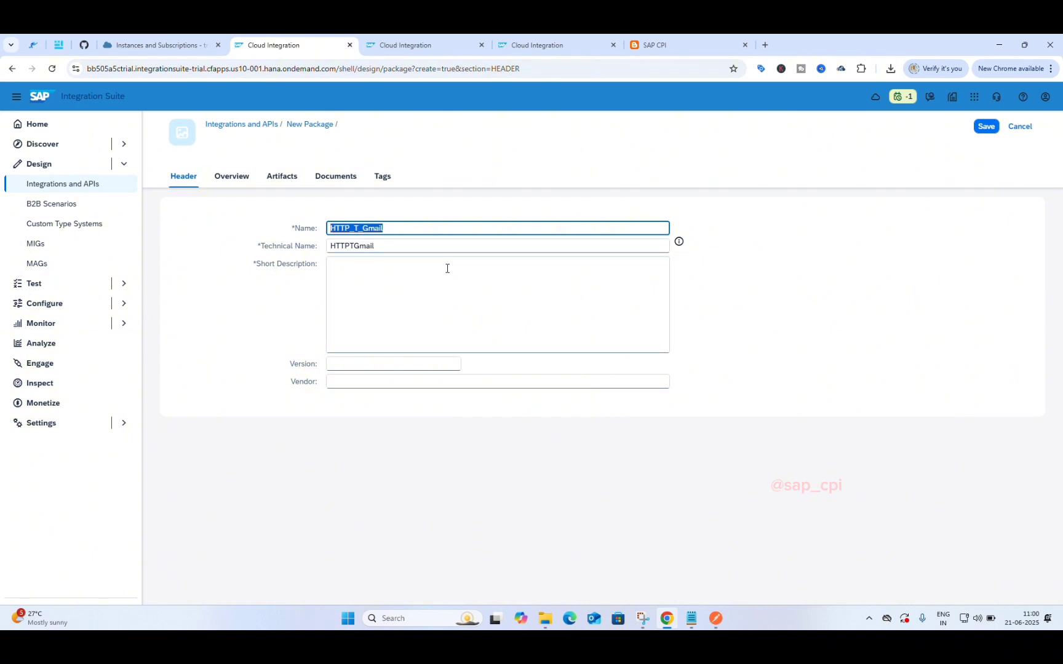
click(436, 278)
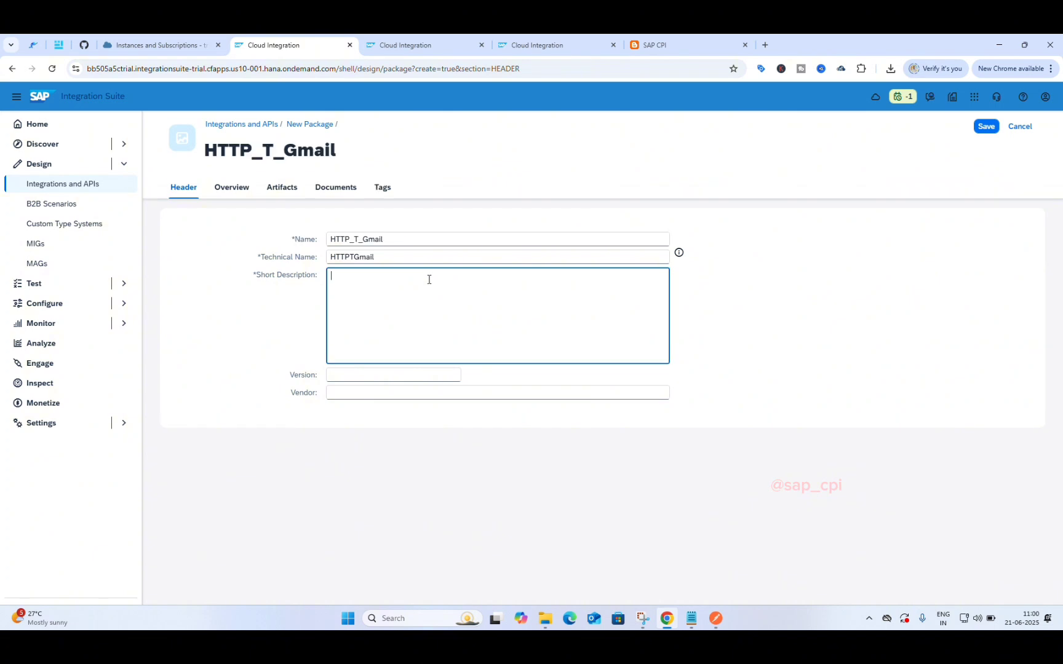
key(ctrl+v)
click(987, 129)
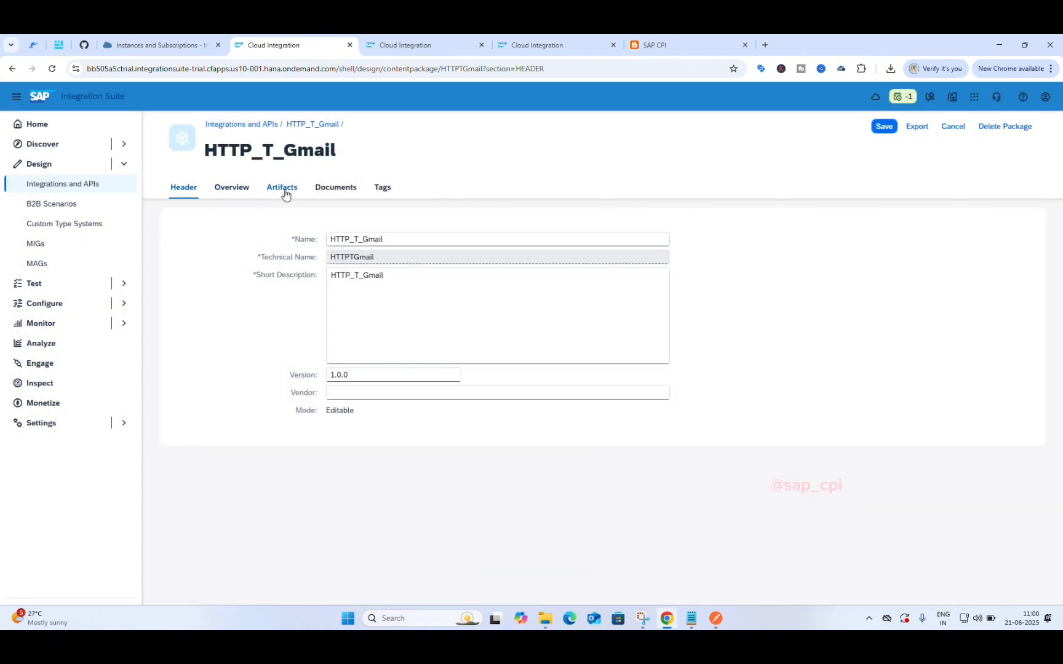
Step: Add an integration flow named HTTP_T_Gmail under the package's Artifacts
click(285, 192)
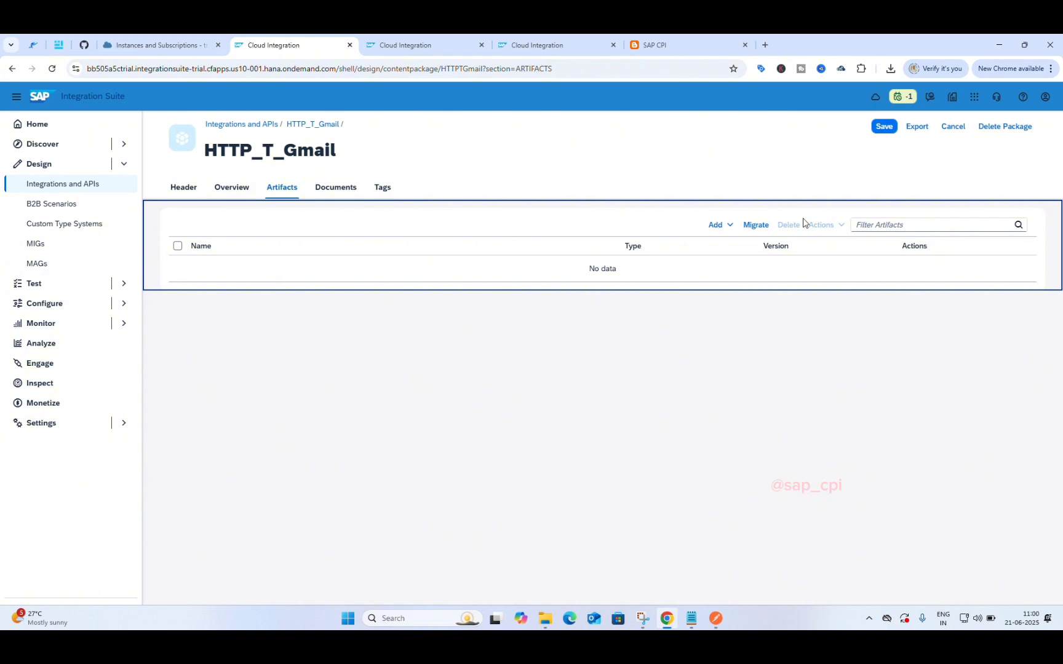
click(725, 225)
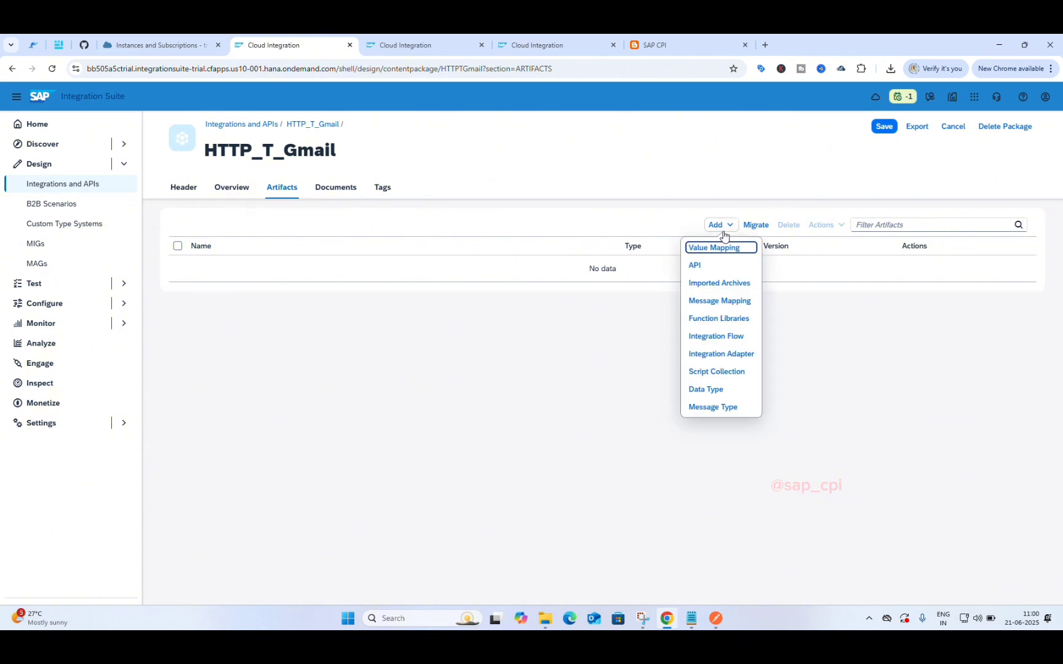
click(722, 339)
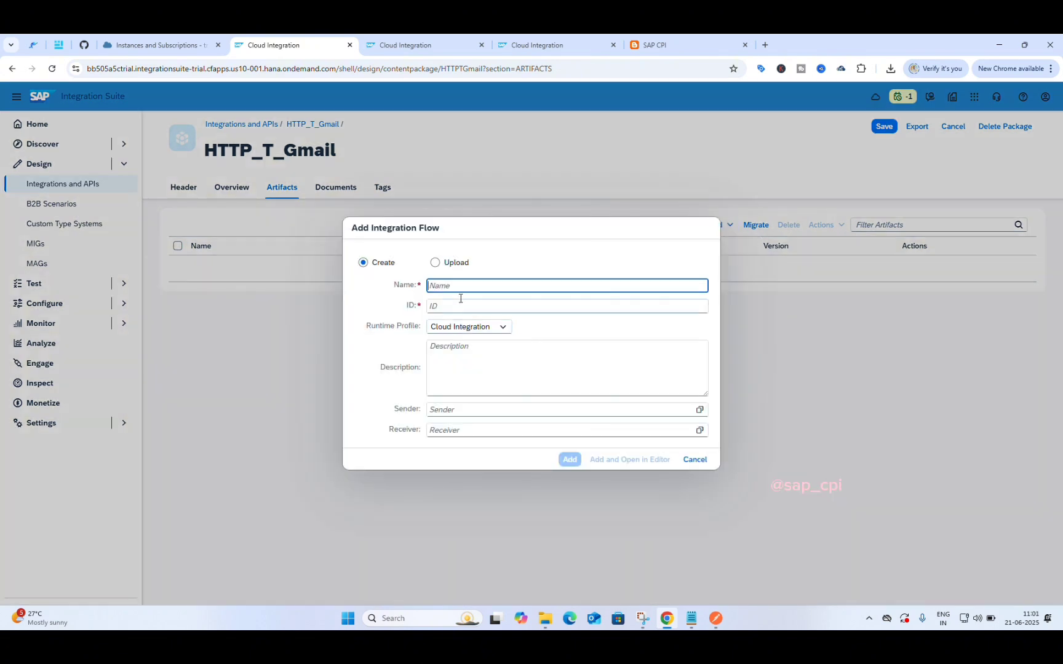
key(ctrl+v)
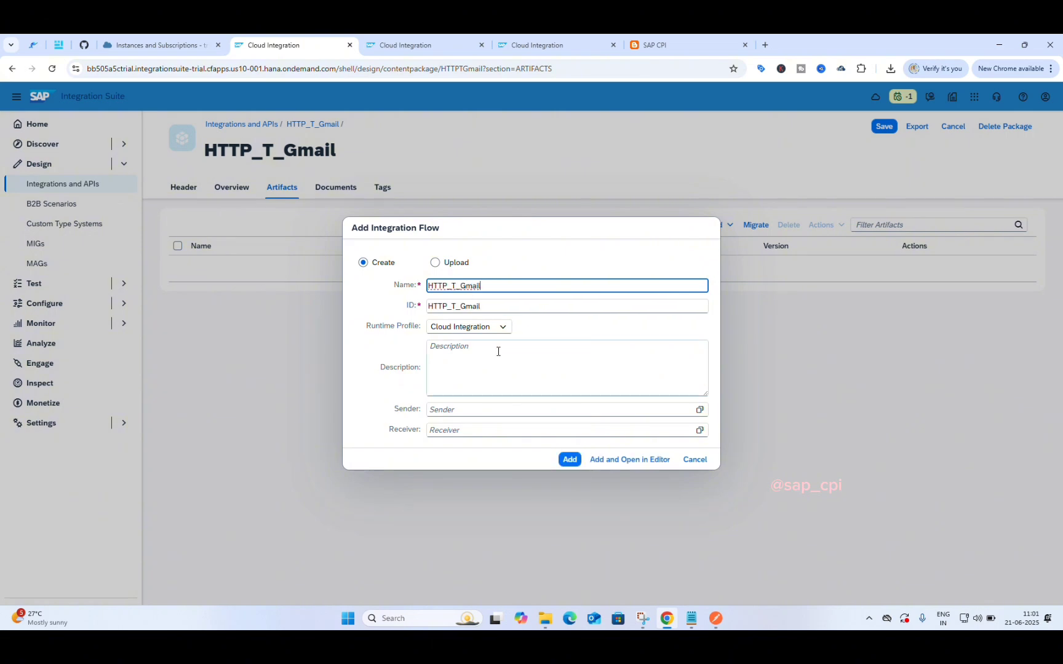
click(563, 464)
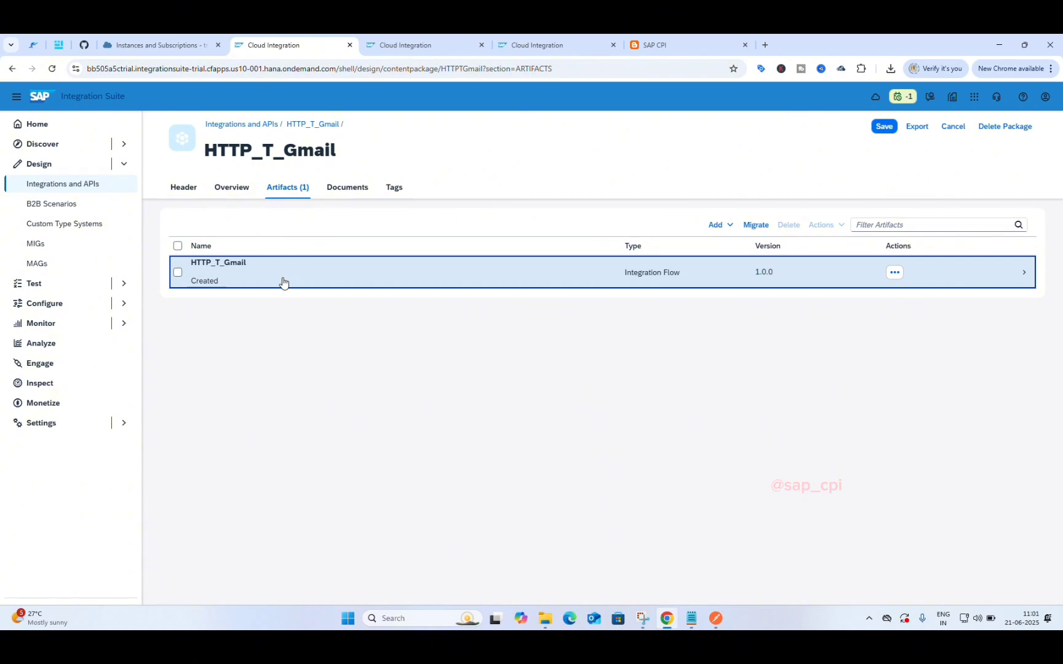
Step: Open the HTTP_T_Gmail integration flow, centre the diagram, and switch it into edit mode
click(283, 282)
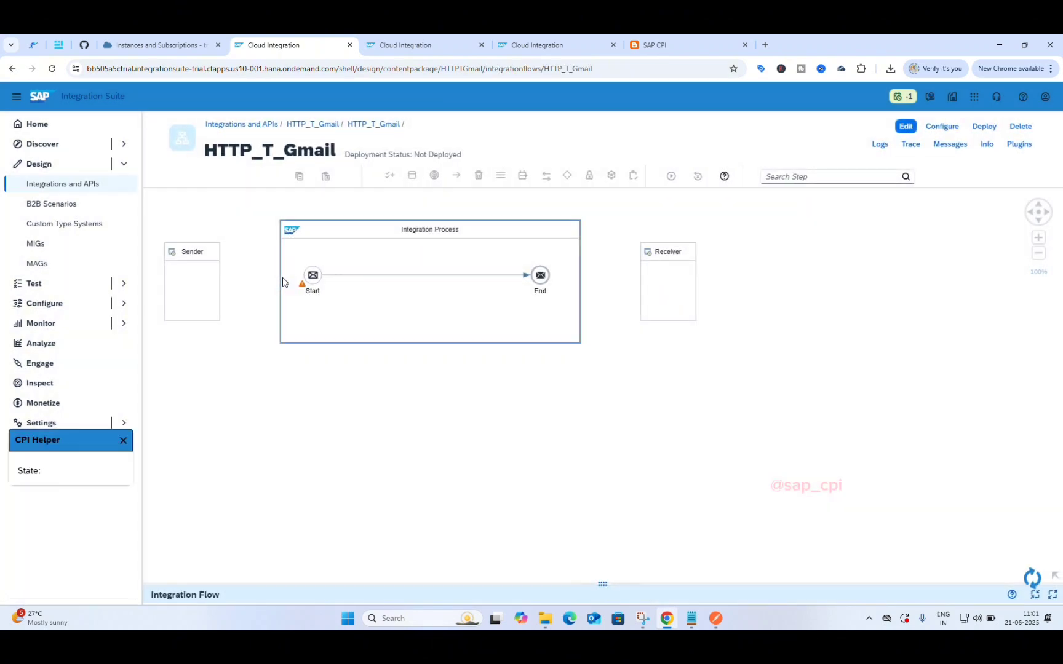
drag(330, 389, 446, 427)
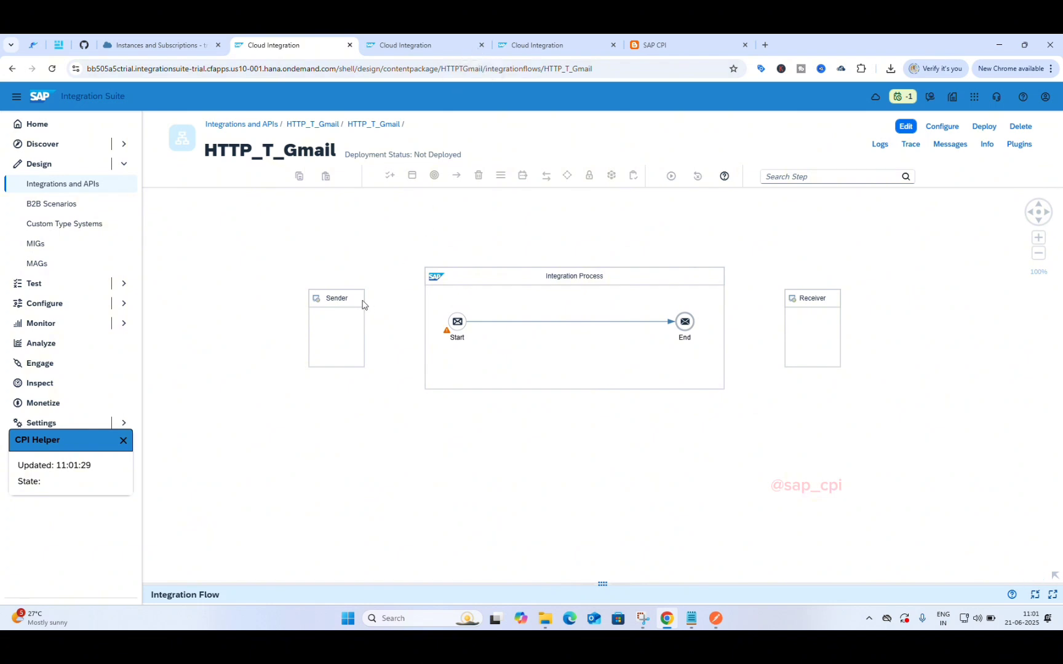
click(355, 326)
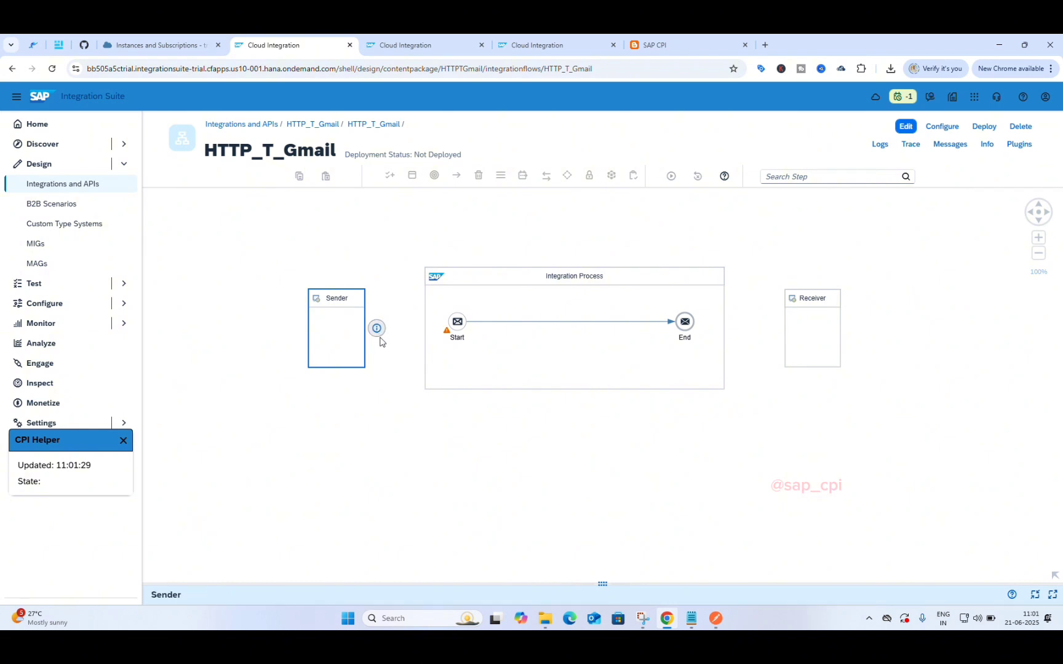
click(906, 128)
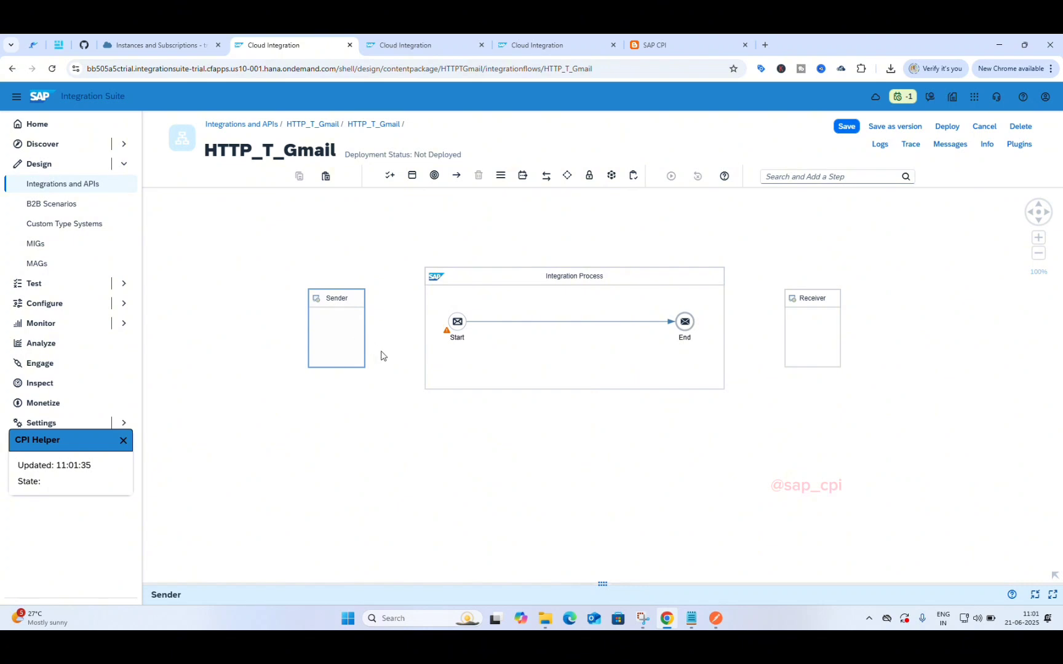
Step: Connect the Sender to Start with an HTTPS adapter and expand its channel properties
click(345, 325)
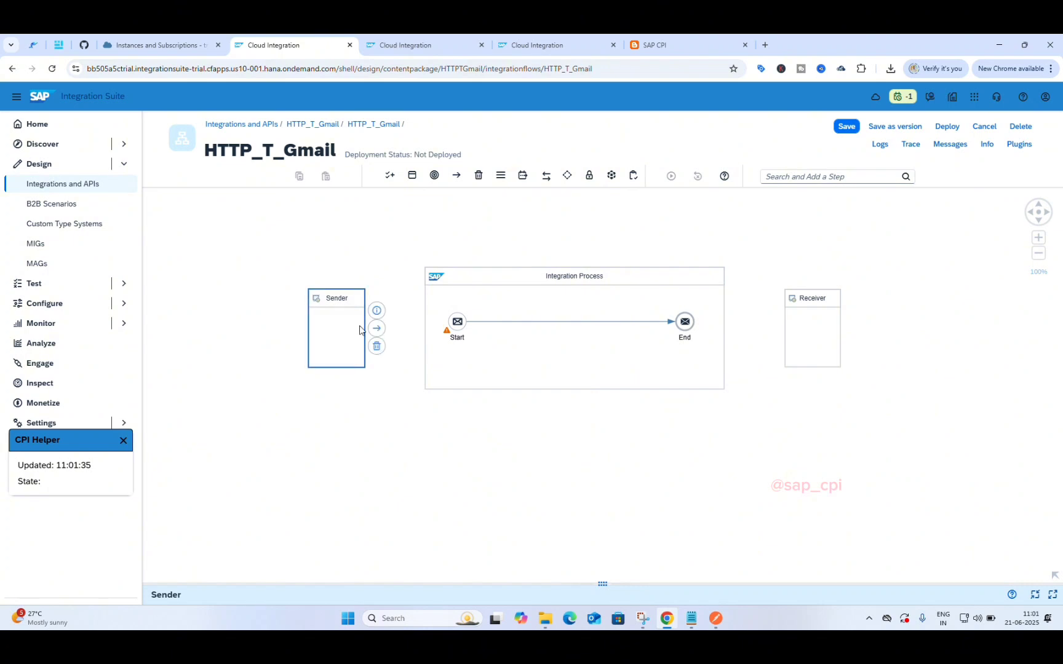
drag(375, 327, 460, 326)
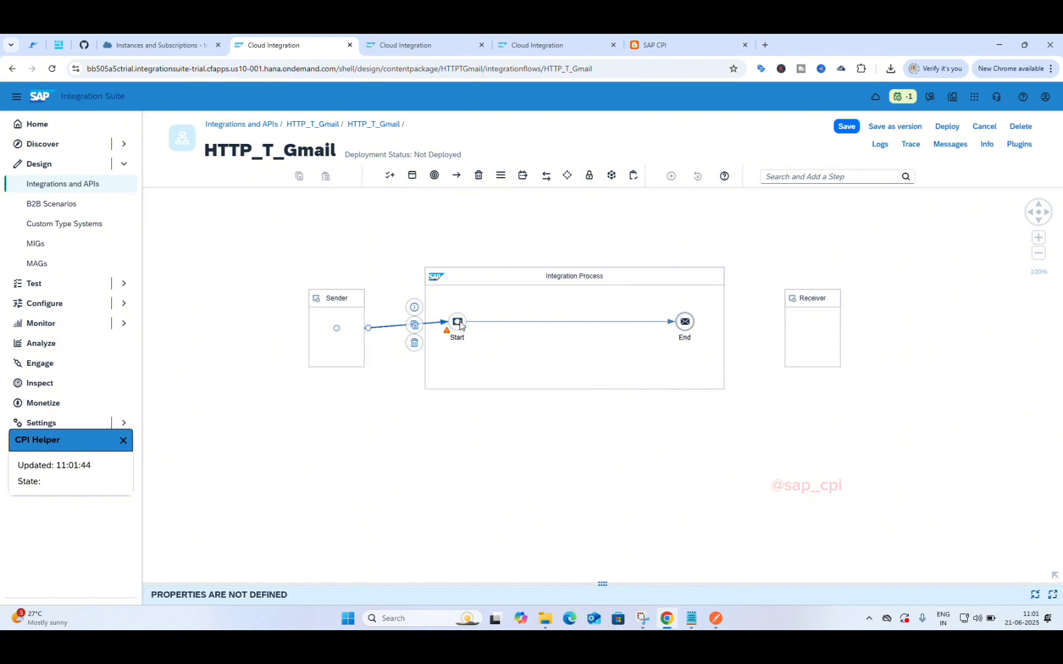
scroll(485, 366, down, 4)
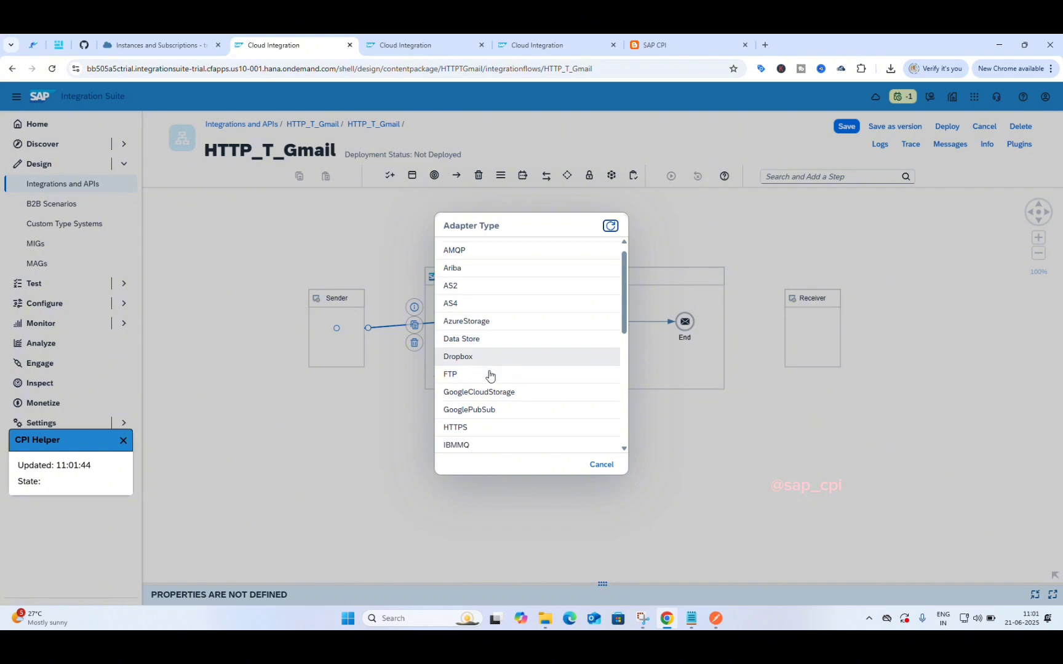
scroll(489, 375, up, 2)
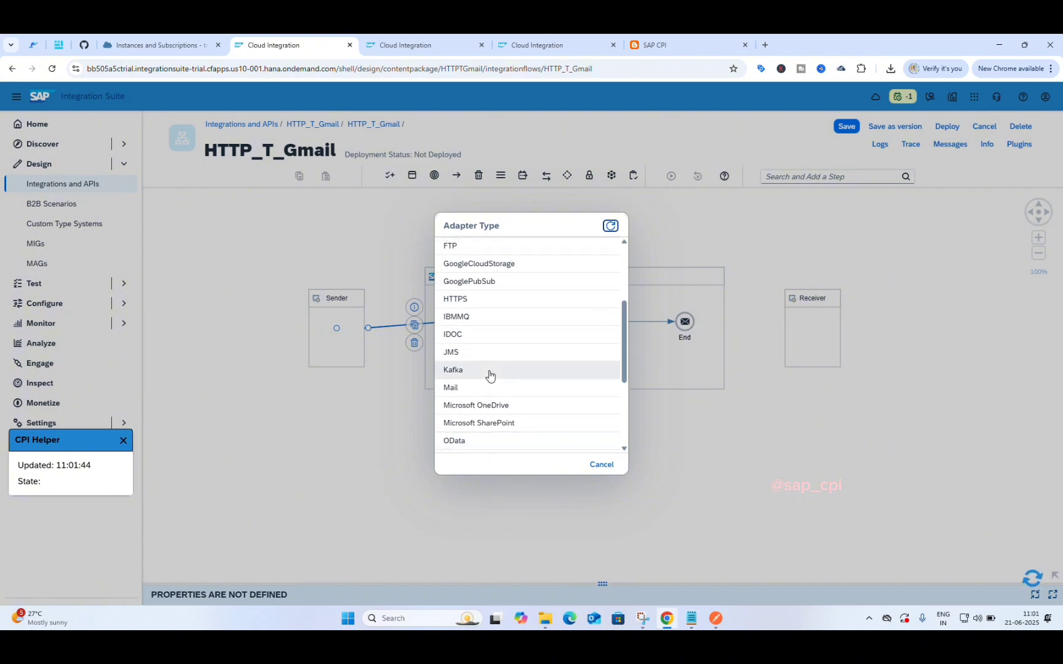
click(489, 298)
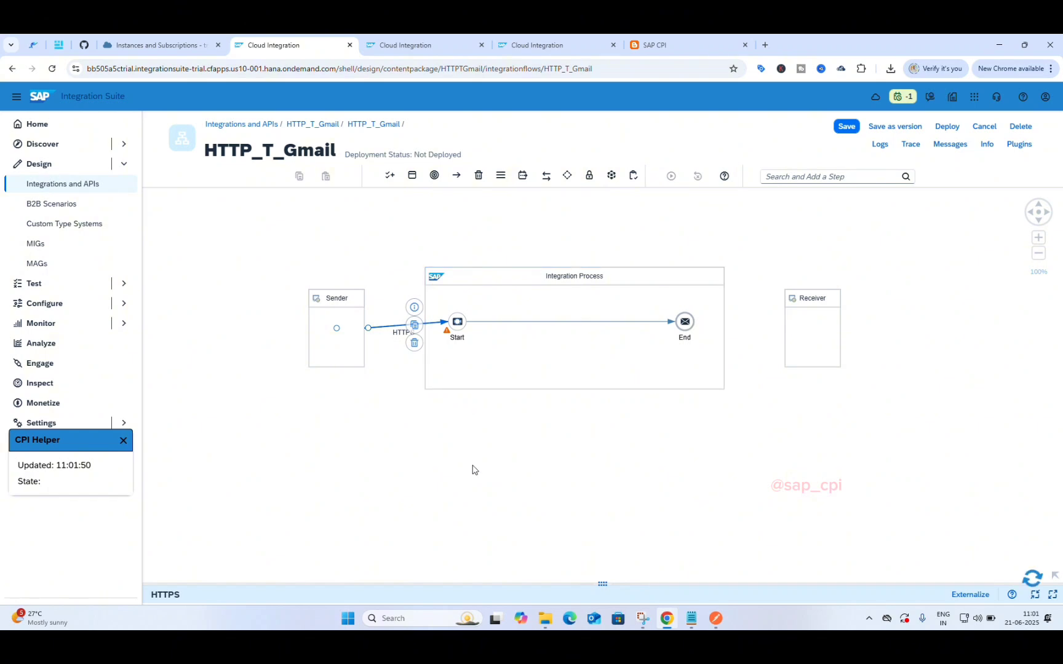
drag(605, 584, 629, 391)
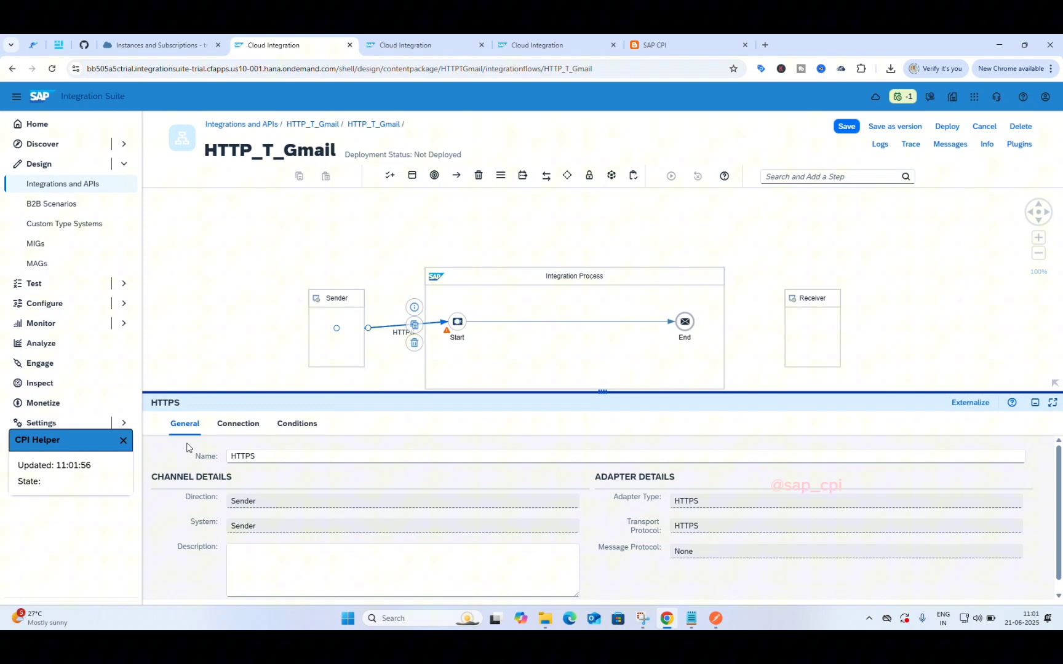
Step: Set the HTTPS sender's Connection address to /HTTP_T_Gmail
click(238, 423)
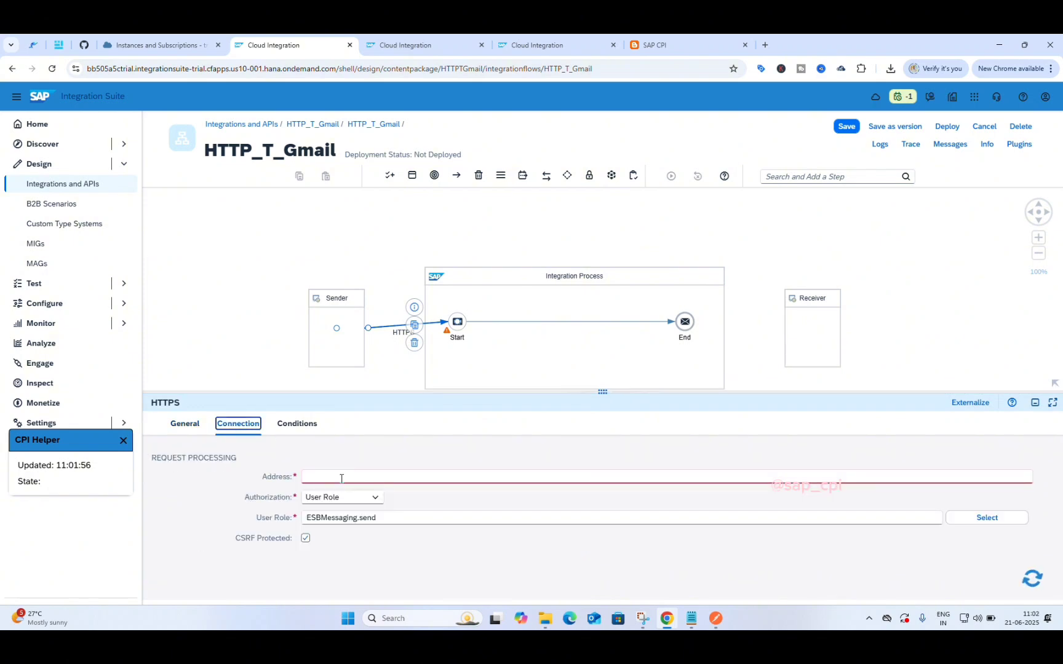
click(337, 476)
click(336, 476)
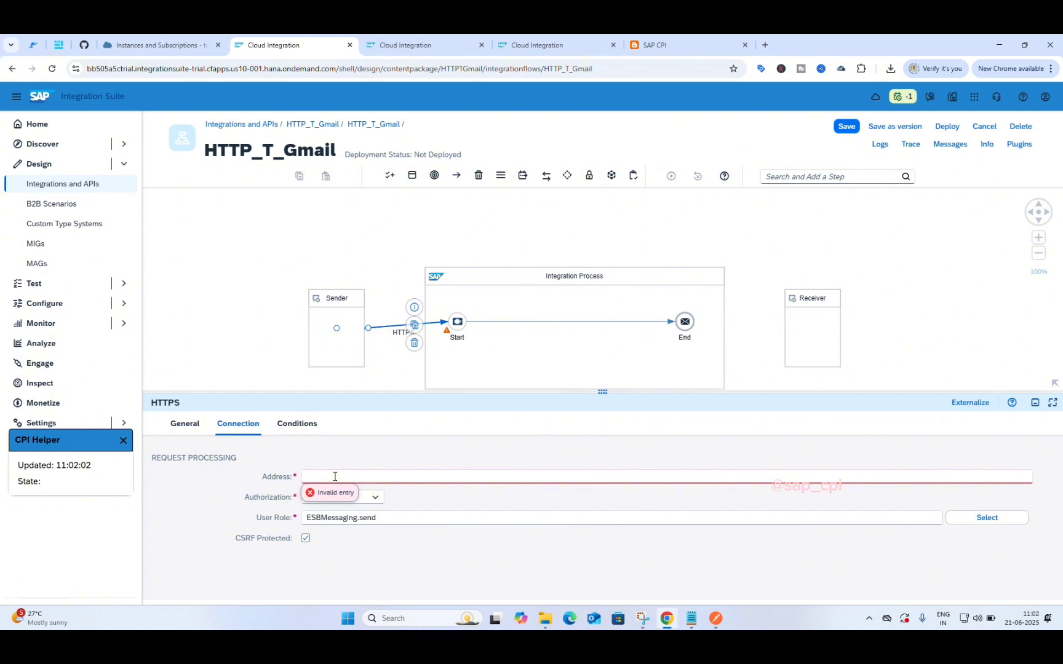
text(/)
text(HTTP_T_Gmail)
click(440, 465)
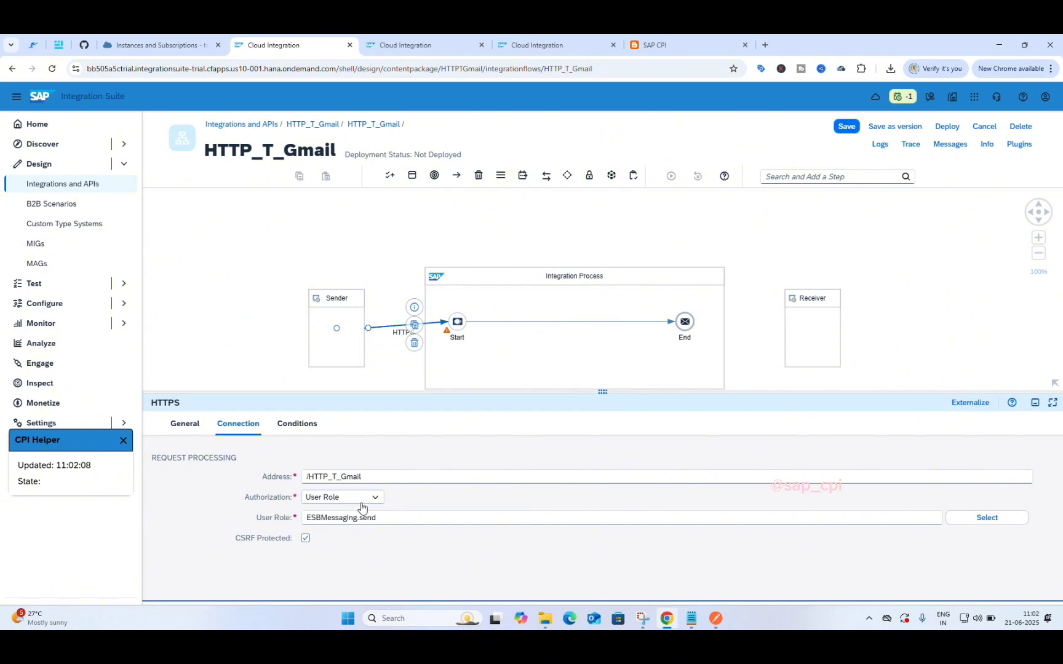
Step: Keep User Role authorization, uncheck CSRF Protected, review Conditions, and collapse the properties panel
click(381, 499)
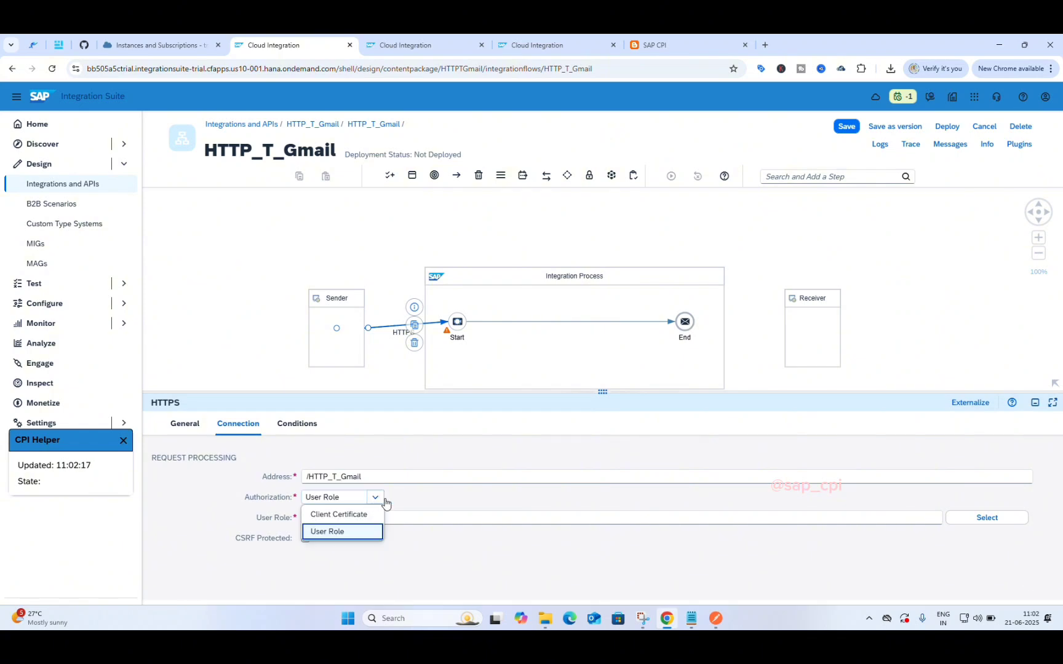
click(420, 496)
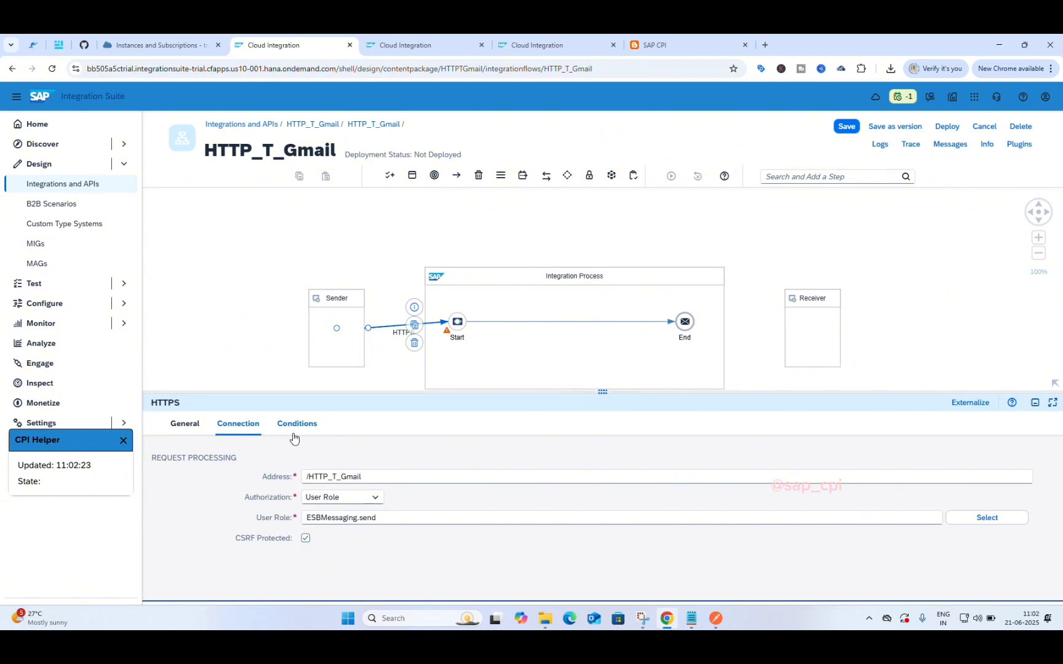
click(306, 538)
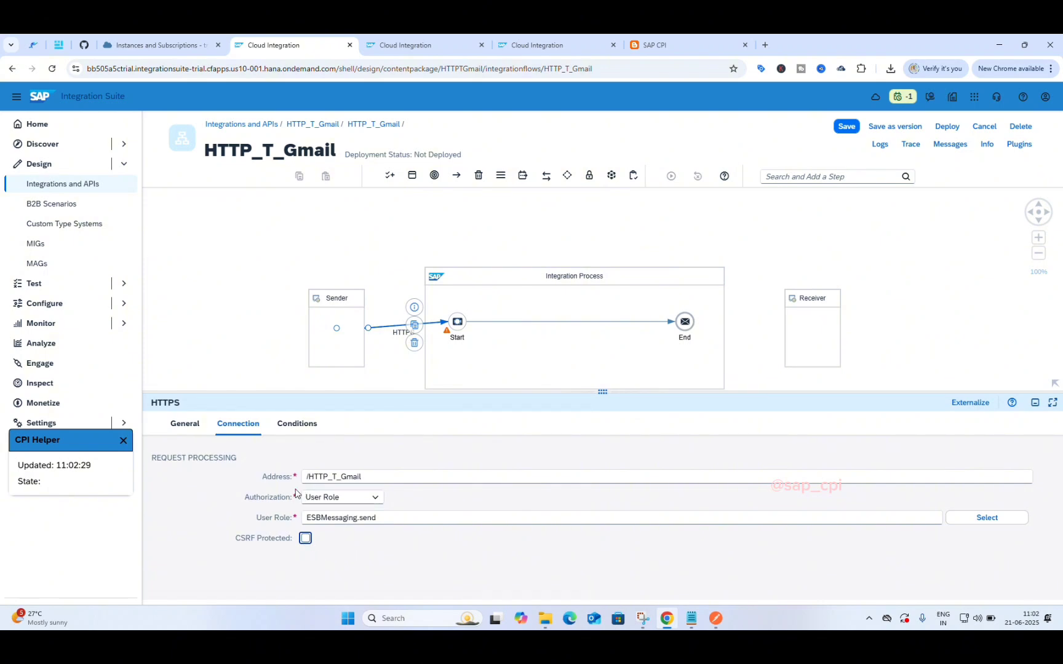
click(298, 423)
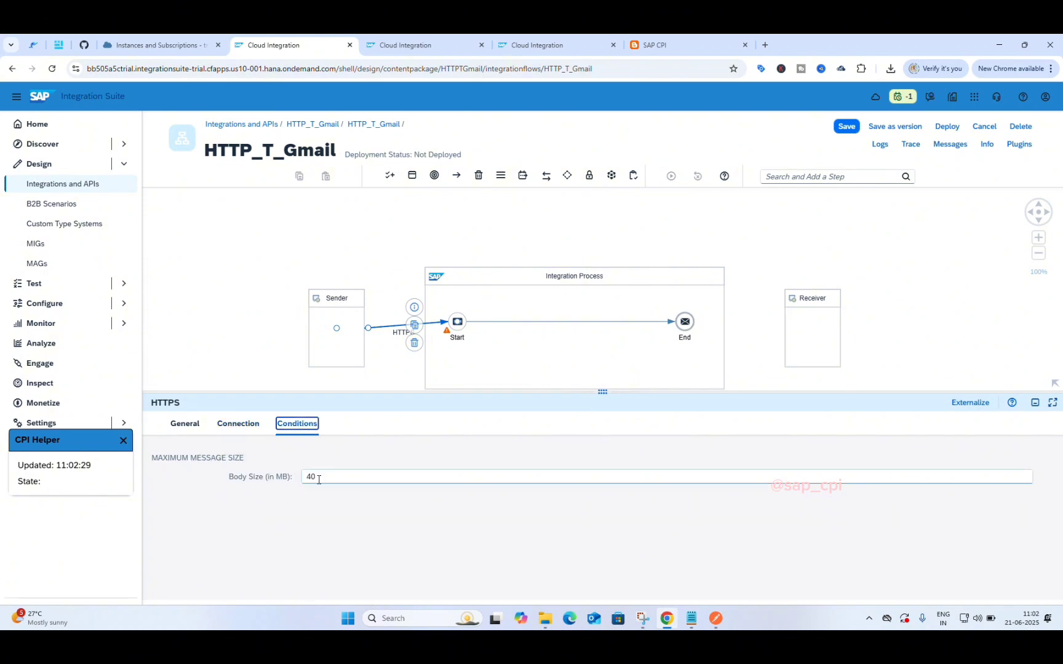
click(189, 429)
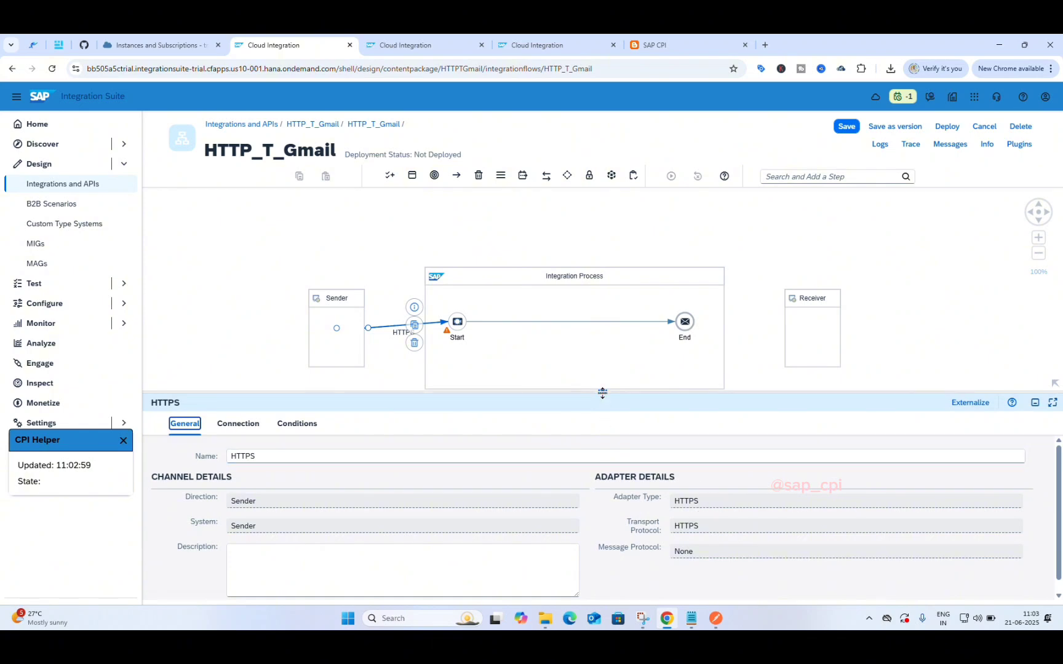
drag(604, 399, 614, 529)
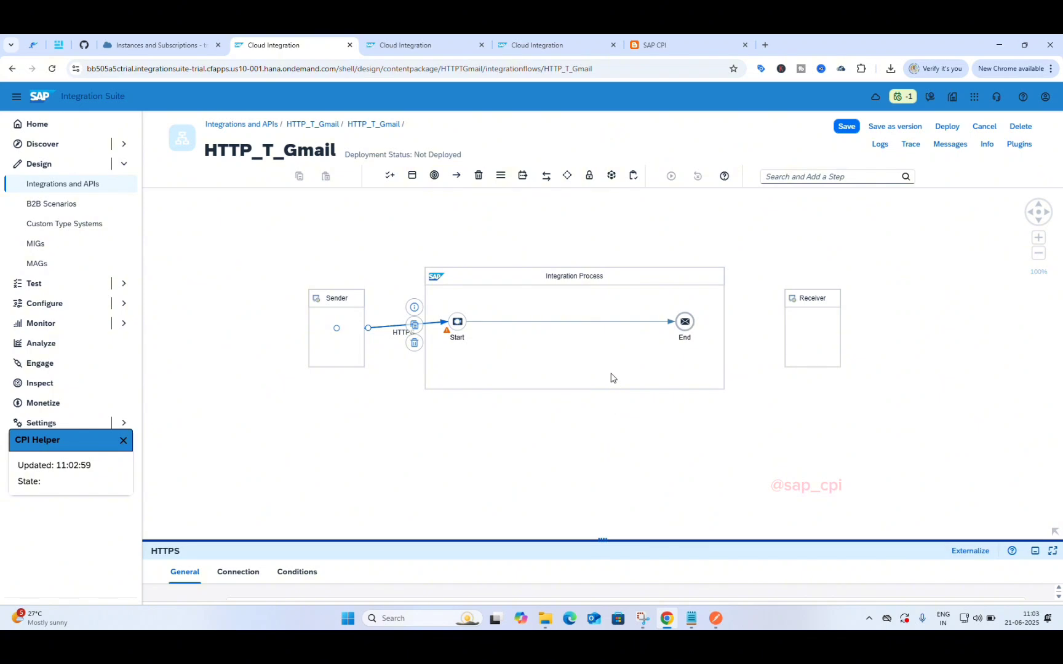
Step: Connect the End event to the Receiver using the Mail adapter type
click(628, 369)
click(684, 323)
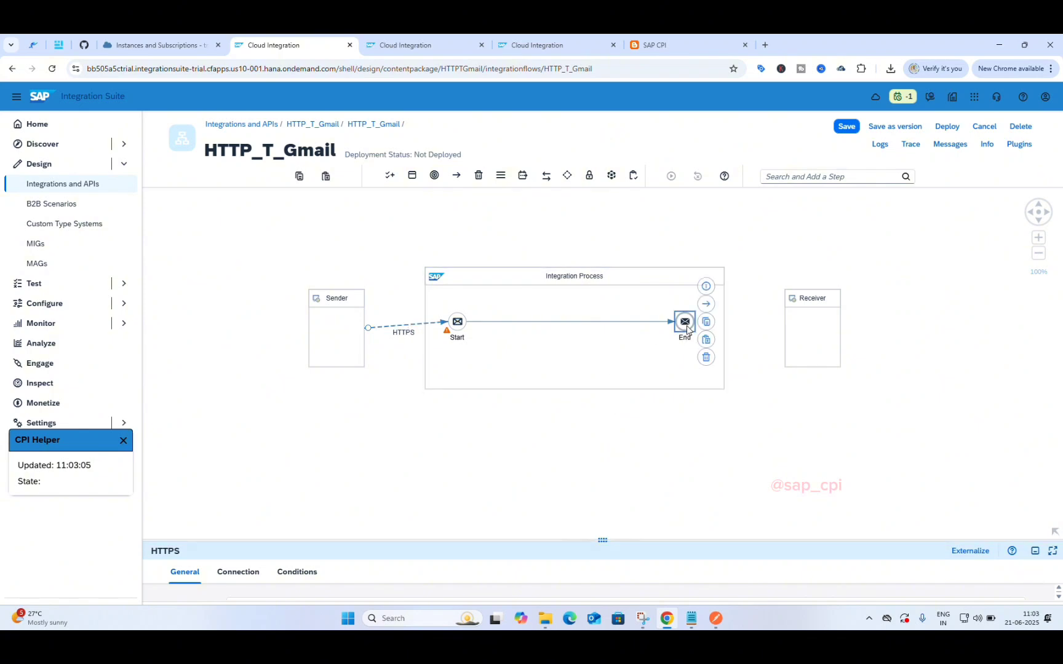
drag(705, 305, 806, 329)
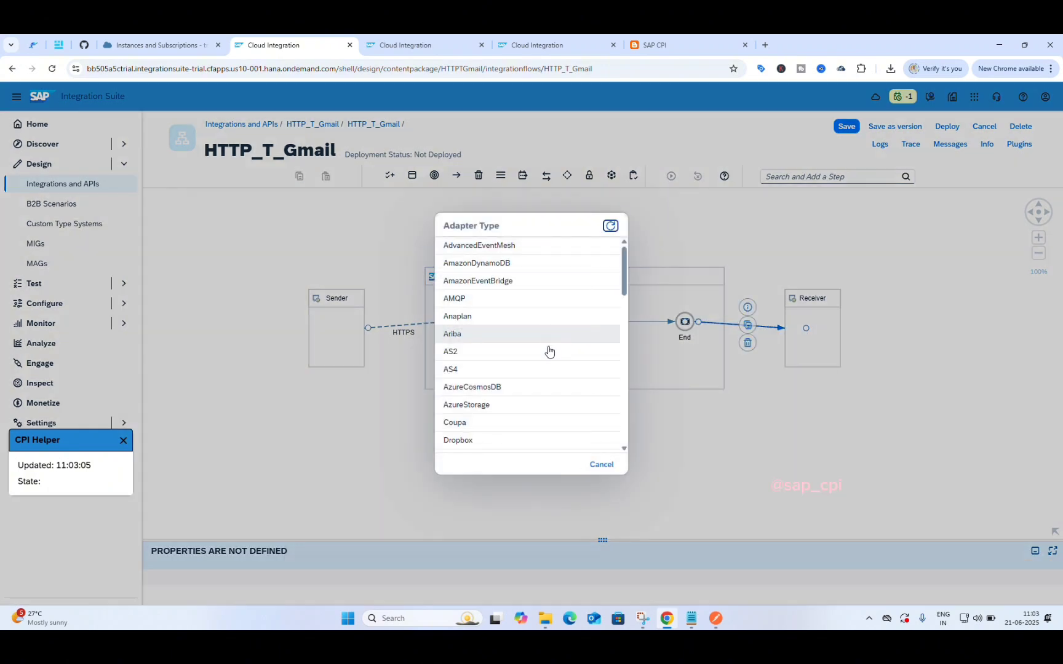
scroll(543, 389, down, 6)
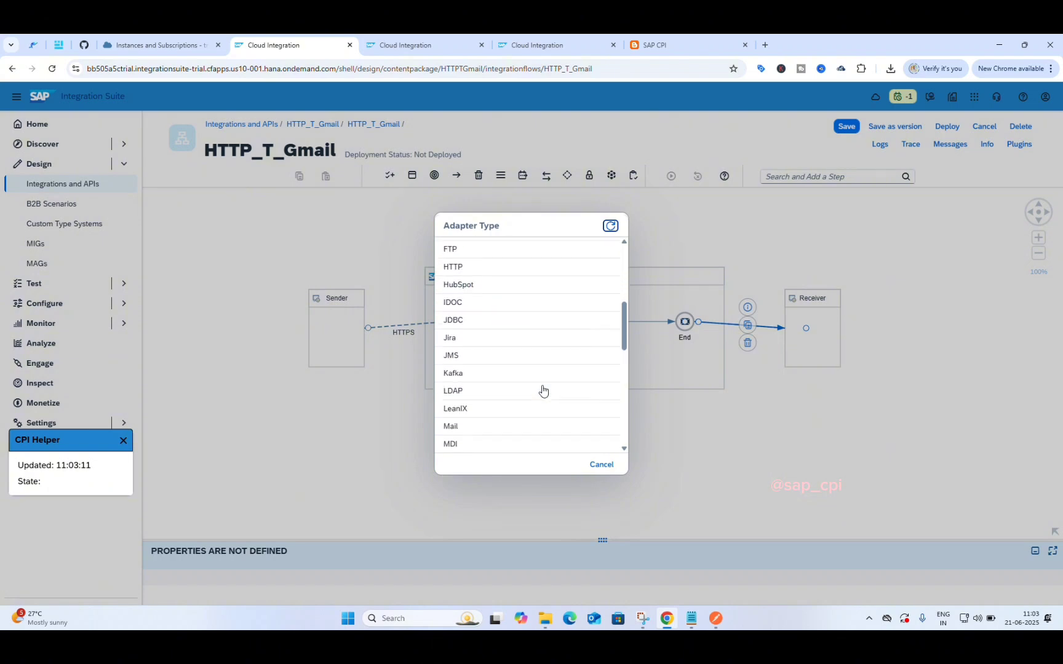
scroll(543, 390, down, 4)
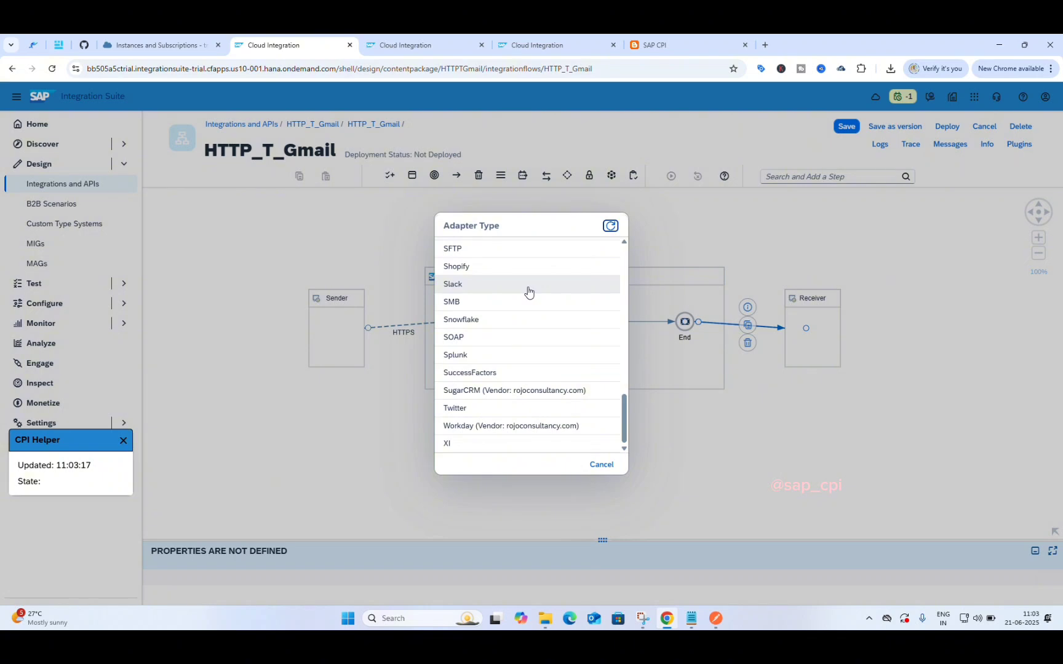
scroll(528, 291, up, 4)
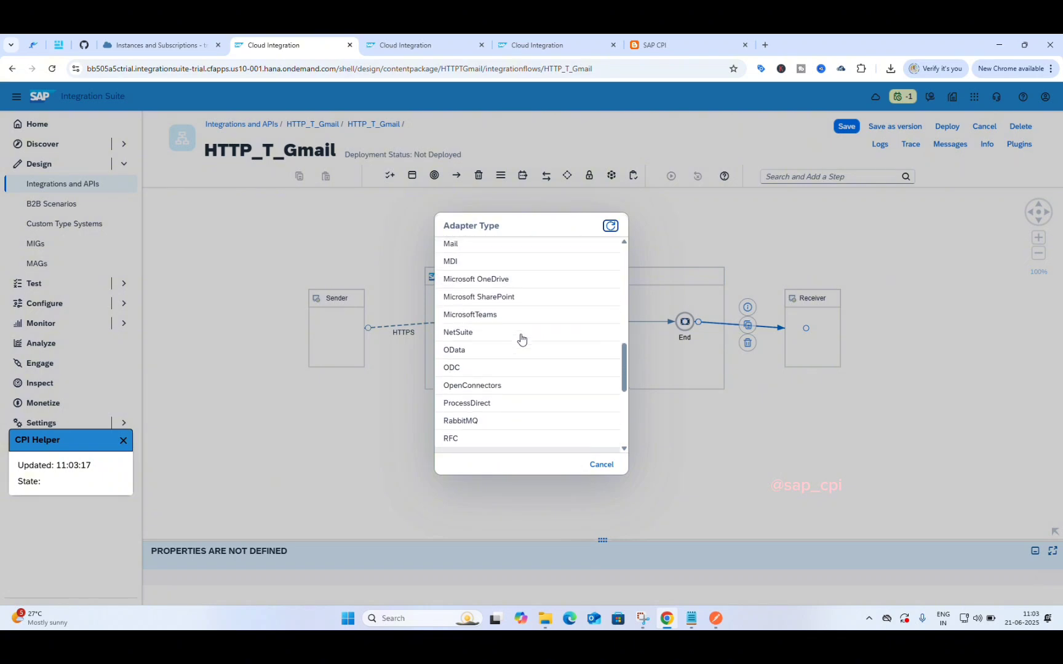
scroll(519, 337, up, 3)
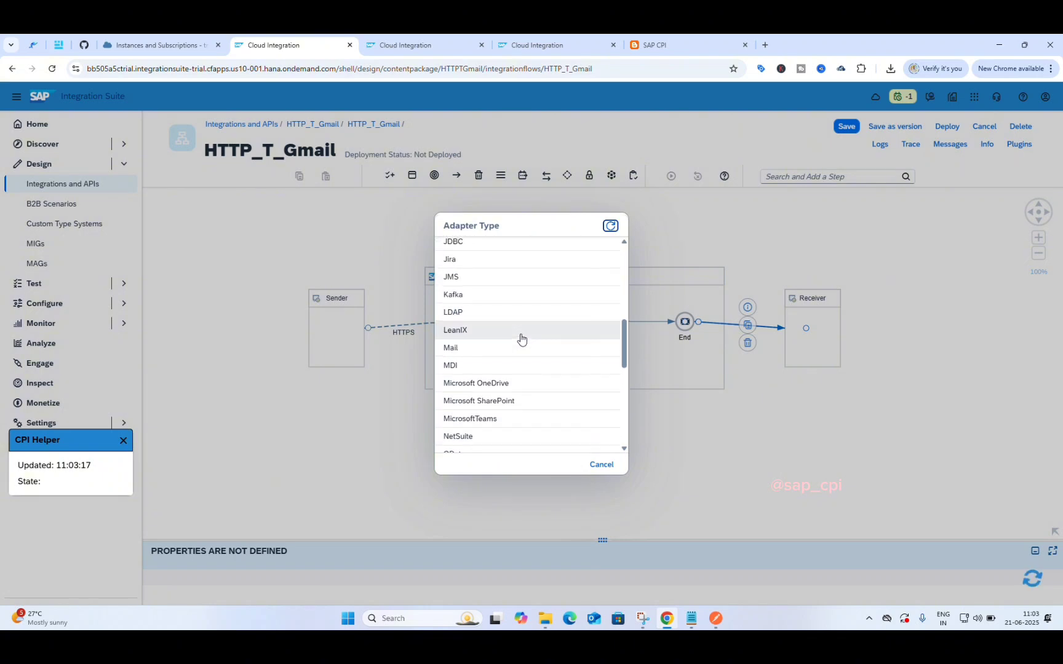
click(486, 359)
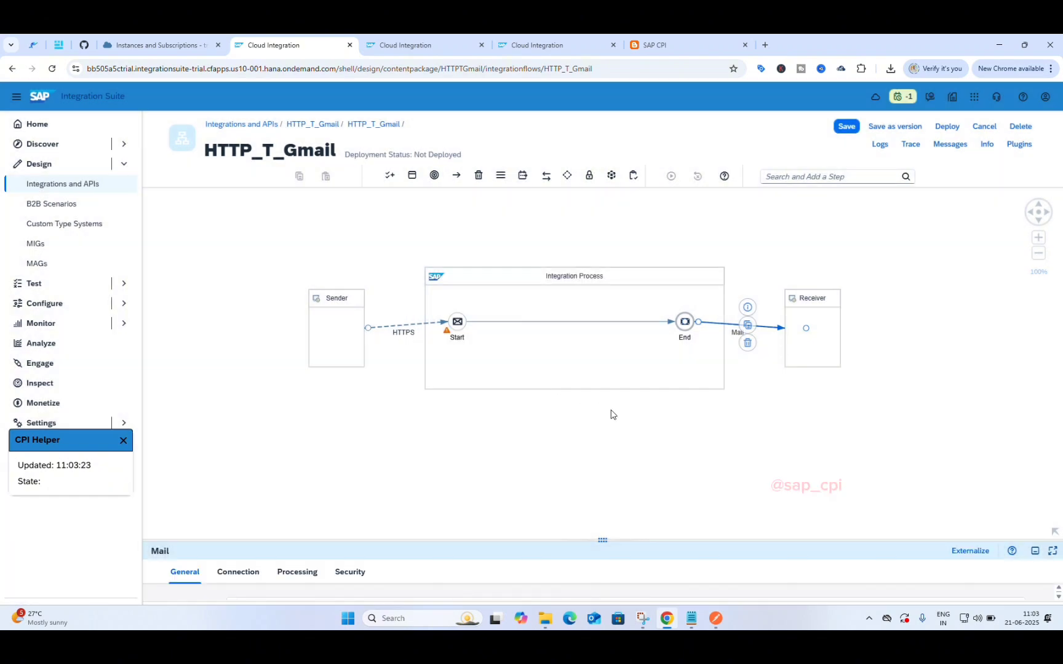
Step: Expand the Mail channel's Connection settings and enter the Gmail account address
drag(602, 539, 586, 364)
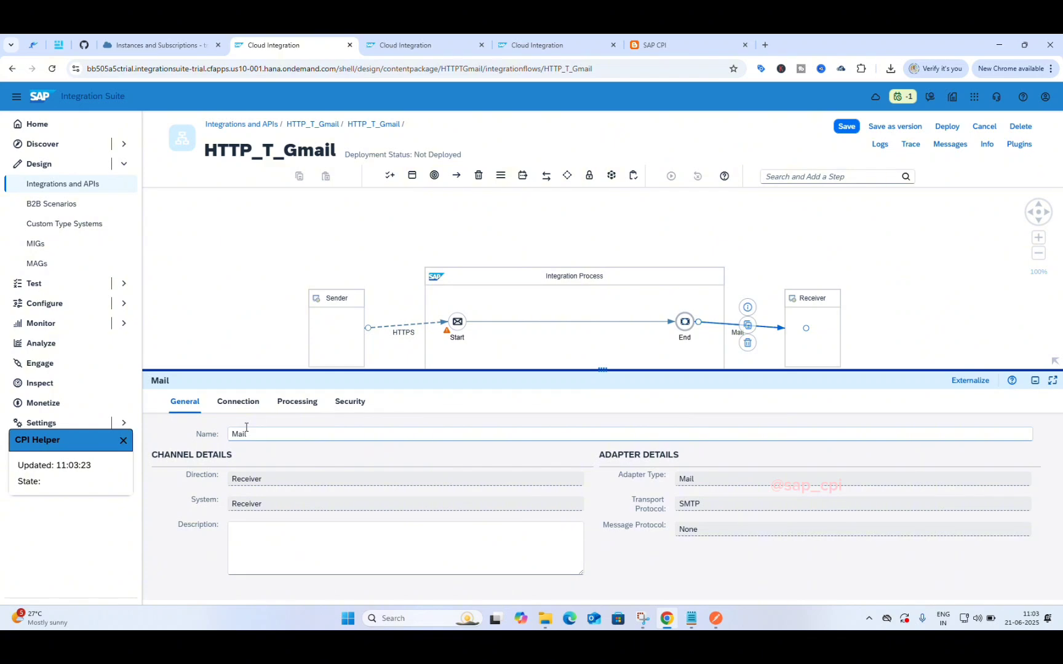
click(239, 403)
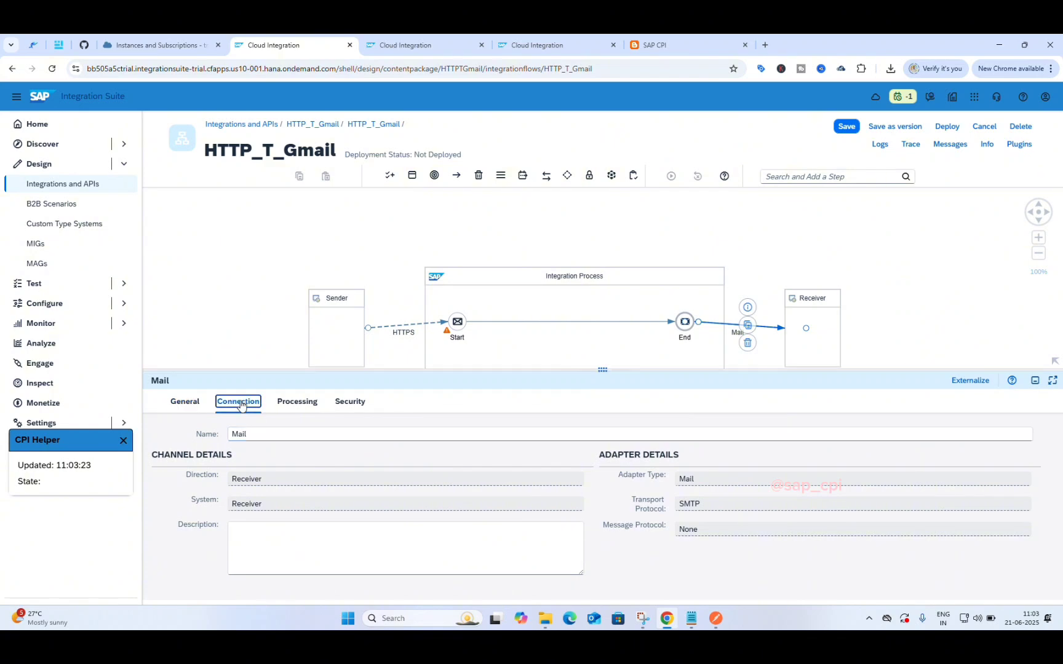
click(190, 403)
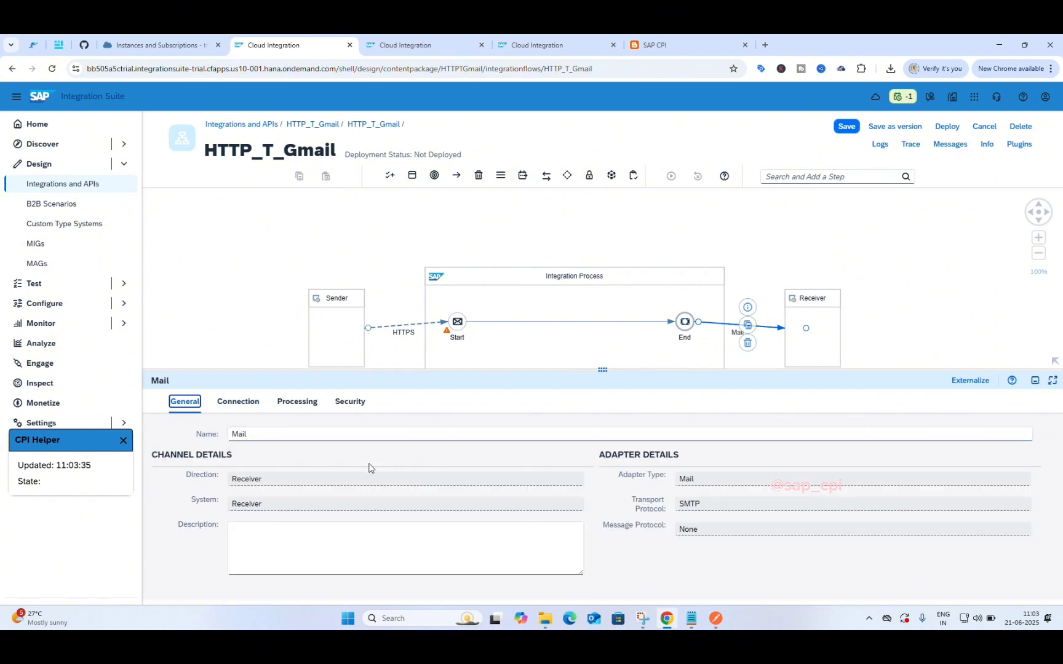
click(238, 401)
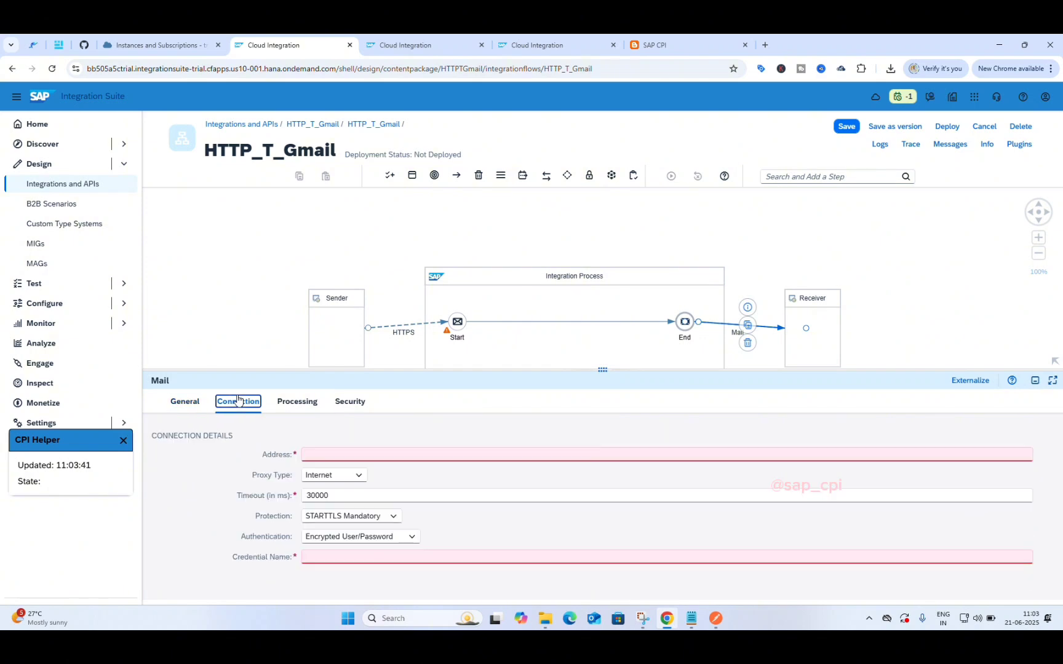
click(339, 453)
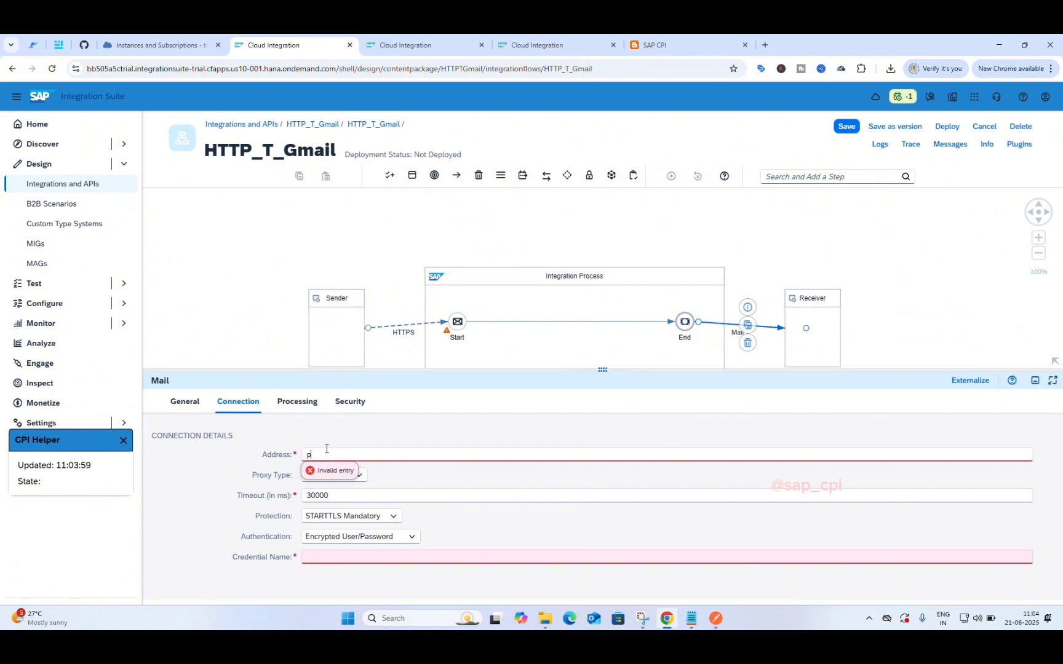
click(452, 469)
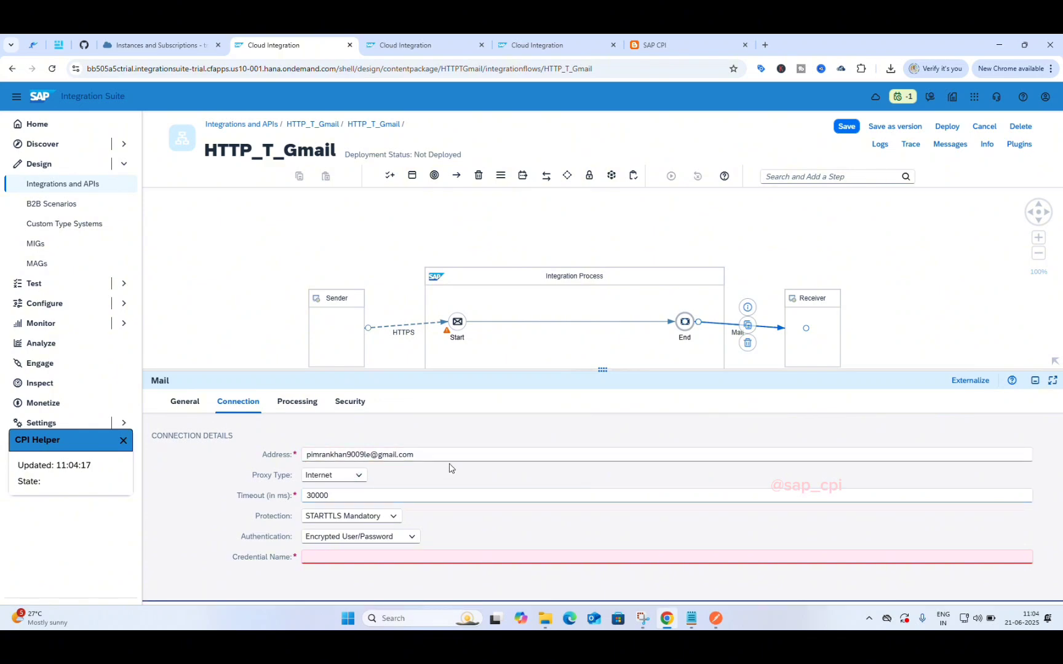
Step: Keep Internet proxy and STARTTLS Mandatory, set authentication to Plain User/Password, and select Credential Name
click(355, 480)
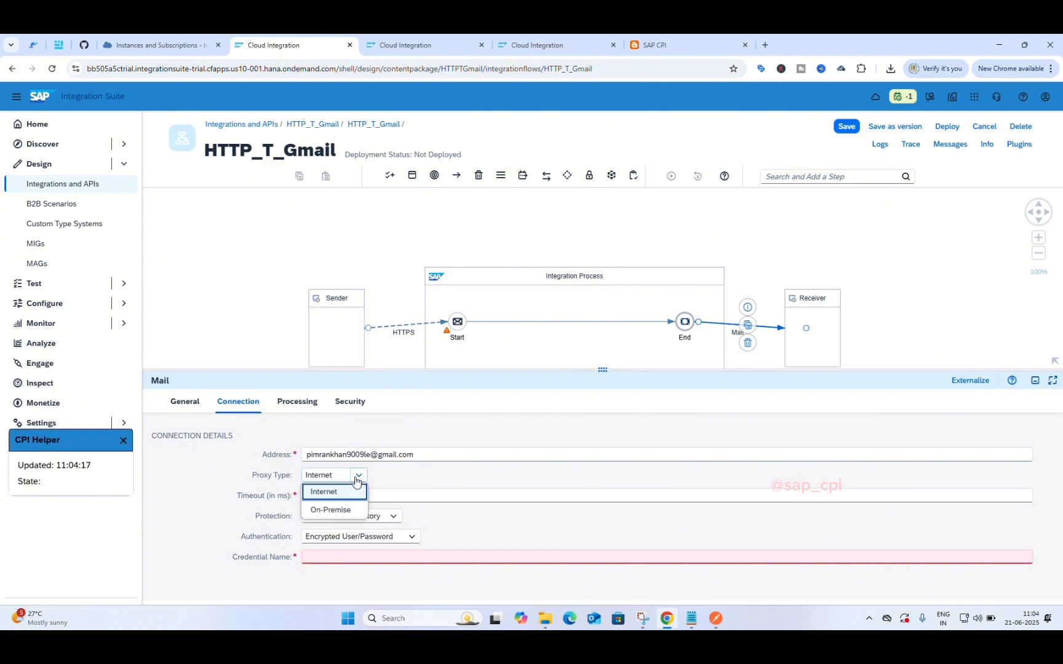
click(397, 476)
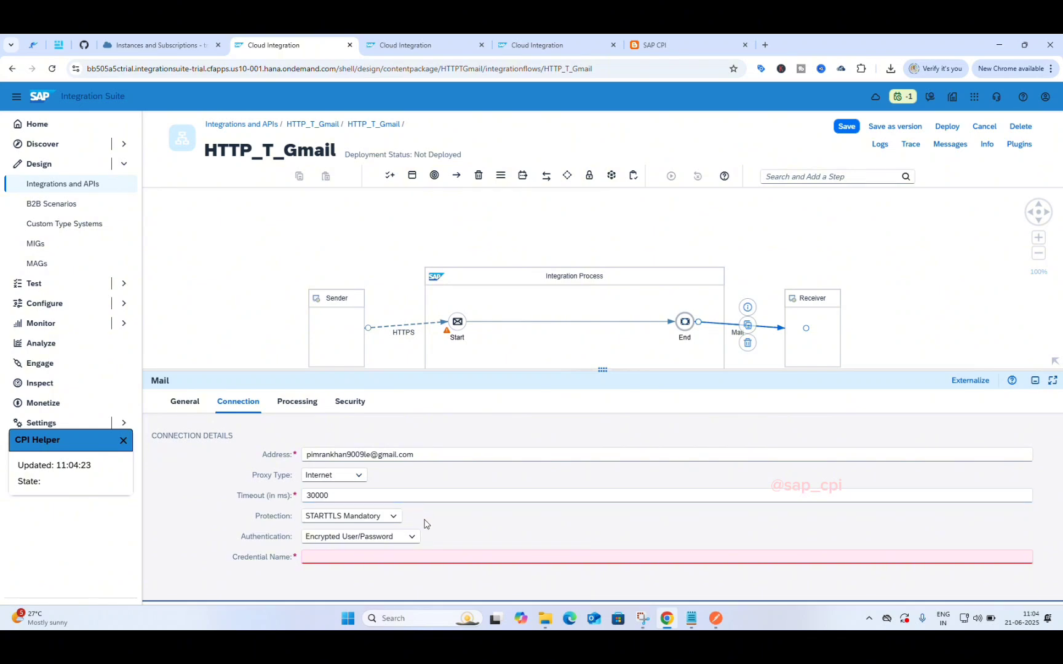
click(393, 516)
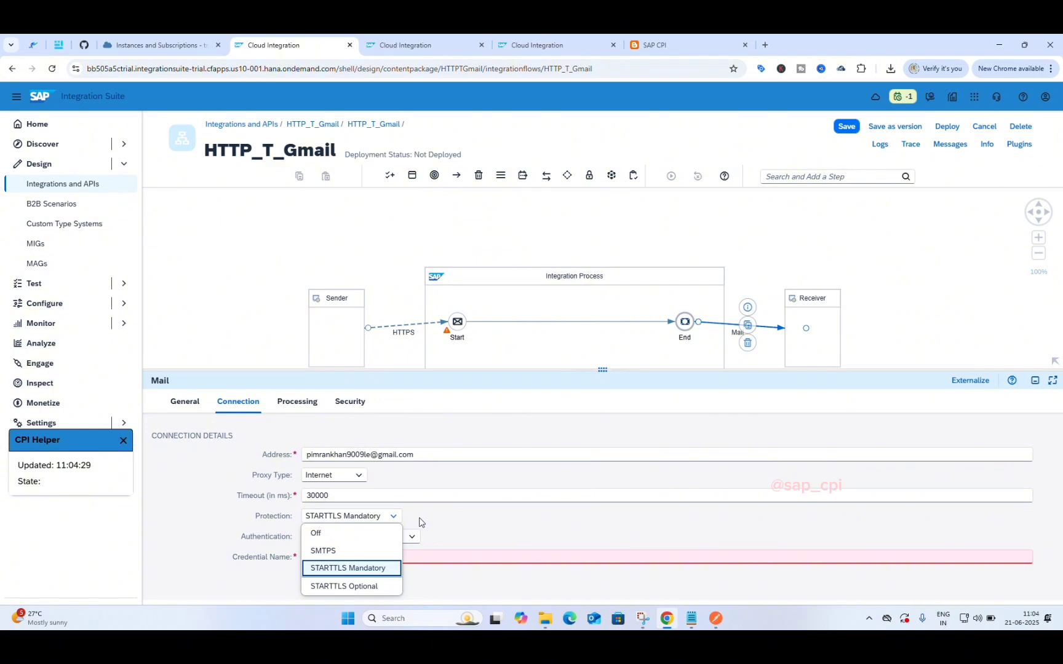
click(440, 540)
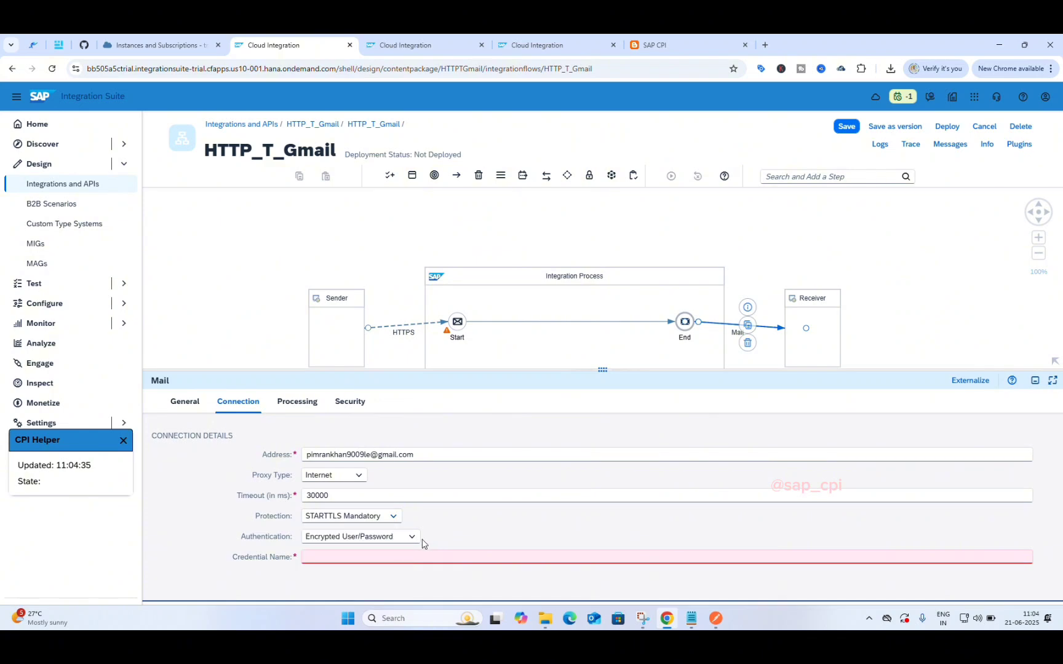
click(414, 538)
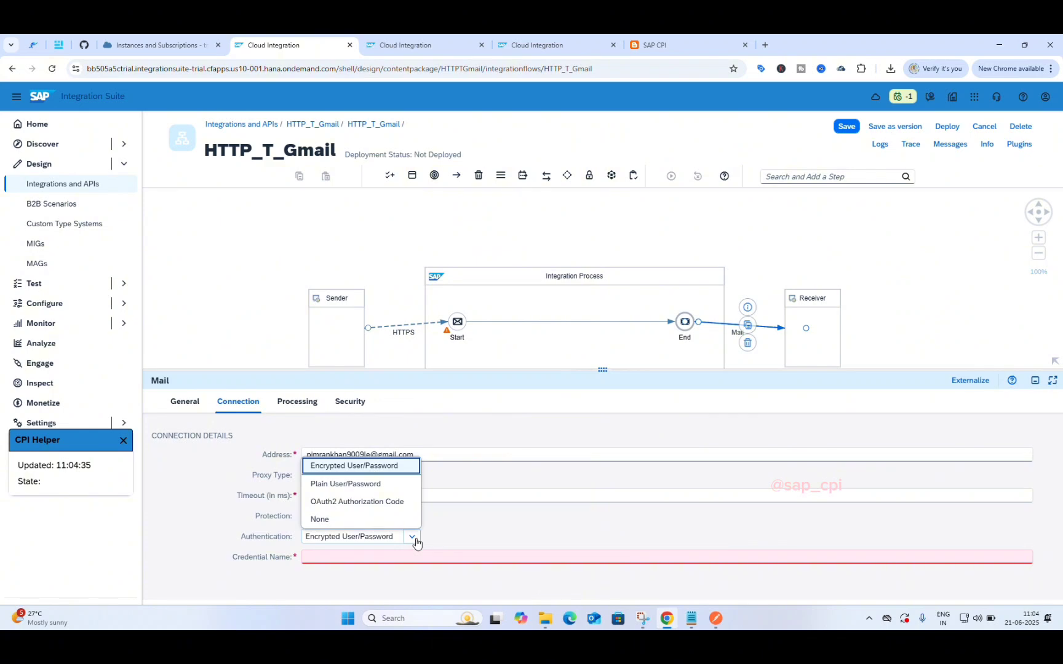
click(394, 489)
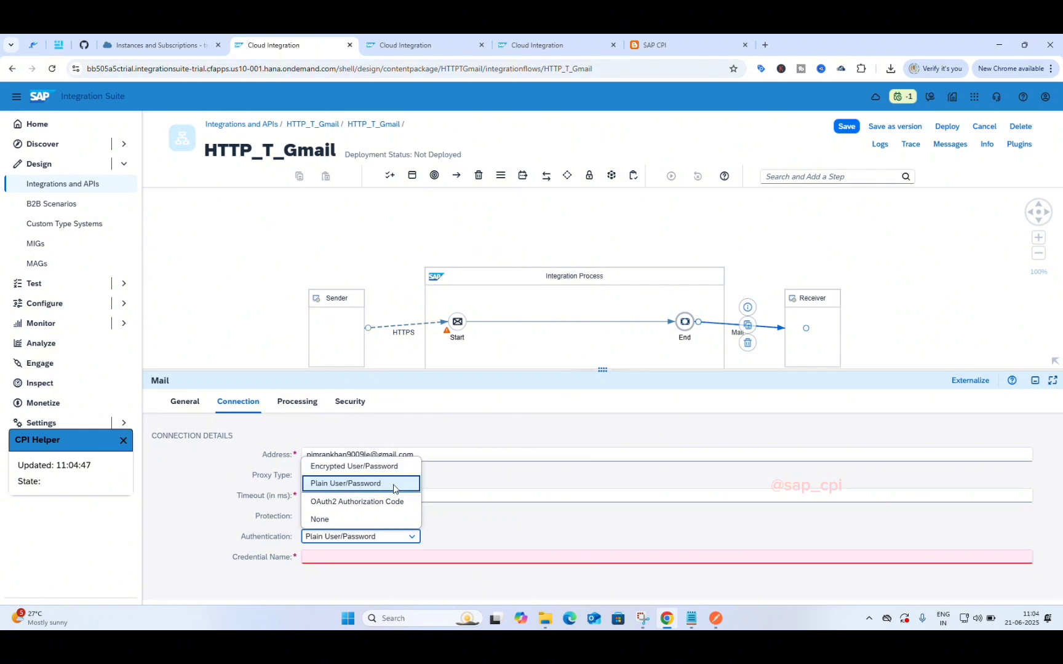
click(413, 538)
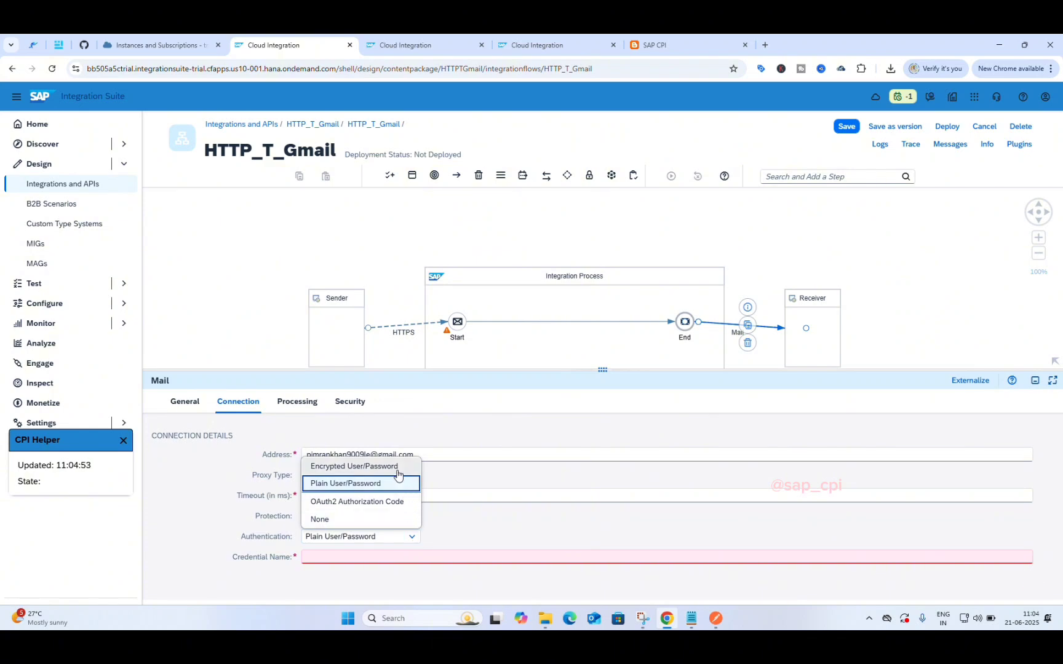
click(405, 503)
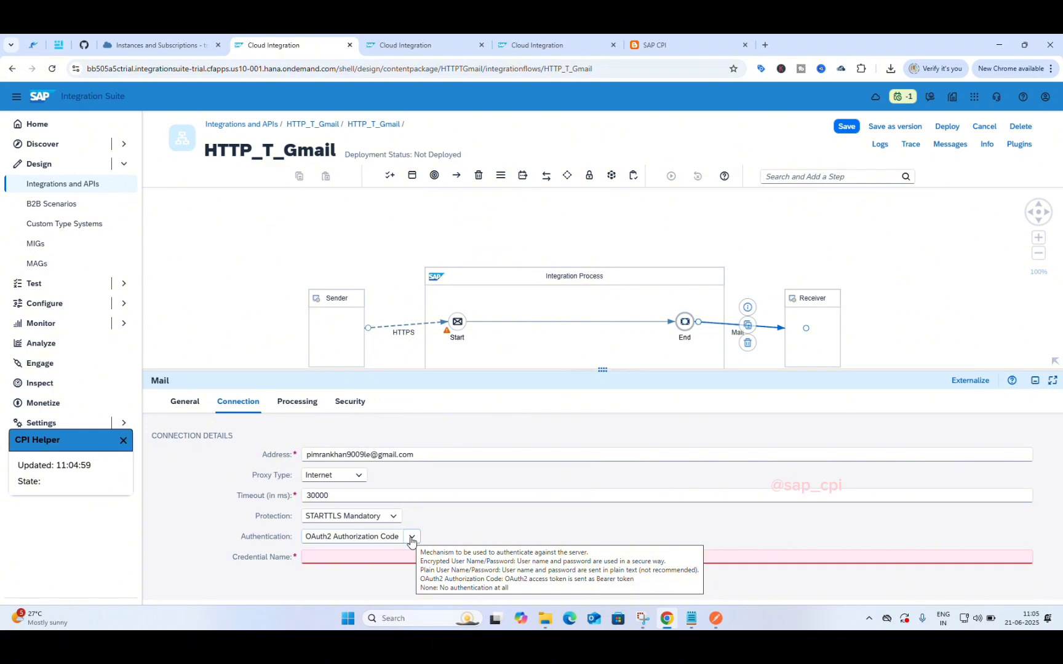
click(411, 538)
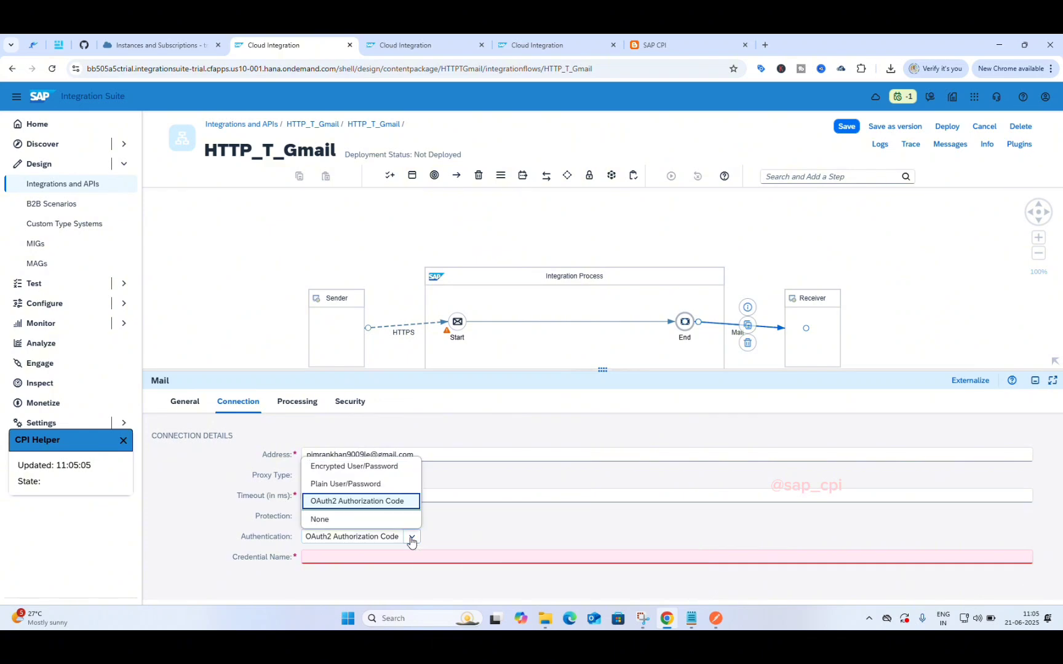
click(378, 485)
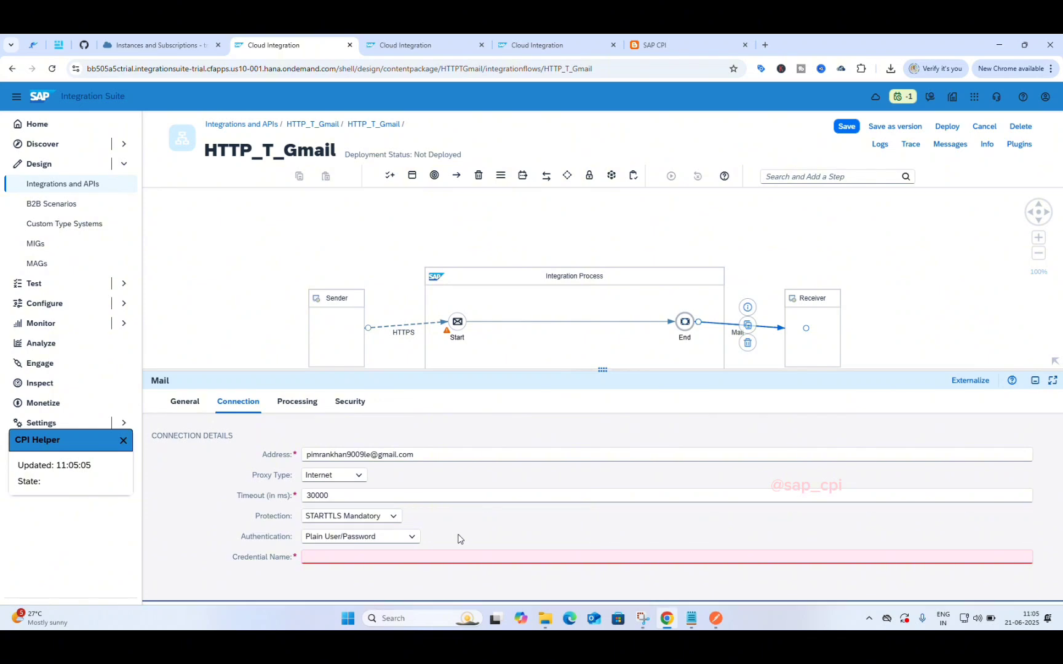
click(435, 552)
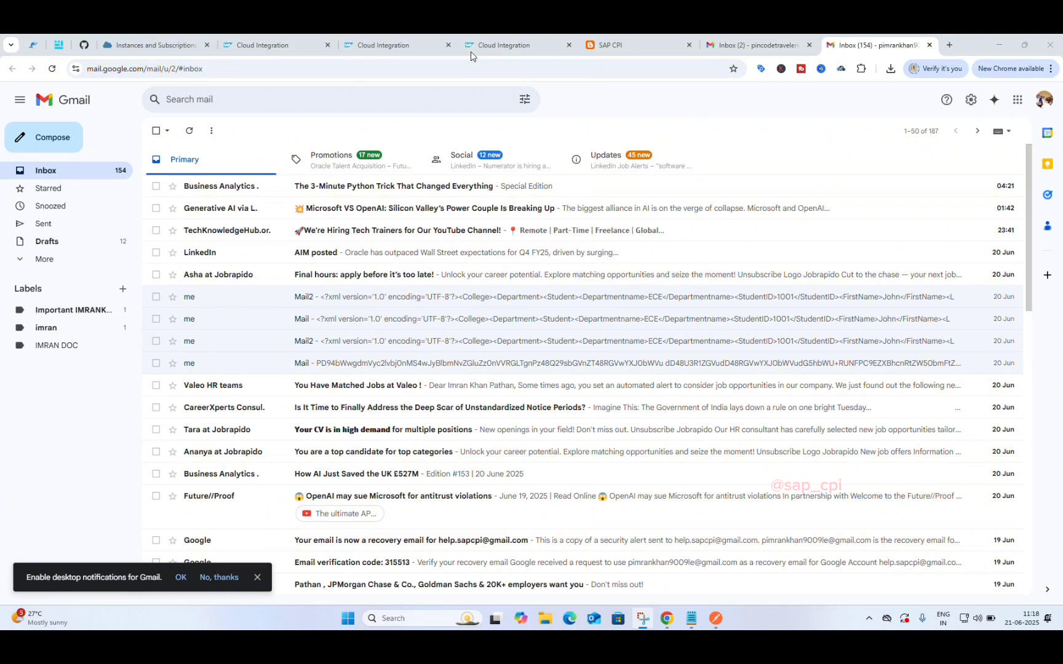
Step: Go from the Gmail profile avatar to the Manage your Google Account page
click(1046, 102)
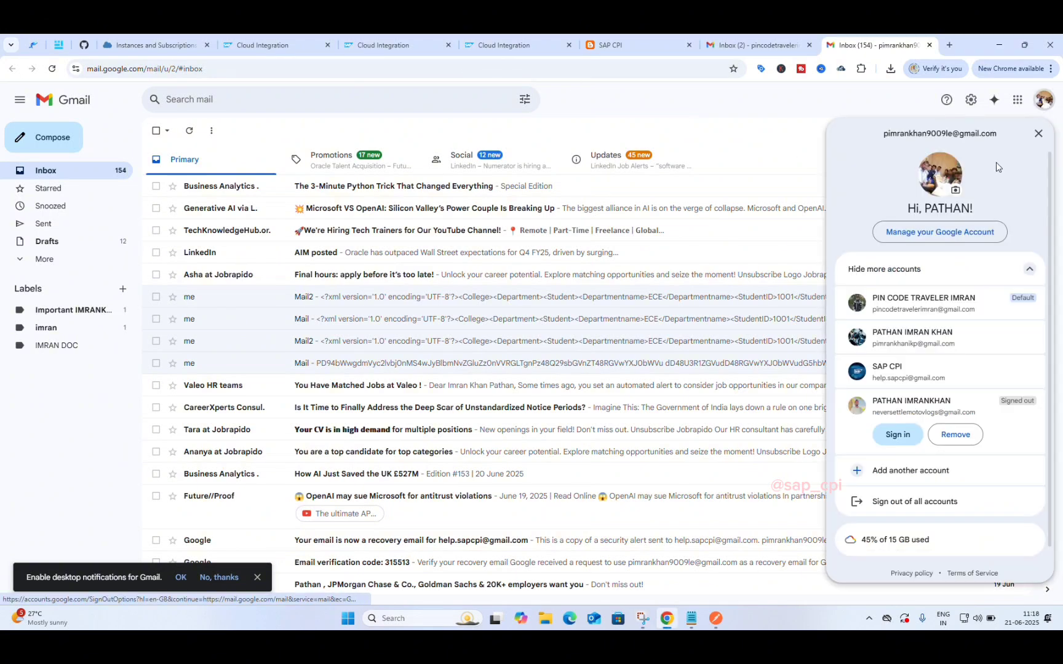
click(943, 233)
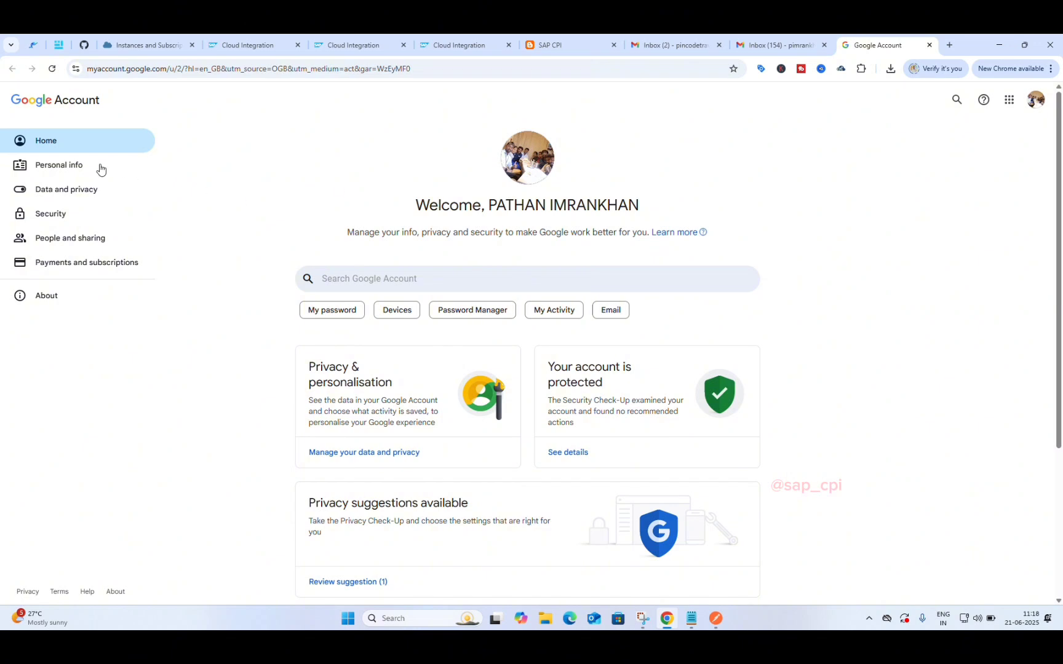
Step: Open the Google Account Security page and search the account settings for 'app'
click(55, 215)
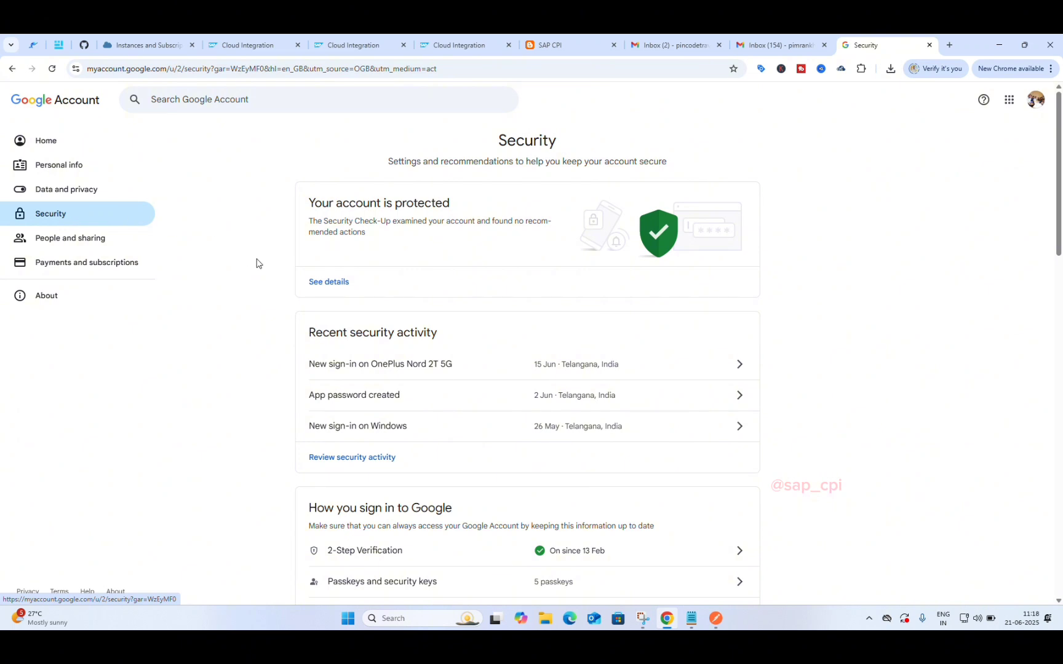
scroll(427, 332, down, 3)
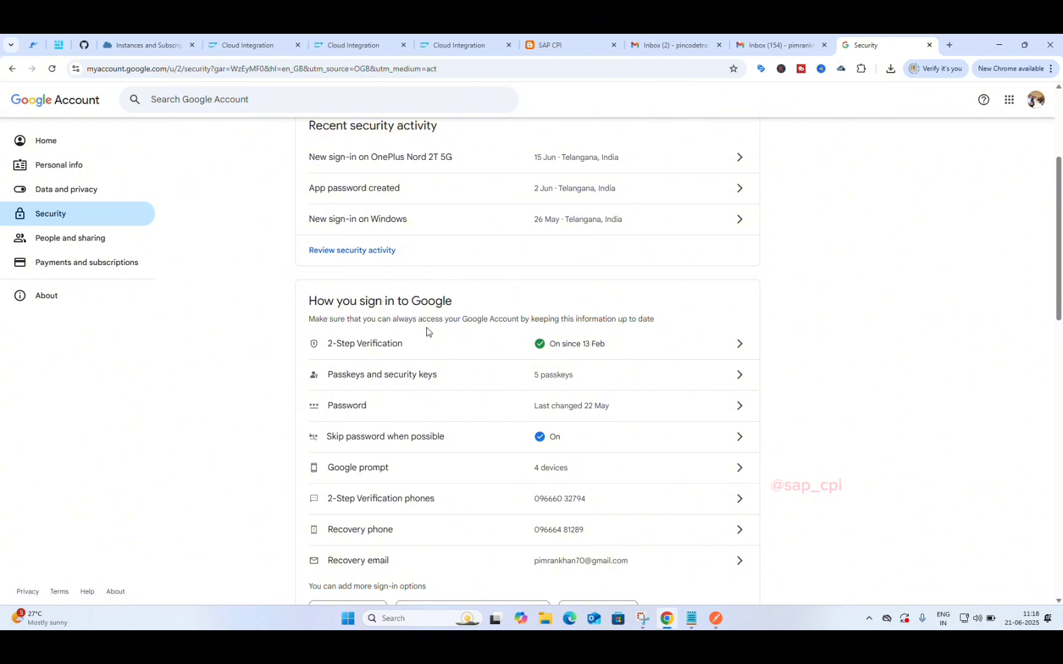
scroll(427, 333, down, 9)
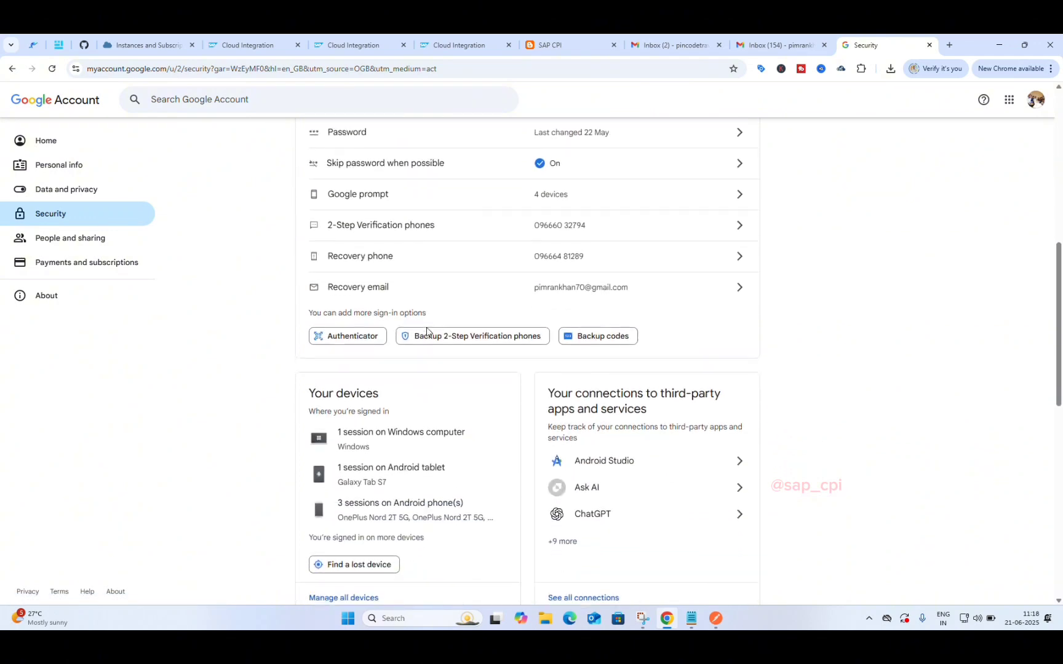
scroll(428, 332, down, 4)
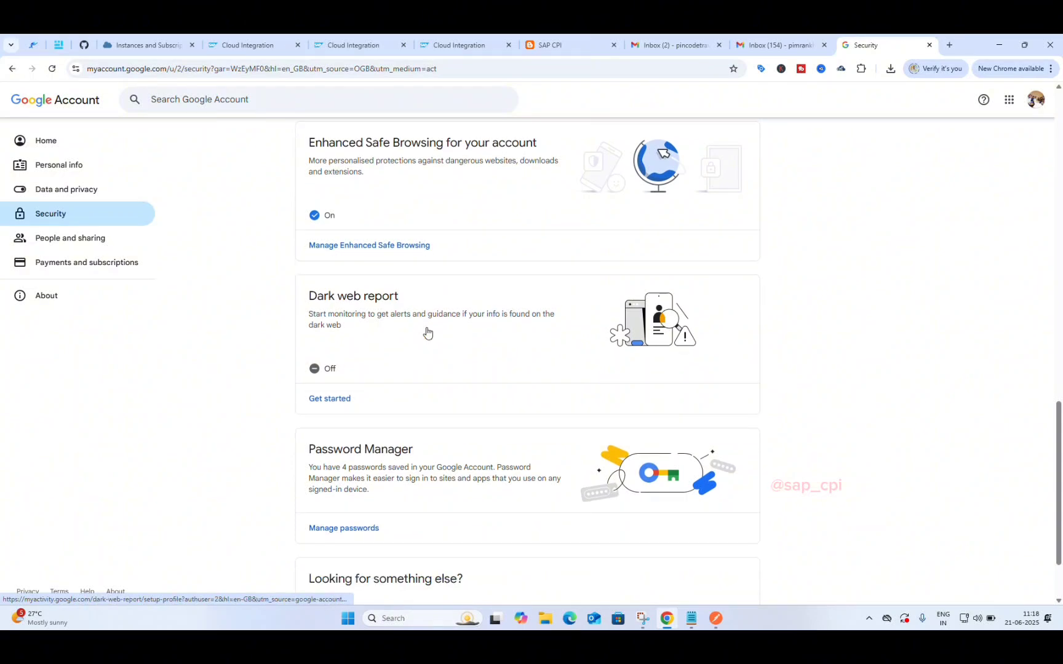
scroll(427, 332, up, 3)
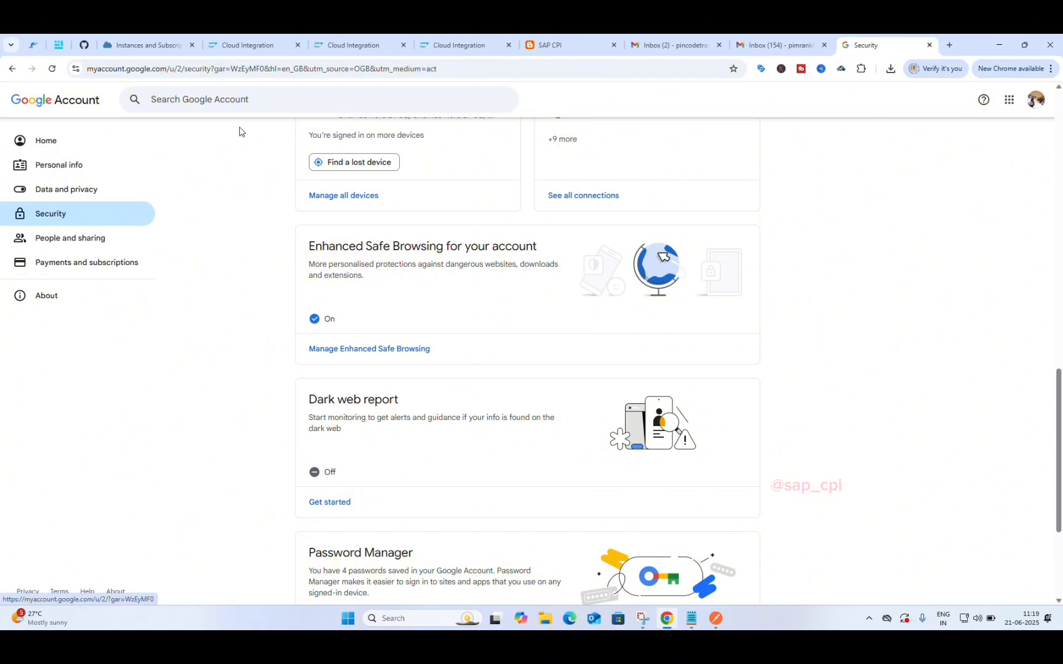
click(218, 100)
text(ap)
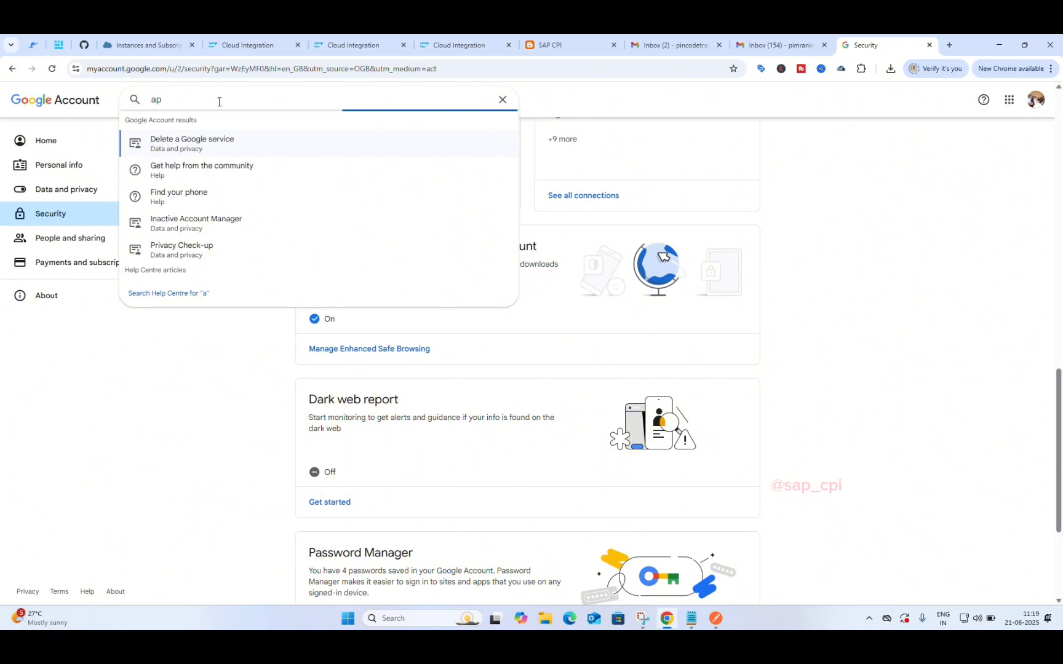
text(p)
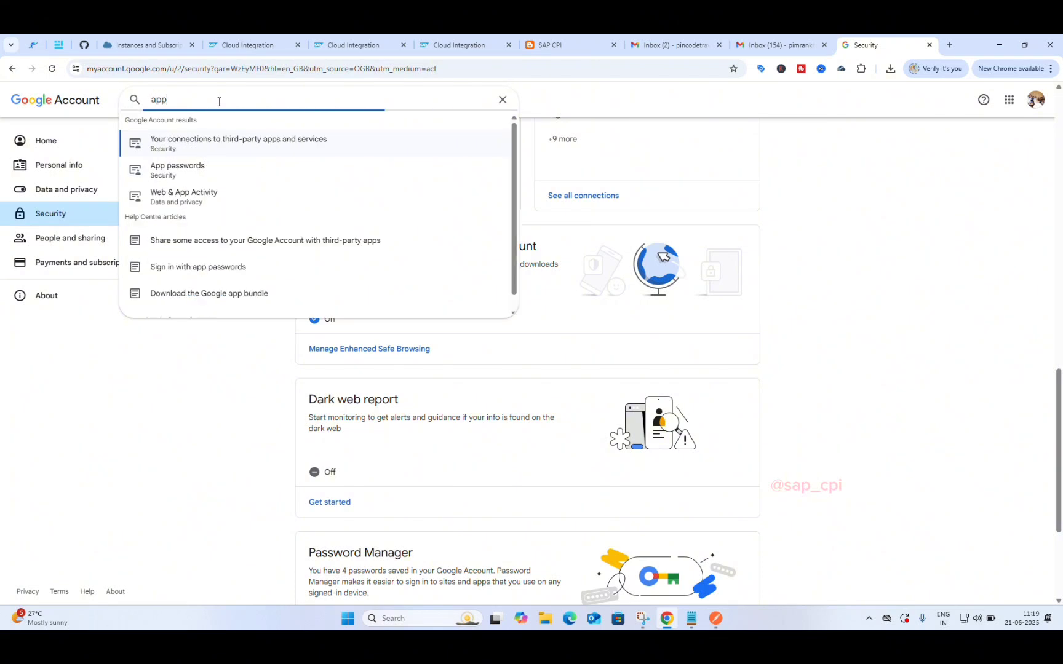
Step: Open App passwords from the search suggestions and re-verify with the account password
click(189, 174)
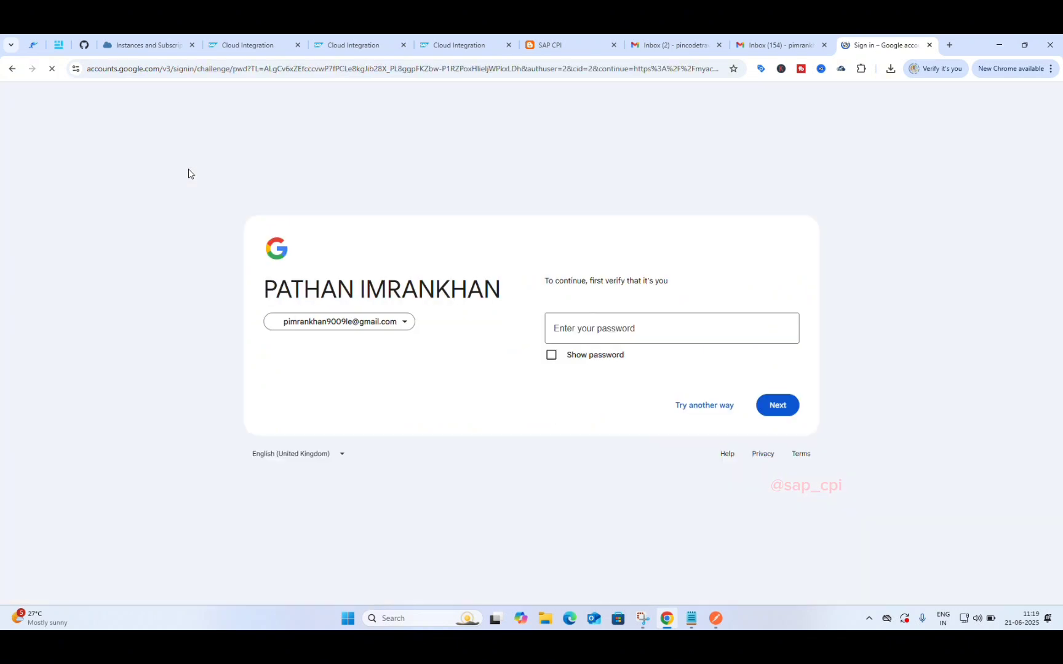
click(600, 335)
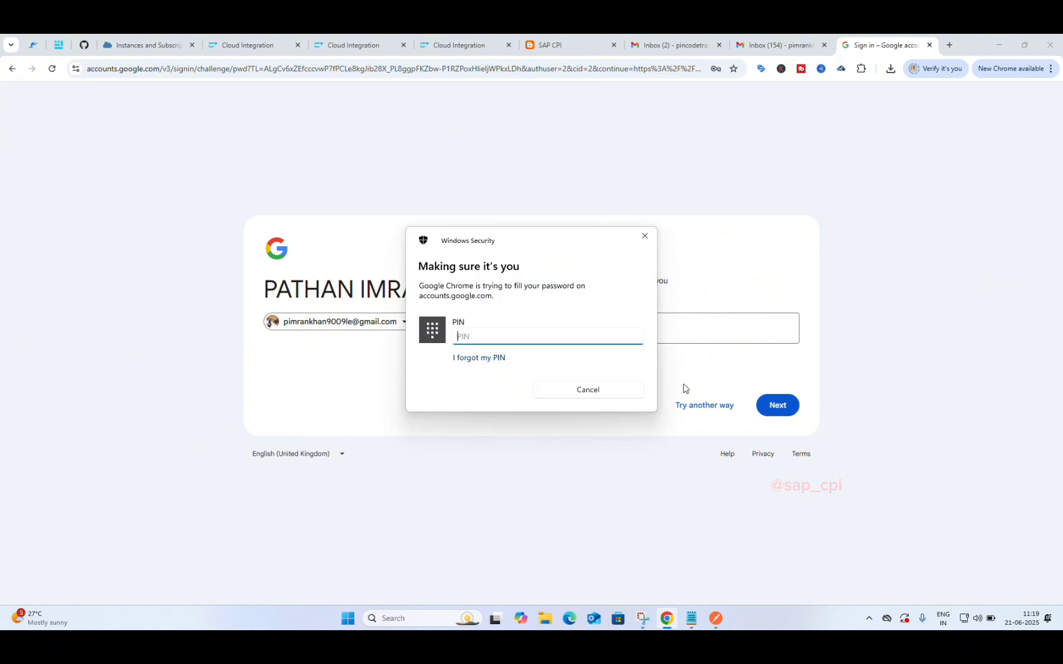
text(••••)
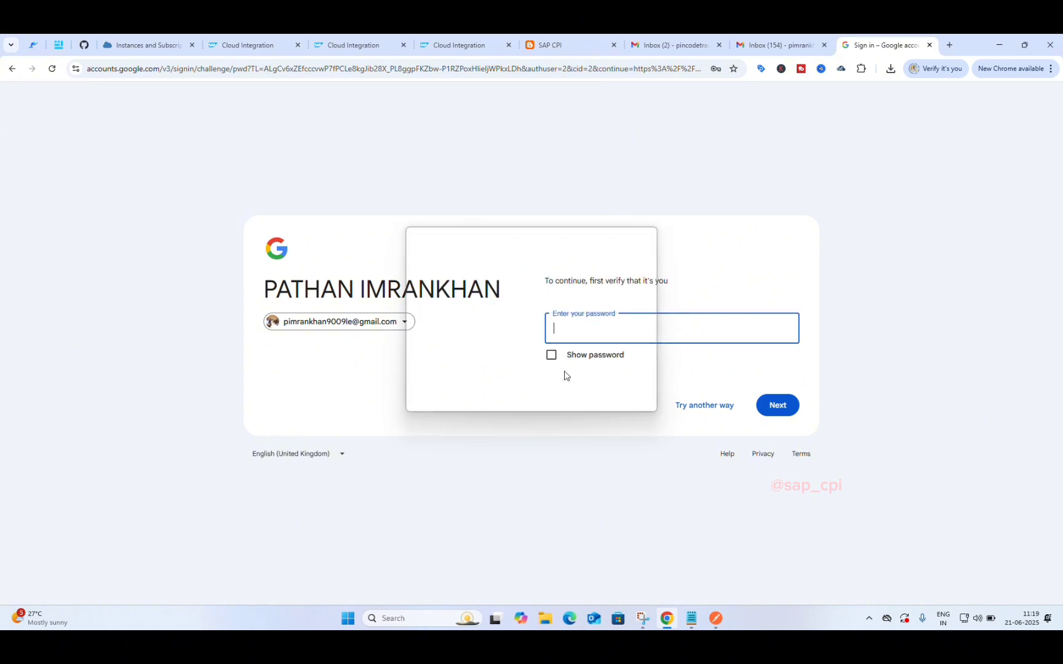
click(776, 410)
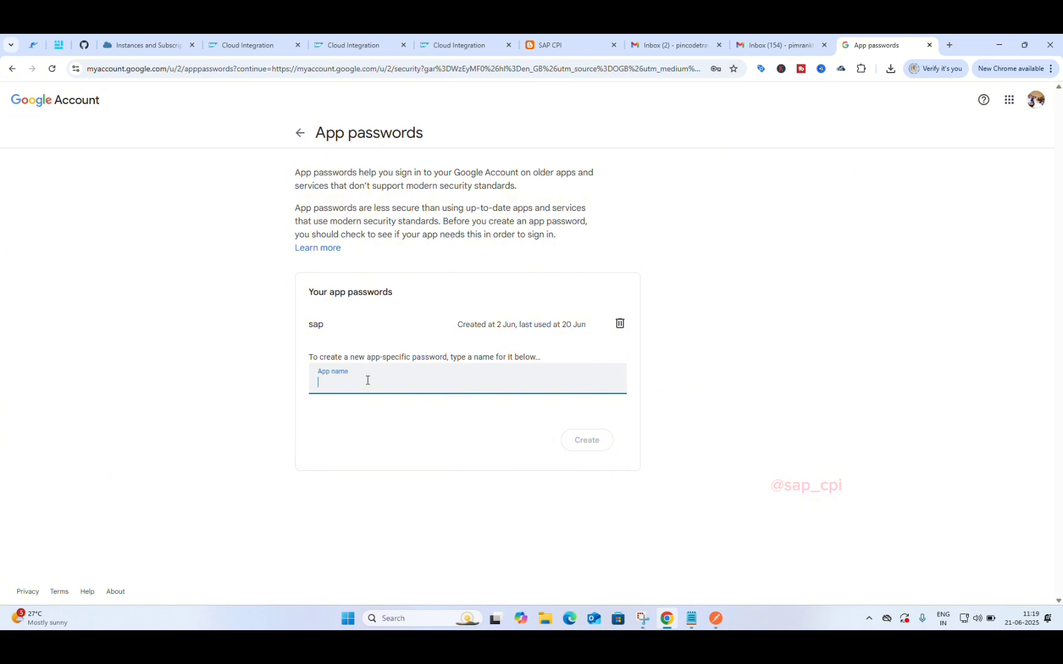
Step: Create an app password named 'app' and copy its generated 16-character code
text(s)
key(BackSpace)
text(app)
click(588, 440)
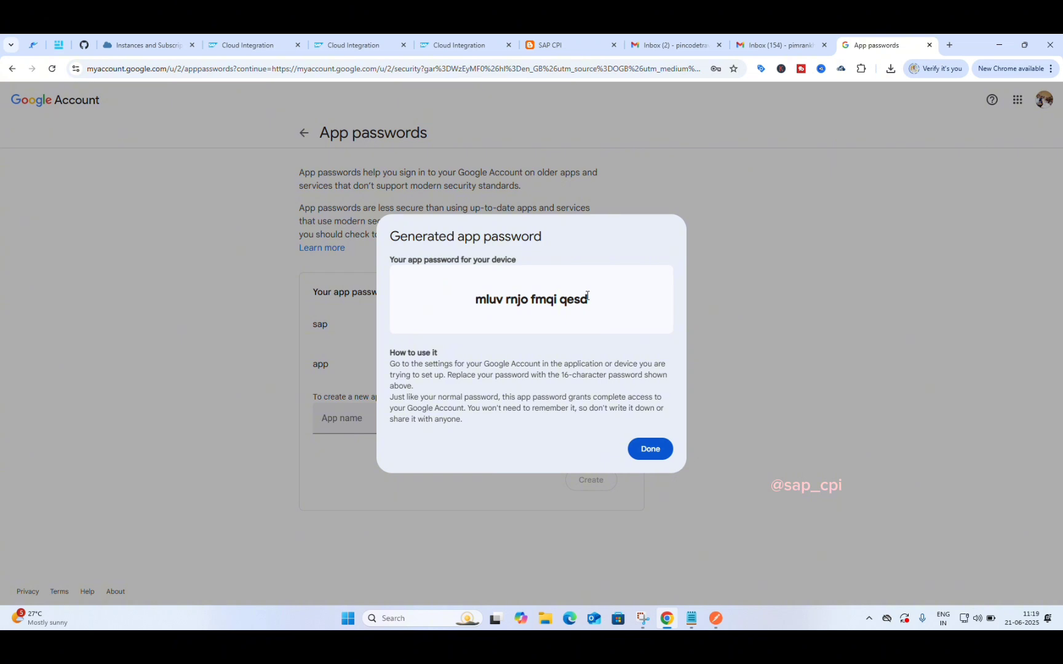
drag(583, 296, 471, 299)
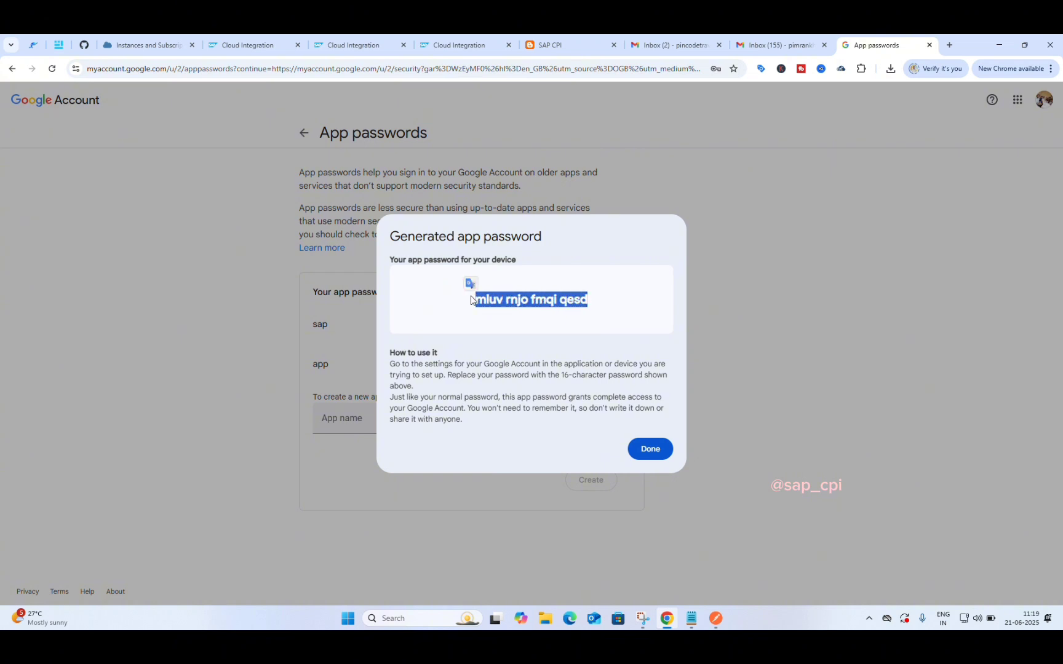
click(656, 447)
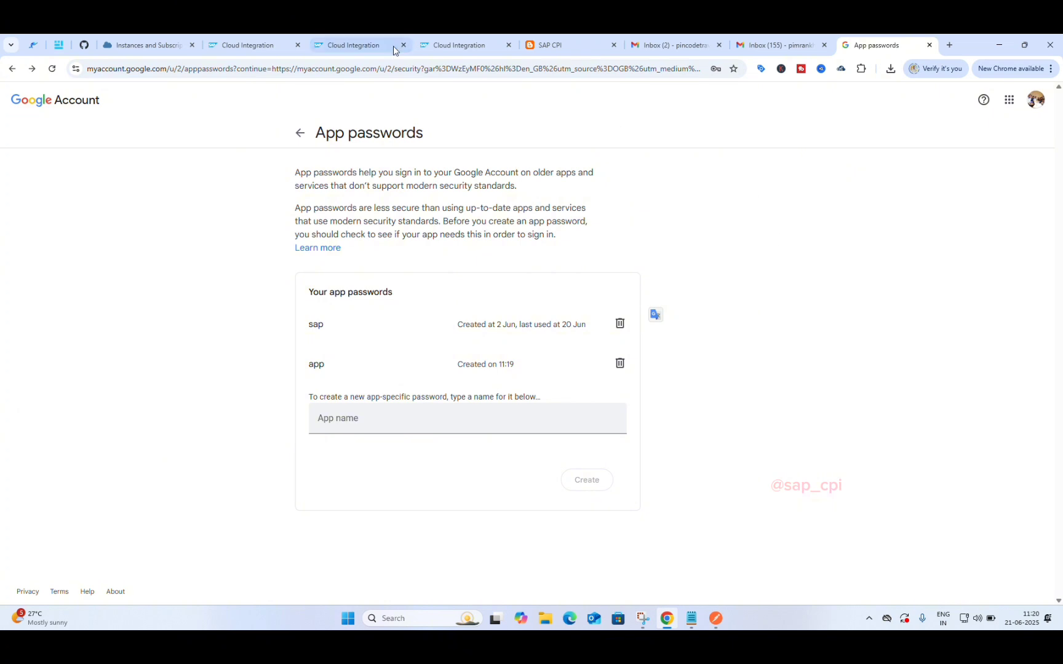
Step: Back in Cloud Integration, open Monitor > Integrations and APIs
click(332, 42)
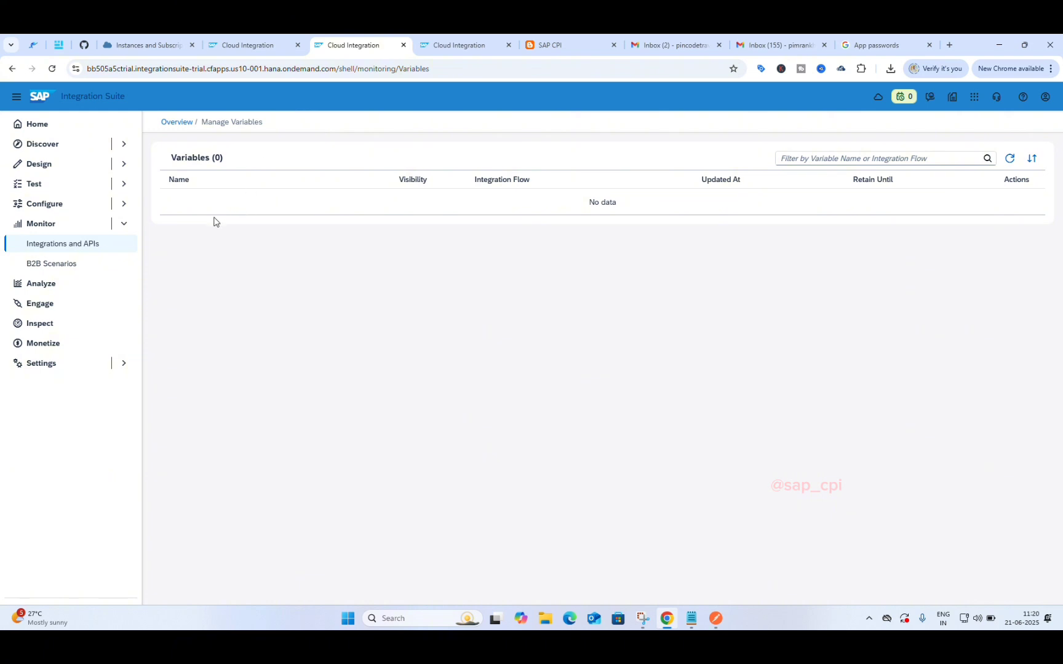
click(50, 227)
click(50, 226)
click(61, 249)
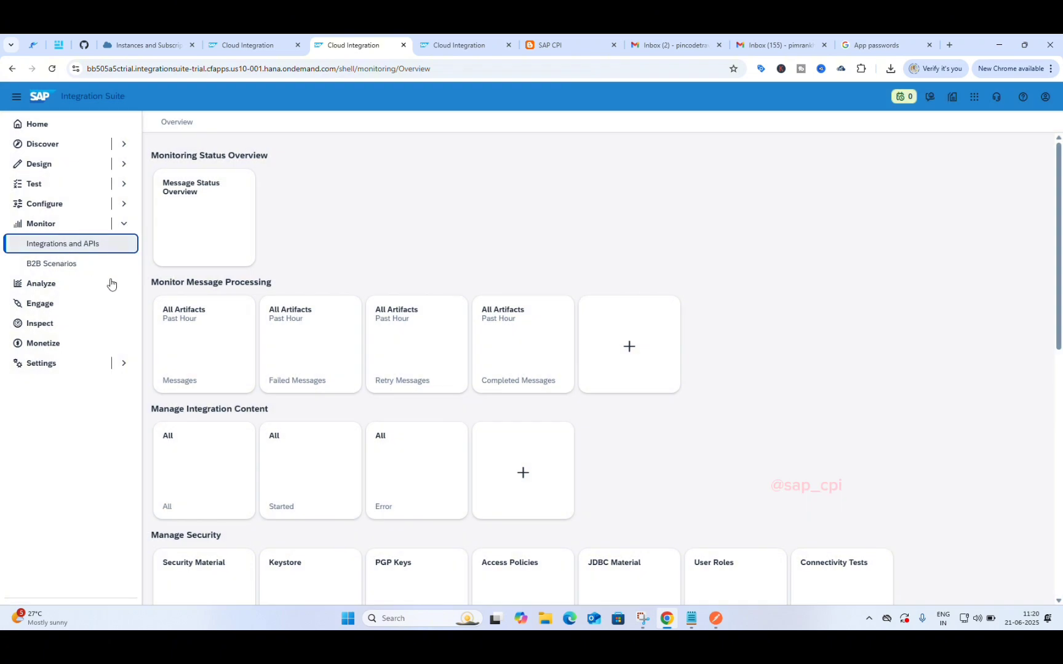
scroll(195, 410, down, 5)
scroll(195, 410, down, 1)
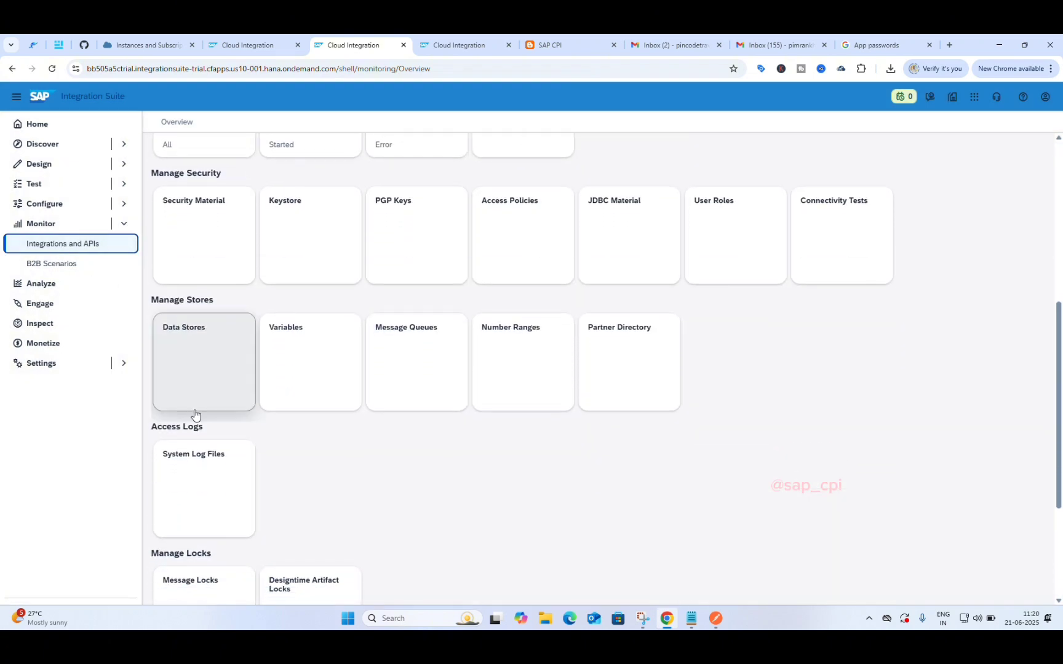
Step: Dismiss the expired-session error and reload the page for a new session
click(287, 277)
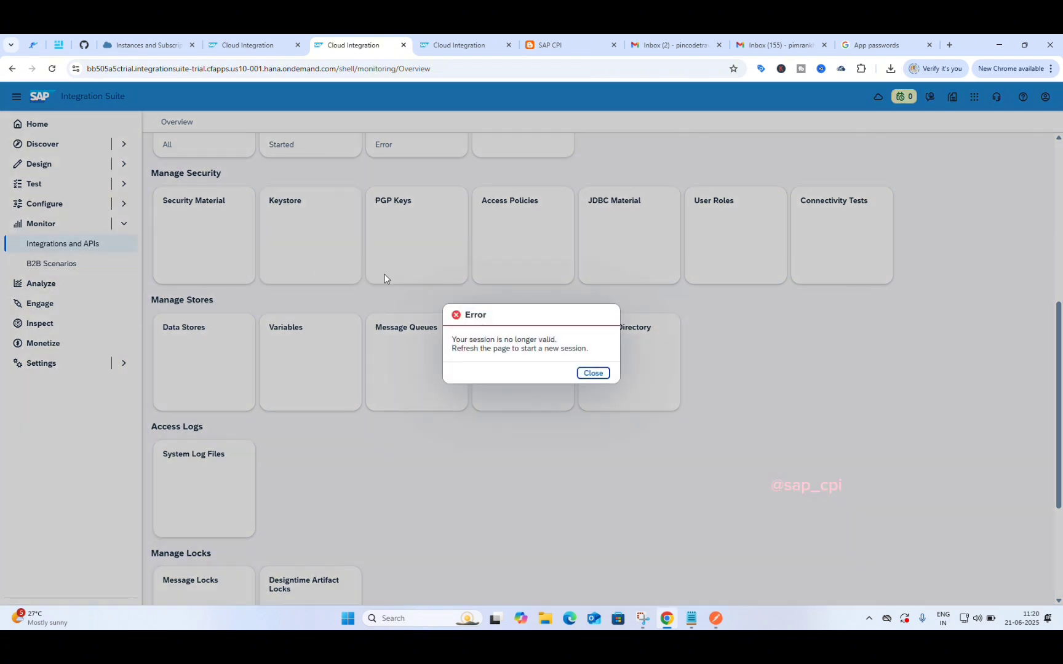
click(594, 374)
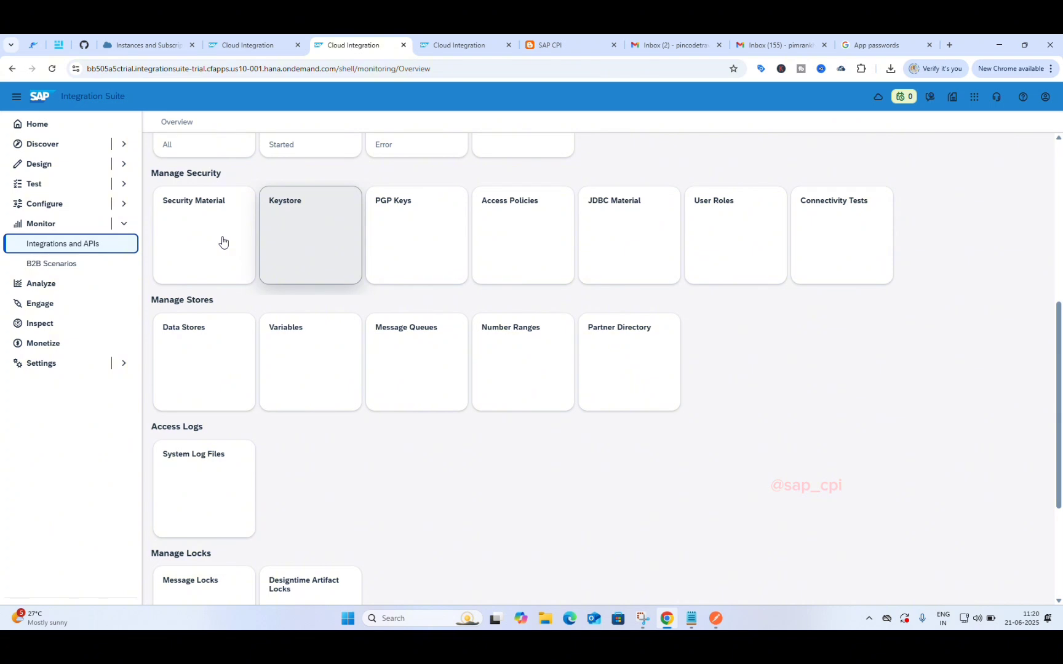
click(53, 69)
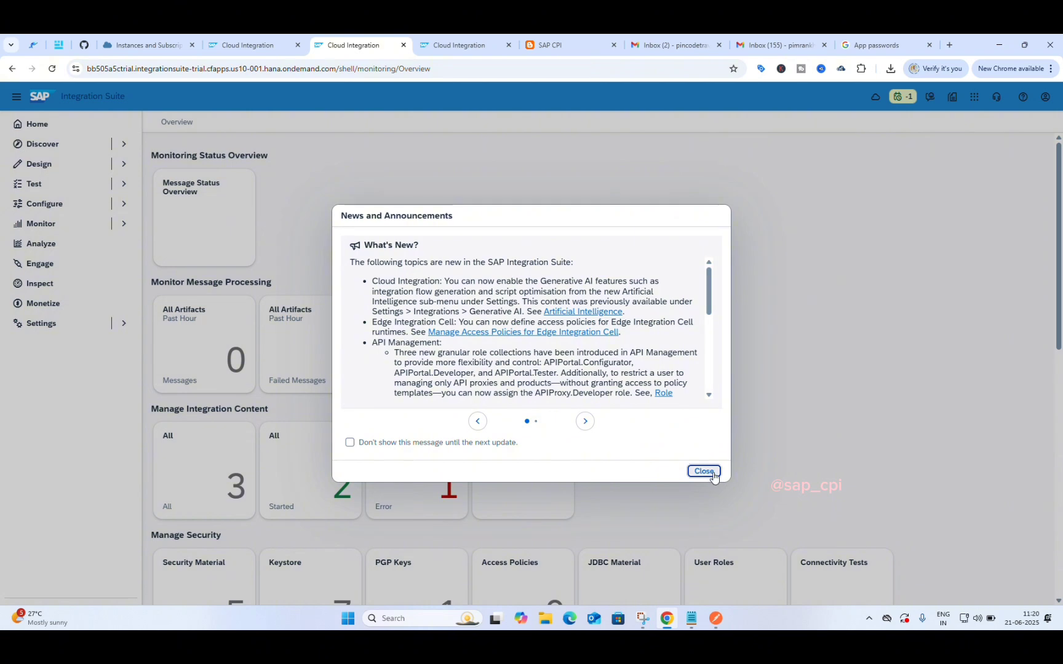
Step: Dismiss the announcements, view the keystore entries and their create options, then return to Overview
click(712, 473)
scroll(616, 451, down, 5)
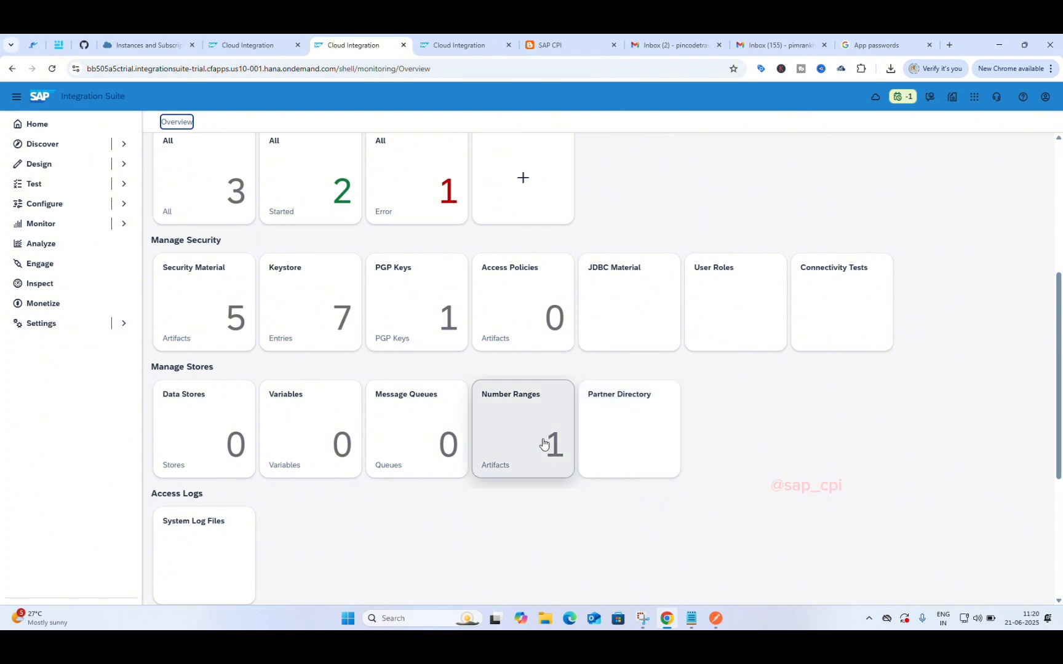
click(317, 355)
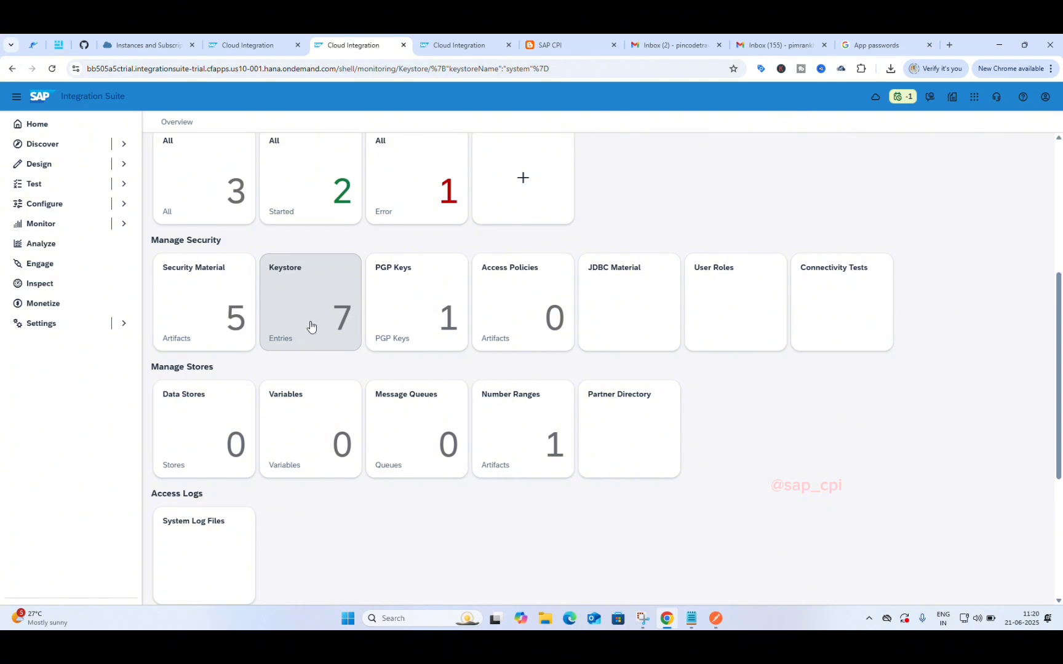
click(317, 320)
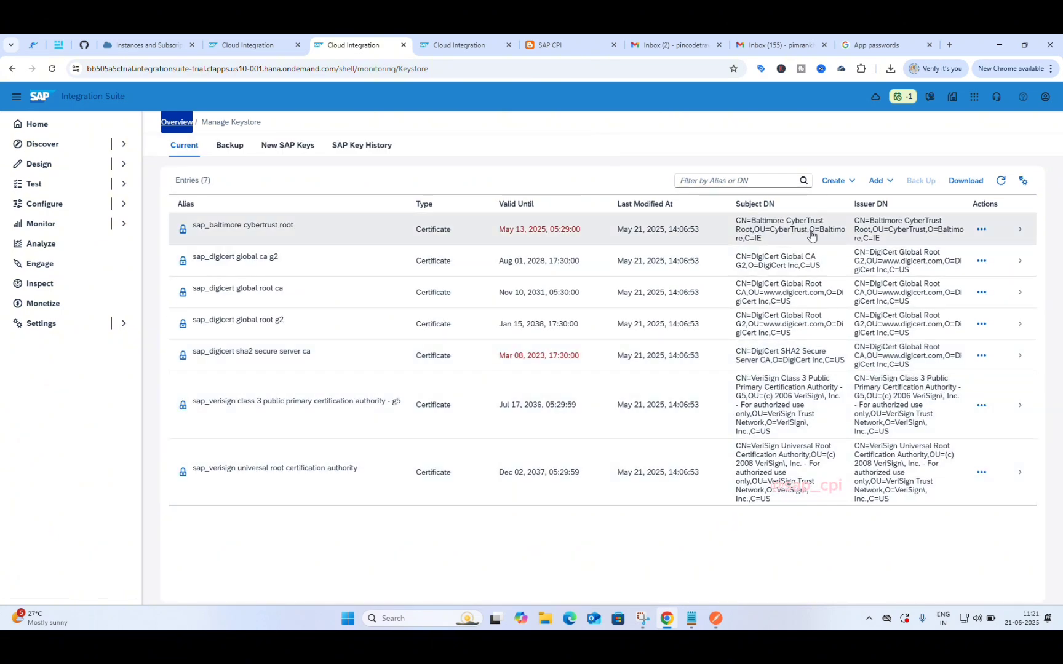
click(846, 184)
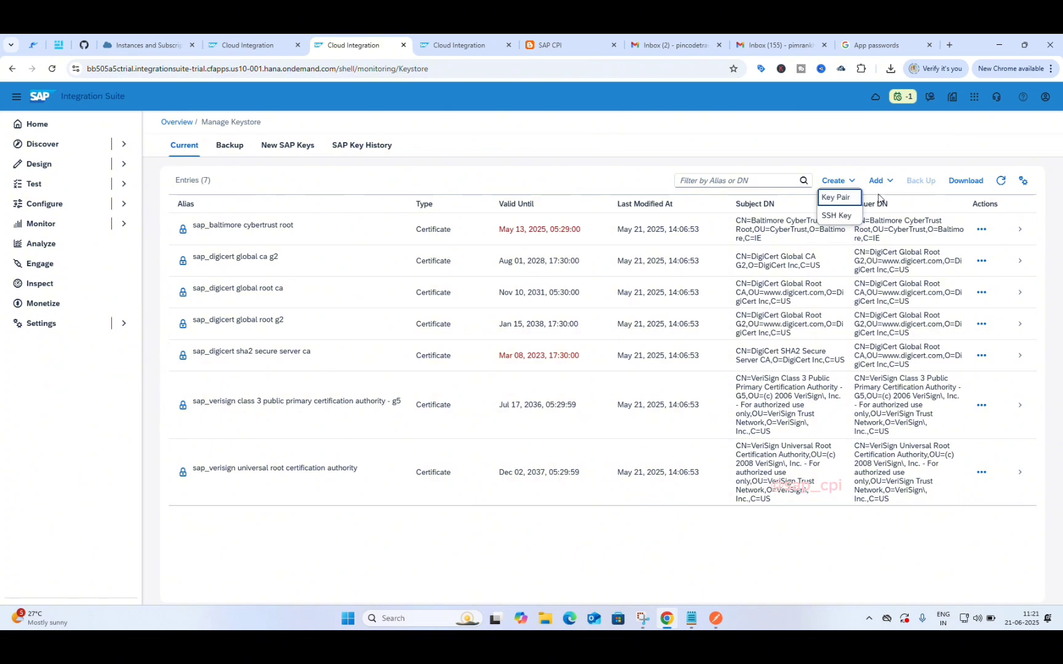
click(12, 69)
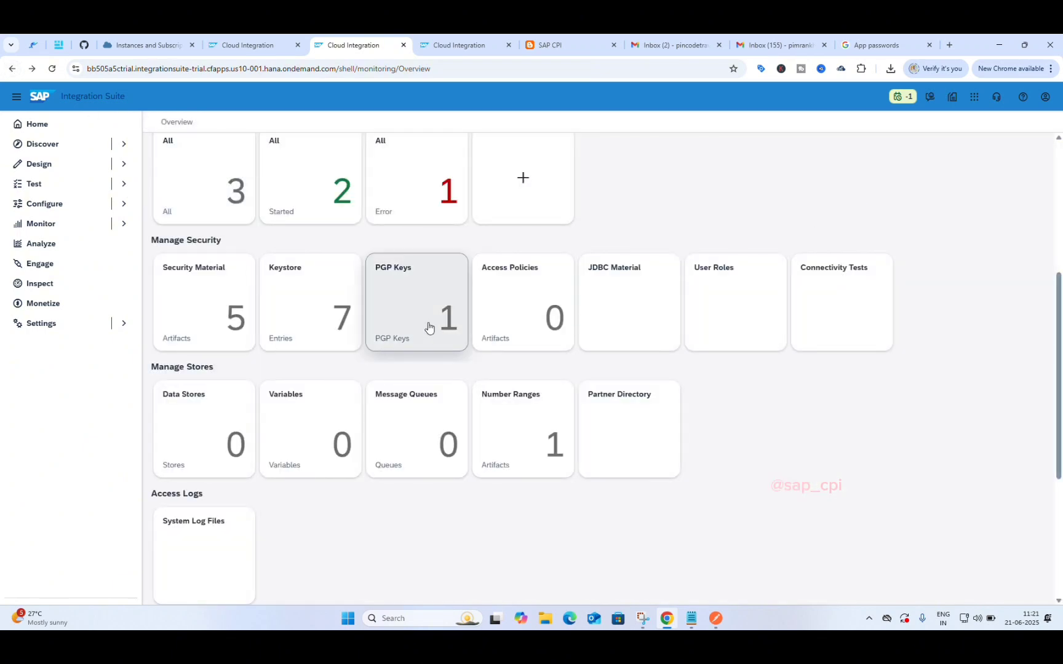
Step: Open the PGP keys list, start adding a PGP public key, cancel, and return to Overview
click(429, 327)
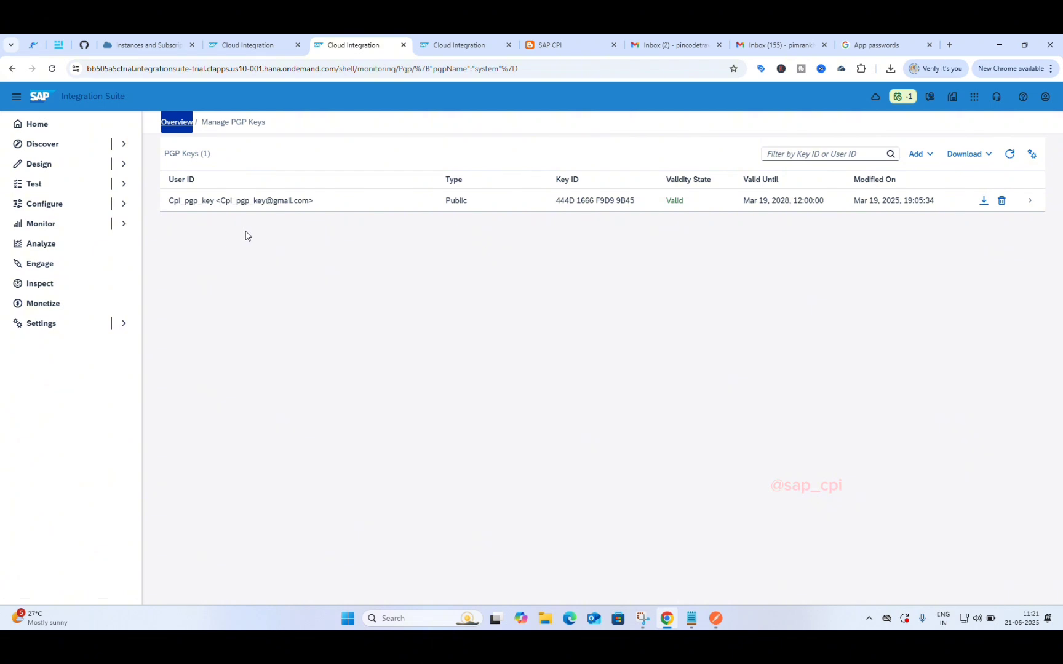
click(926, 155)
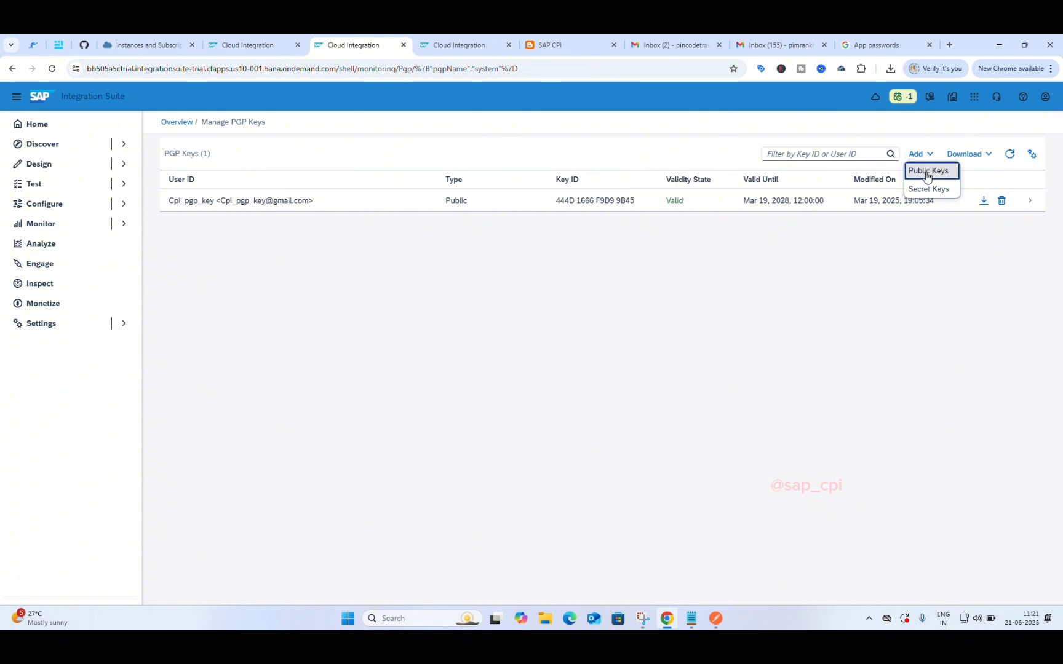
click(927, 174)
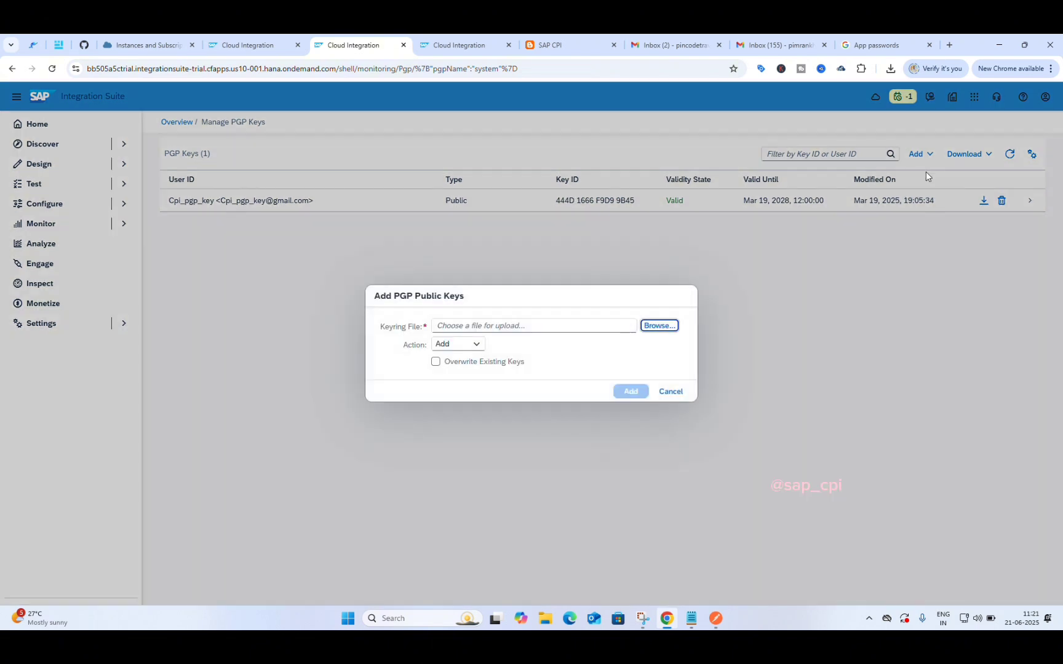
click(670, 394)
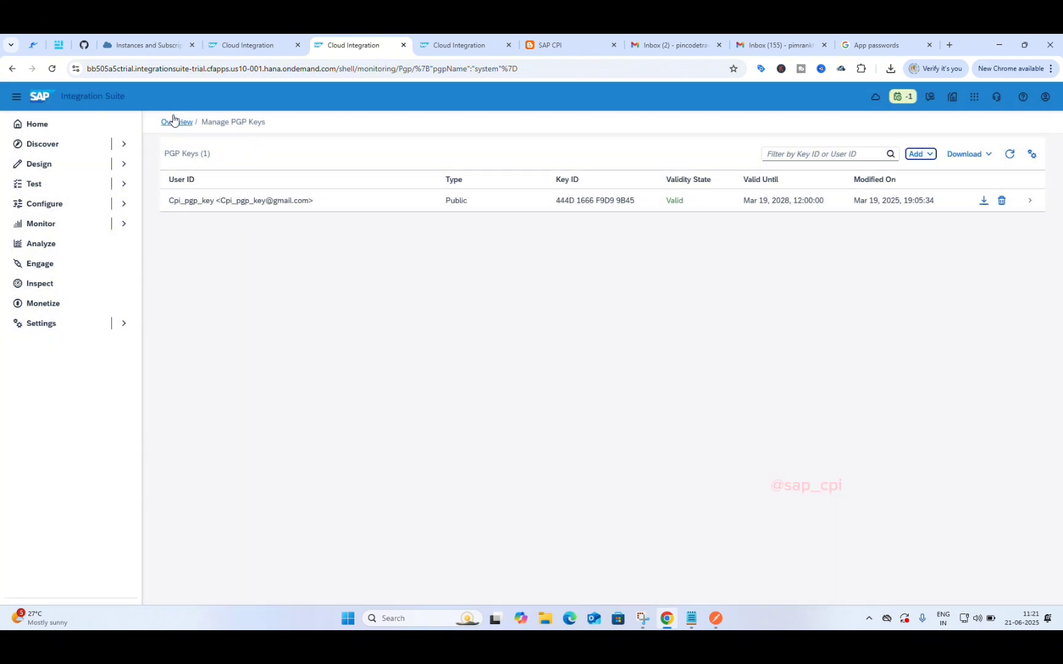
click(174, 121)
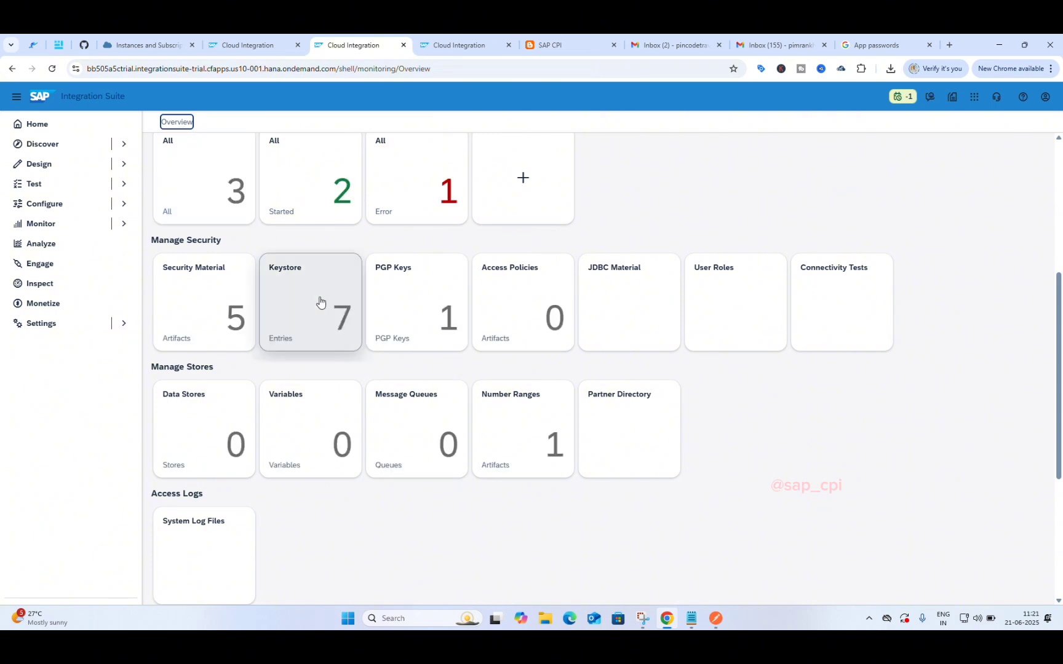
Step: In Security Material, start a new User Credentials entry via Create
click(220, 308)
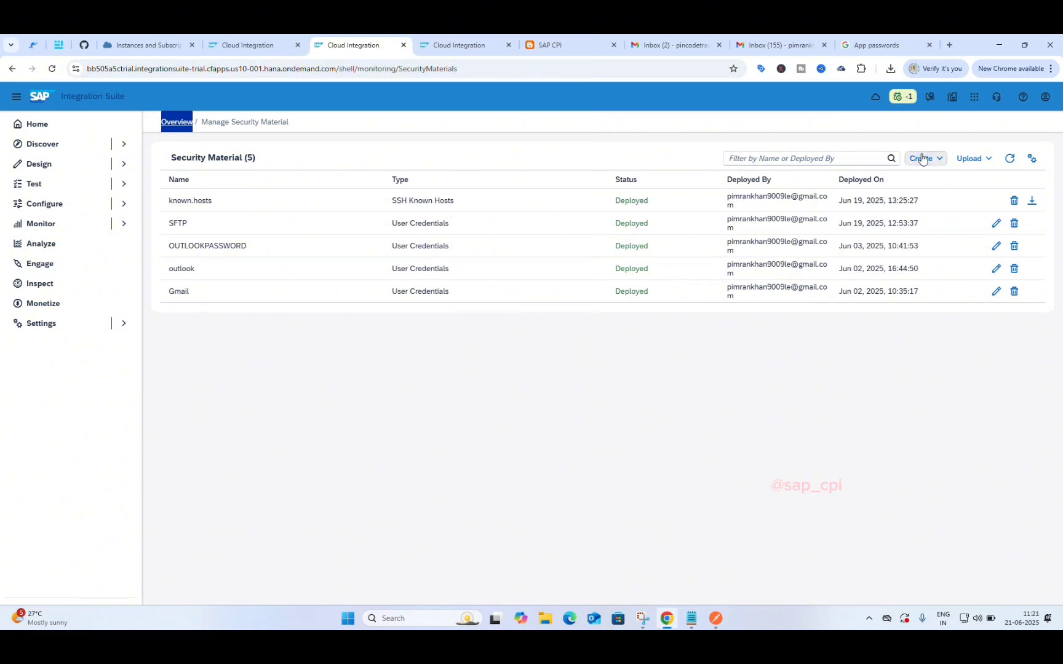
click(921, 159)
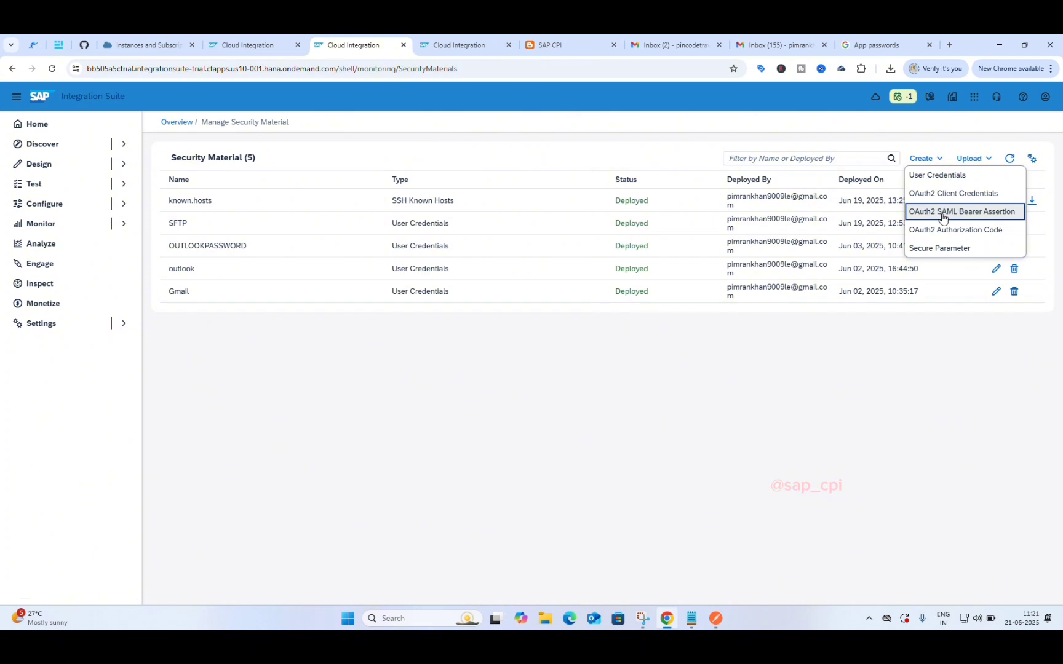
click(933, 178)
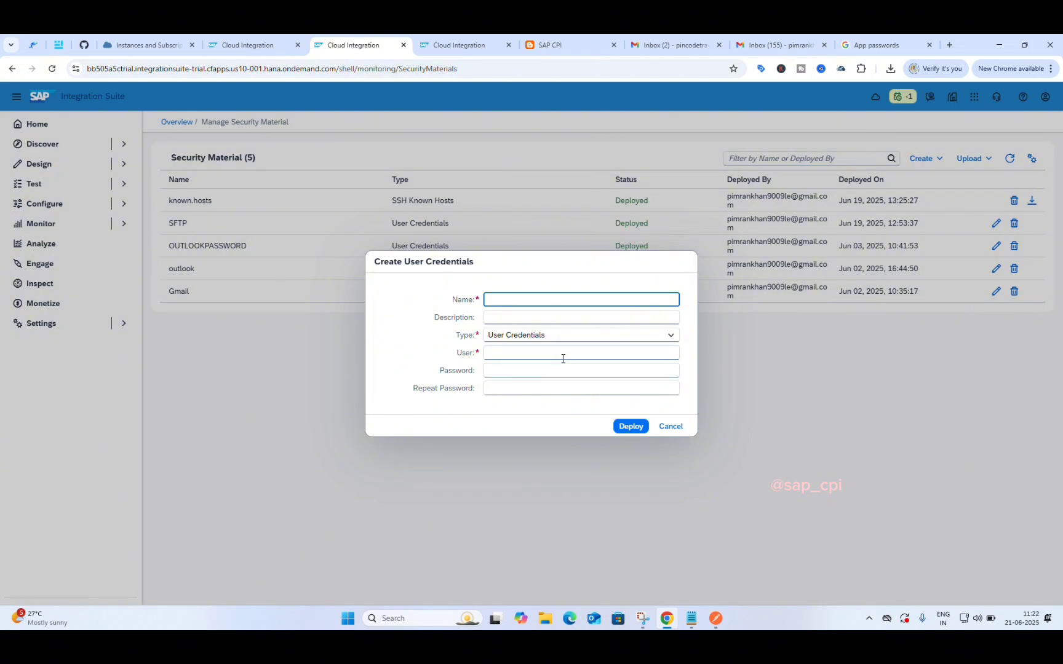
click(669, 426)
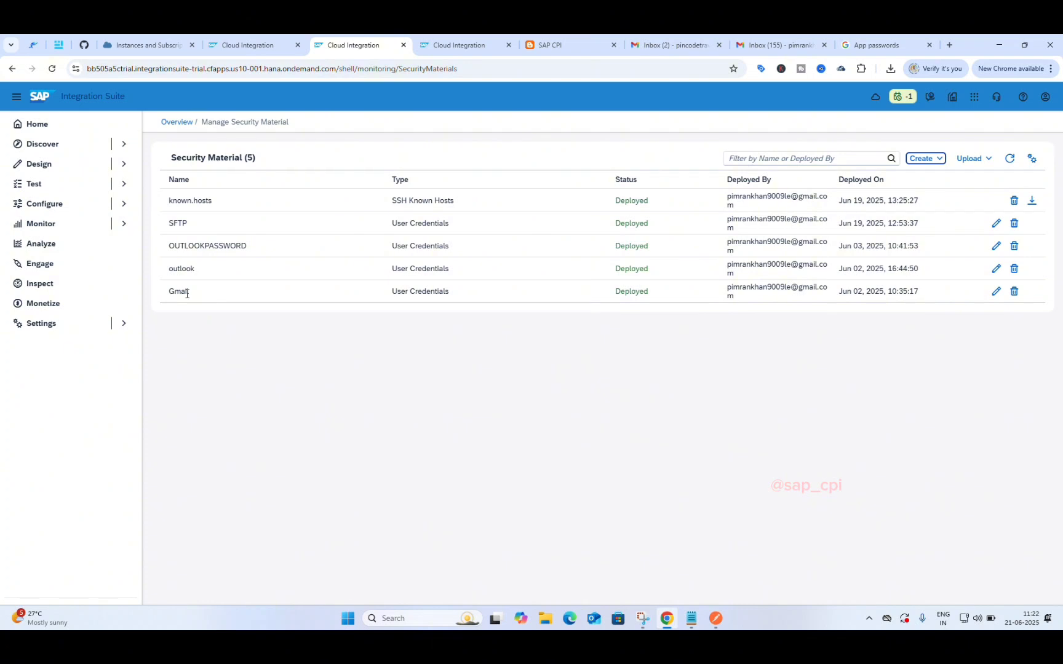
click(921, 159)
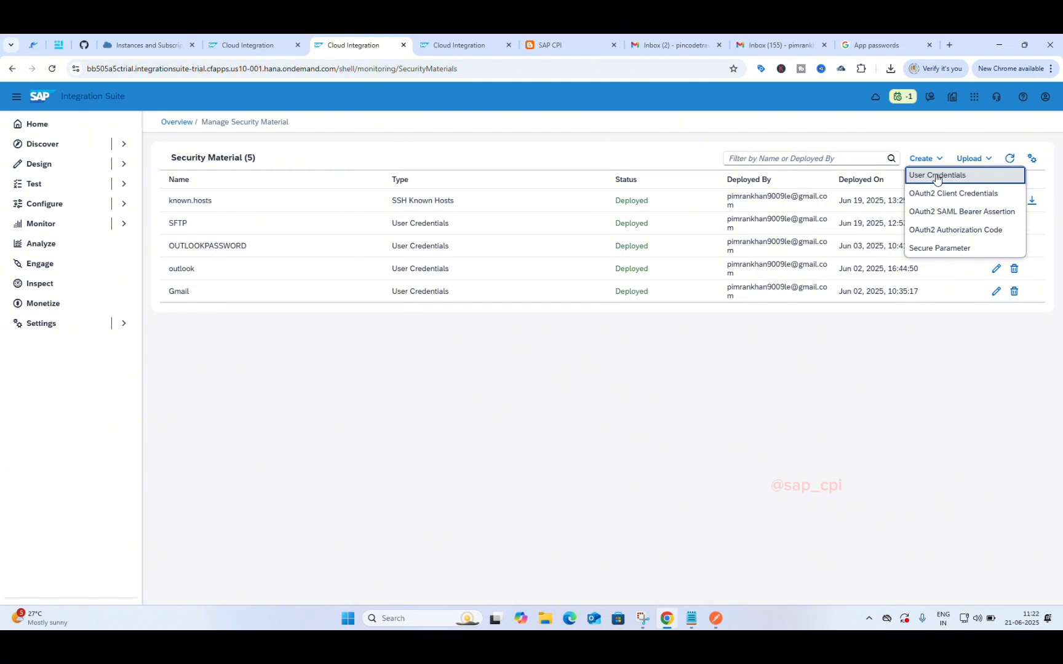
click(936, 176)
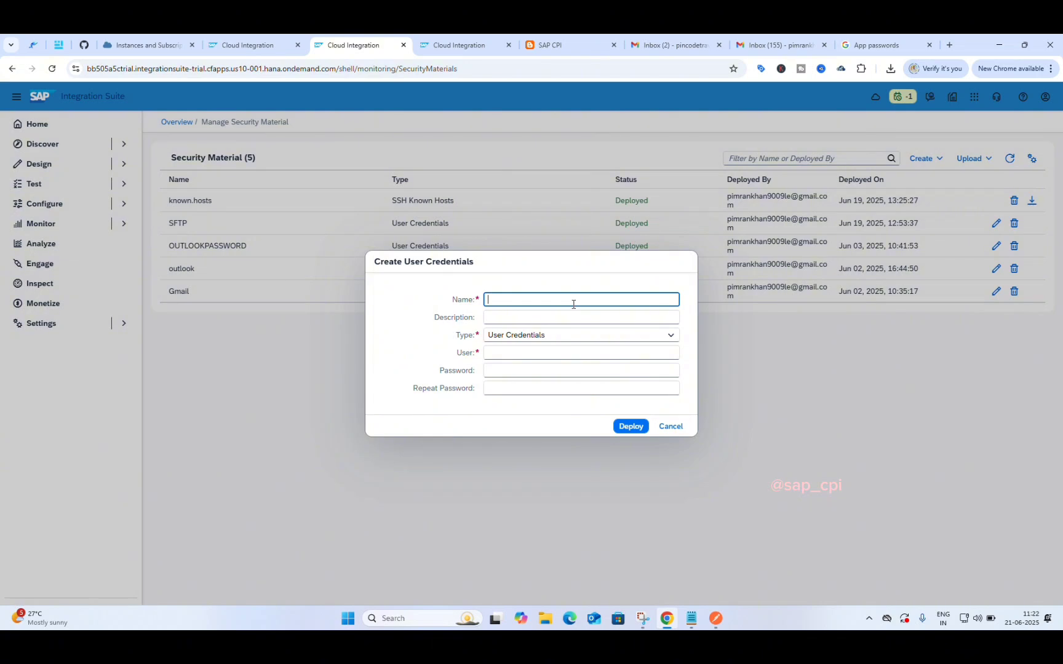
Step: Name the credential app_gmail and keep User Credentials as its type
text(app)
text(_gmail.)
click(596, 319)
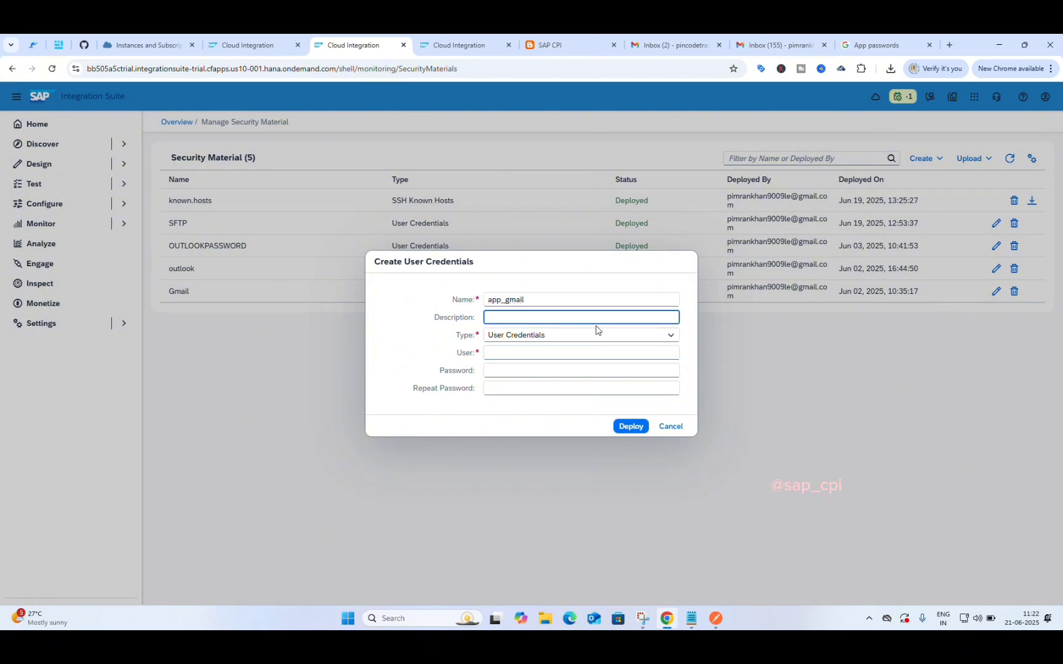
click(602, 342)
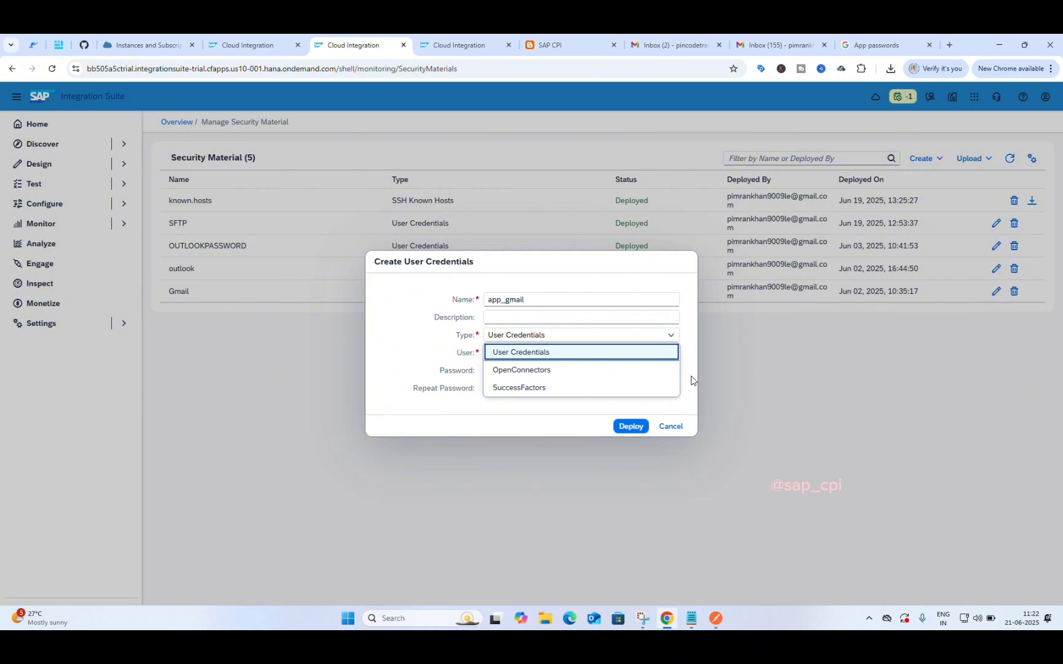
click(693, 380)
Step: Enter the Gmail account address as user and paste the app password into both password fields
click(629, 356)
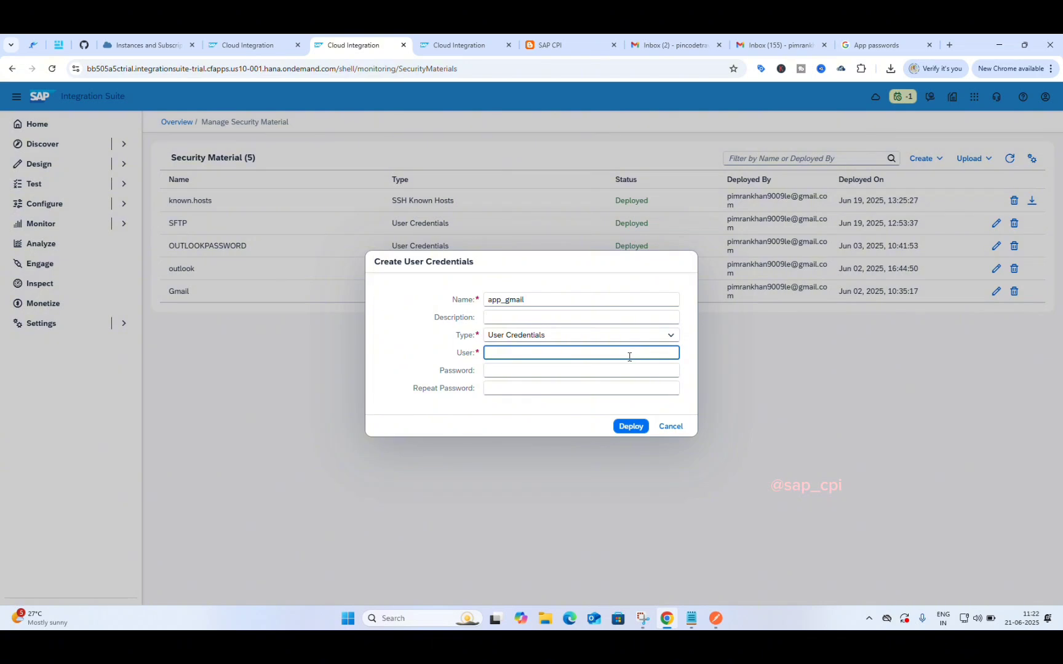
click(584, 371)
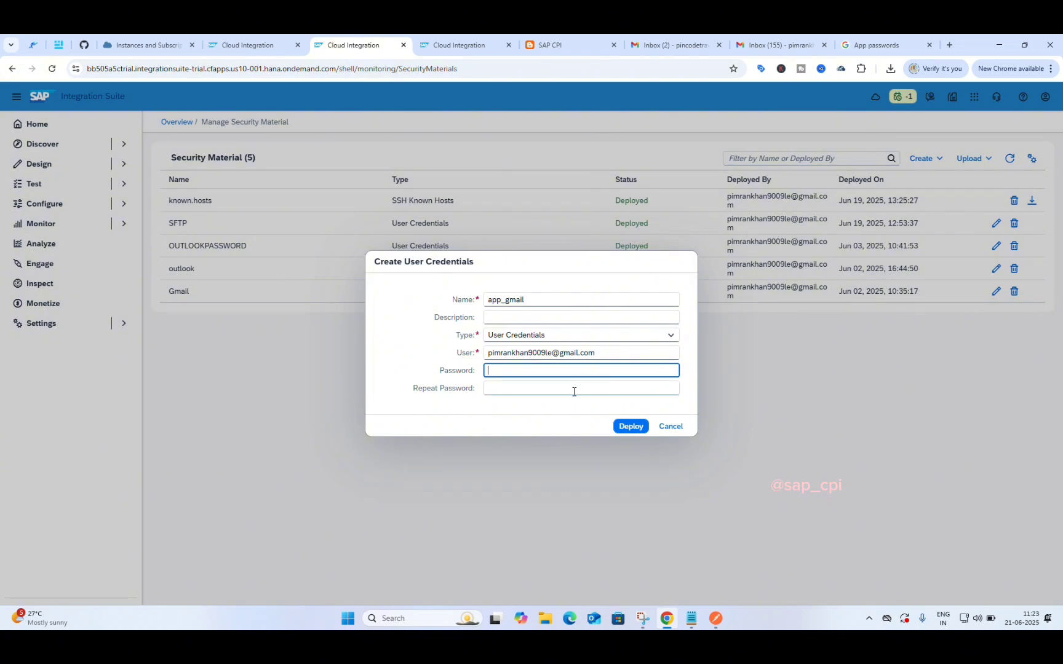
click(575, 391)
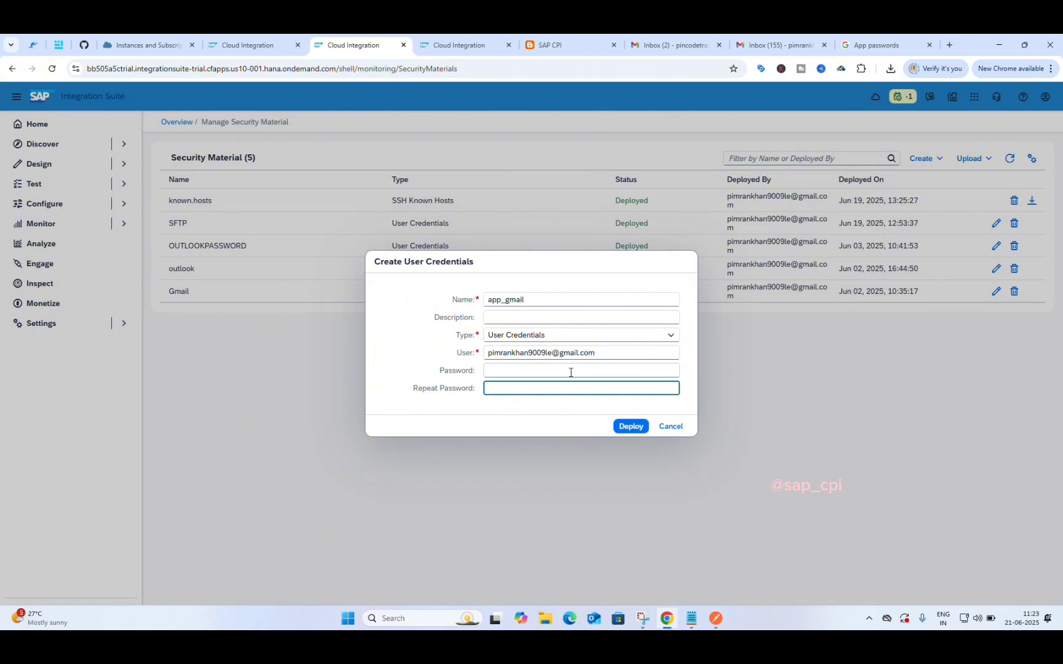
click(570, 372)
key(ctrl+v)
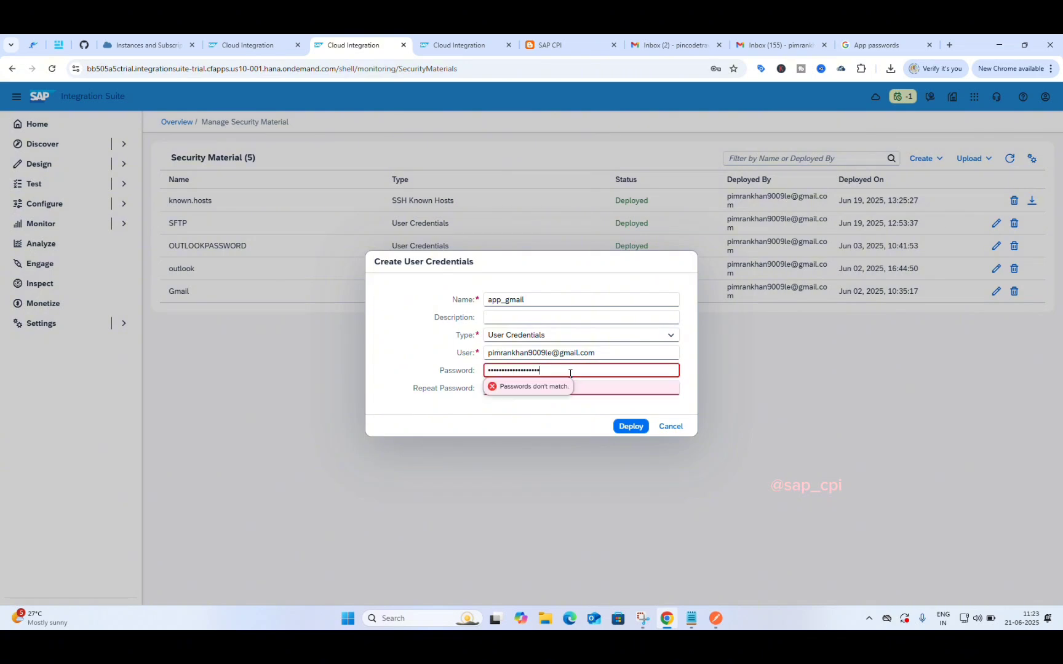
click(595, 390)
key(ctrl+v)
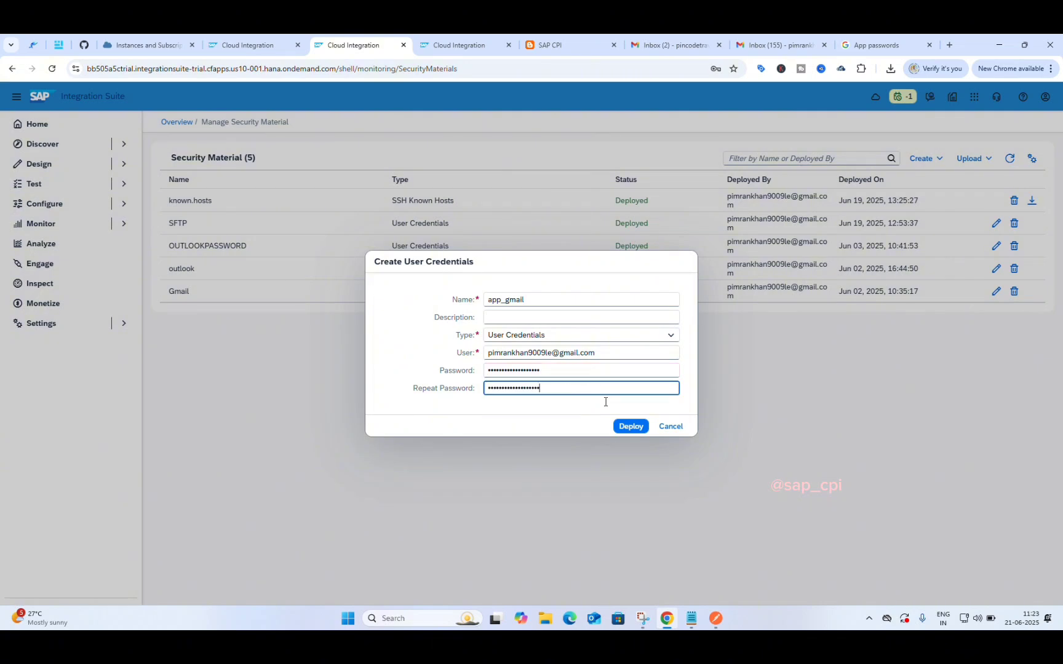
Step: Deploy the app_gmail credential, then undeploy it with Yes
click(633, 427)
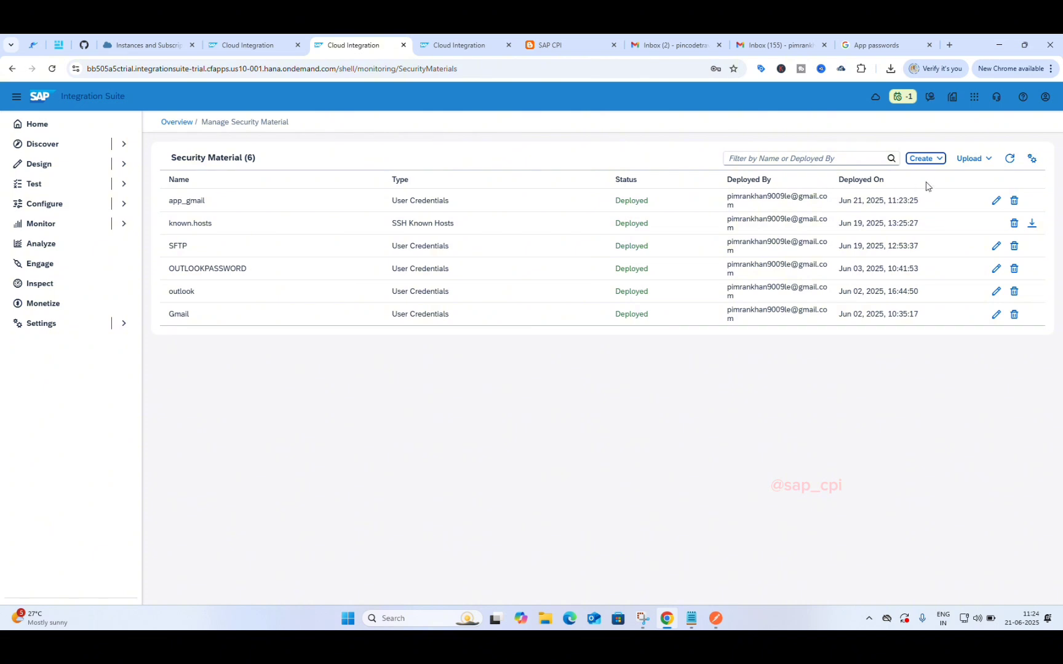
click(1014, 201)
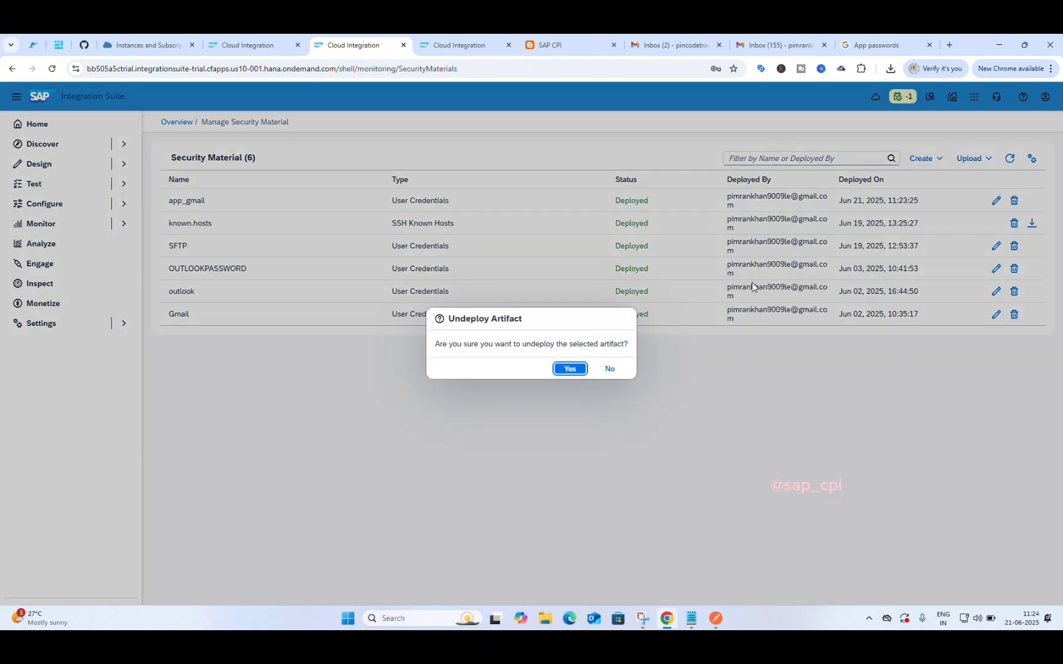
click(570, 368)
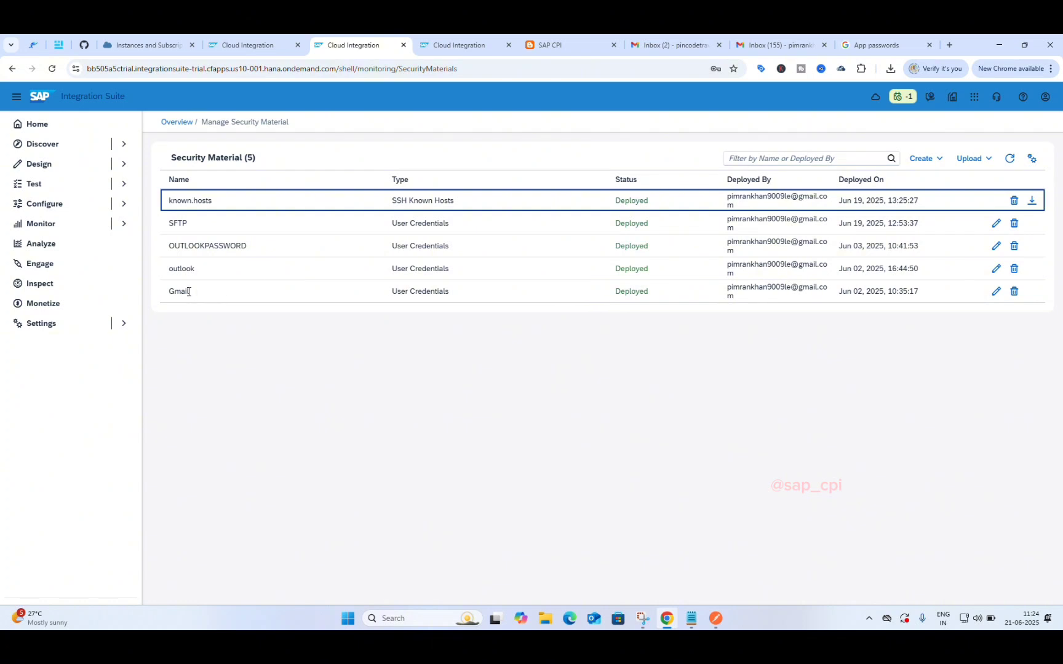
Step: Select the Gmail credential's name text in the Security Material list
drag(189, 291, 148, 295)
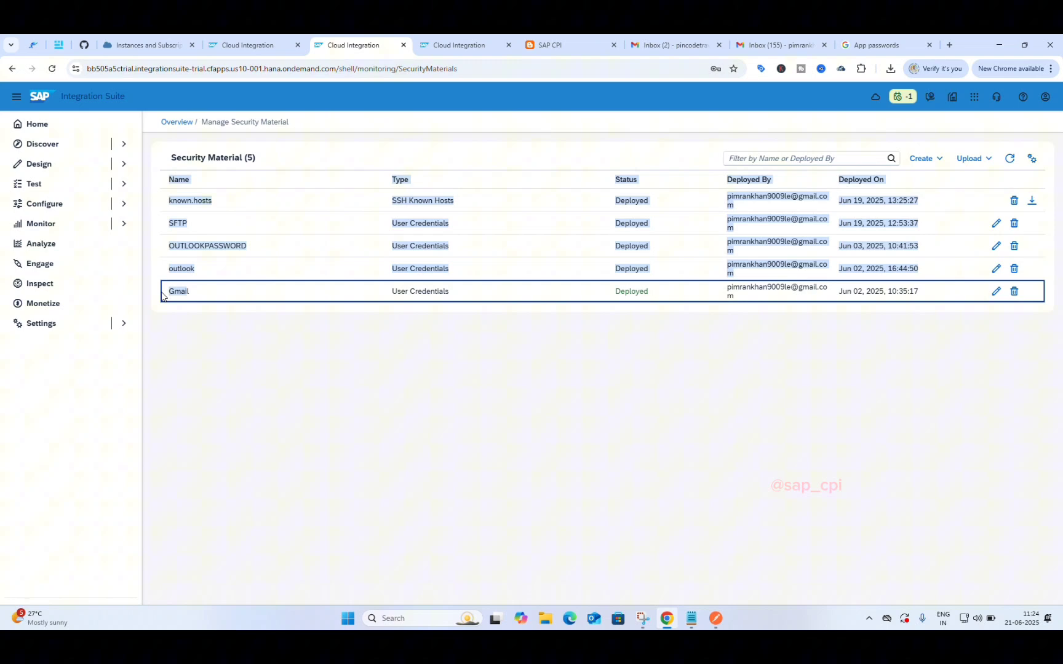
click(207, 288)
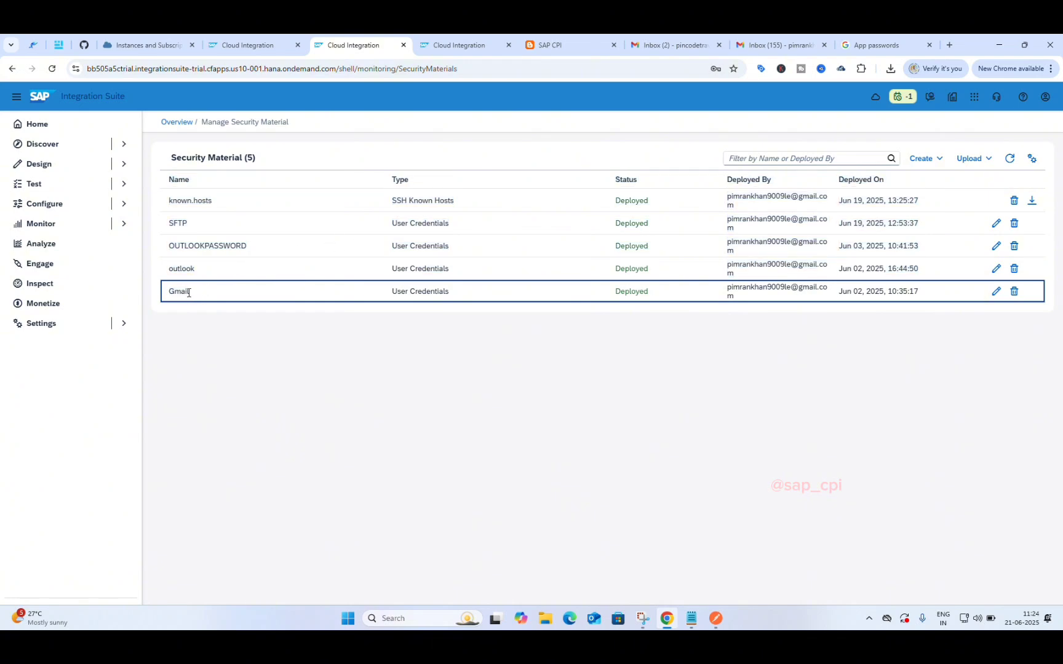
drag(189, 293, 163, 296)
click(321, 348)
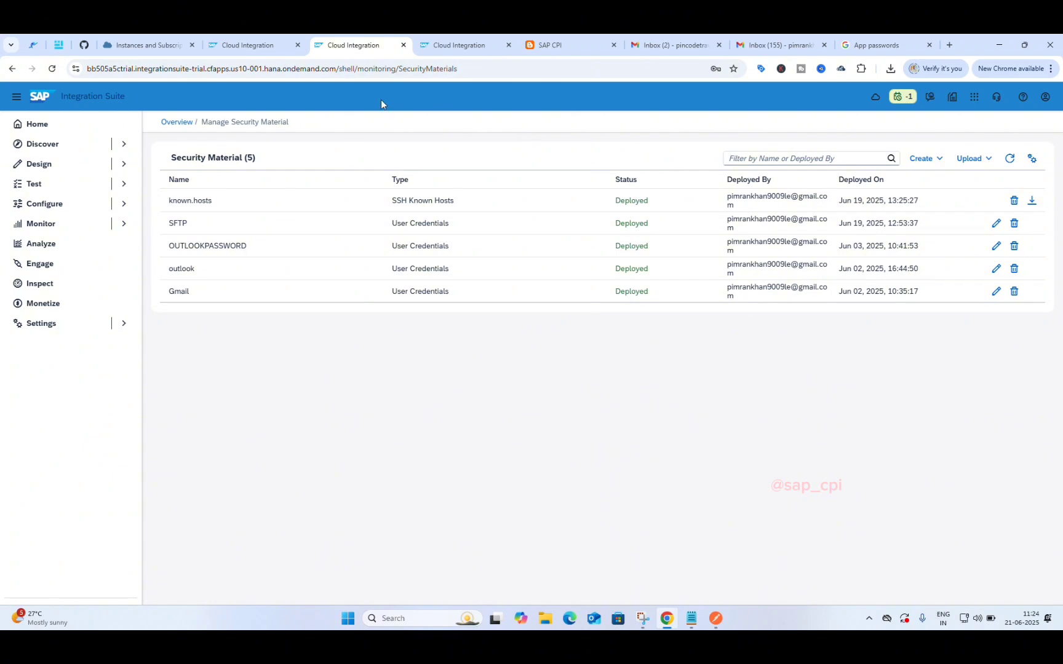
Step: In the HTTP_T_Gmail iFlow, set the Mail receiver's Credential Name to Gmail
click(254, 44)
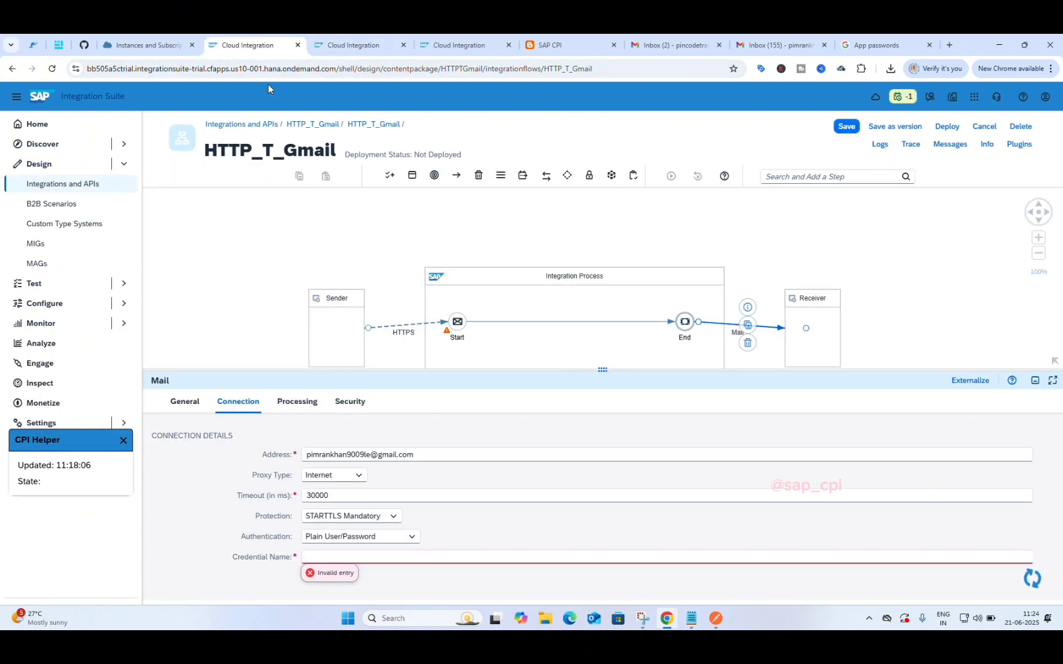
click(389, 557)
text(Gmail)
click(400, 583)
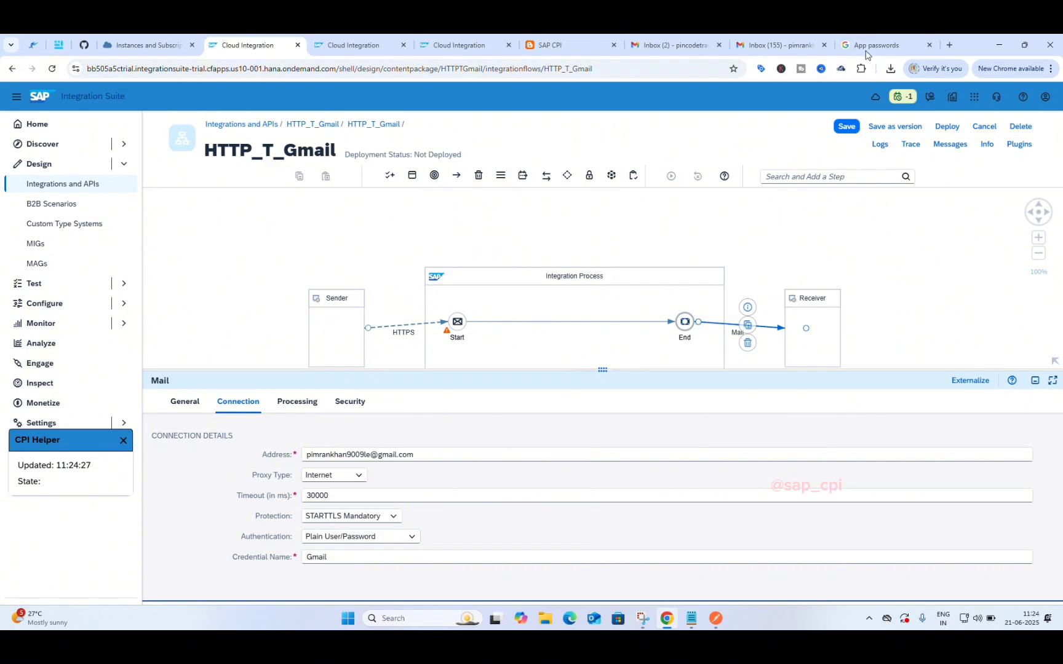
Step: Go back to the Manage Security Material tab
click(336, 36)
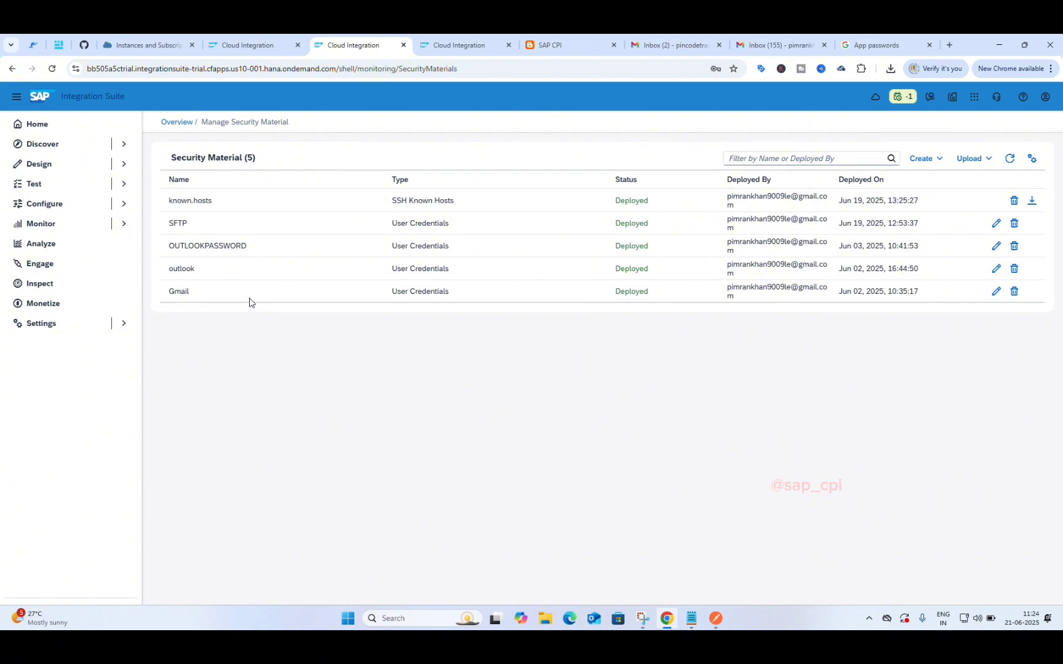
mouse_move(234, 36)
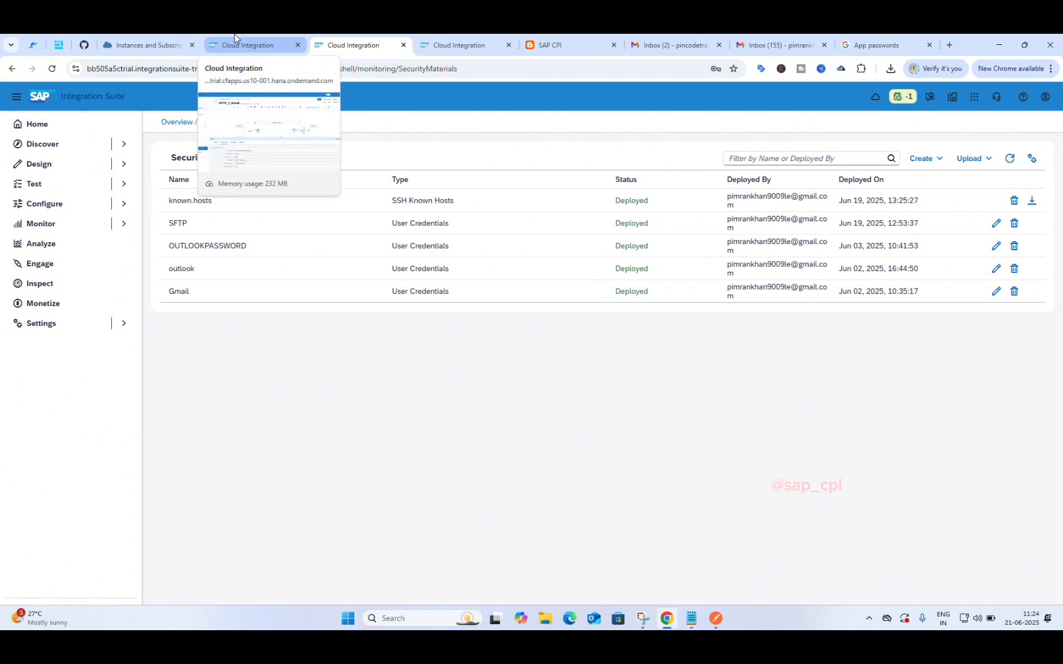
click(472, 49)
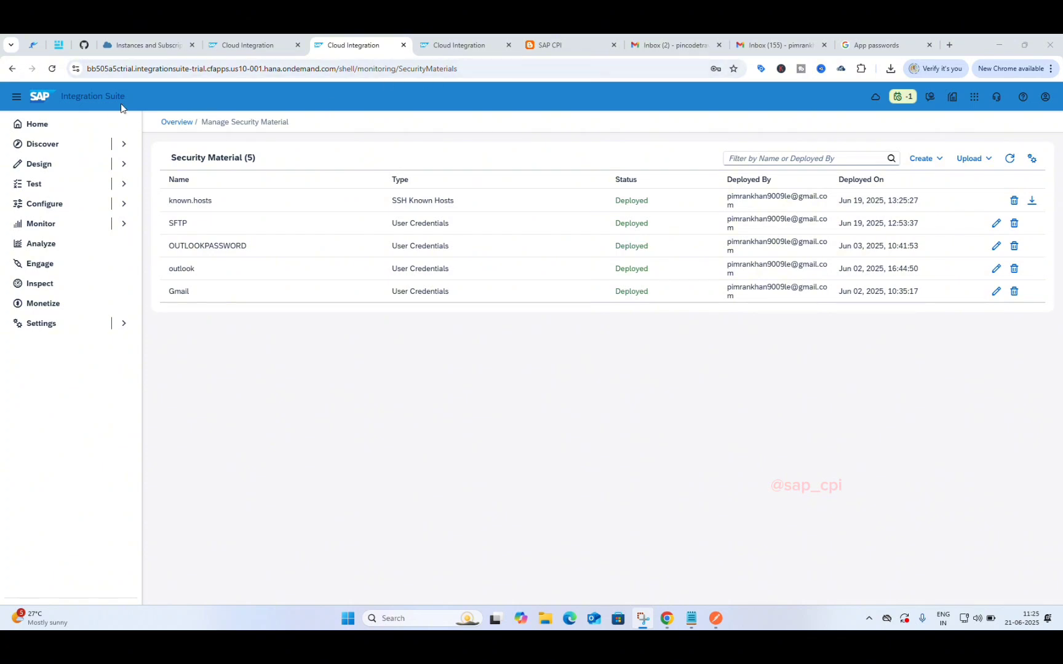
Step: In the HTTP_T_Gmail iFlow, review the Mail receiver's Connection tab, then open Processing
click(465, 47)
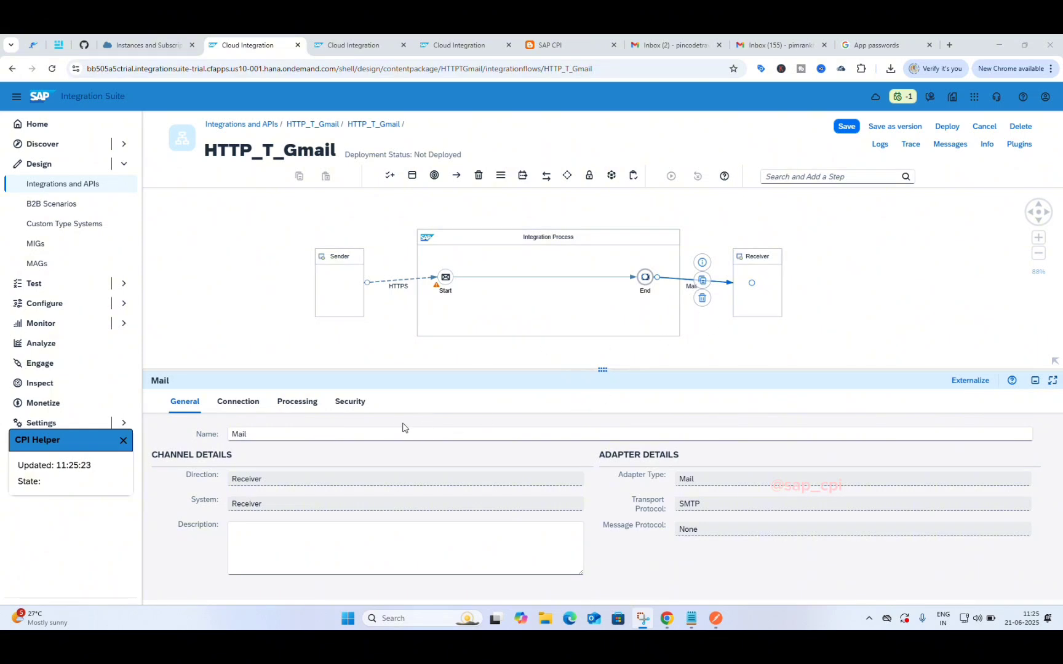
click(236, 405)
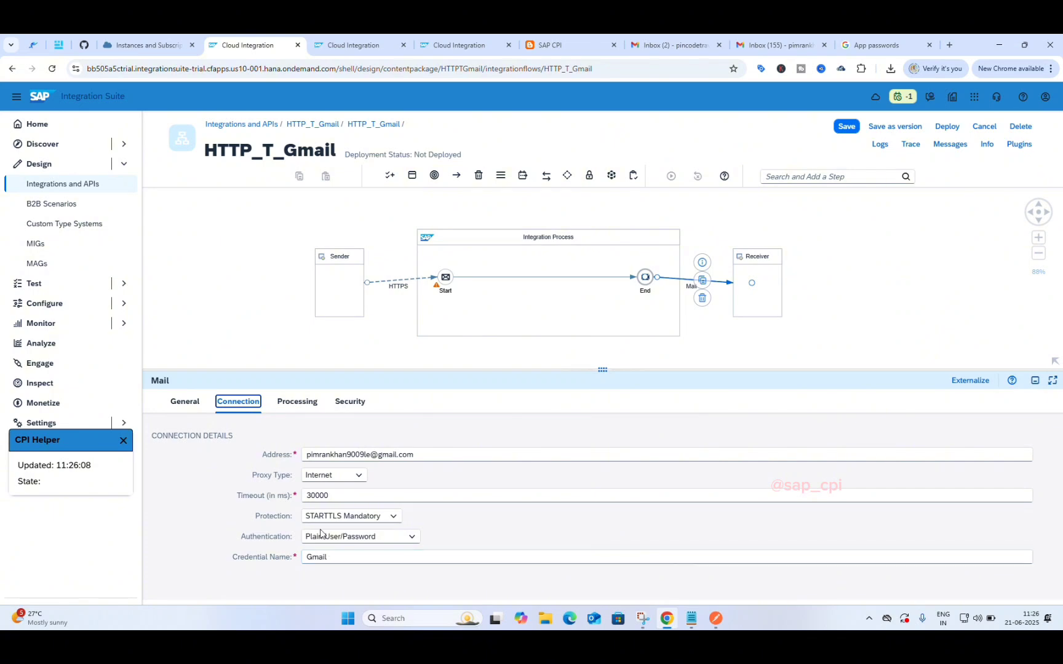
click(297, 401)
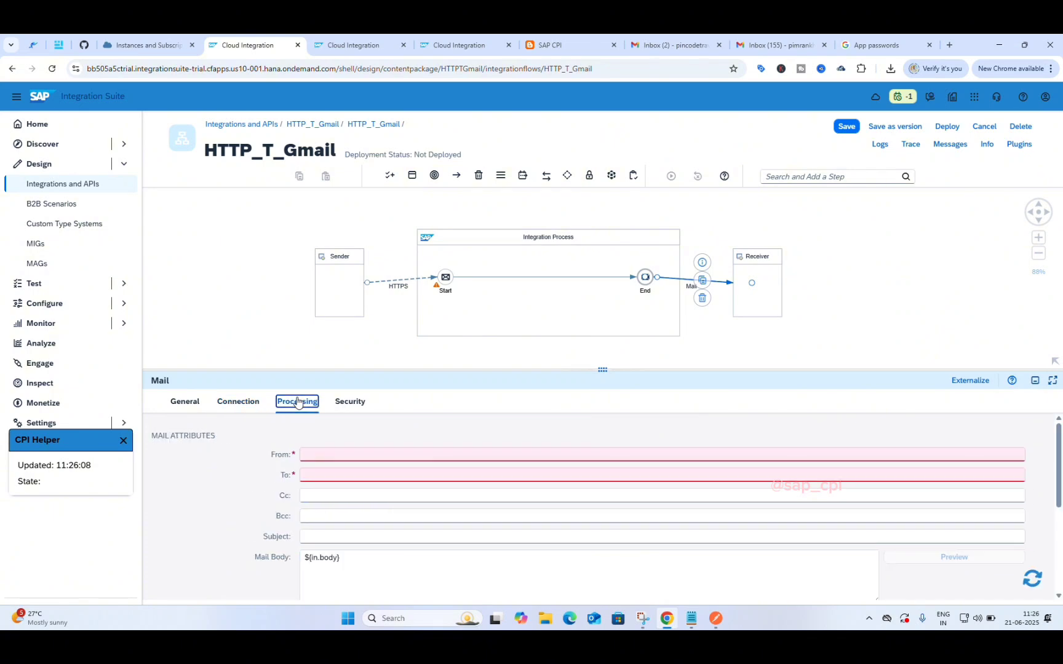
Step: Fill the Mail receiver's From field with the Gmail account address
click(317, 454)
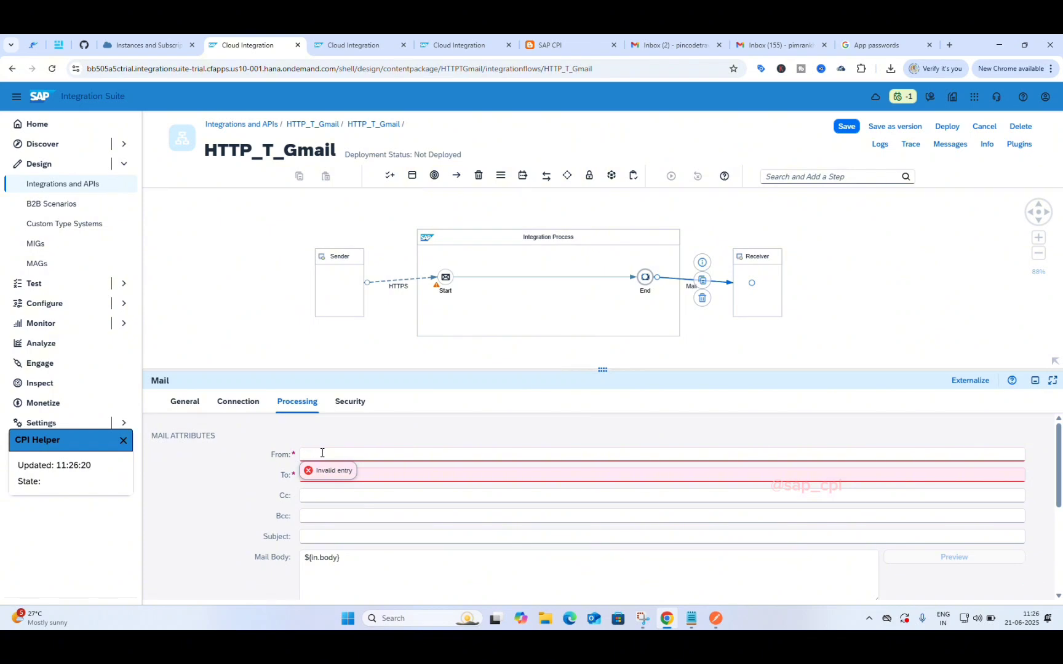
Step: Review the Connection settings including the timeout, finishing on the Processing tab
click(226, 403)
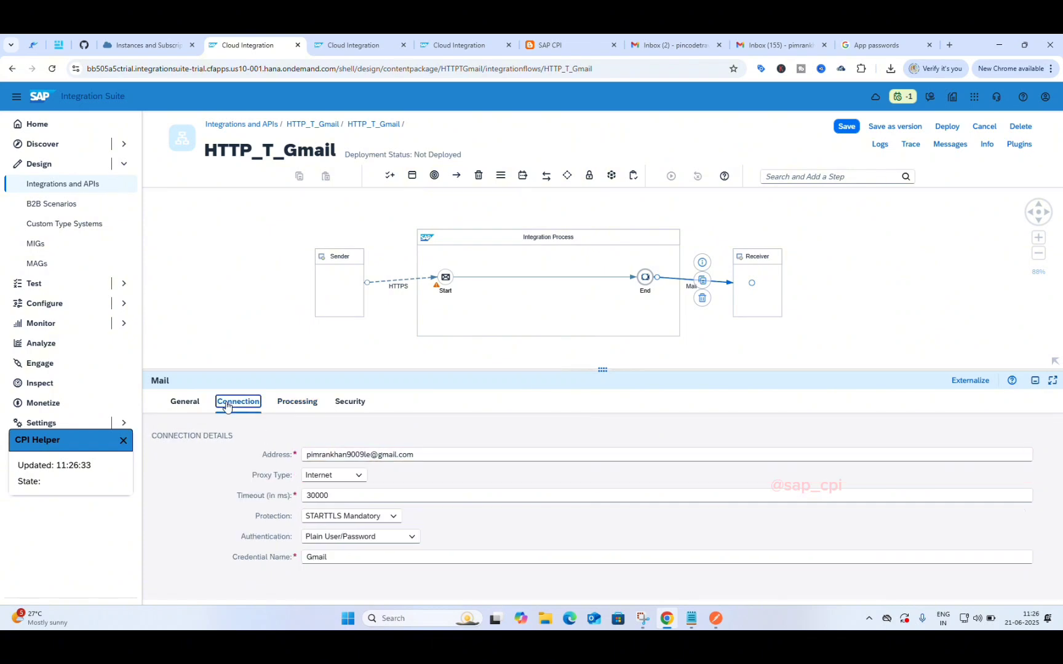
click(336, 495)
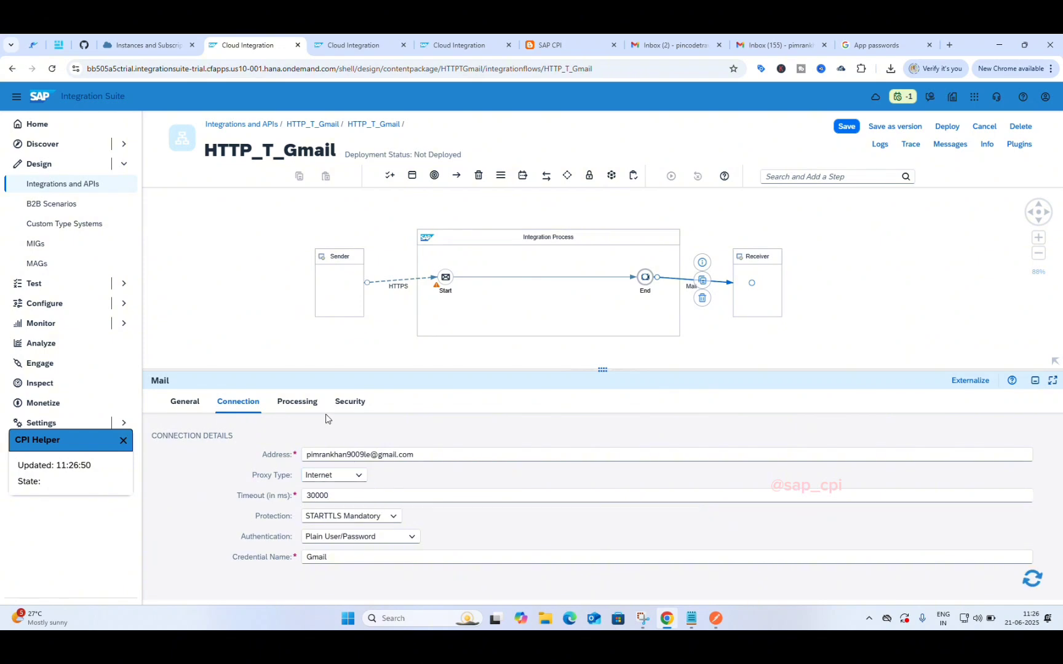
click(306, 405)
click(245, 406)
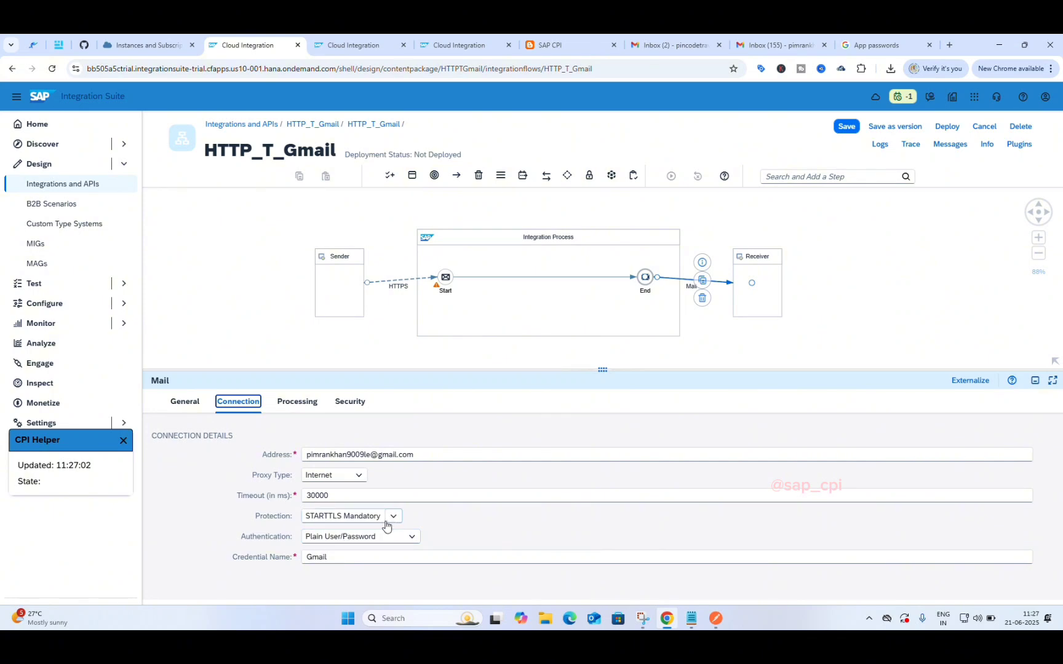
click(299, 402)
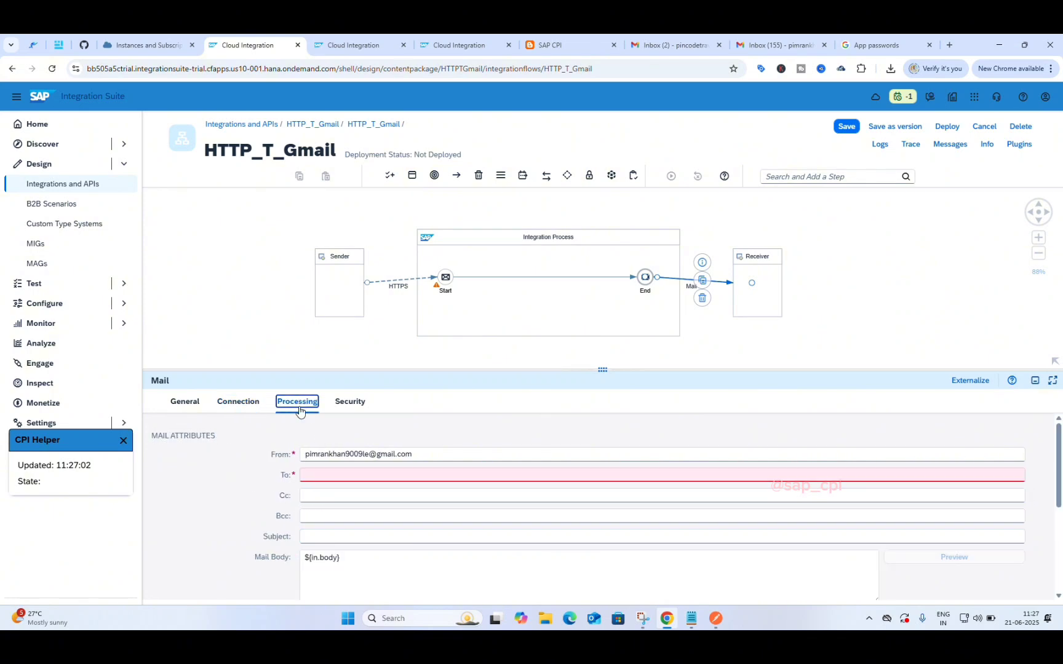
click(239, 405)
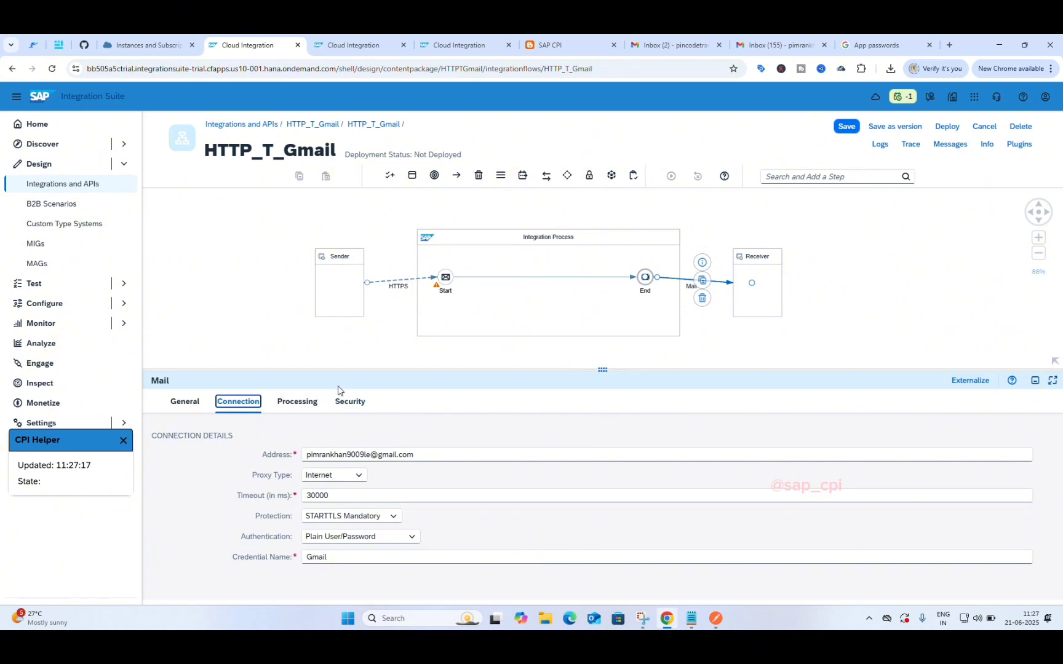
click(304, 406)
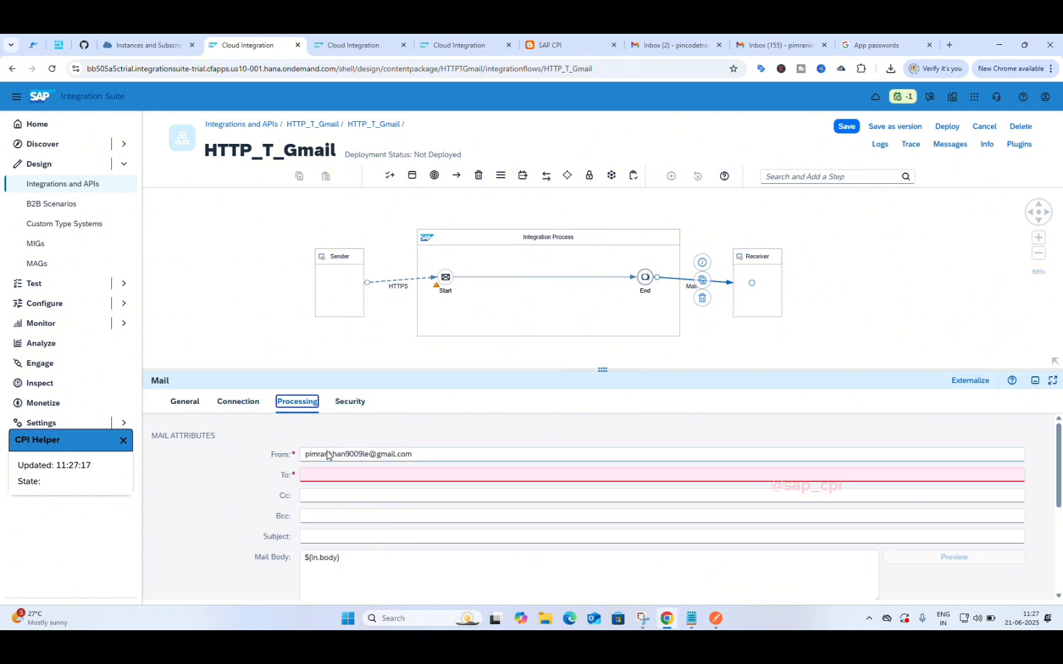
Step: Copy the sender's Gmail address from From and paste it into To
click(420, 477)
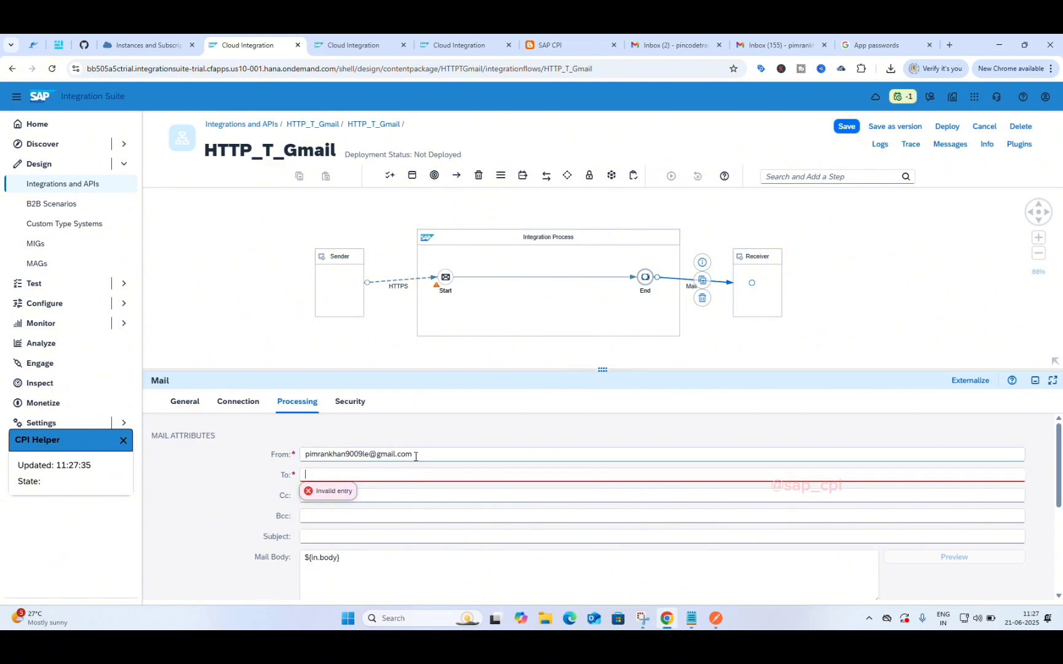
click(416, 454)
key(ctrl+a)
key(ctrl+c)
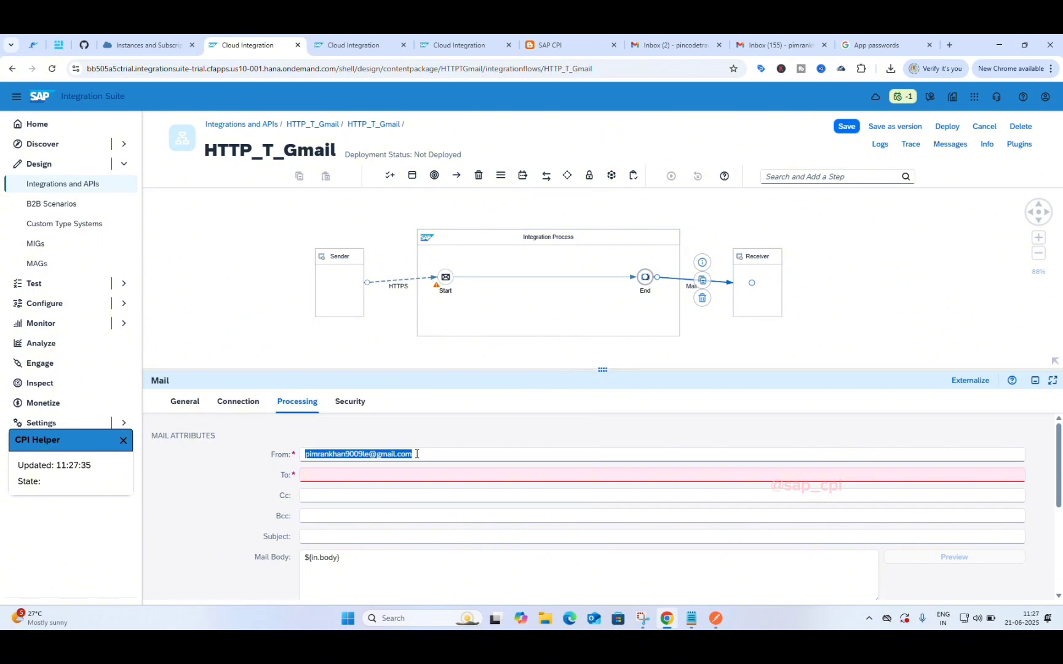
click(416, 475)
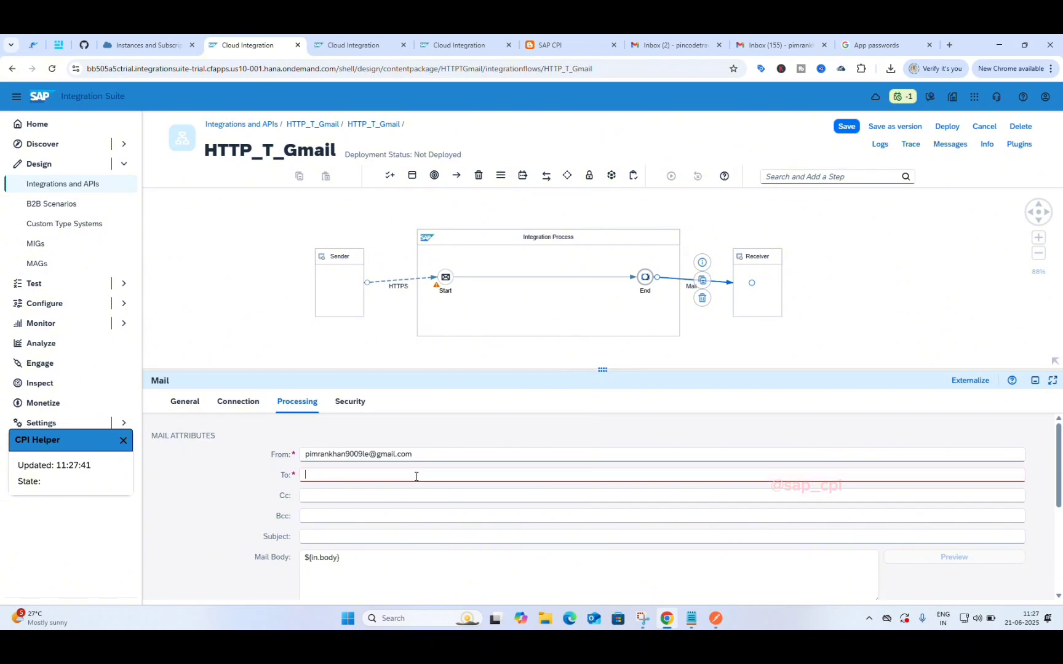
key(ctrl+v)
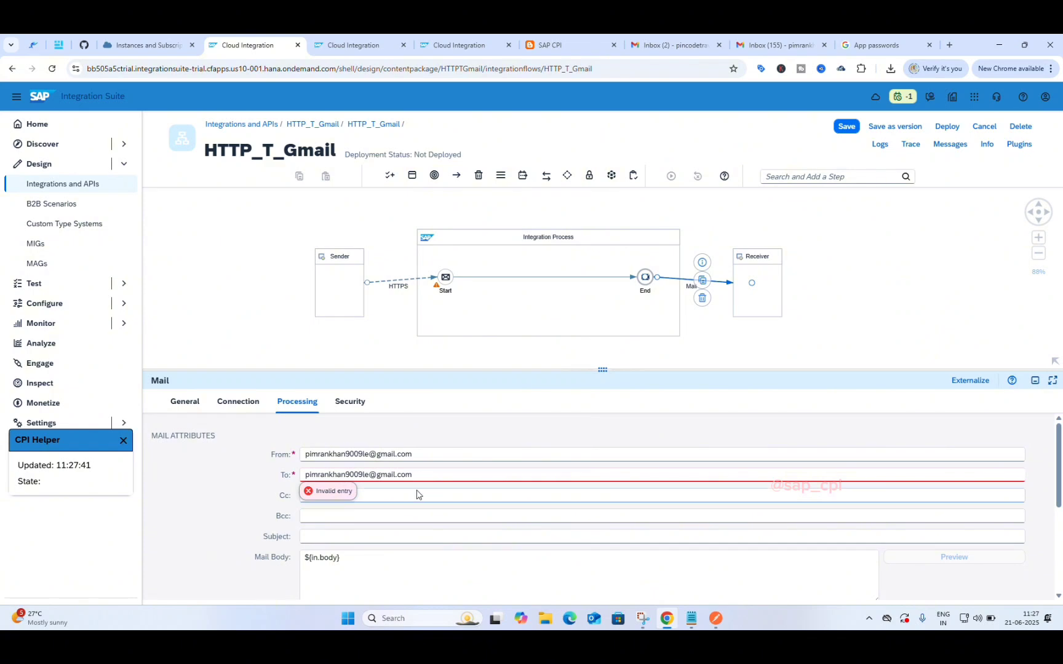
Step: Leave Cc and Bcc empty and enter the subject 'app password'
click(405, 495)
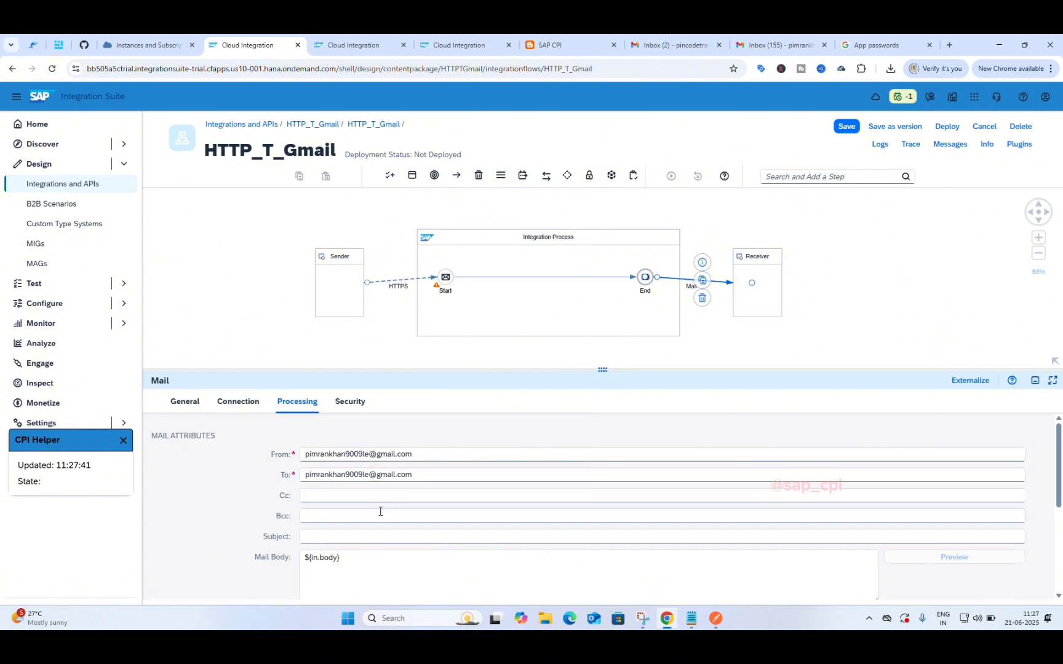
click(381, 512)
click(374, 537)
text(app password)
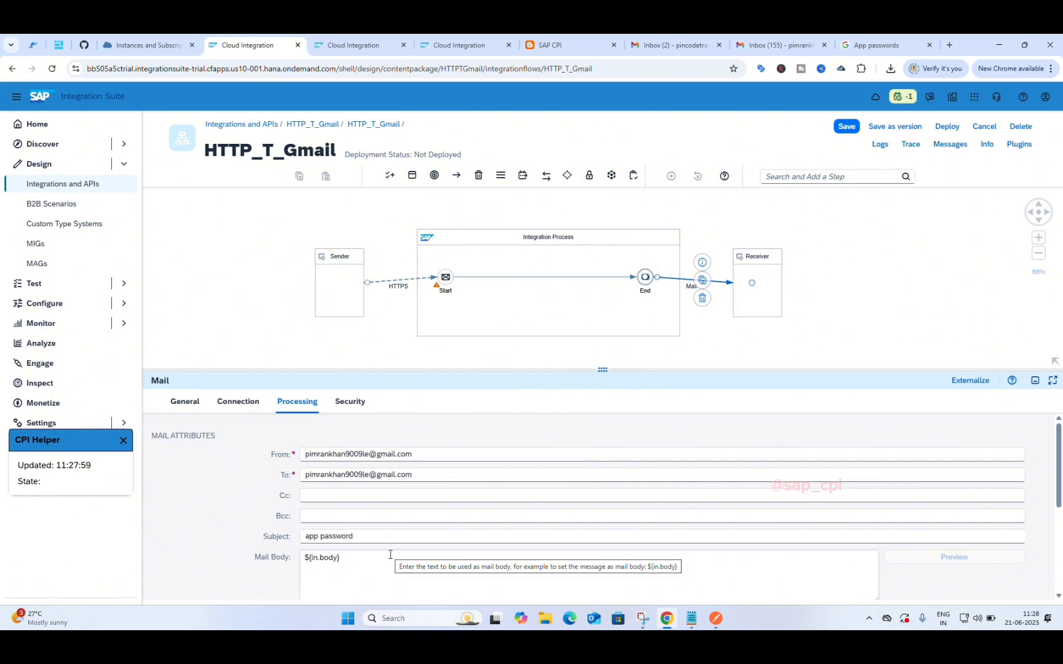
click(375, 581)
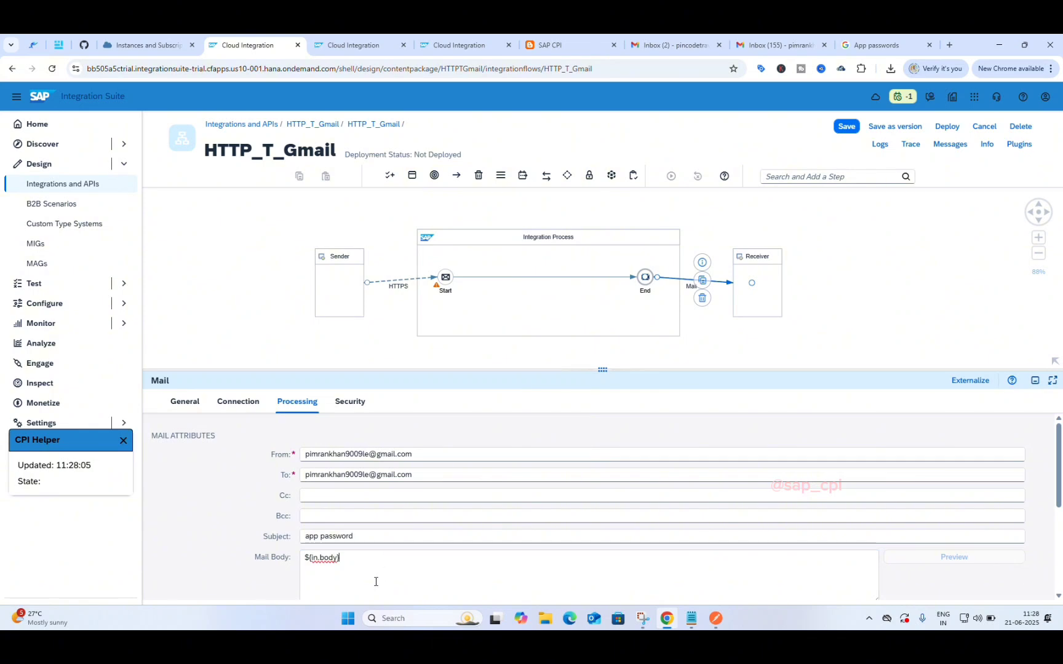
scroll(376, 581, down, 4)
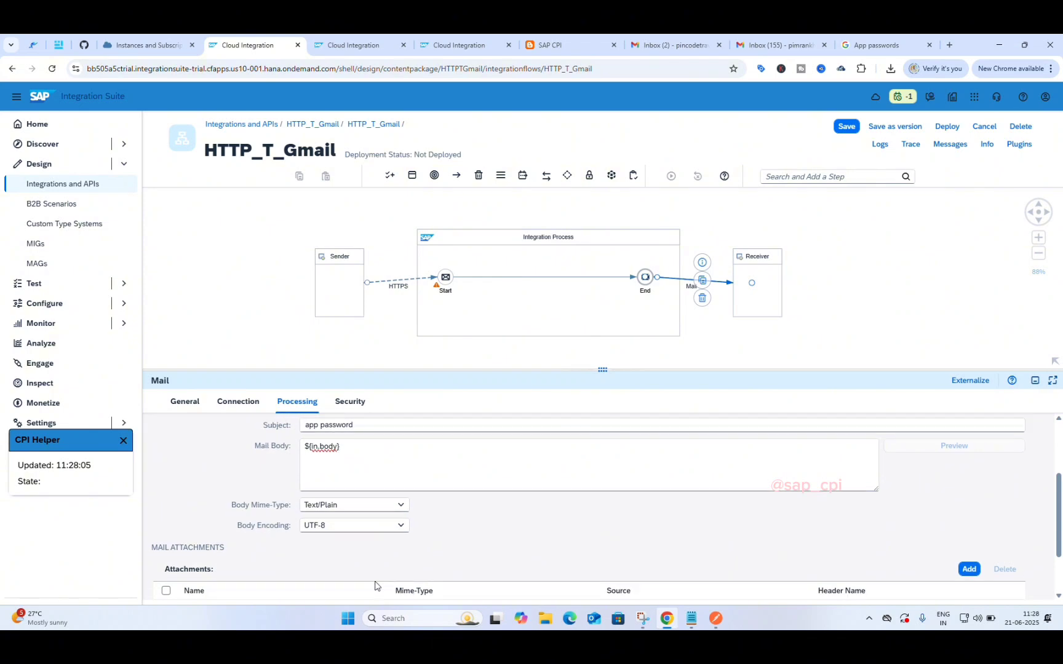
scroll(376, 585, down, 2)
scroll(374, 583, up, 3)
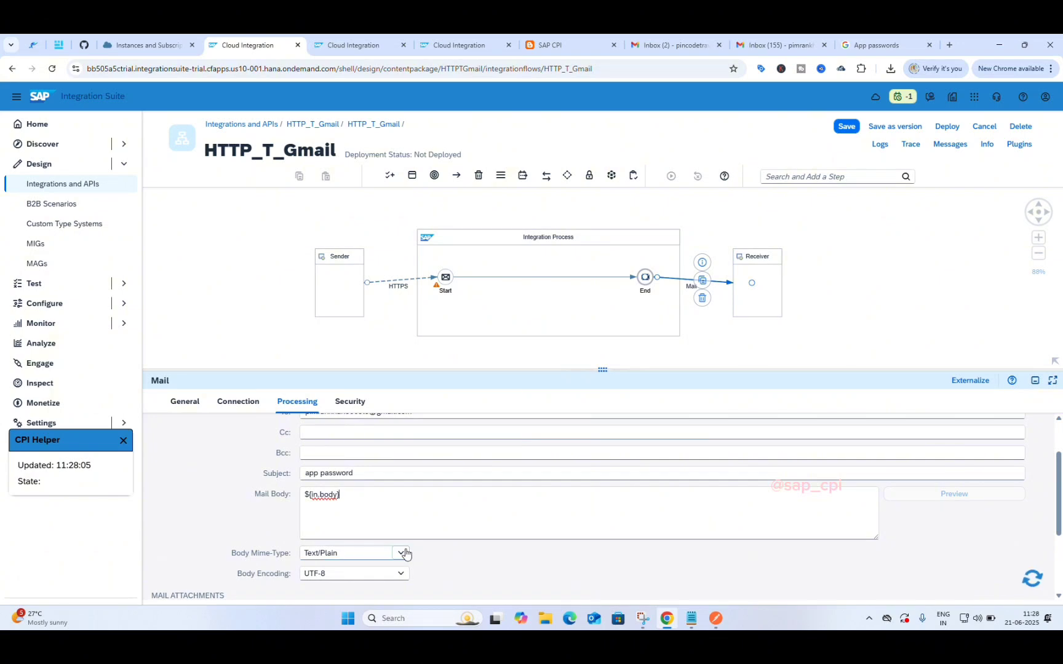
click(403, 554)
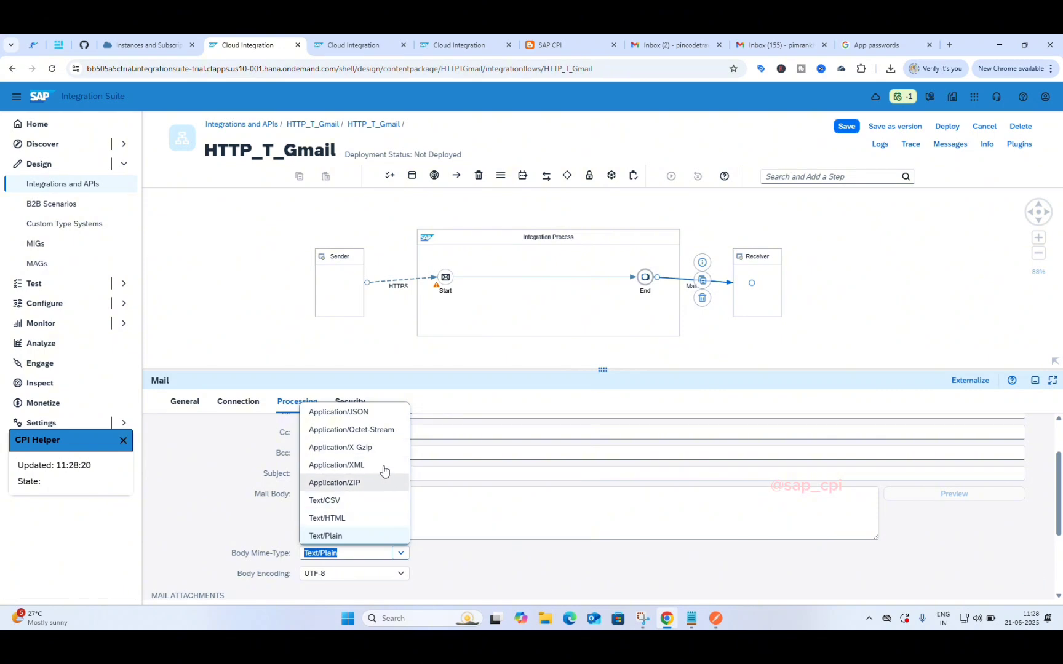
click(446, 574)
scroll(446, 575, down, 1)
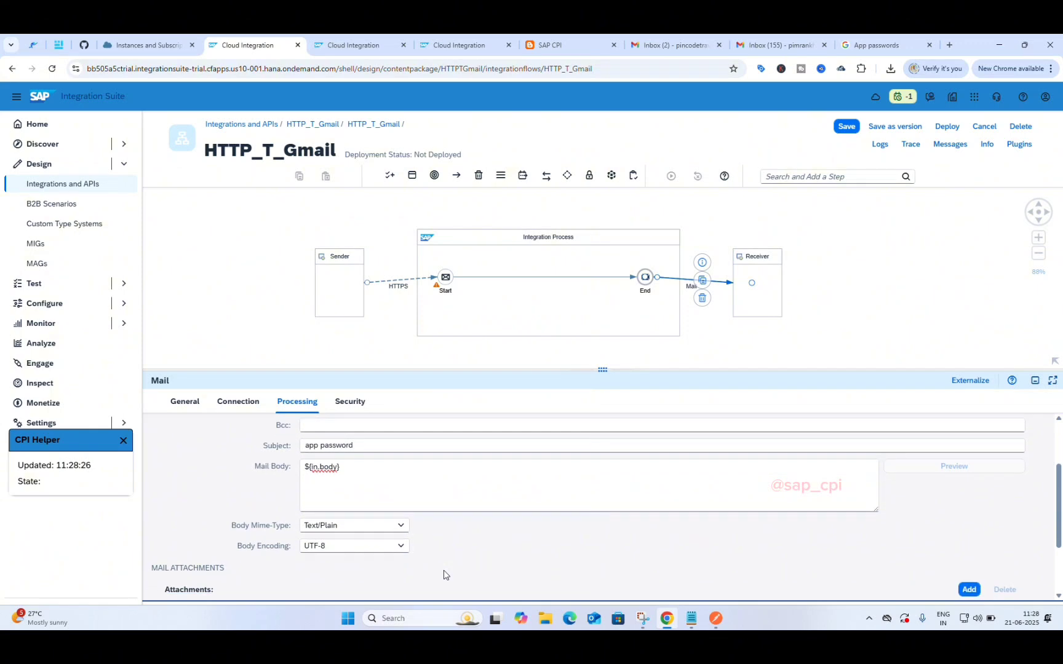
scroll(444, 571, up, 1)
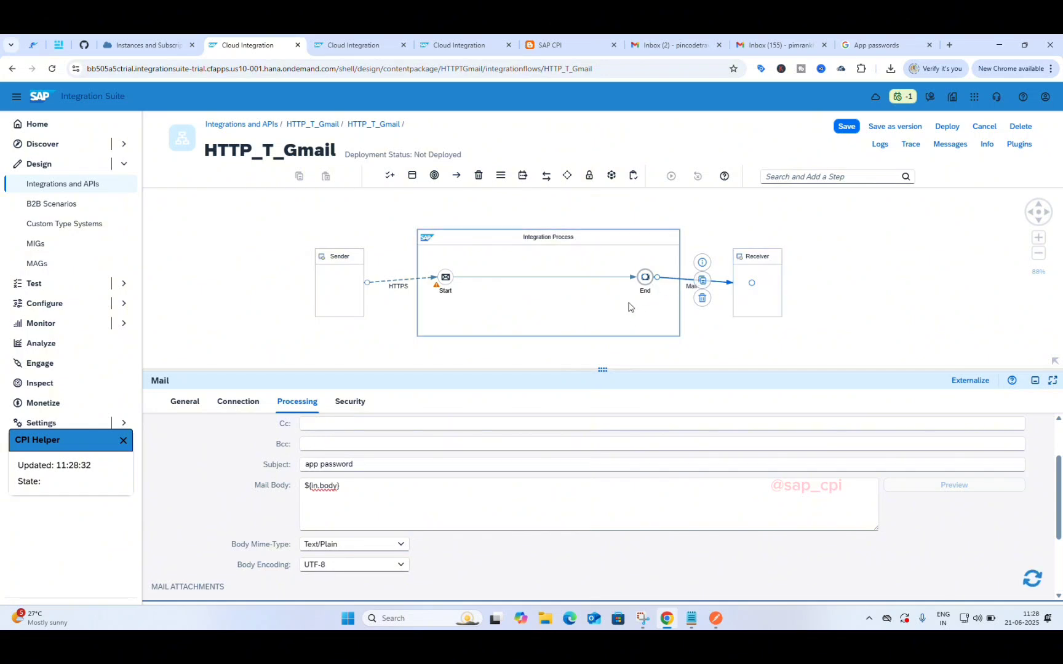
click(399, 545)
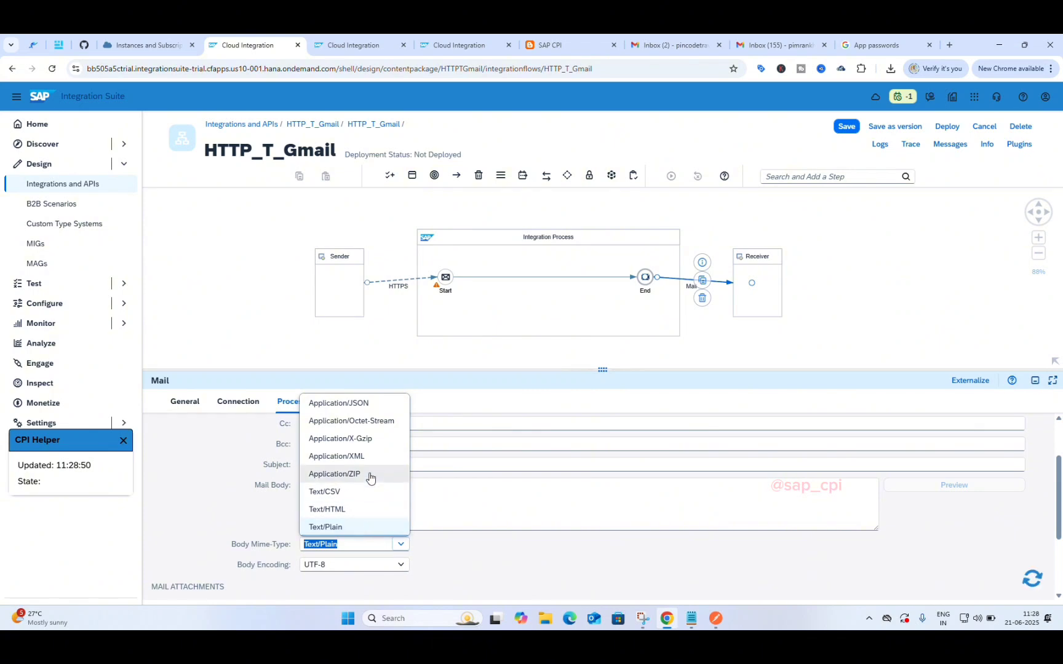
click(342, 522)
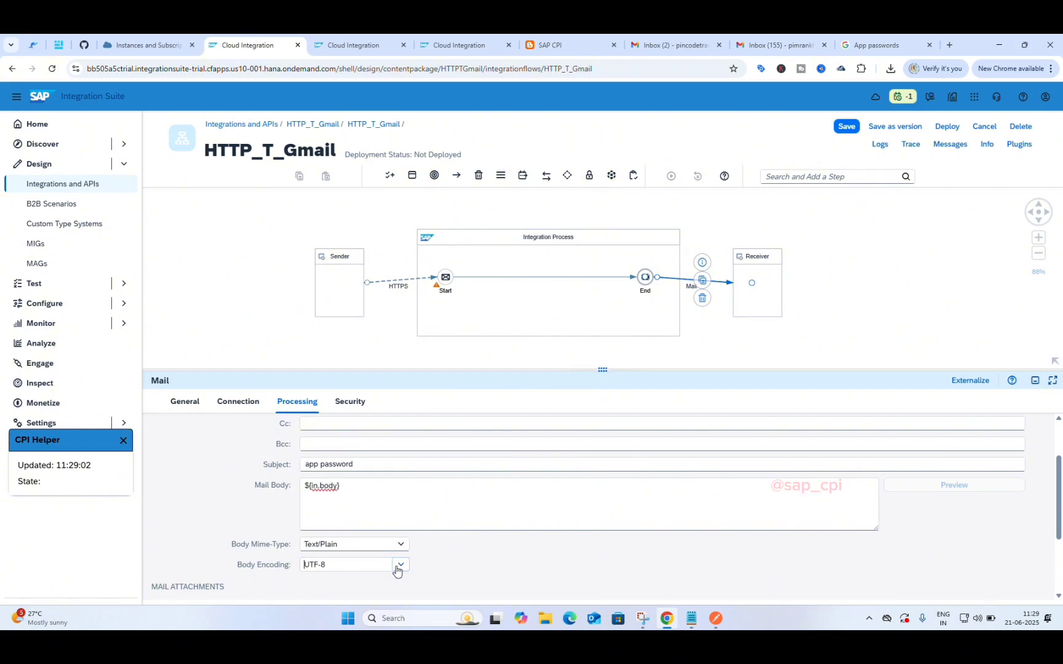
click(400, 565)
click(423, 567)
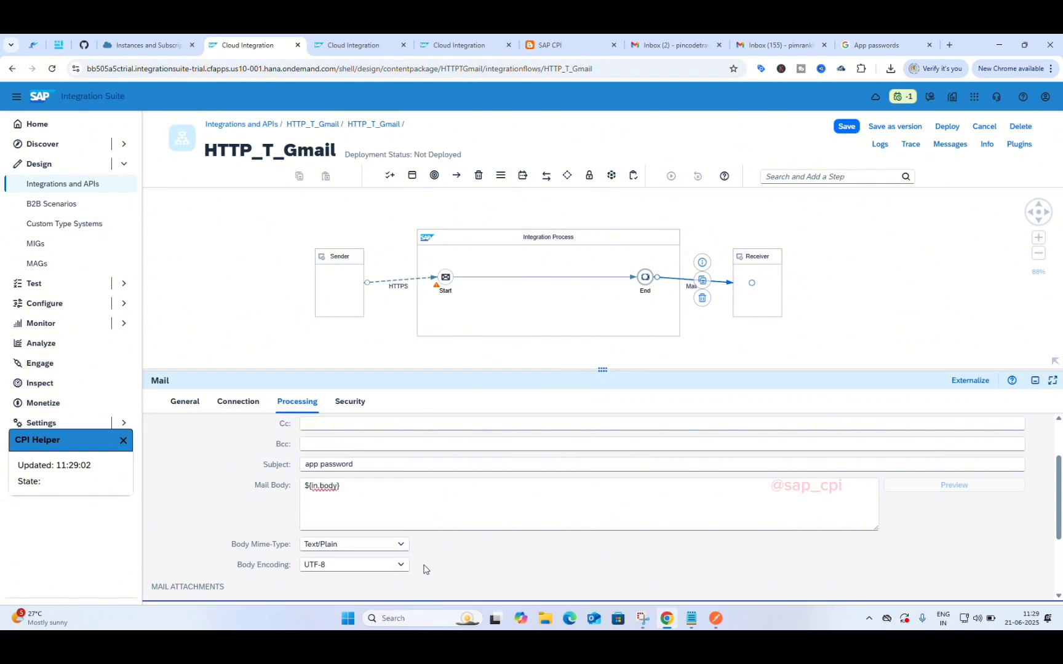
scroll(424, 568, down, 1)
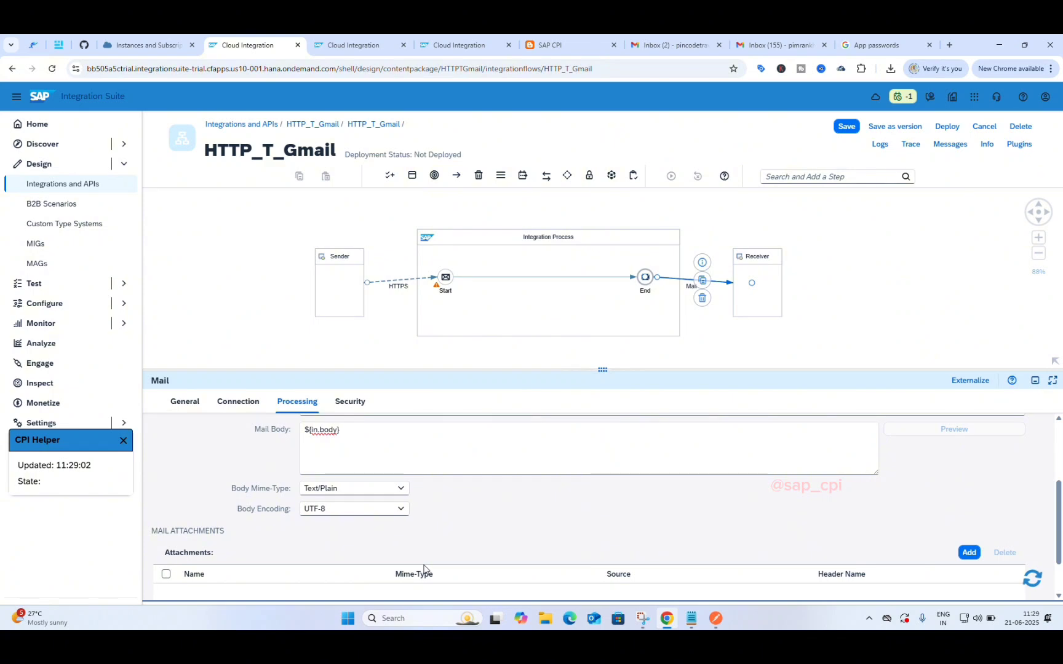
scroll(423, 568, down, 1)
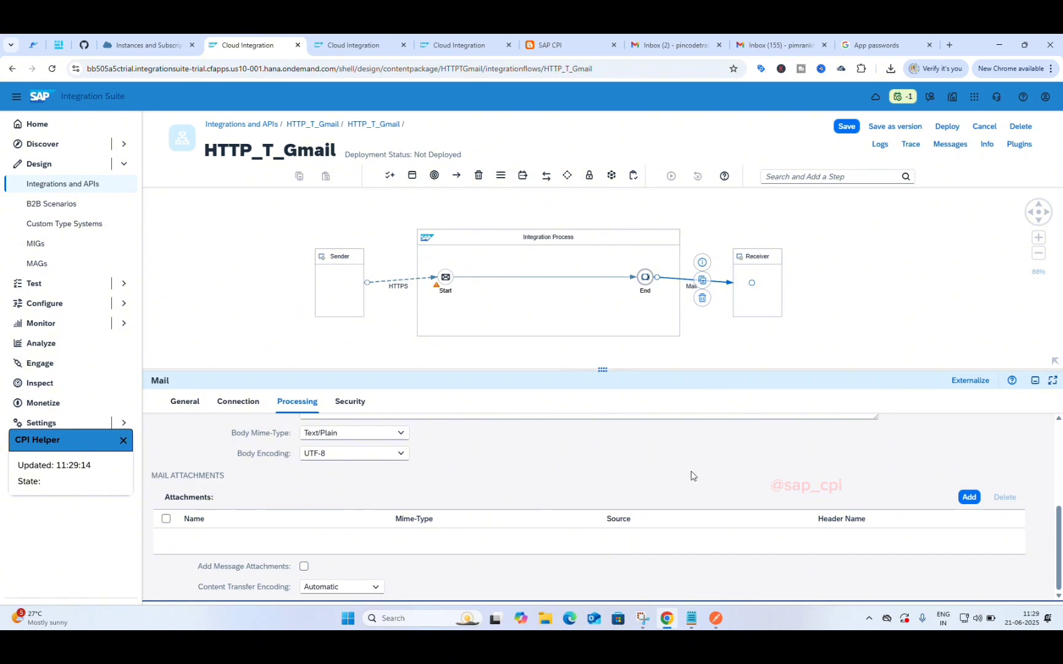
Step: Add an attachment row with Mime-Type Application/Octet-Stream and Source Header
click(960, 496)
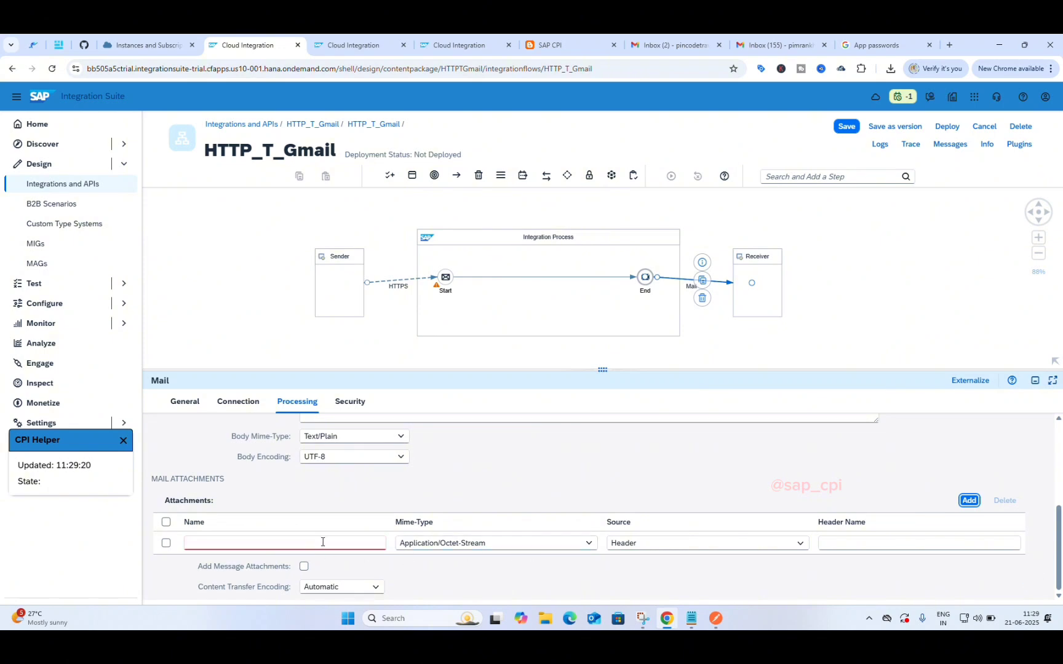
click(588, 543)
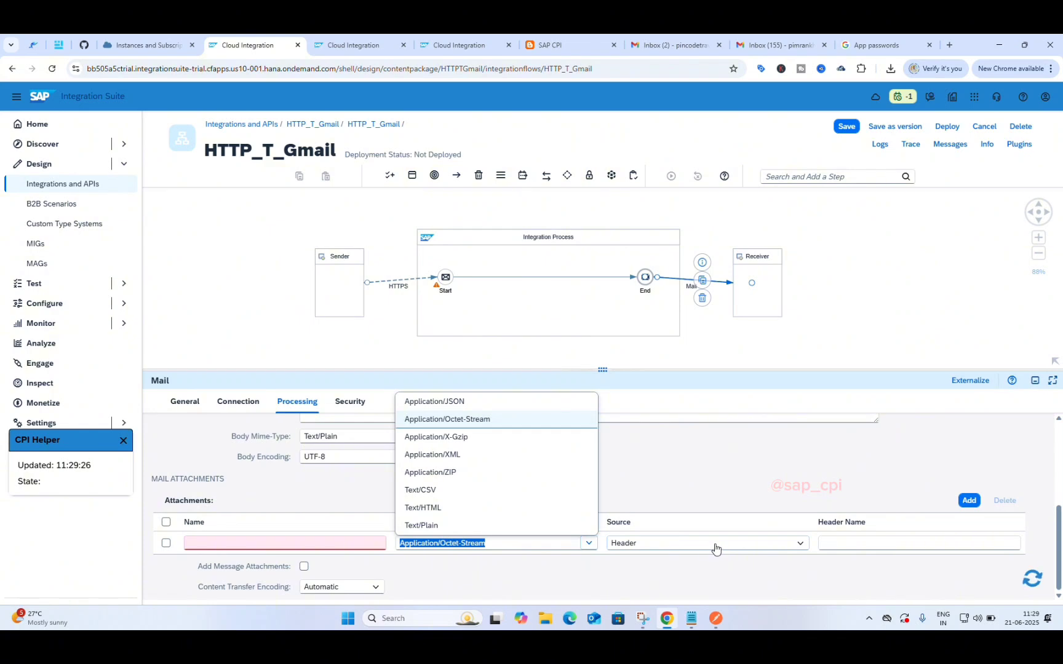
click(772, 543)
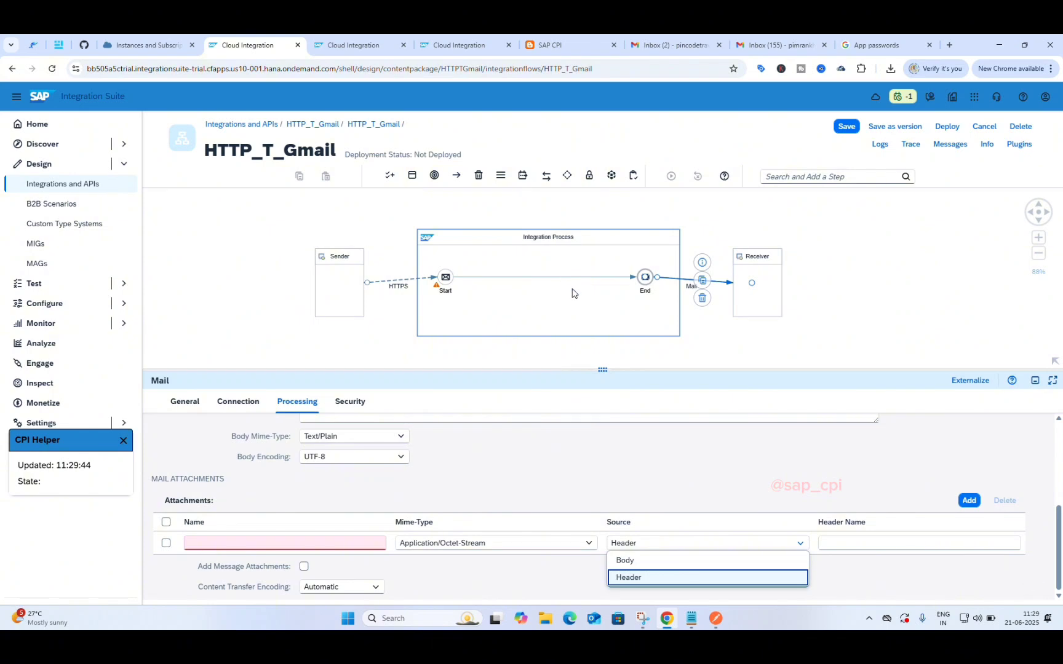
click(674, 578)
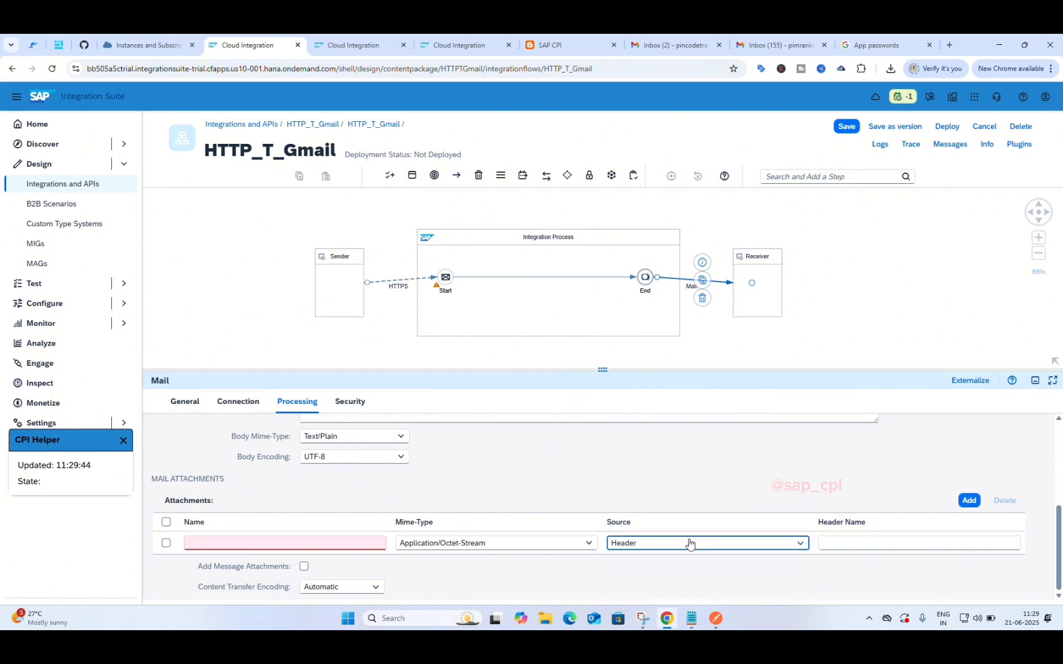
Step: Fix the attachment's Header Name typos so it reads ${header.name}, keeping Application/Octet-Stream
click(847, 545)
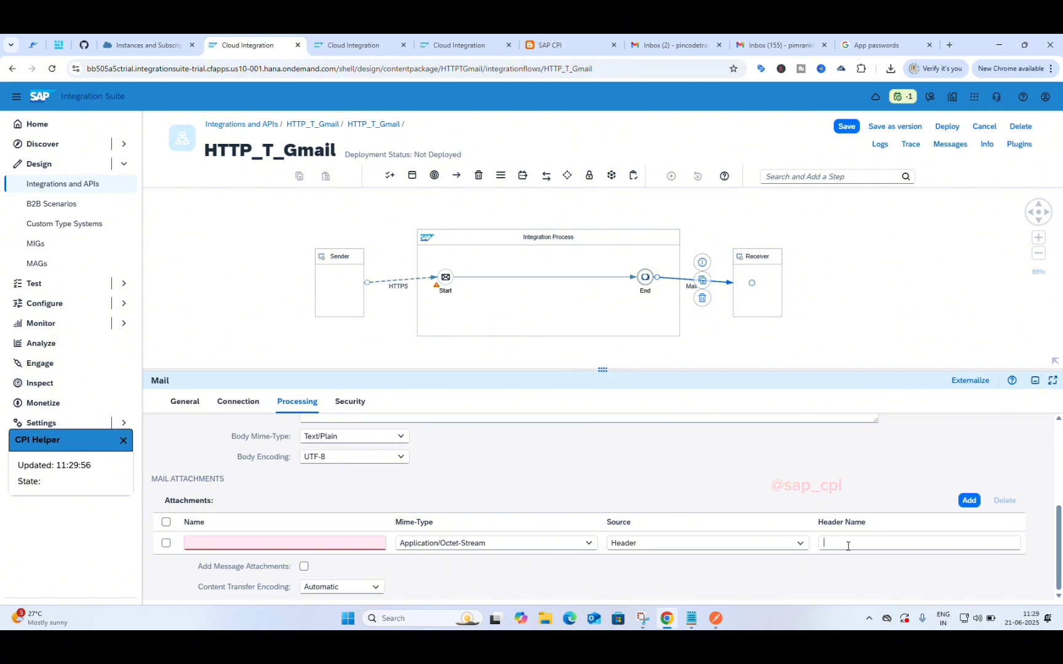
text($)
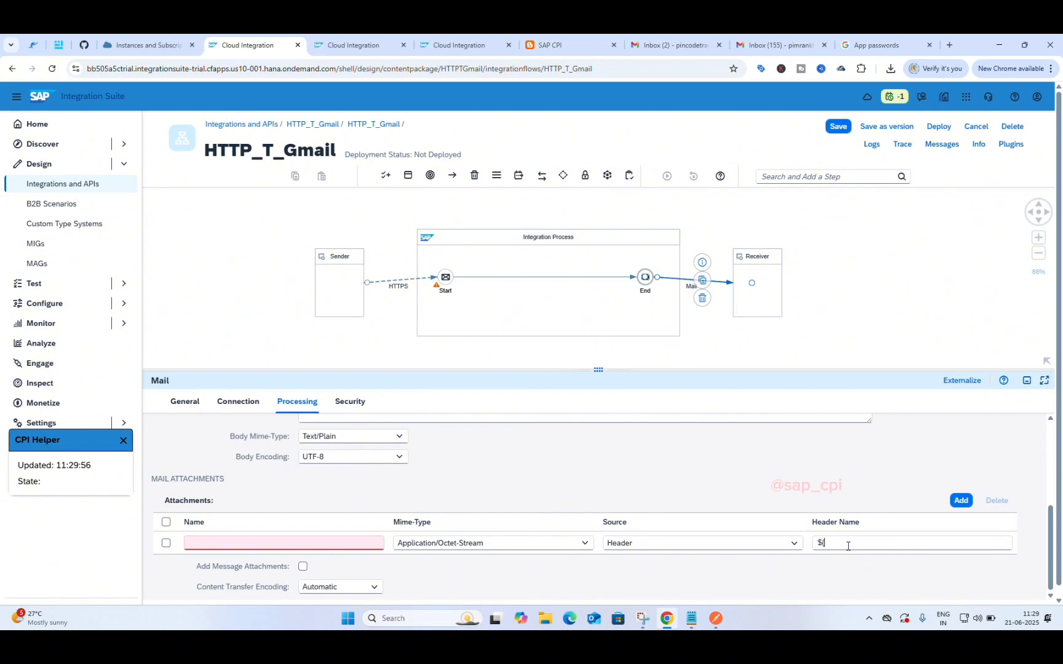
text({heas)
text(er)
text(.)
click(367, 543)
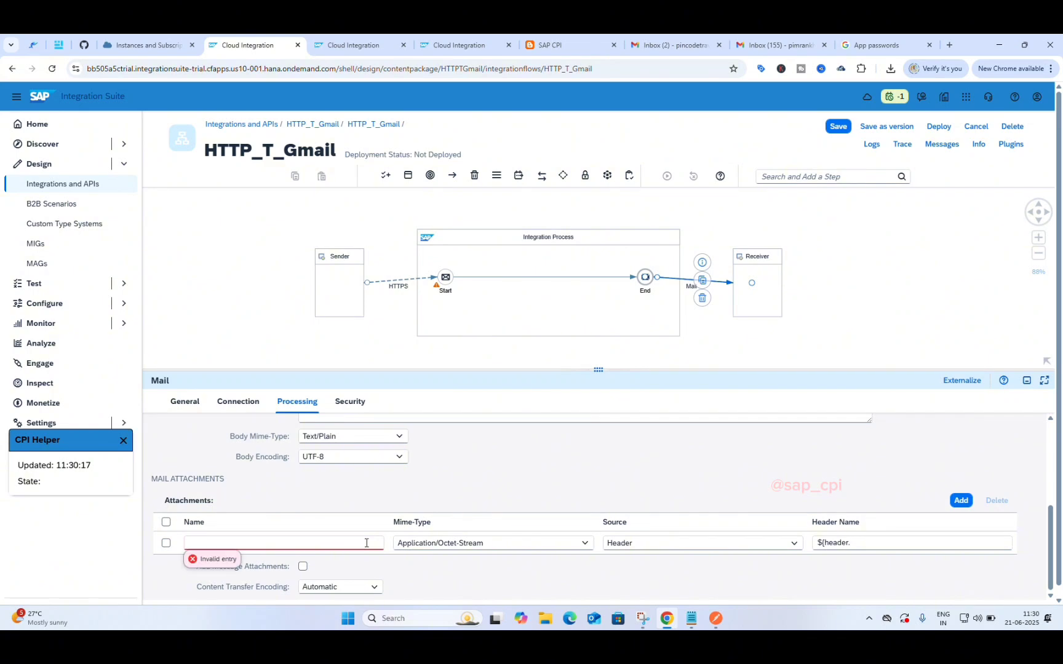
scroll(481, 465, up, 5)
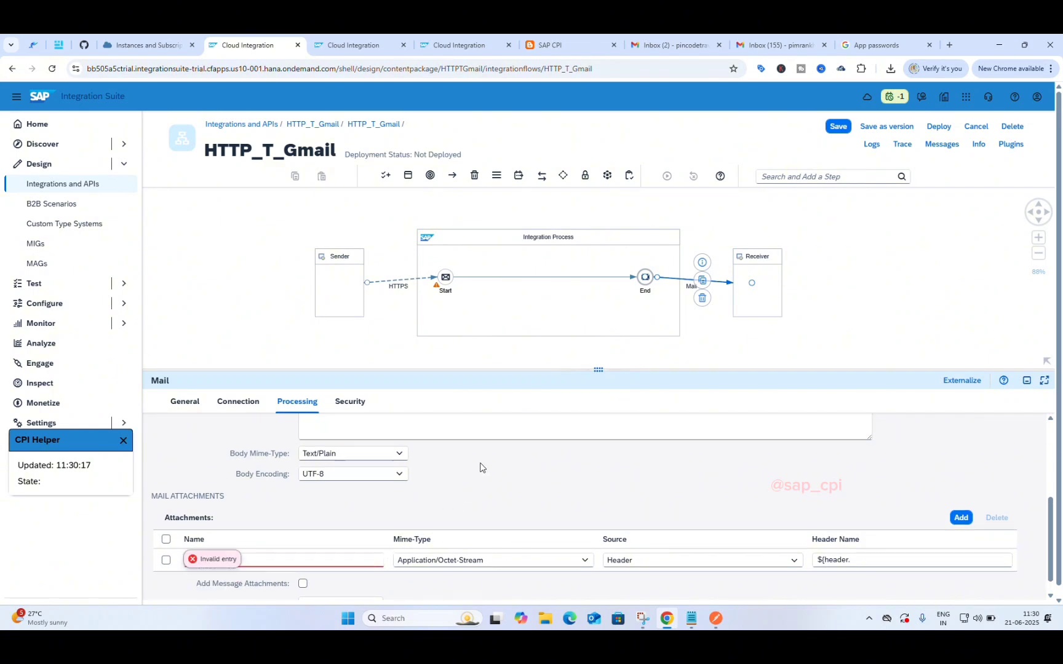
click(360, 519)
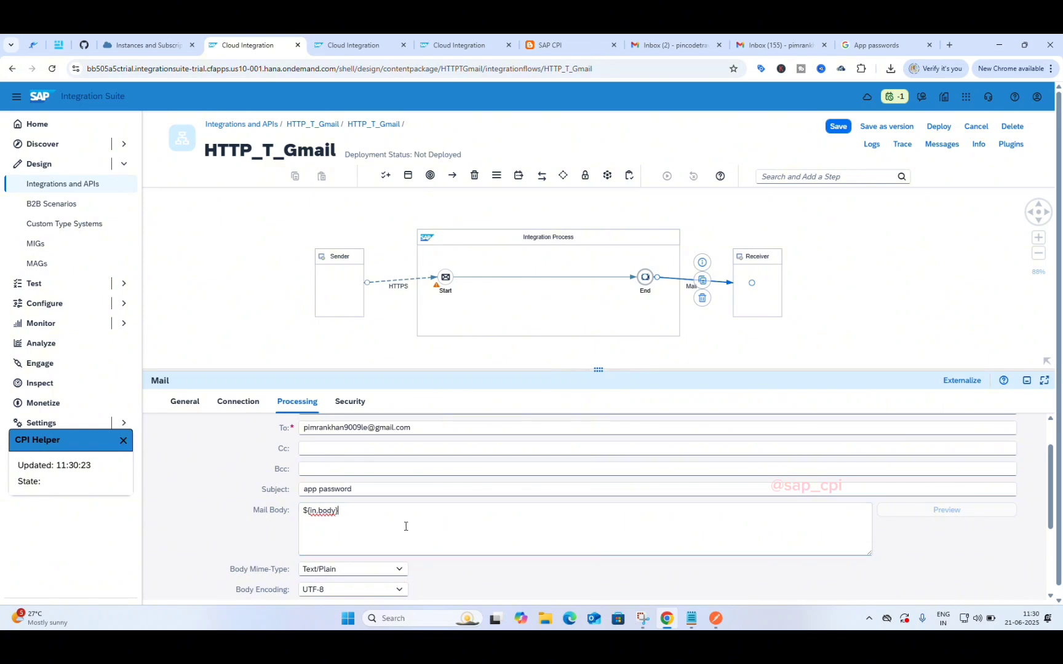
scroll(406, 526, down, 2)
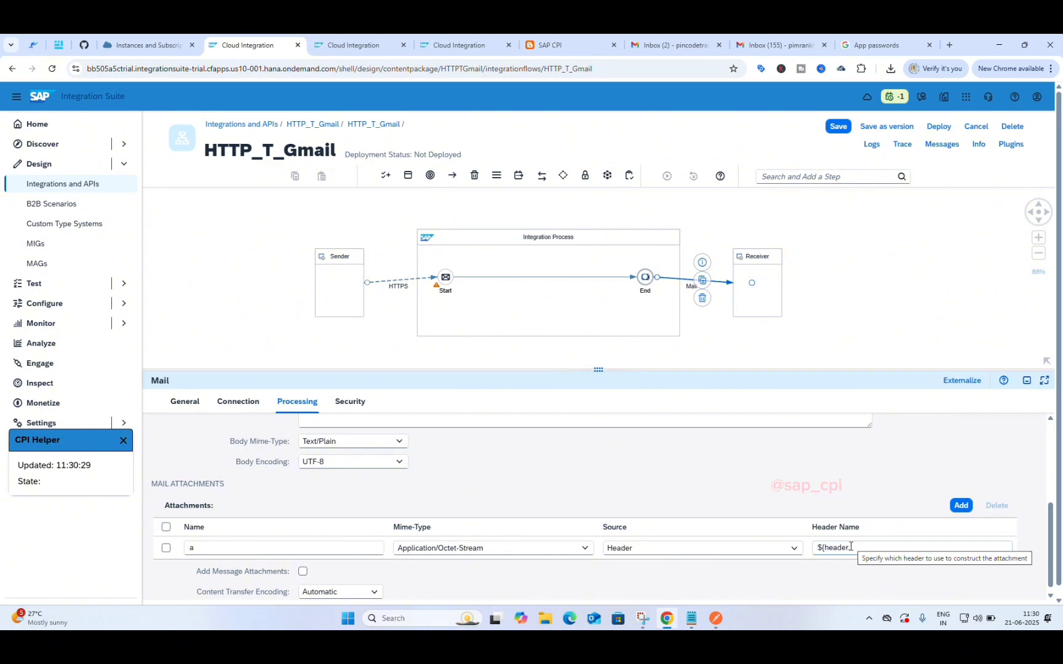
text(.)
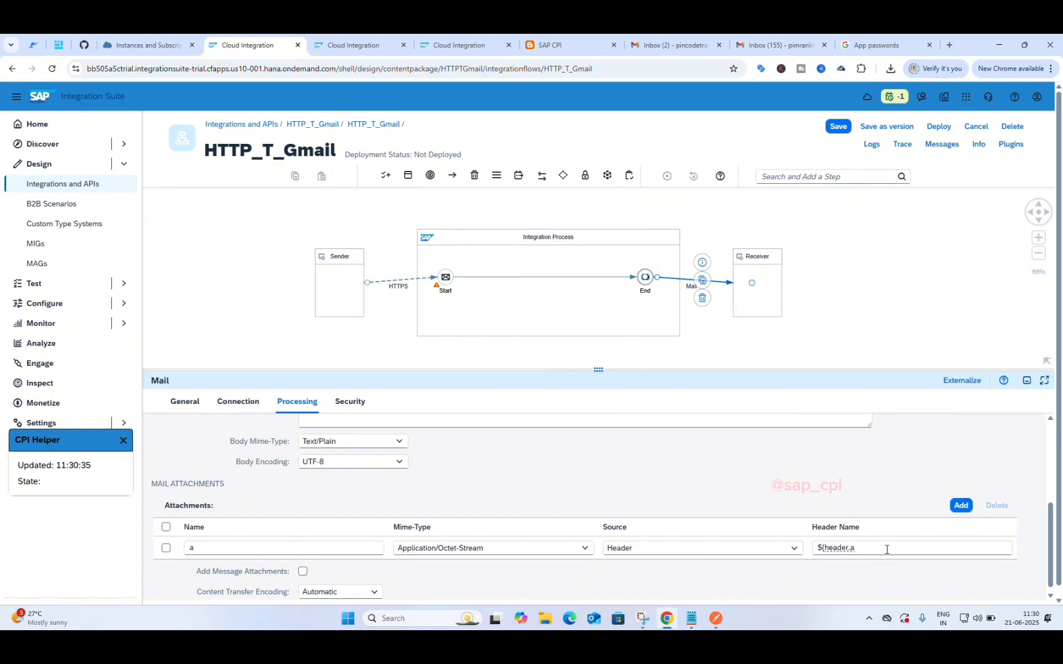
text(apples)
key(BackSpace)
key(BackSpace)
key(BackSpace)
key(BackSpace)
text(name)
click(586, 548)
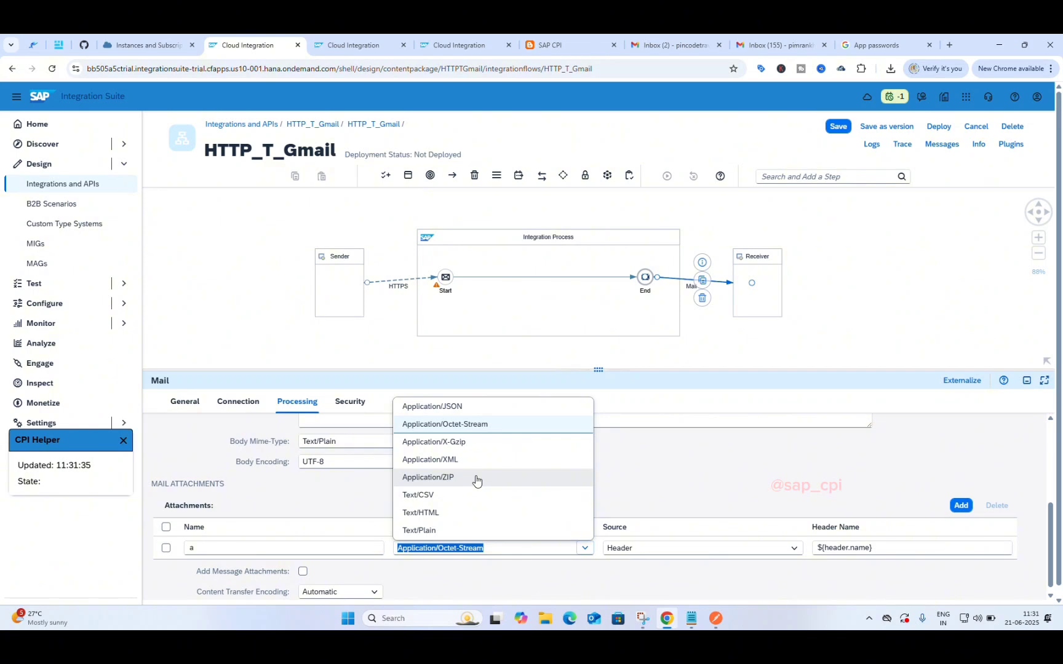
click(486, 584)
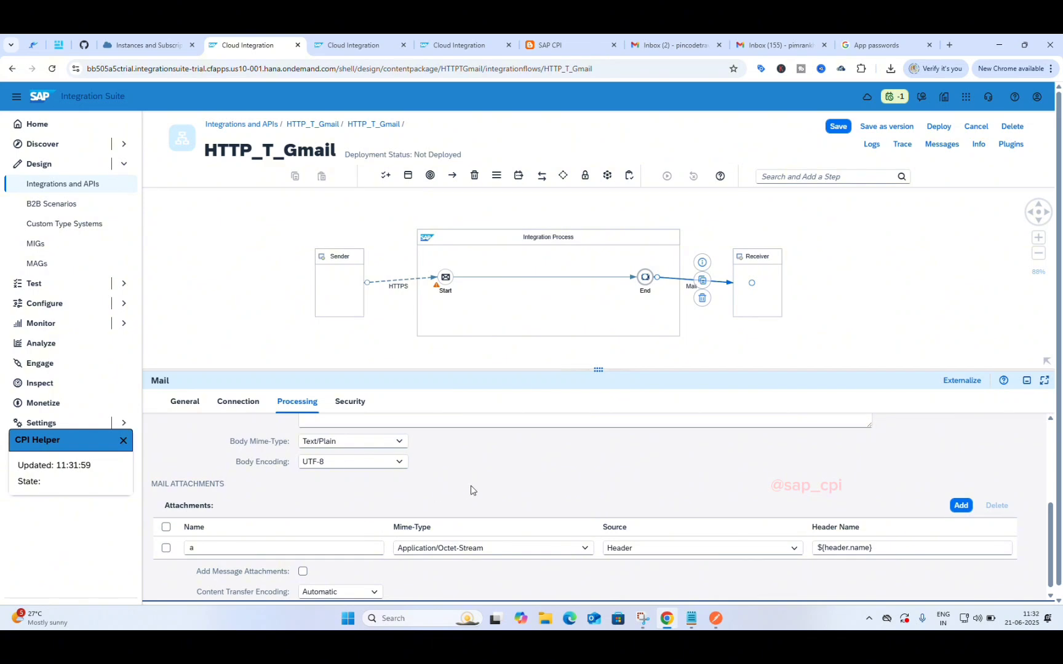
scroll(688, 497, up, 5)
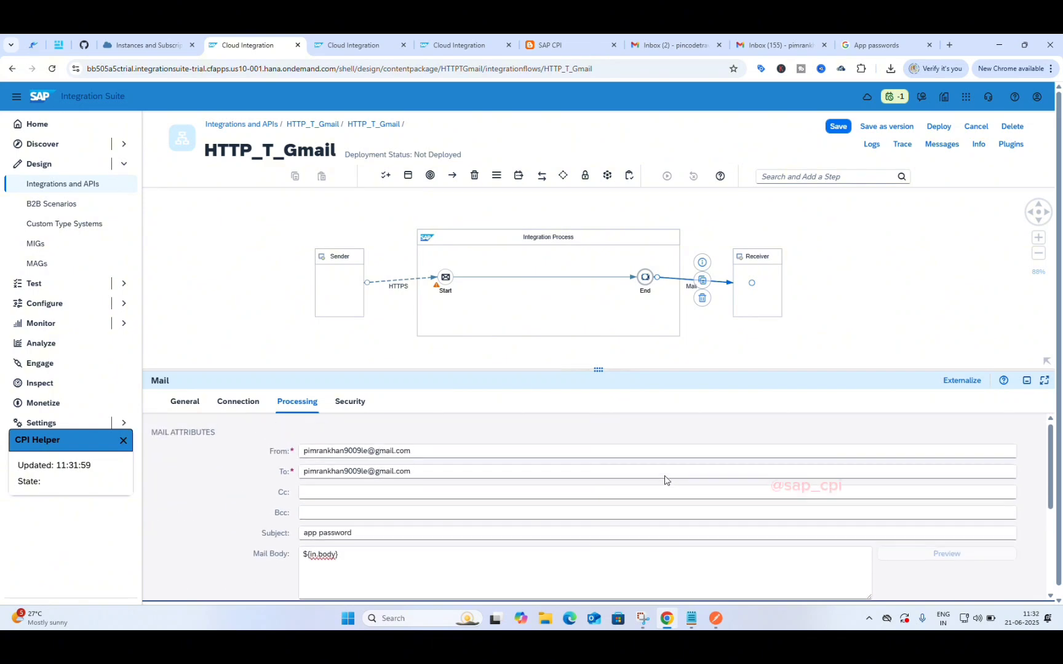
scroll(667, 482, down, 5)
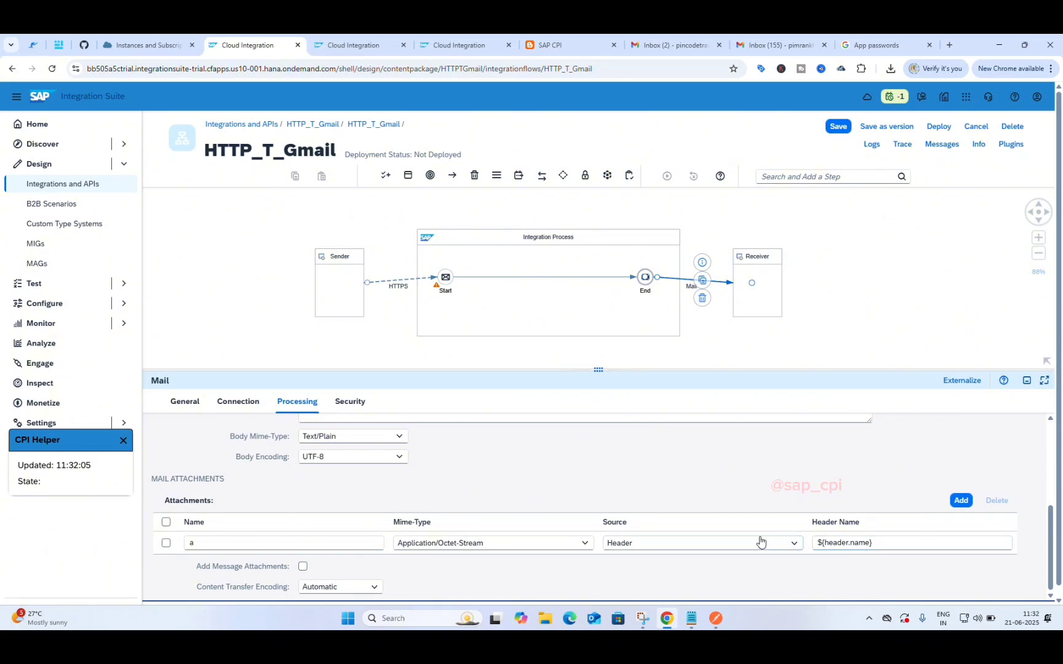
click(665, 545)
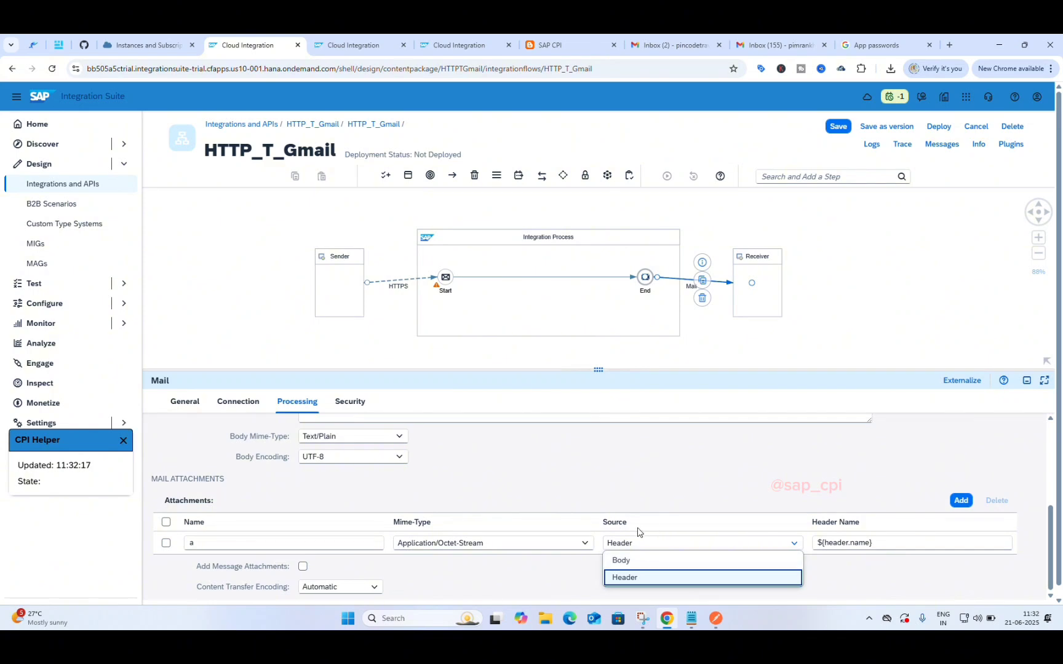
click(326, 531)
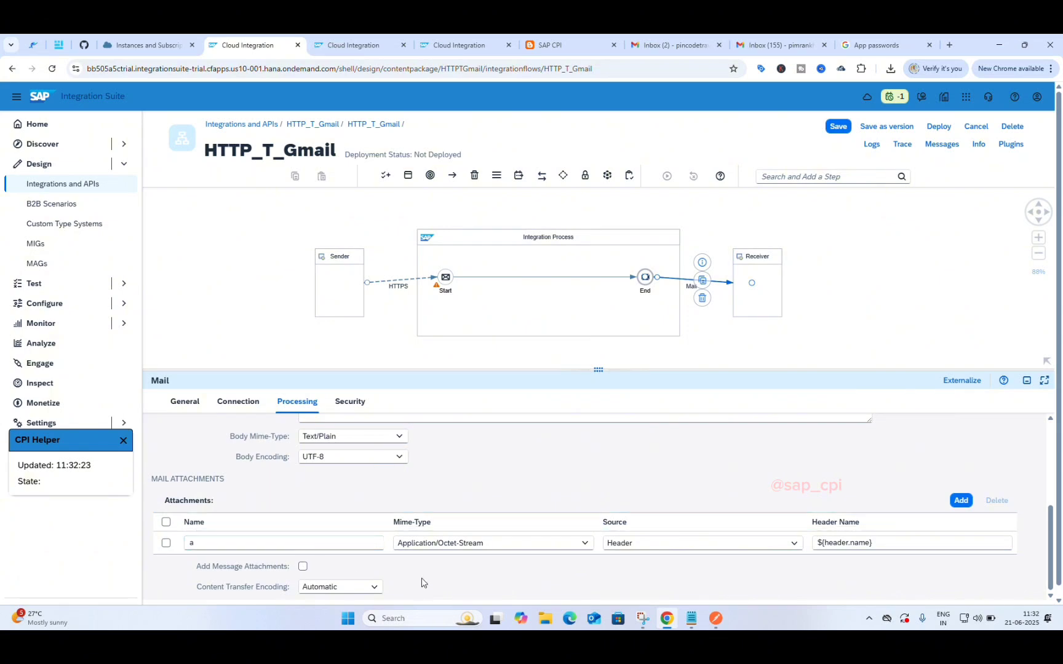
scroll(430, 488, up, 1)
scroll(431, 488, up, 1)
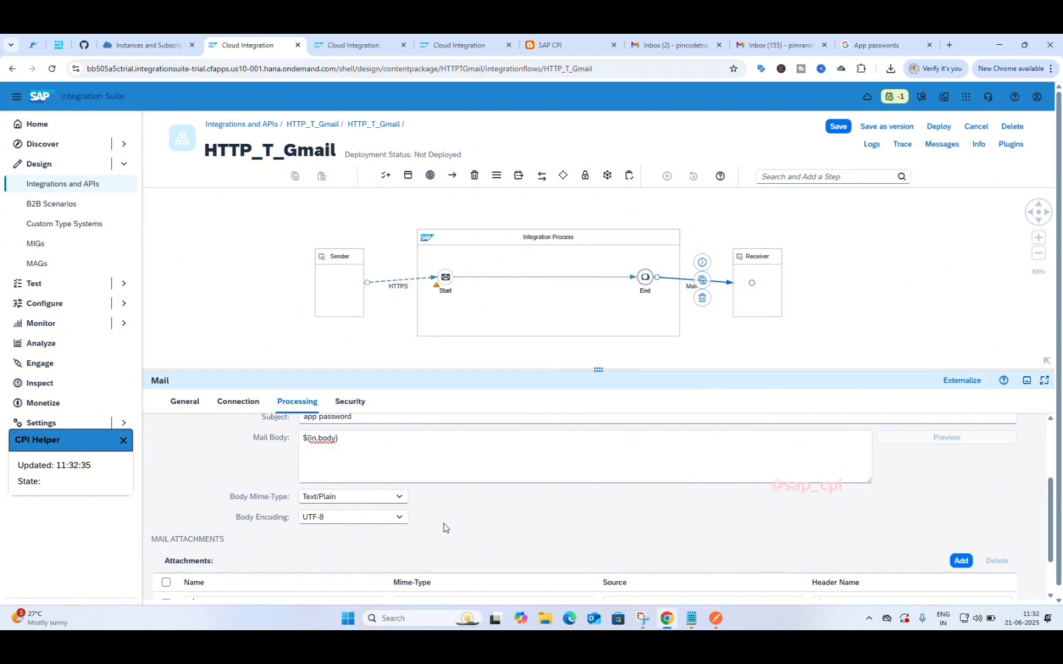
scroll(443, 527, down, 1)
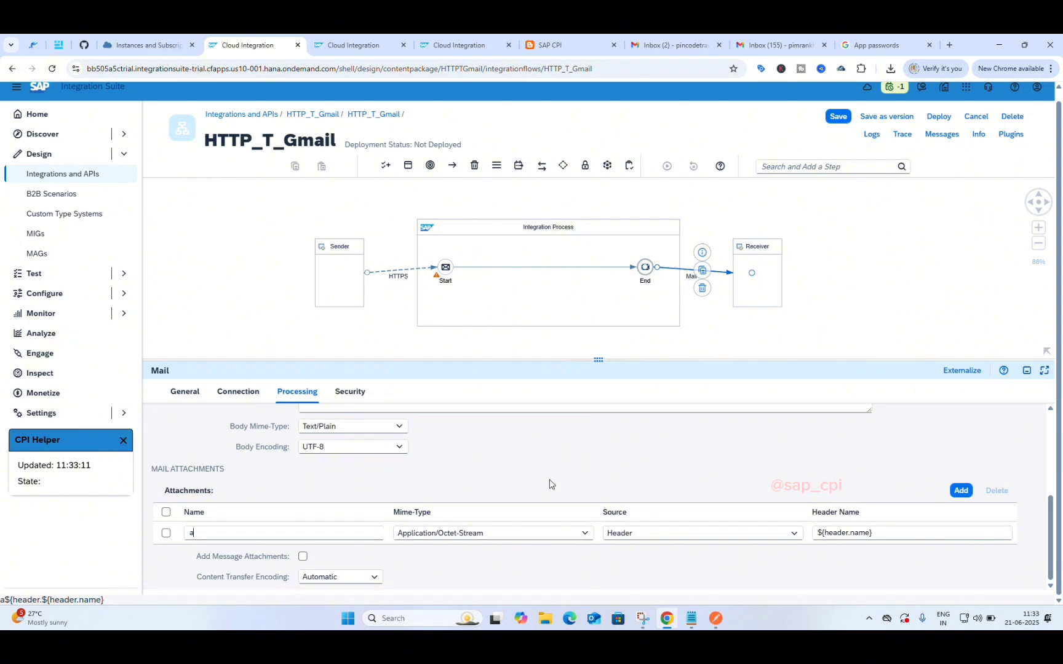
scroll(541, 493, up, 3)
scroll(541, 494, down, 2)
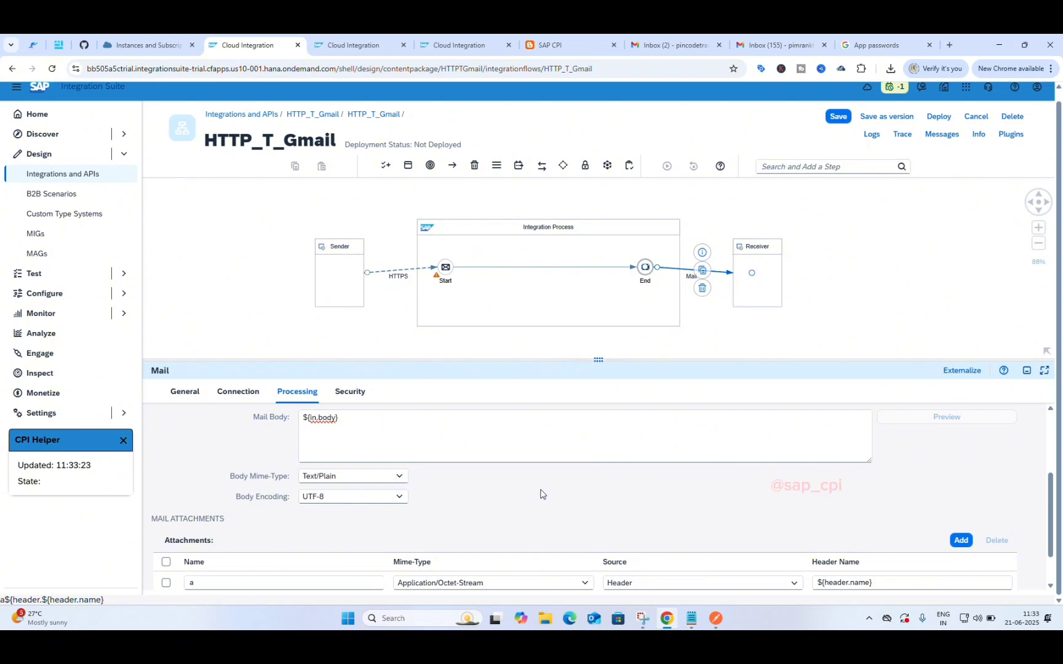
Step: Compose a Gmail message, try attaching a Desktop file (blocked as SCCHost.exe), and discard the draft
click(762, 38)
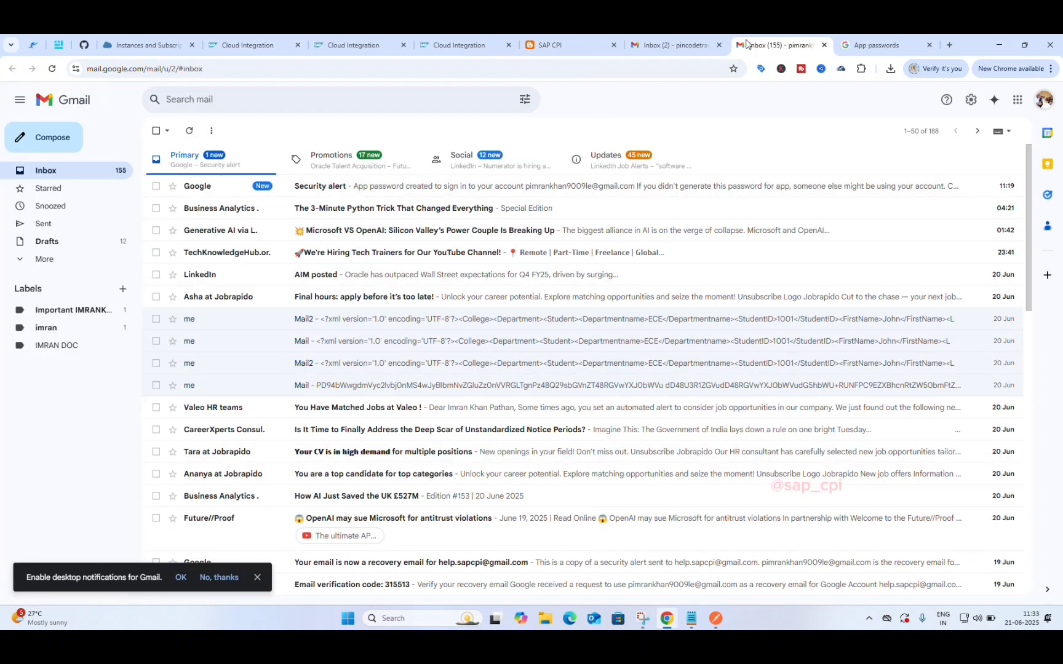
click(60, 145)
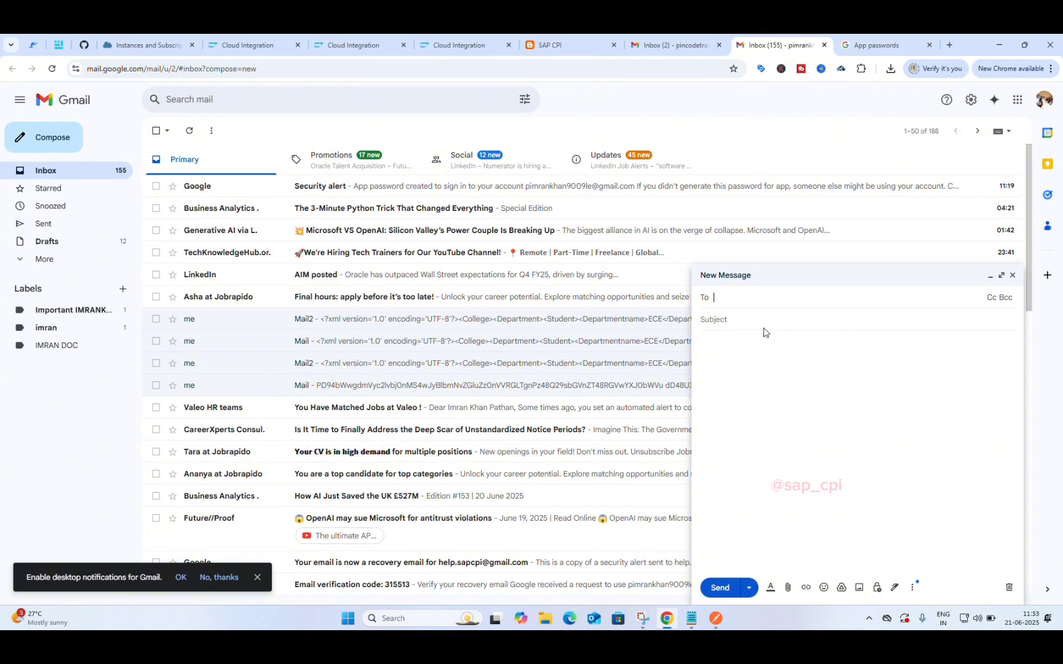
click(746, 387)
click(788, 589)
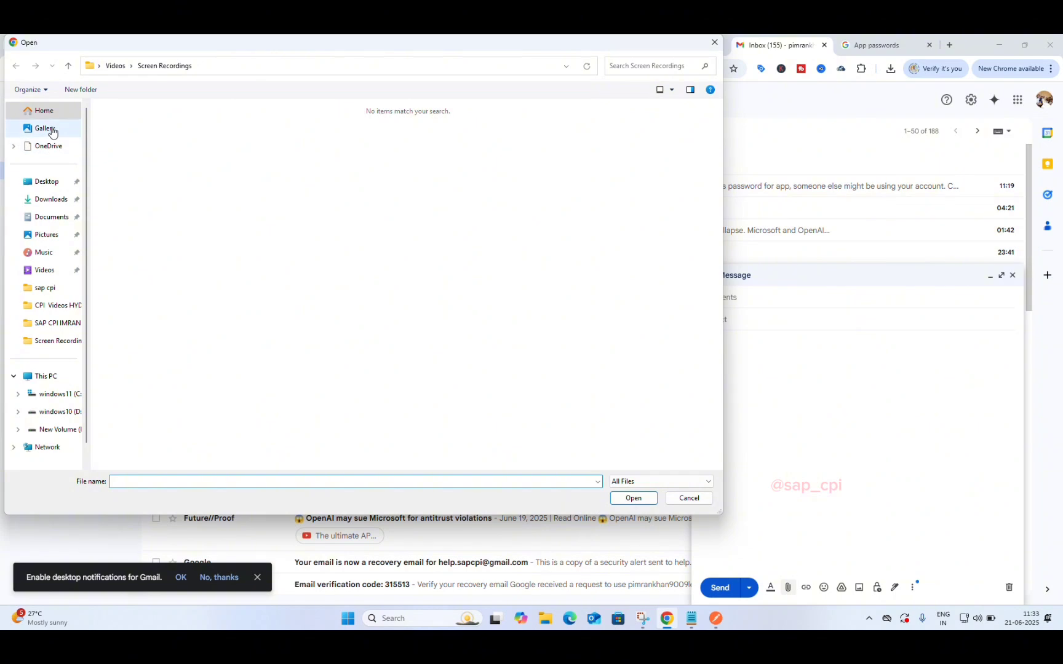
click(59, 181)
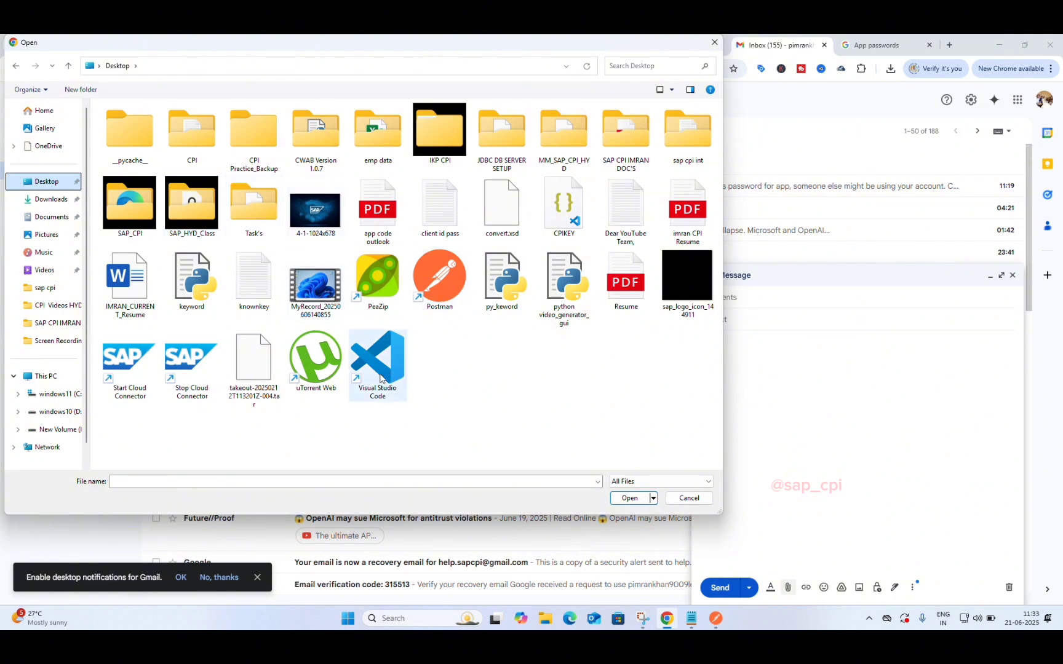
double_click(188, 353)
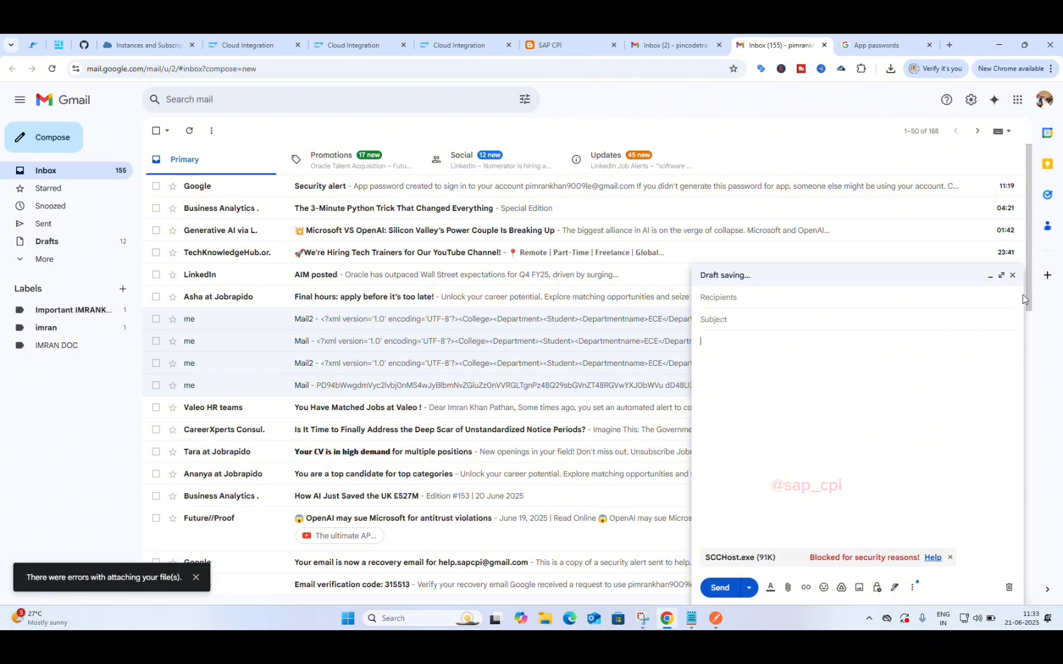
click(1011, 275)
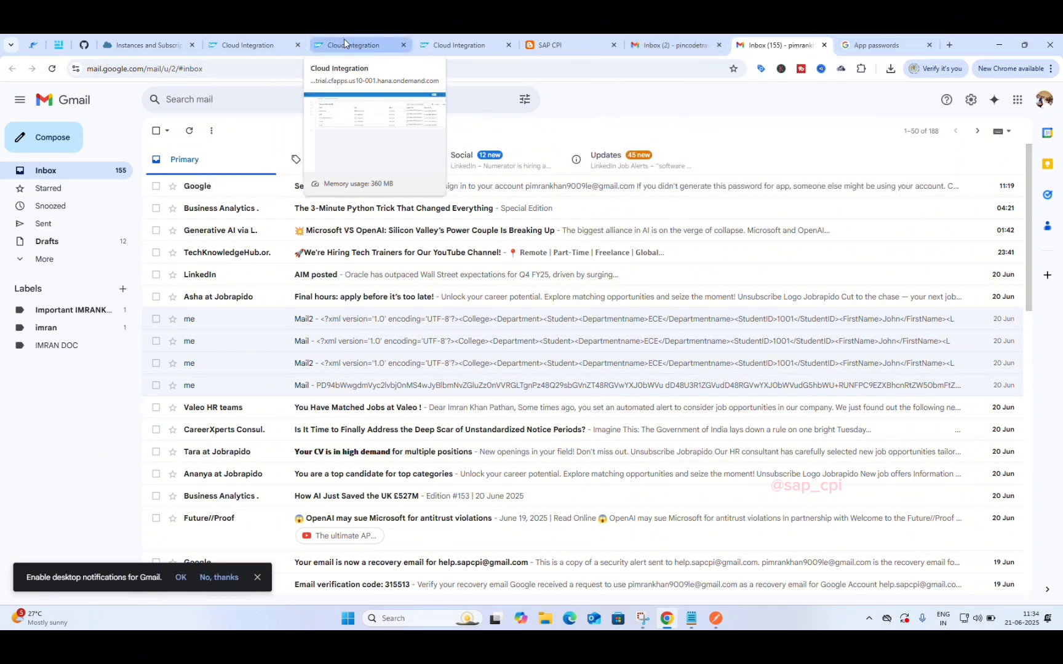
Step: Switch back to the HTTP_T_Gmail iFlow and scroll to the Mail Attachments table
click(246, 45)
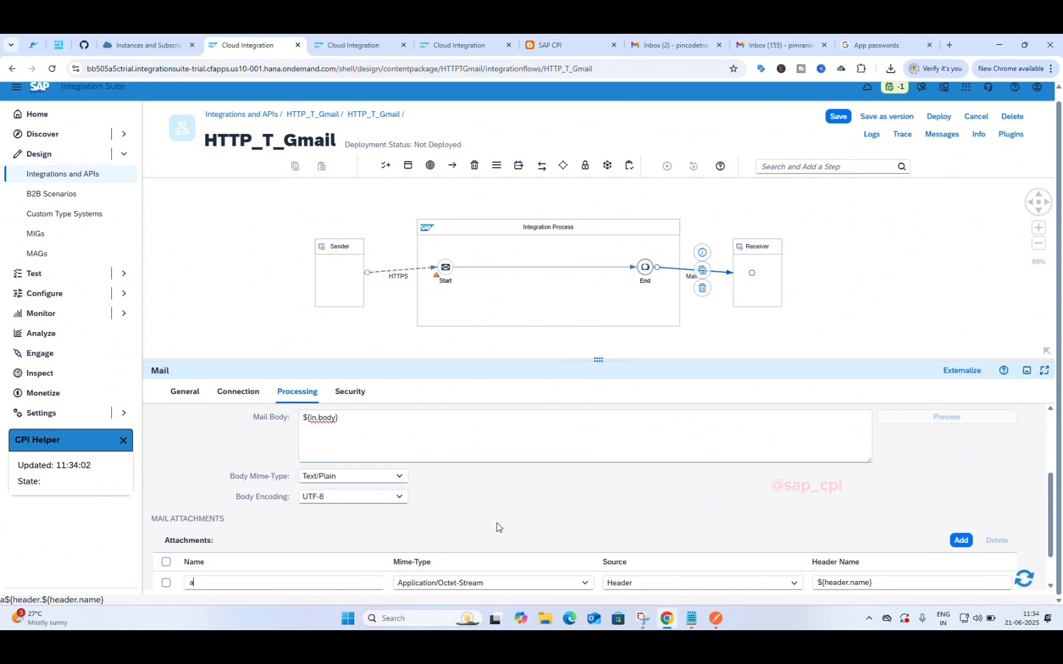
scroll(516, 527, down, 1)
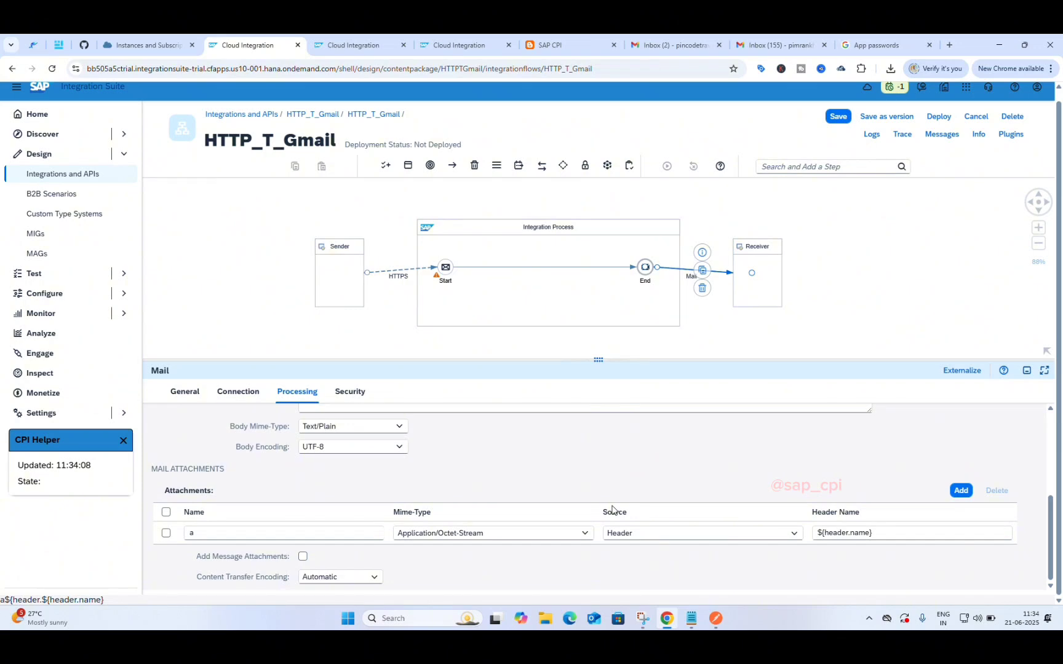
scroll(611, 509, up, 4)
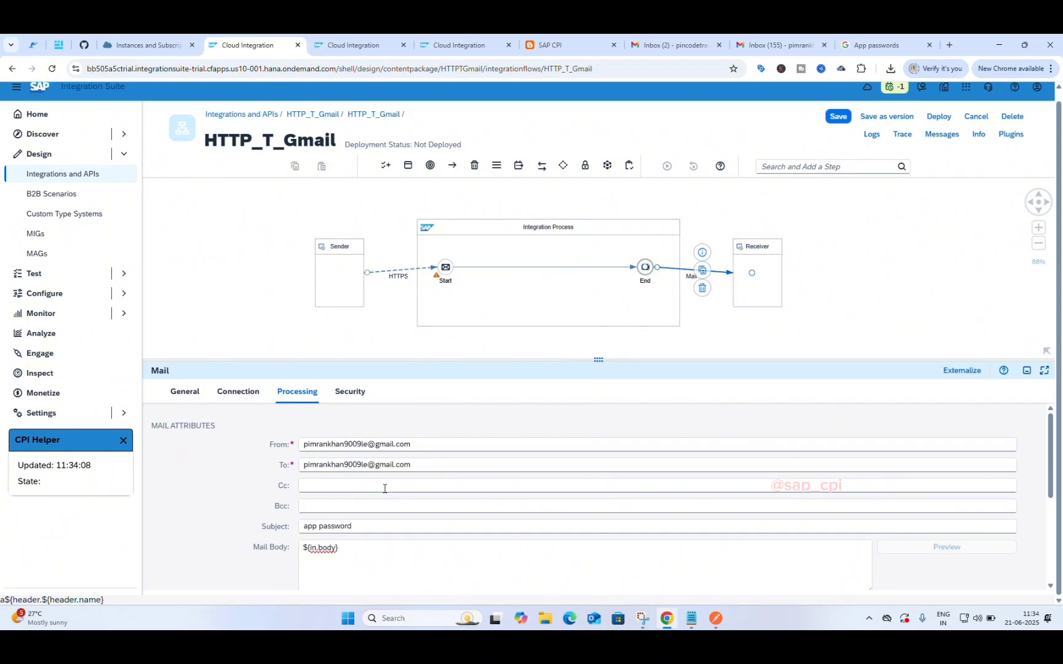
scroll(393, 541, down, 4)
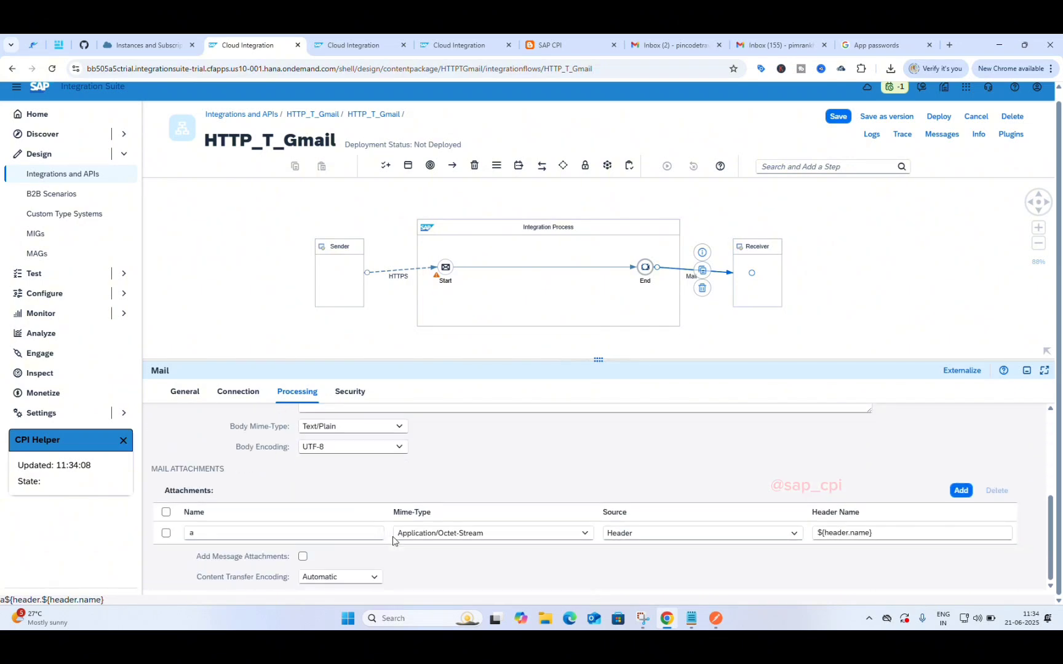
scroll(393, 542, up, 3)
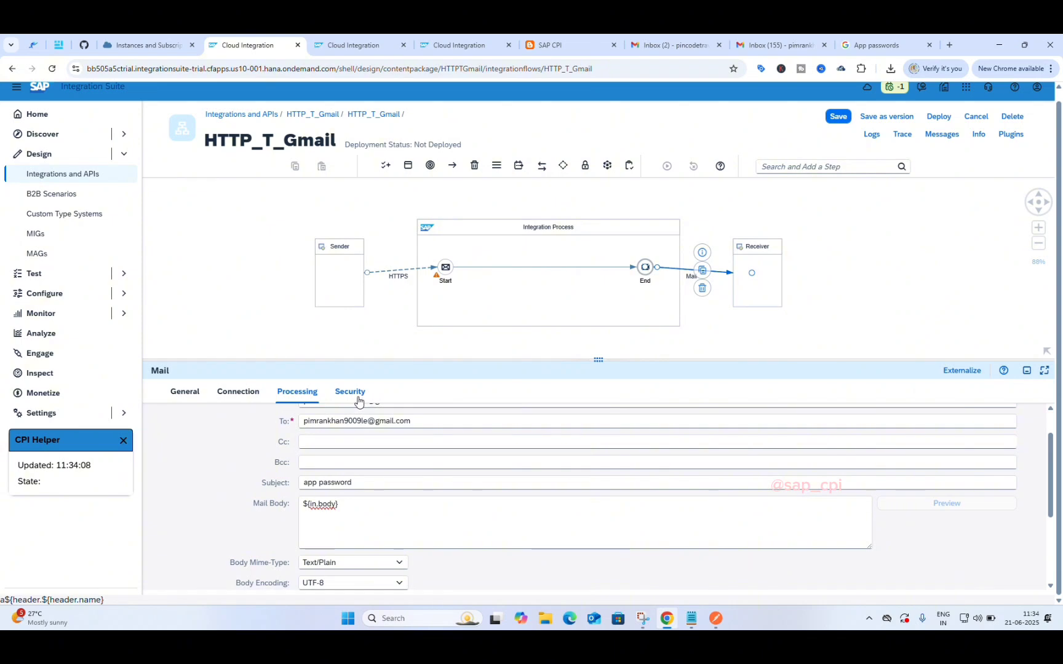
scroll(393, 492, up, 2)
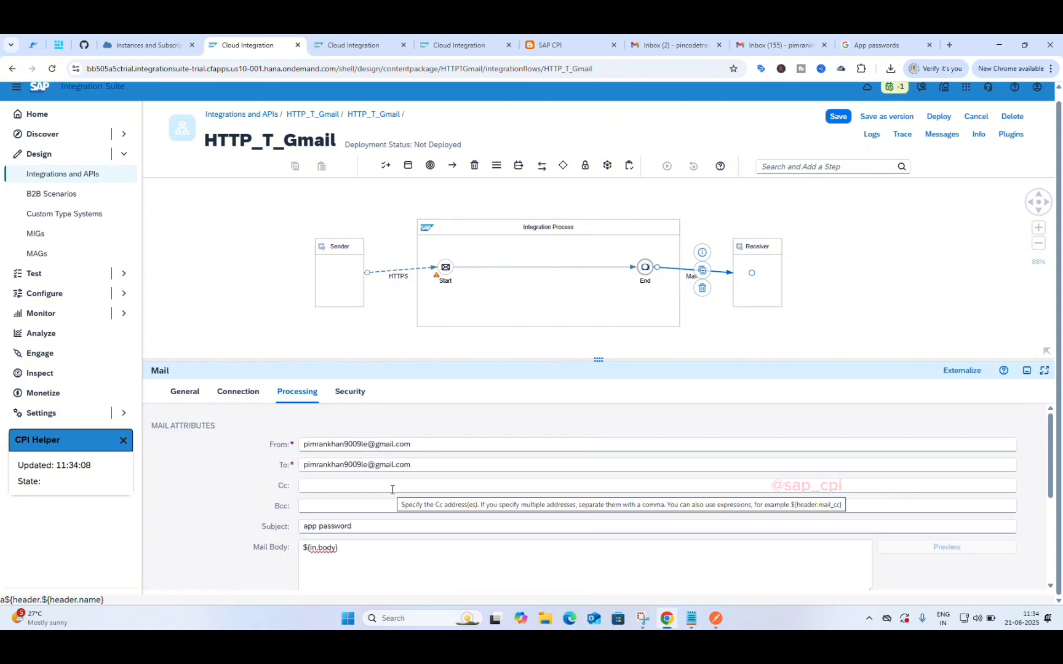
scroll(392, 490, down, 3)
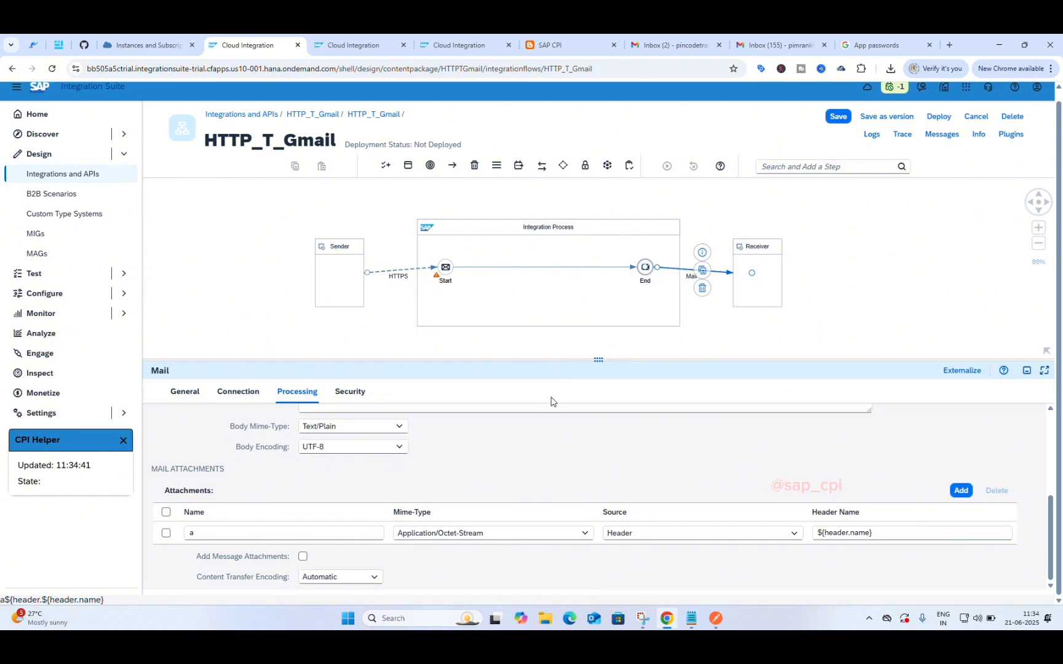
scroll(521, 471, up, 3)
scroll(521, 471, down, 3)
Step: Select the attachment row and delete it from the Mail Attachments table
click(166, 533)
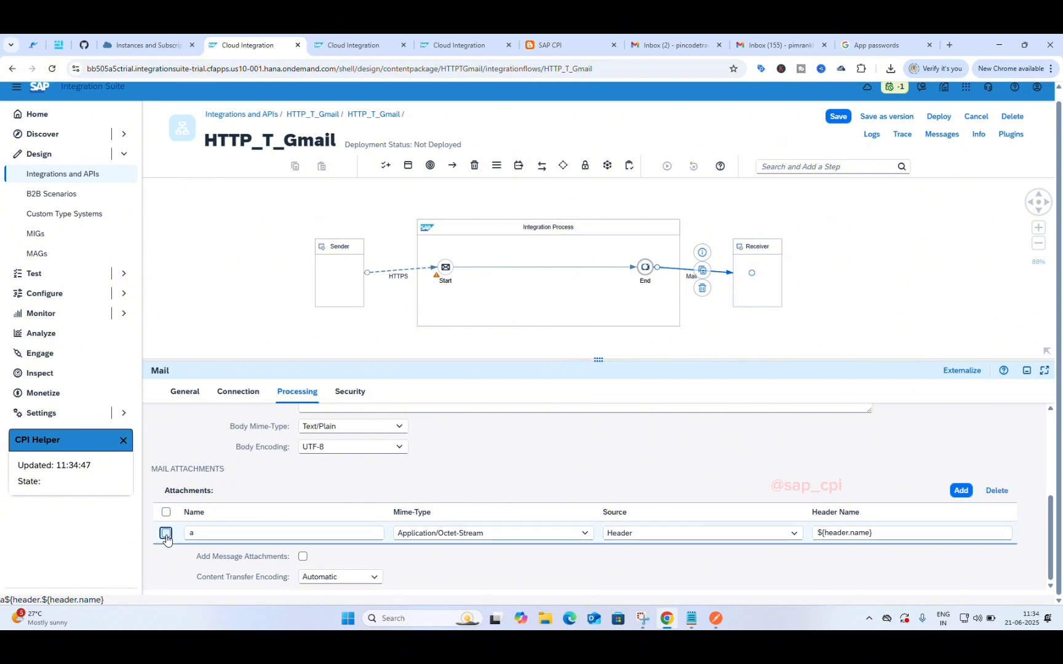
click(987, 491)
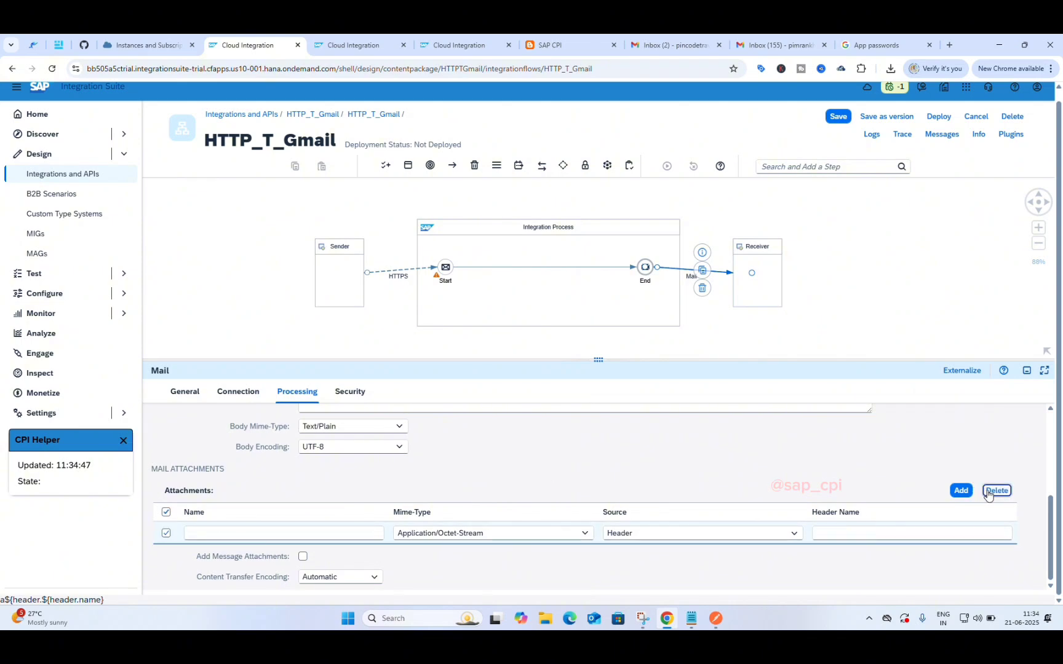
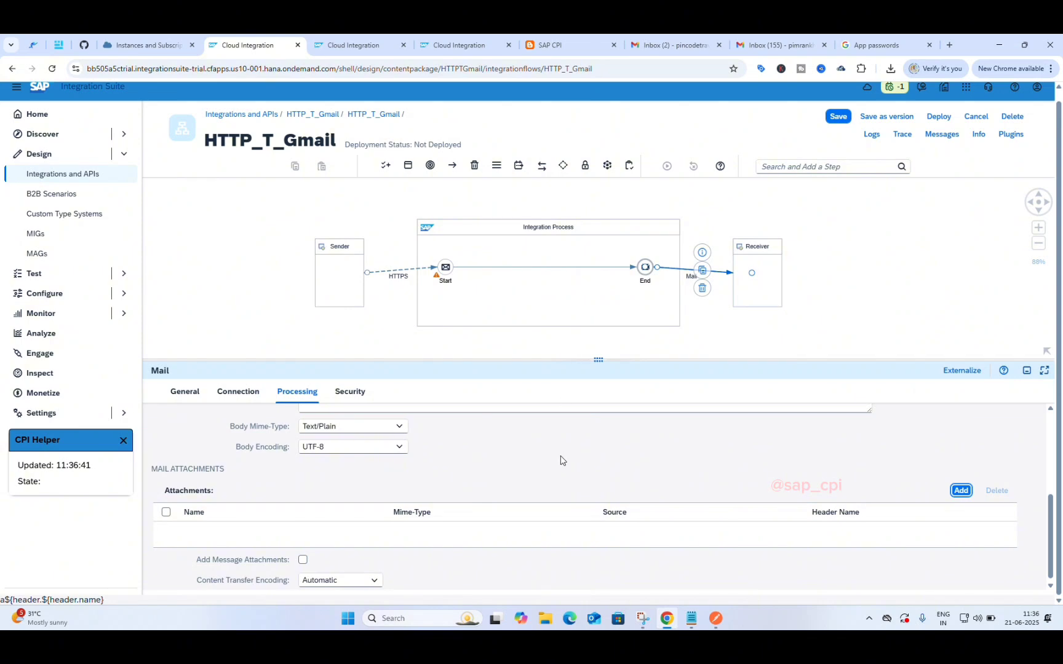
Step: Review the Mail channel's Signature and Encryption Type options under Security, leaving it at None
scroll(517, 466, up, 5)
scroll(384, 529, down, 5)
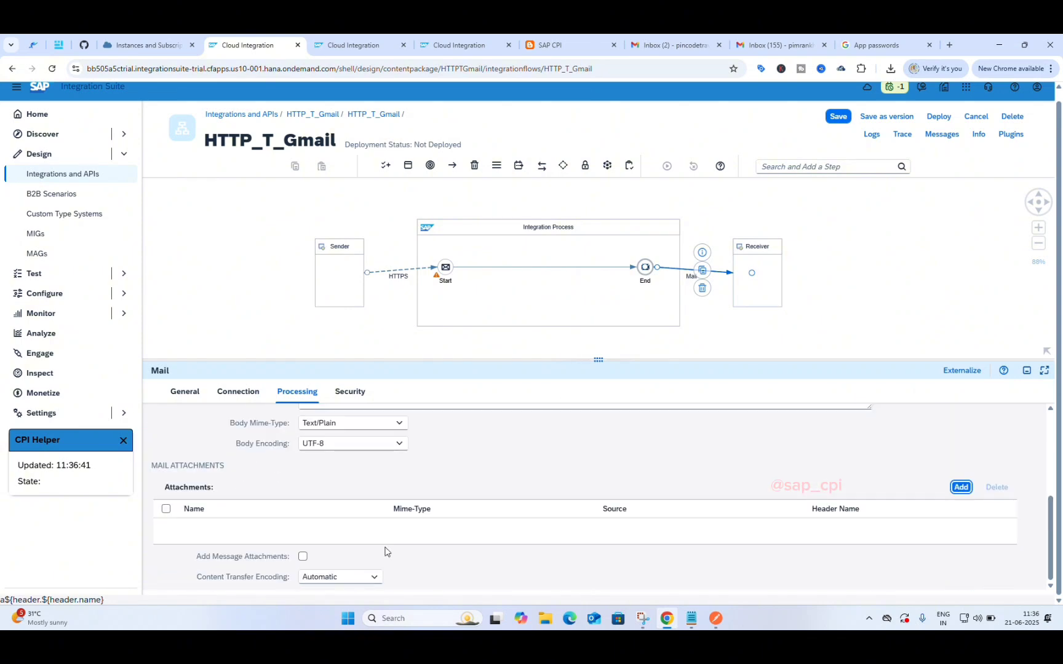
scroll(385, 551, up, 3)
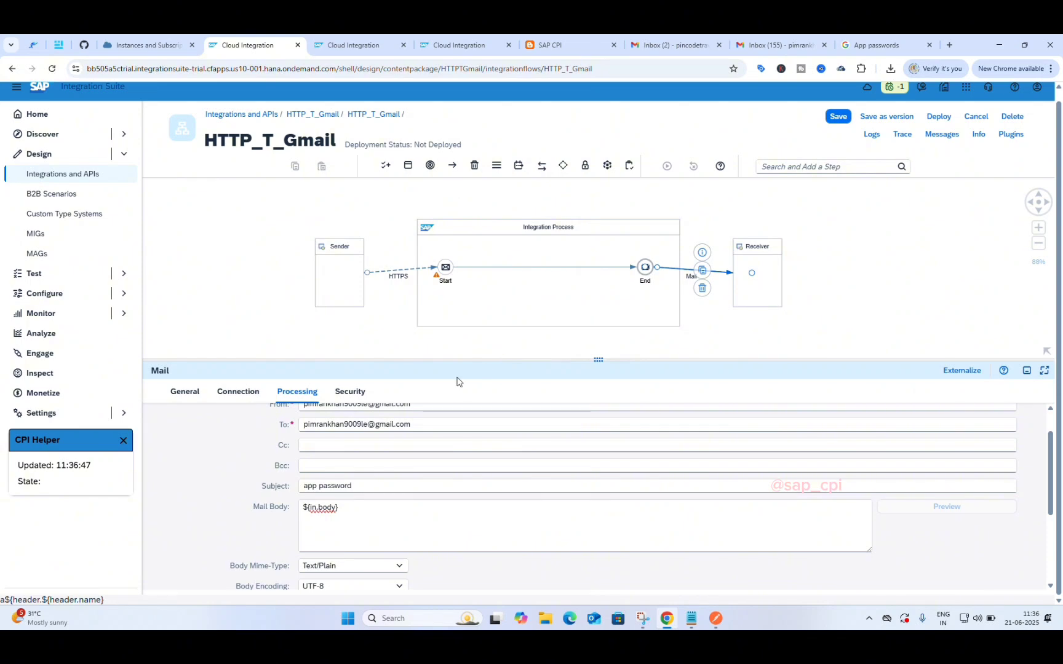
scroll(408, 471, up, 2)
click(345, 392)
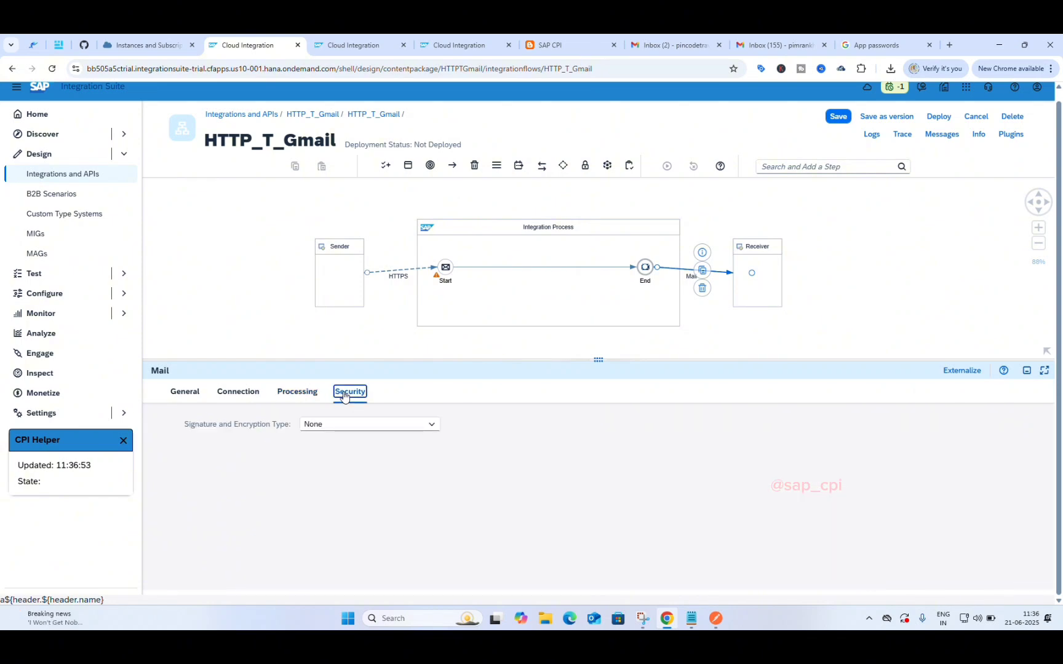
click(443, 429)
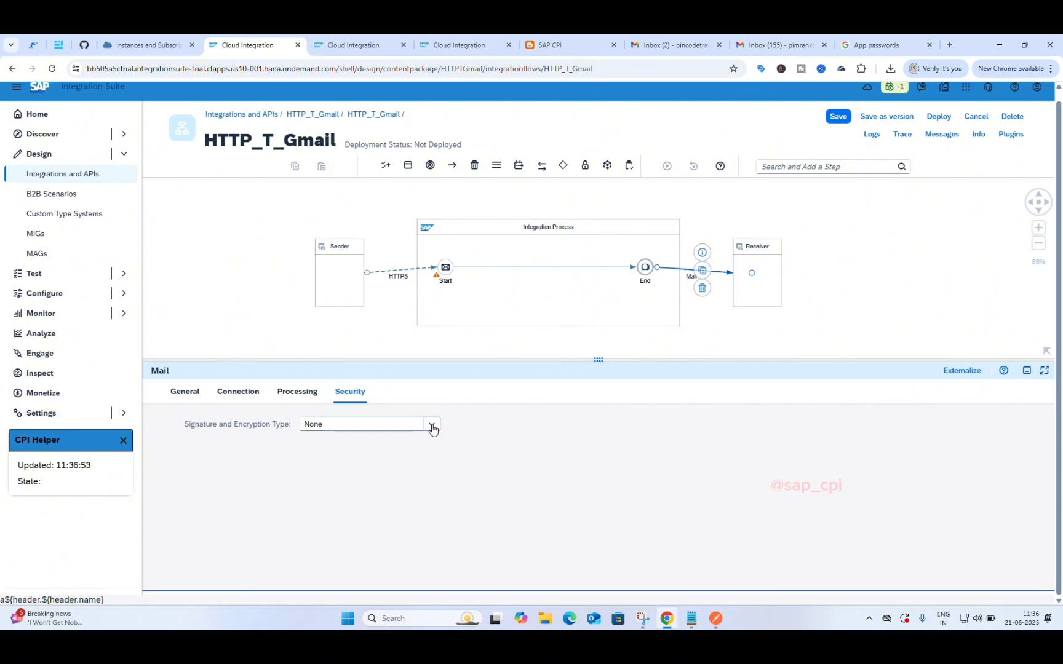
click(431, 425)
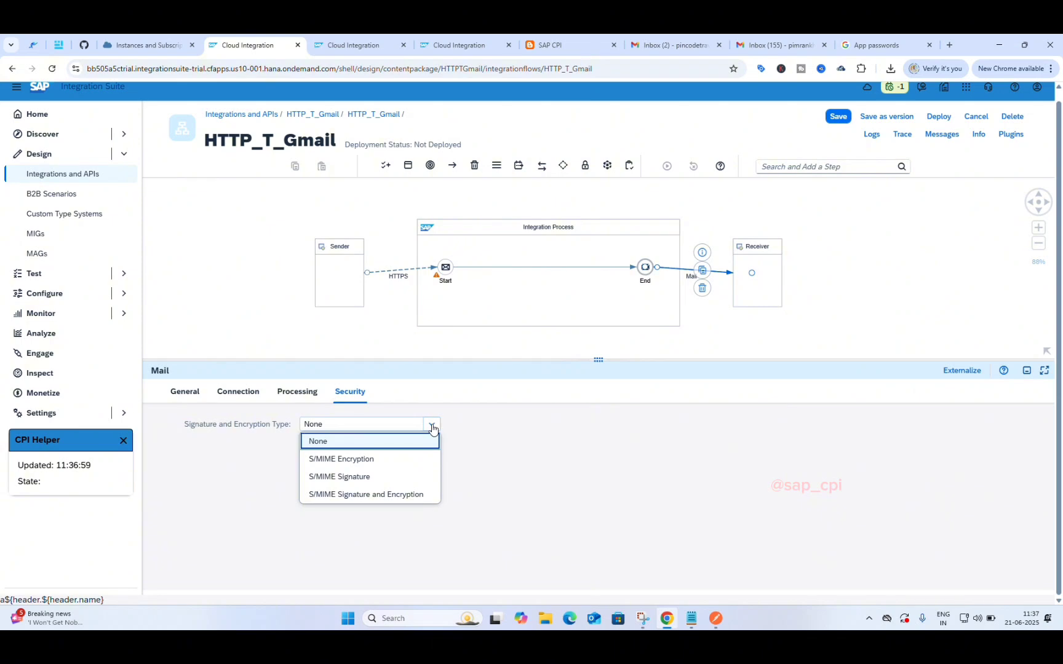
click(485, 444)
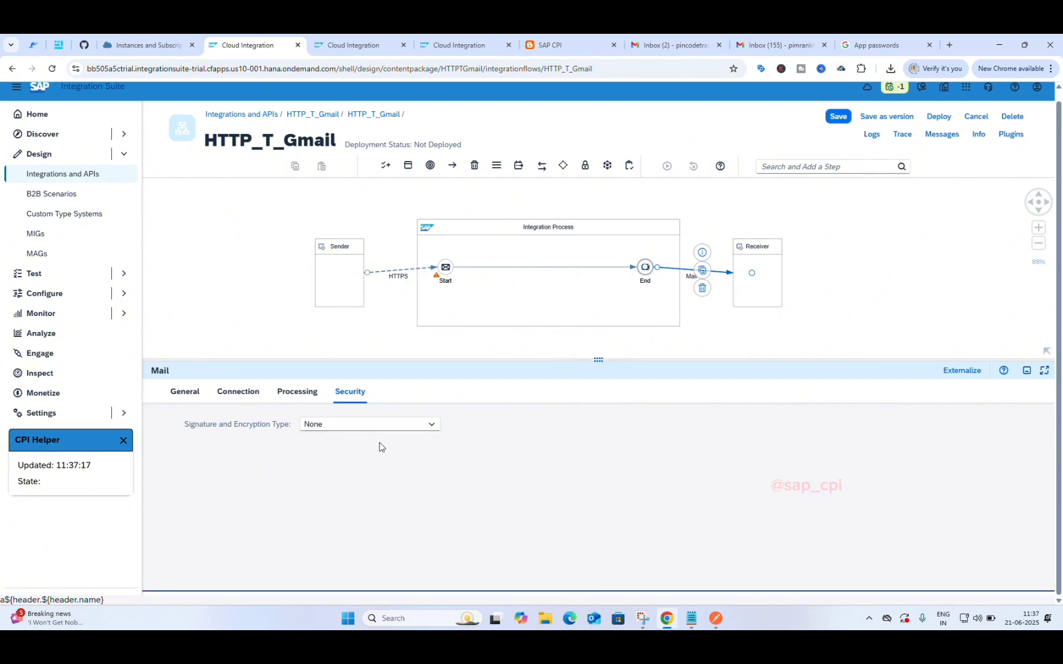
click(396, 426)
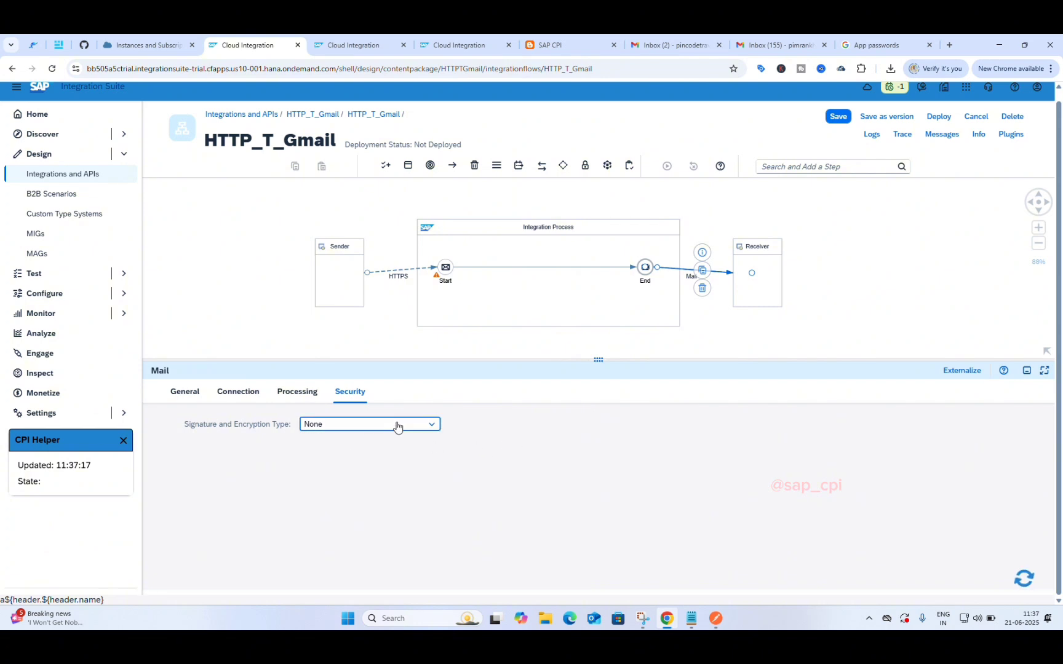
click(506, 438)
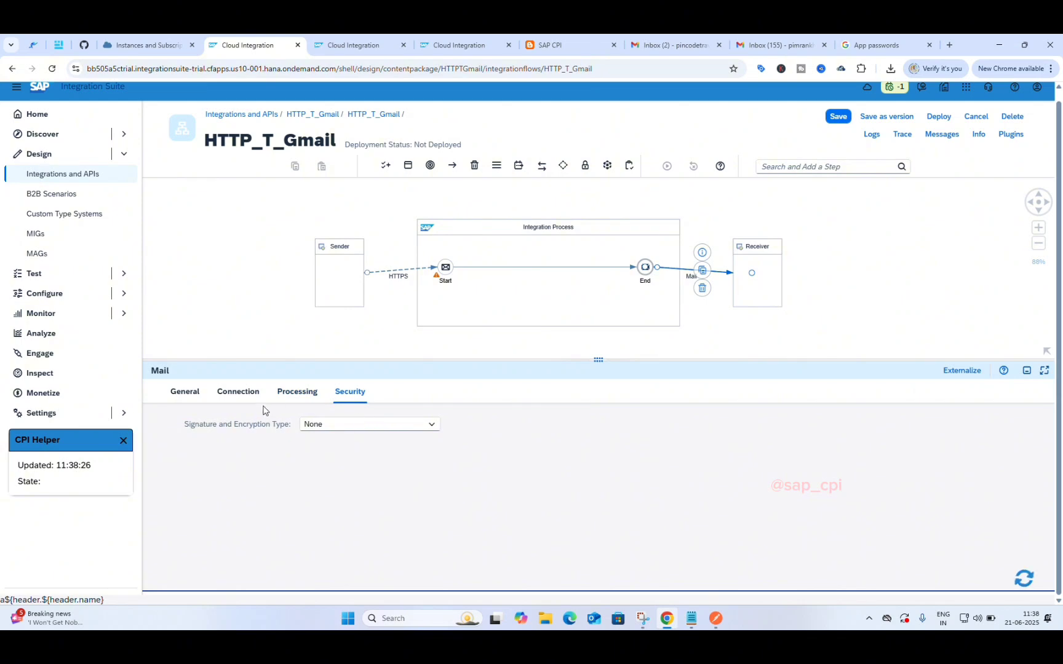
Step: Check the Mail channel's Processing, Connection and General tabs, then show the HTTP_T_Gmail flow properties
click(288, 395)
click(243, 395)
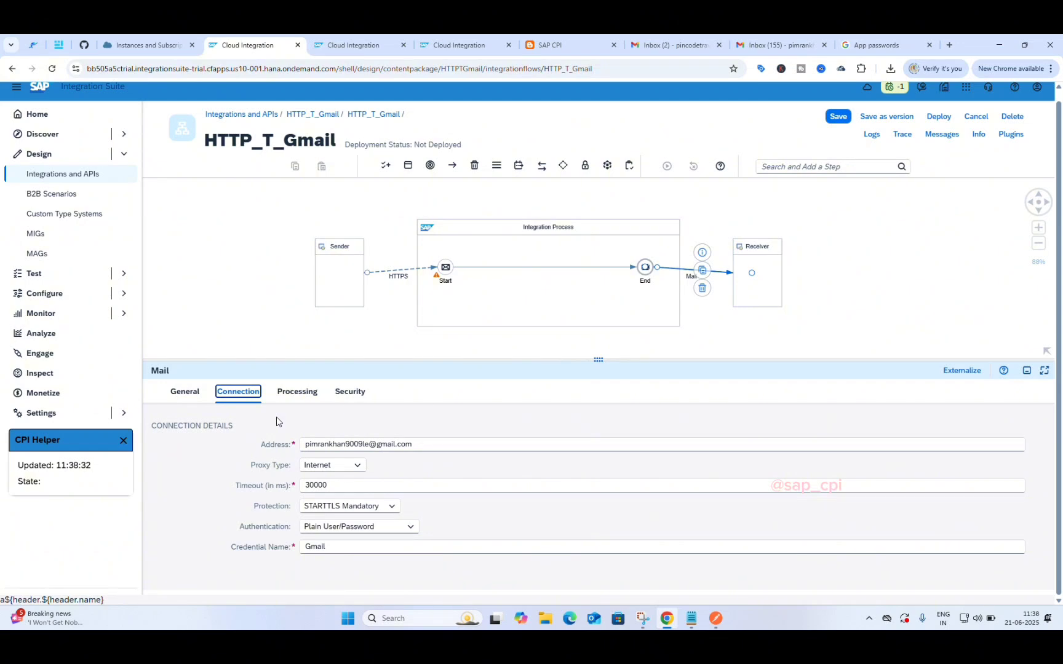
click(179, 395)
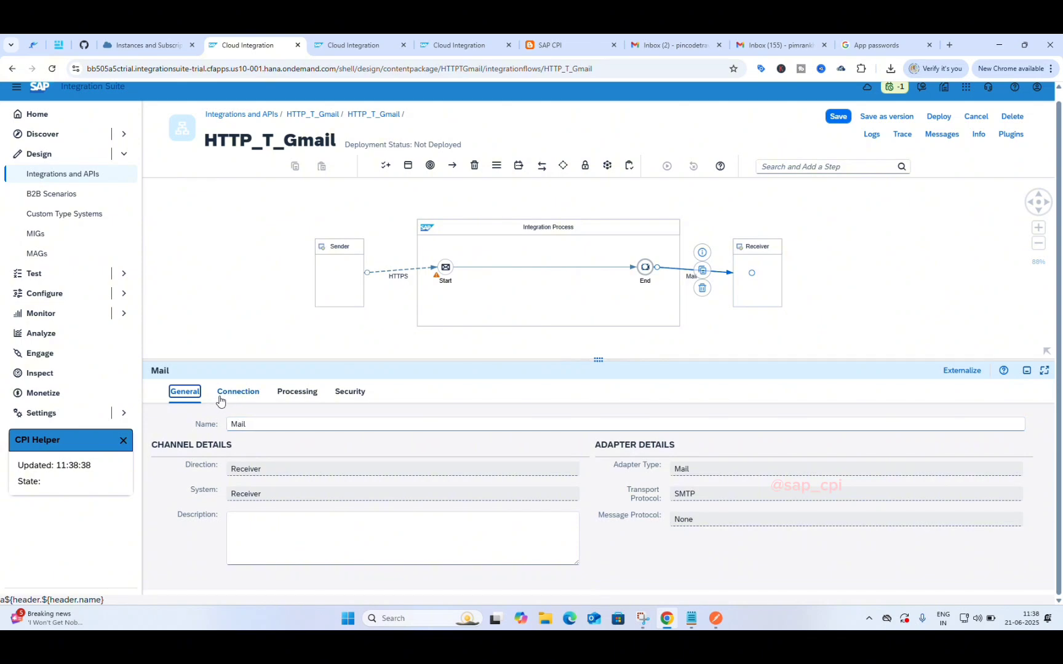
click(243, 390)
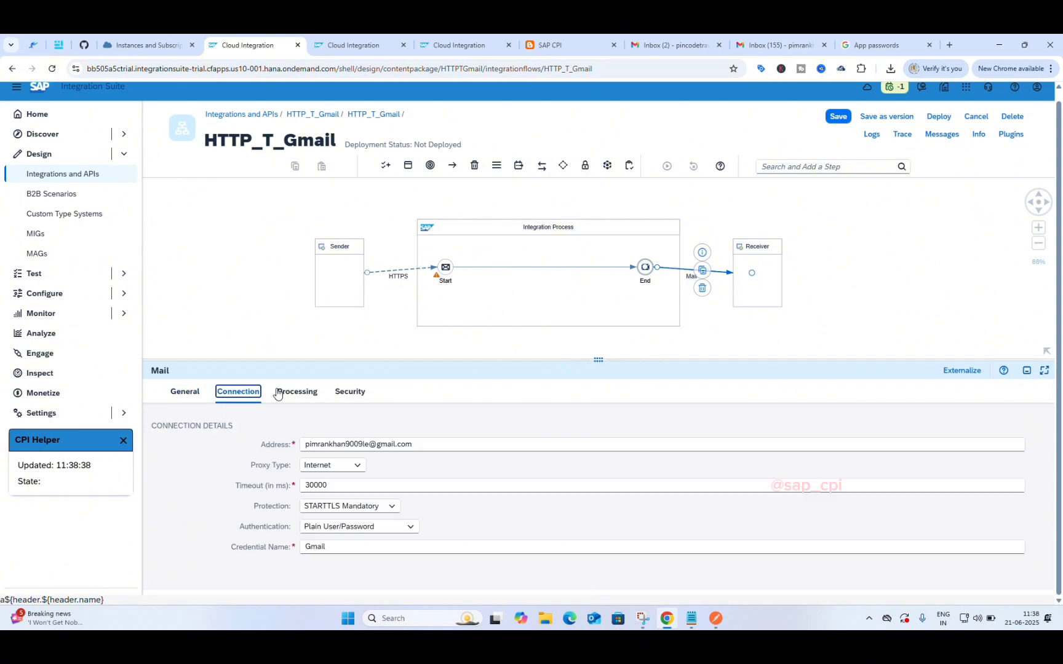
click(191, 396)
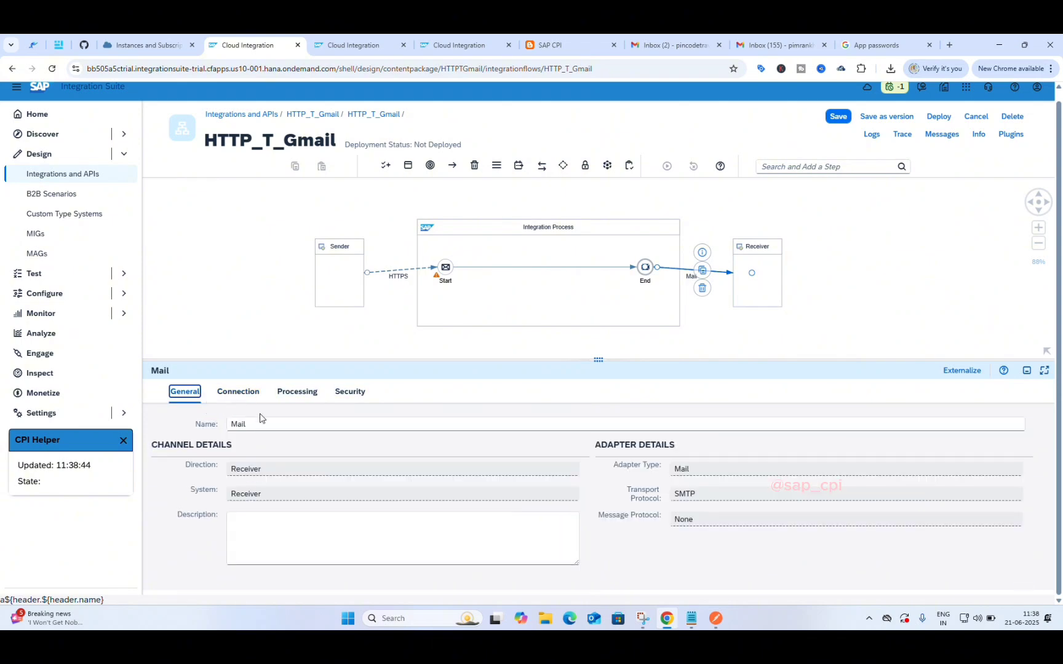
click(259, 424)
click(595, 348)
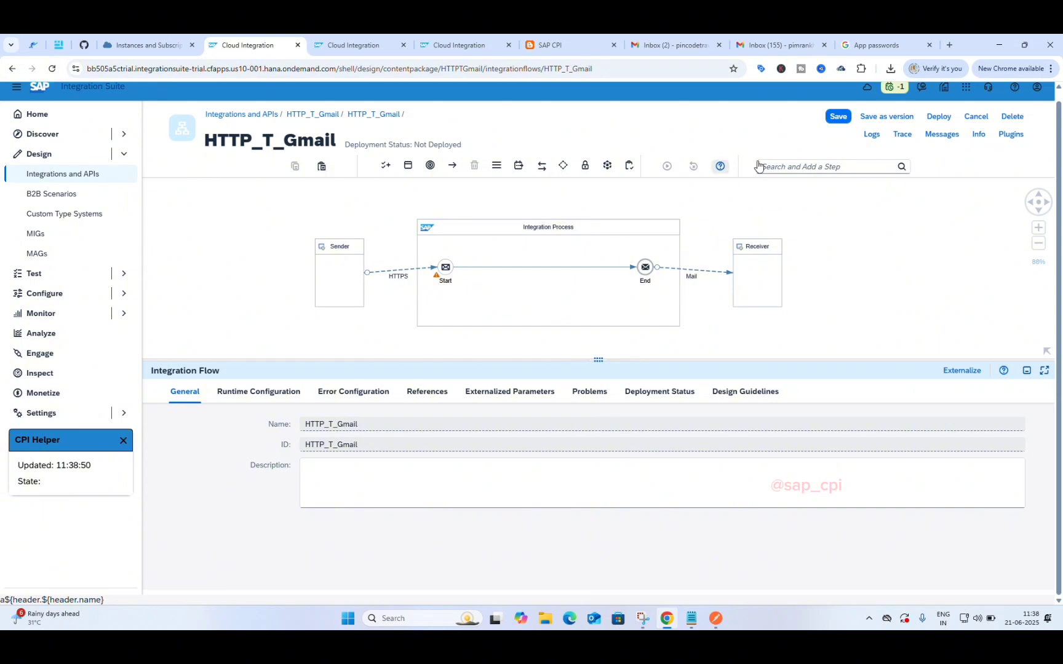
Step: Save HTTP_T_Gmail, then review the Mail channel's Connection, Processing and Security tabs
click(835, 125)
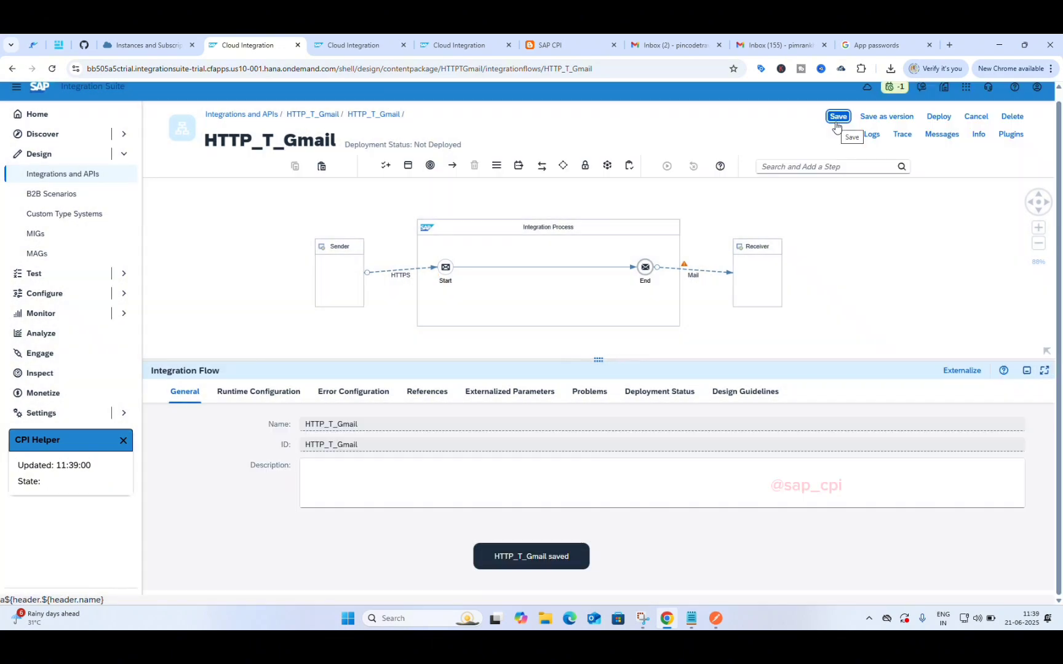
click(689, 269)
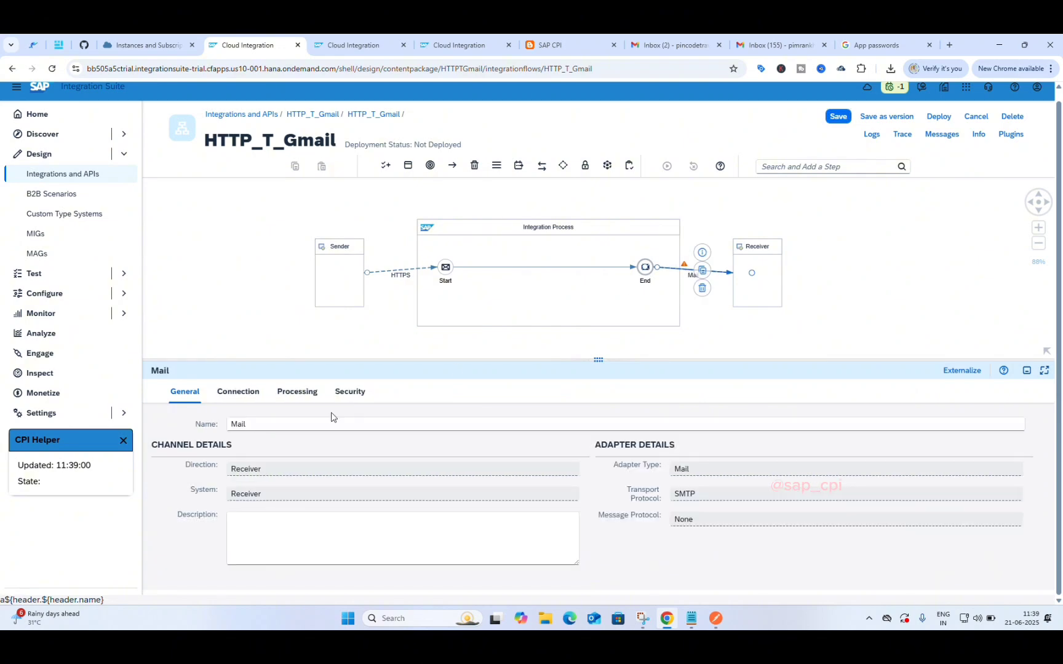
click(232, 394)
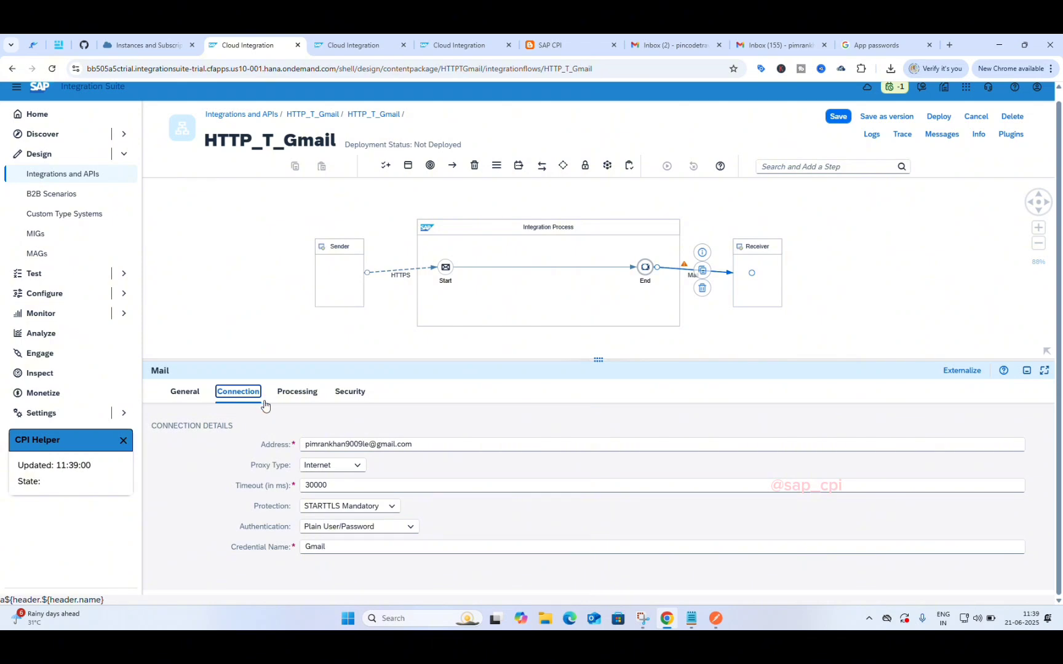
click(278, 392)
click(349, 392)
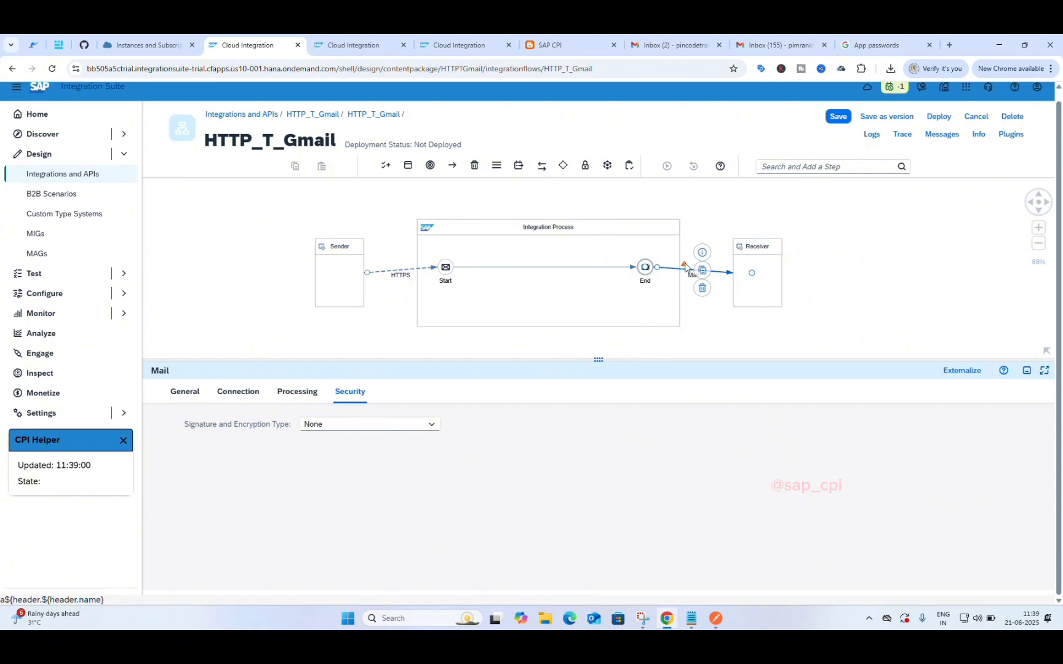
mouse_move(685, 265)
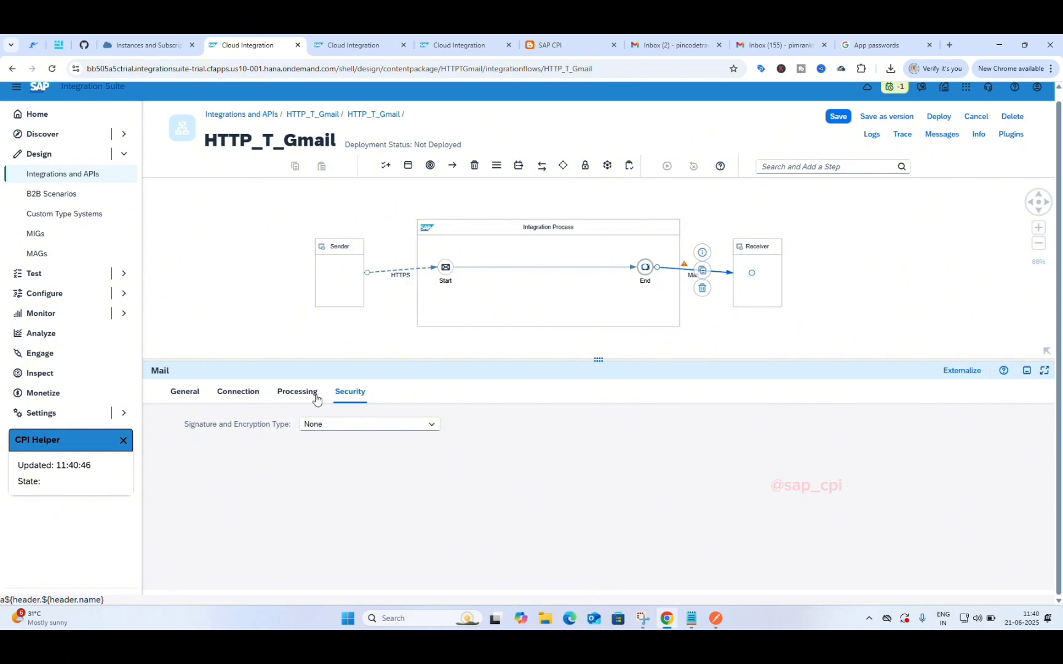
Step: Recheck the Mail channel's connection, Gmail credential name and mail attributes, then save HTTP_T_Gmail
click(297, 393)
click(248, 398)
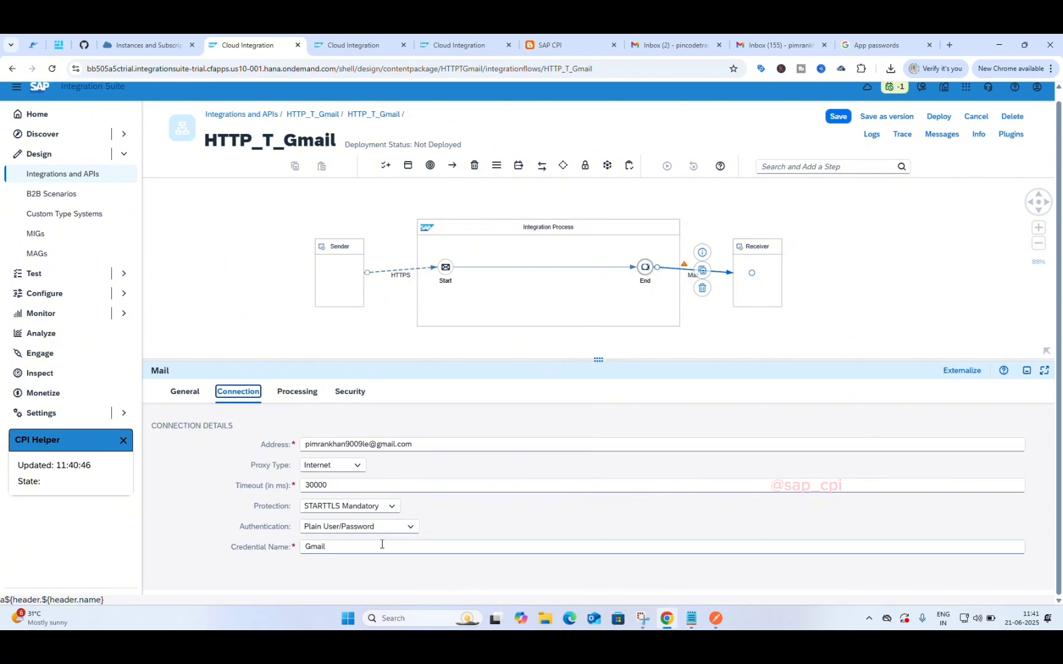
click(359, 547)
click(297, 392)
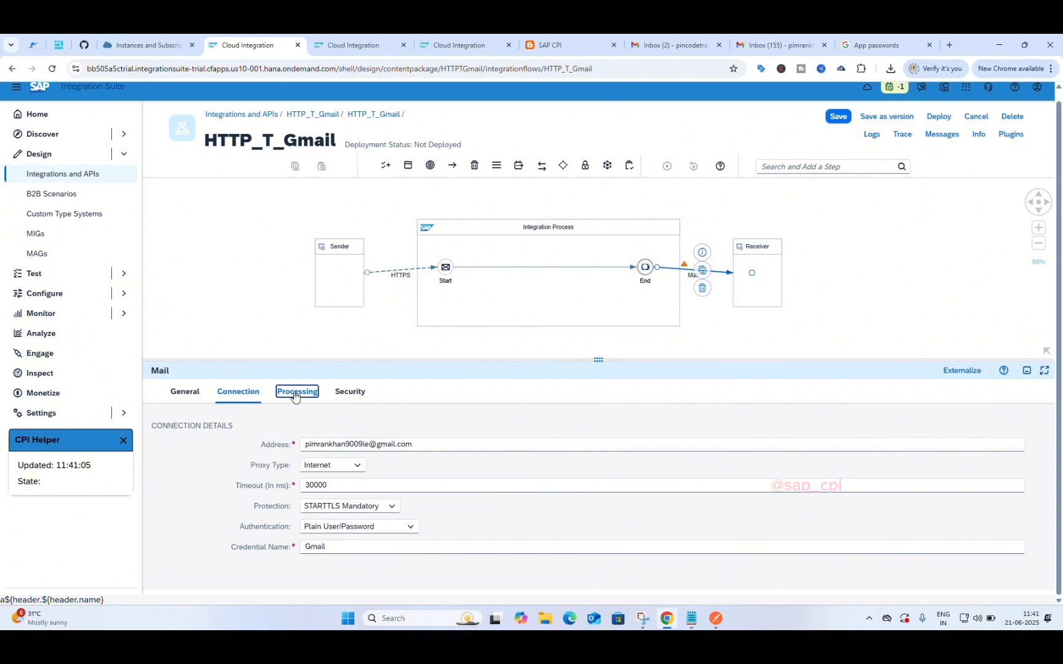
click(352, 394)
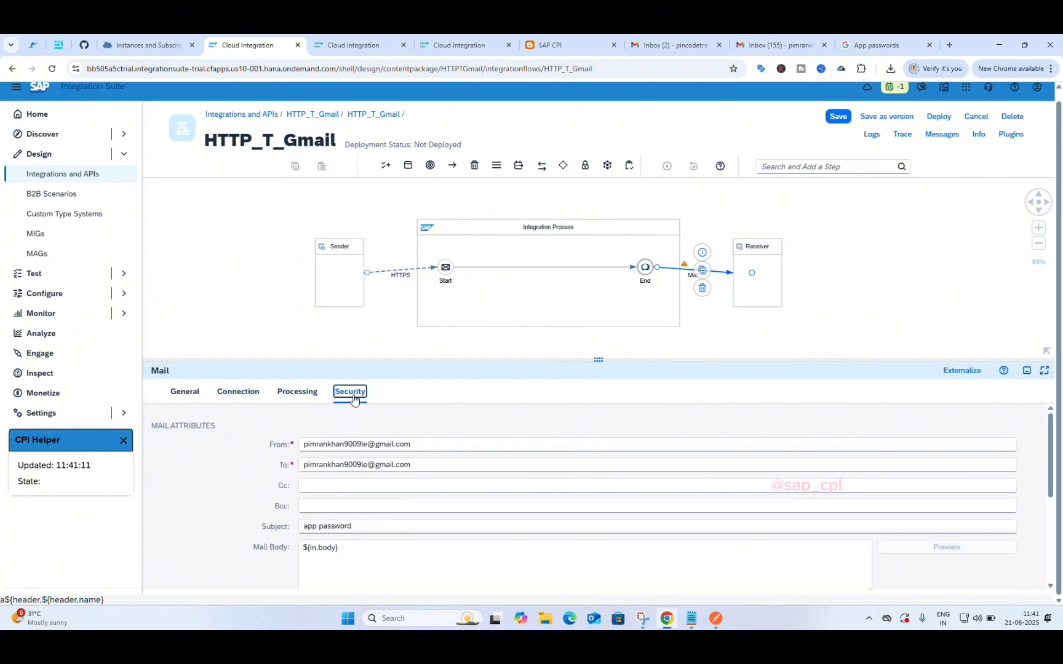
click(840, 119)
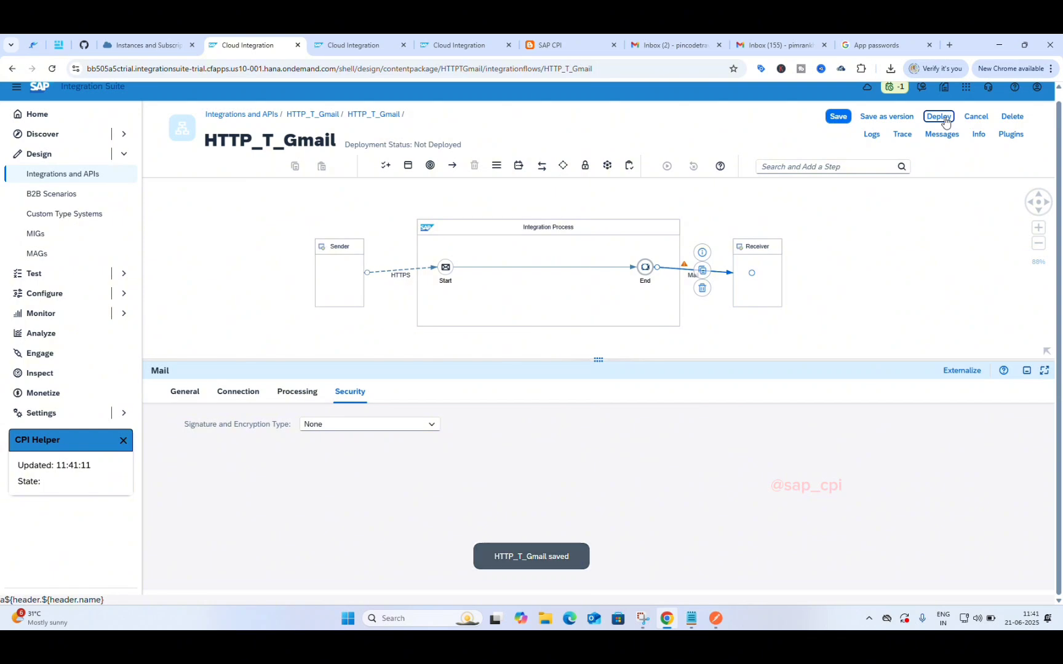
Step: Deploy HTTP_T_Gmail on the Cloud Integration runtime profile and acknowledge the confirmation
click(937, 117)
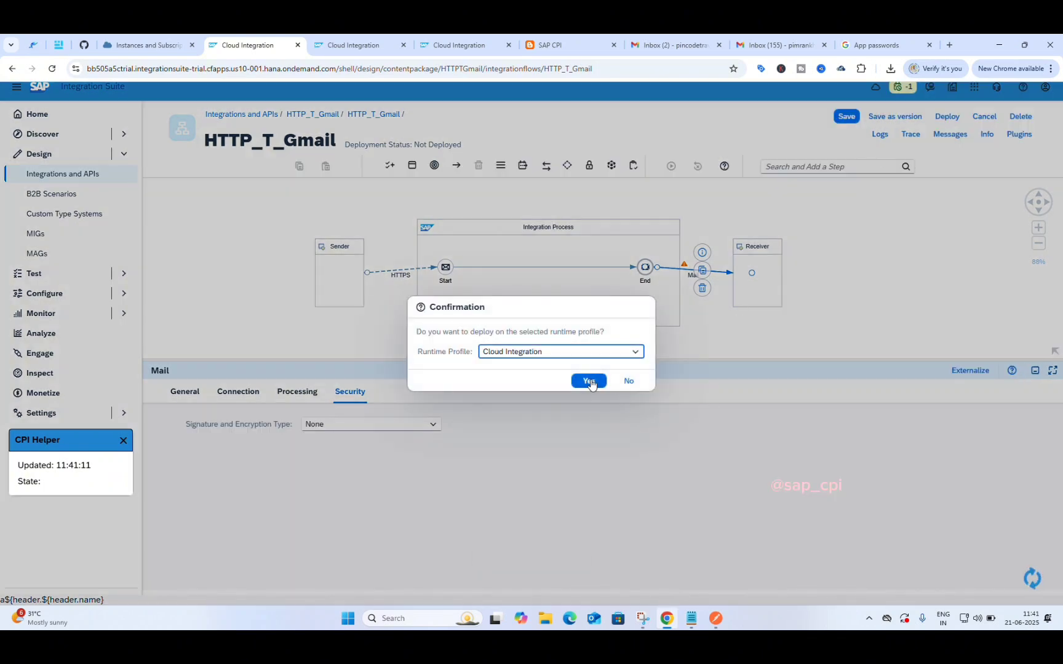
click(589, 380)
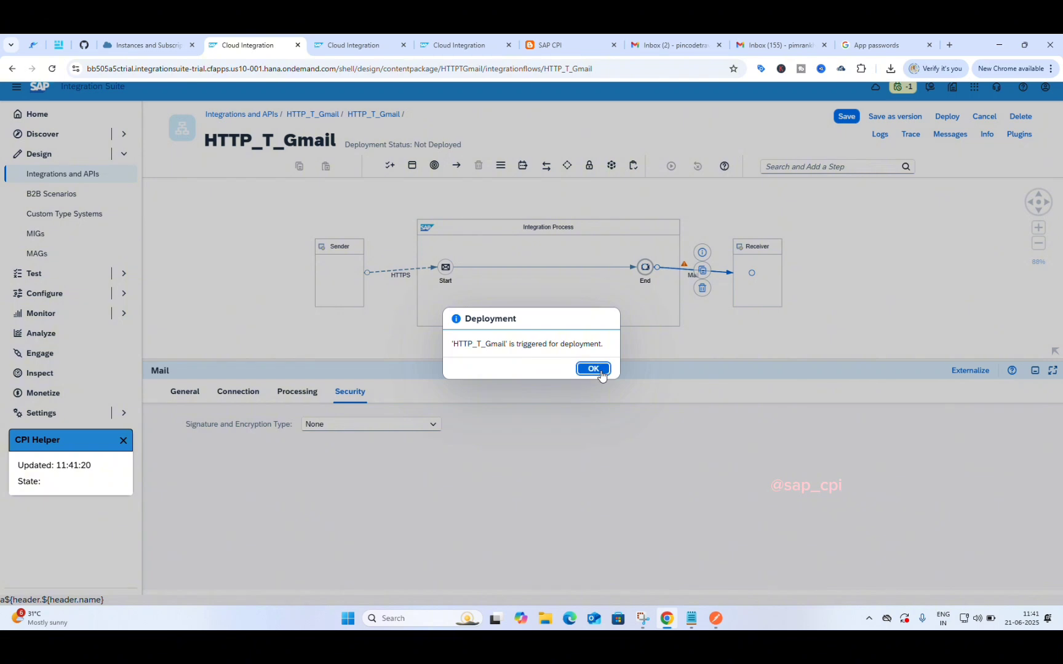
click(594, 376)
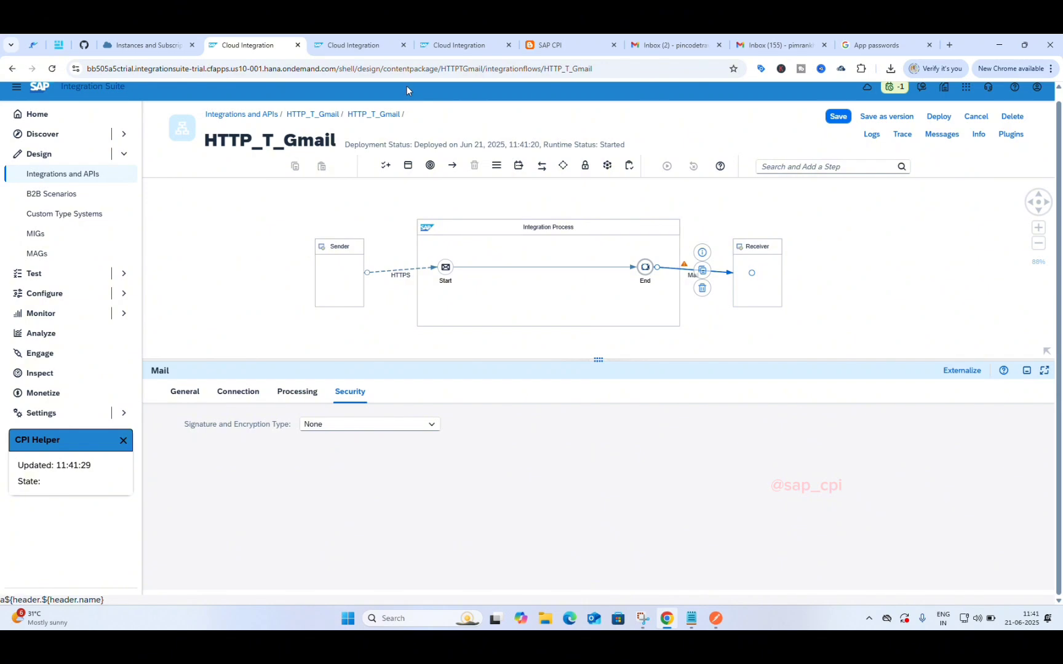
Step: Copy the HTTP_T_Gmail endpoint URL from the monitor's All integration content list, then go to Postman
click(426, 47)
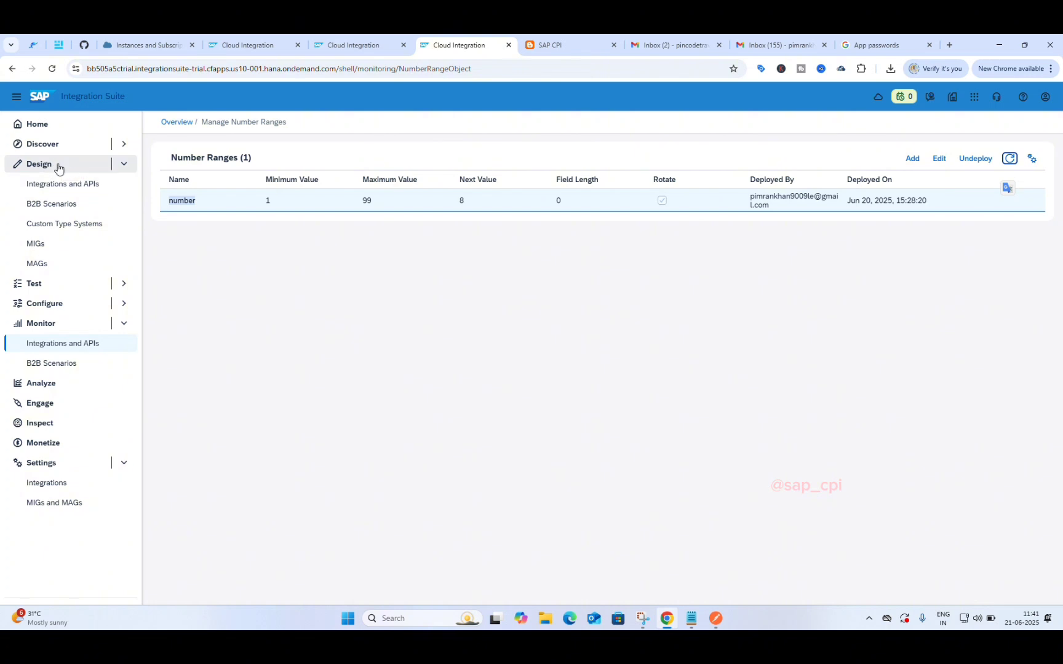
click(67, 344)
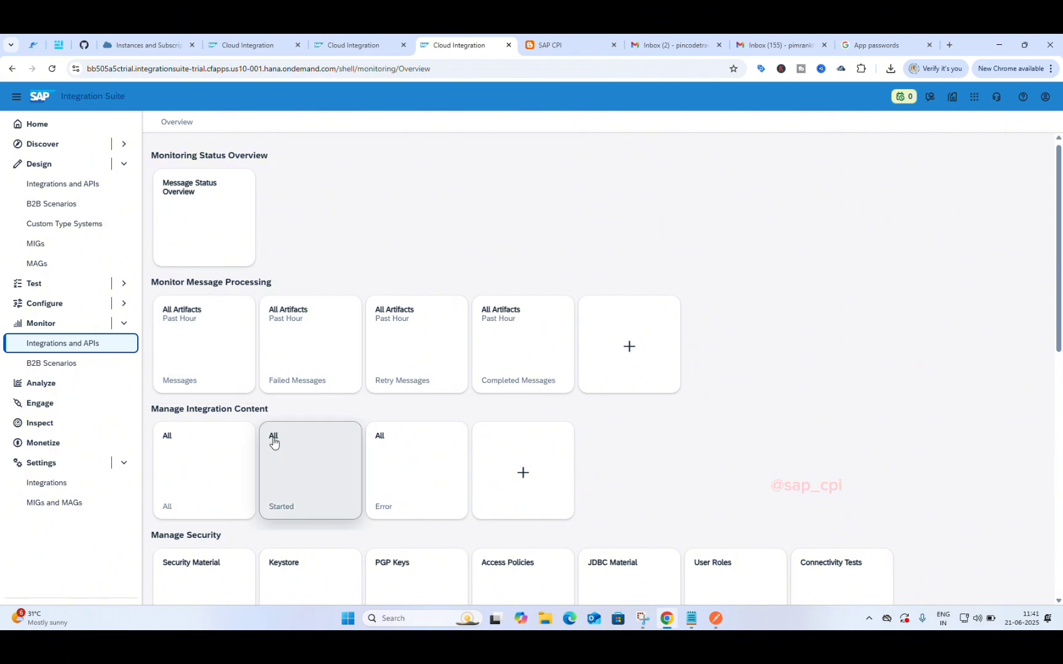
scroll(274, 441, down, 2)
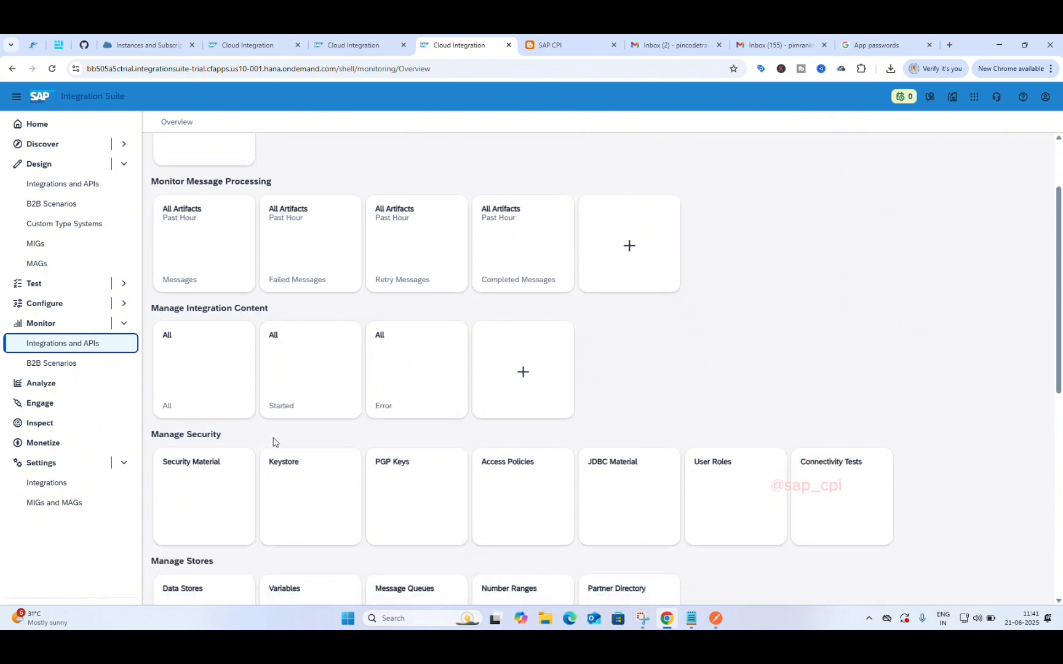
click(218, 376)
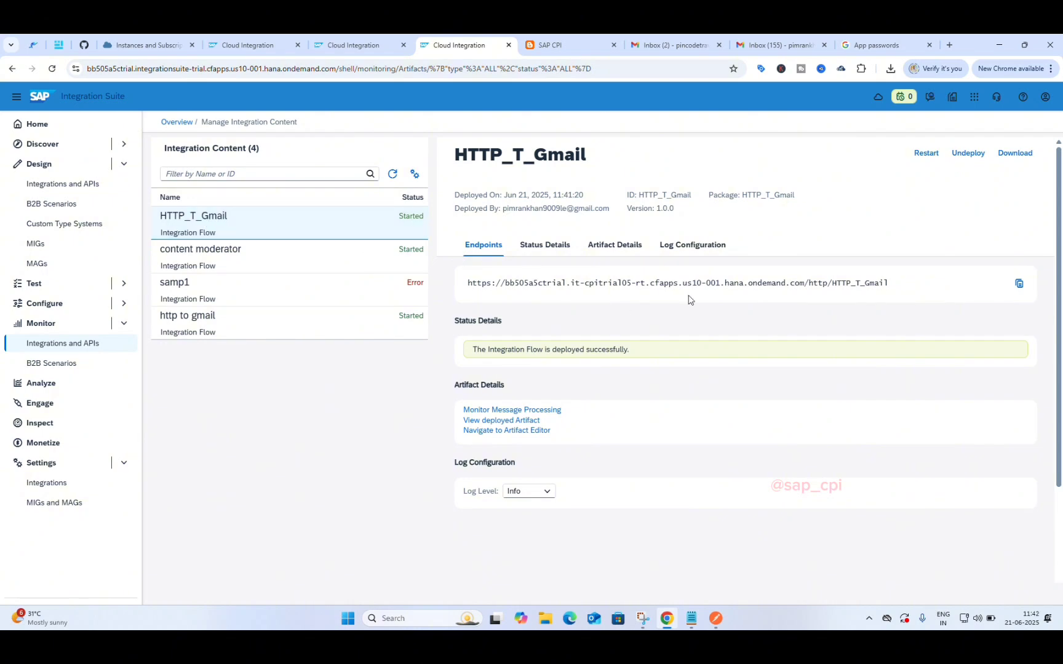
click(1022, 283)
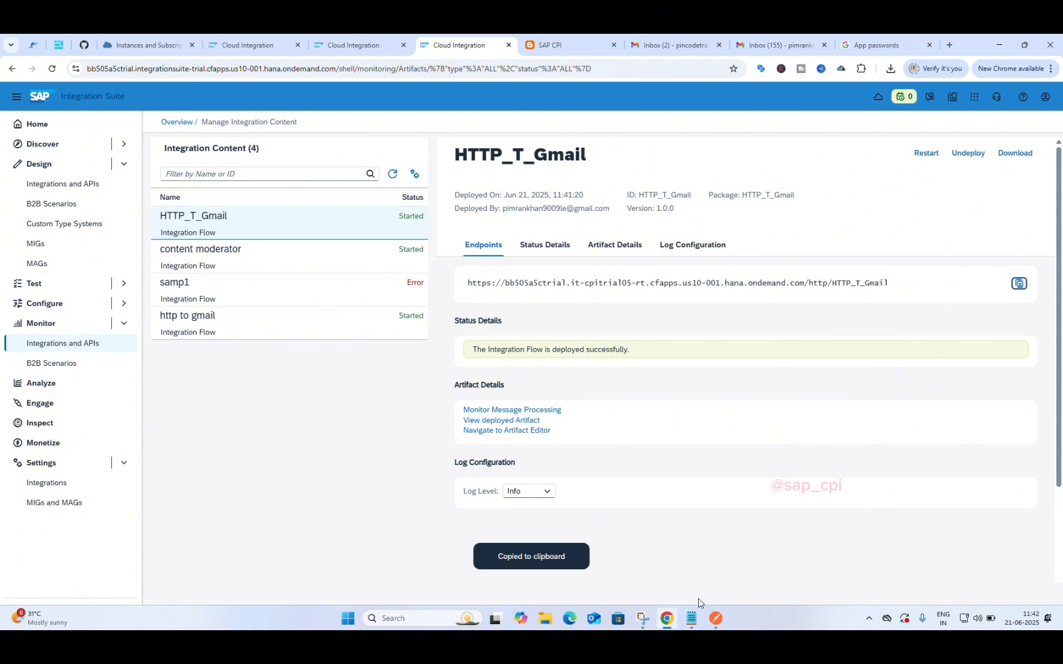
click(715, 618)
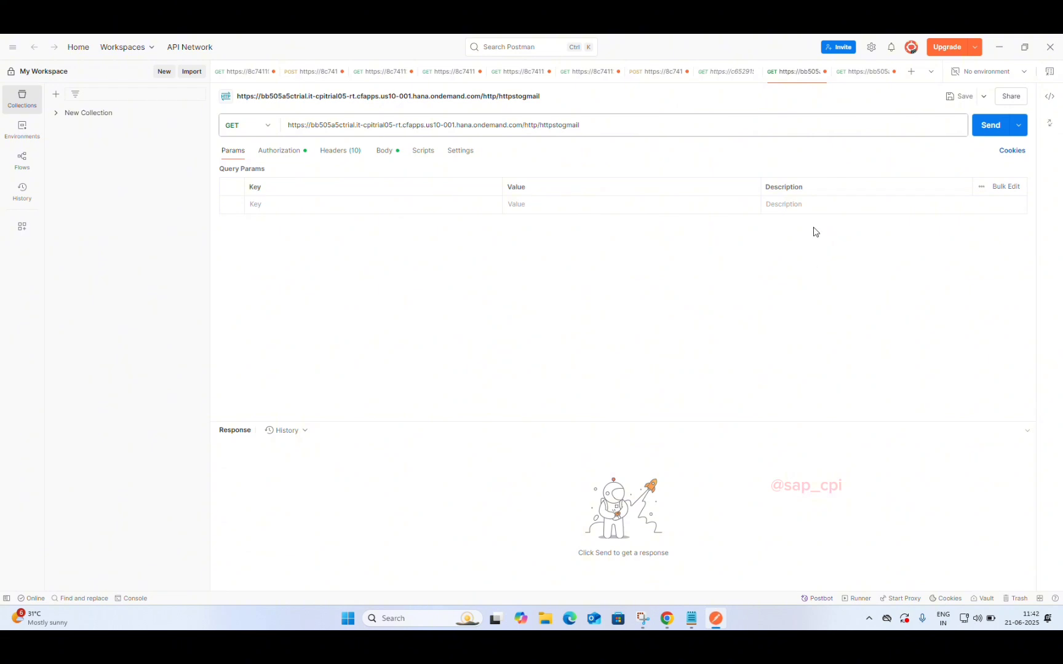
Step: Create a new GET request to the pasted HTTP_T_Gmail endpoint URL using Basic Auth
click(910, 72)
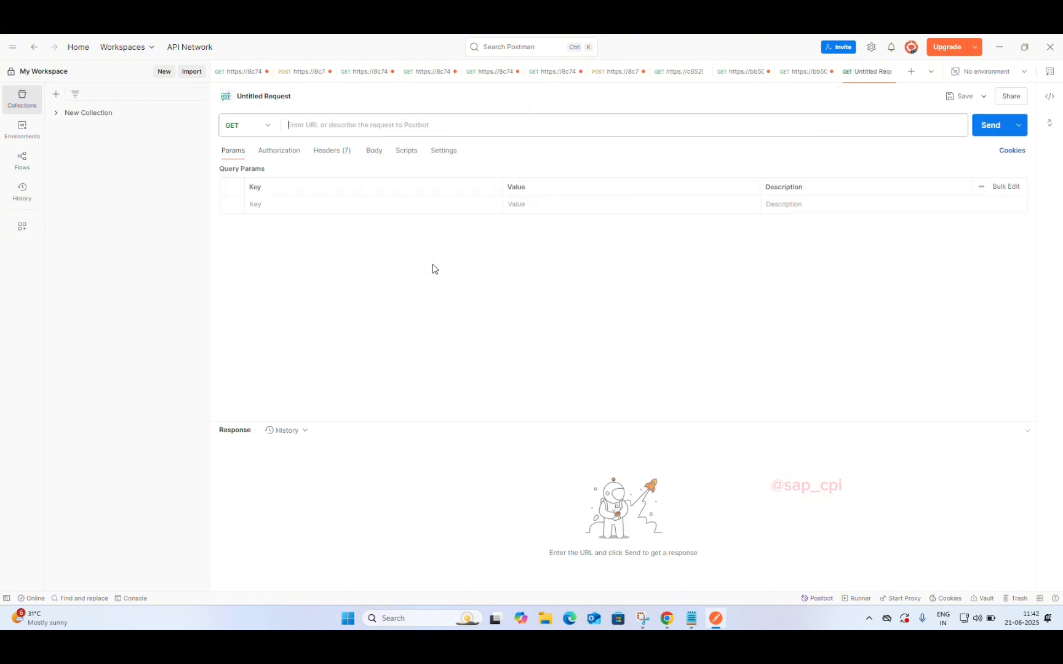
click(393, 125)
key(ctrl+v)
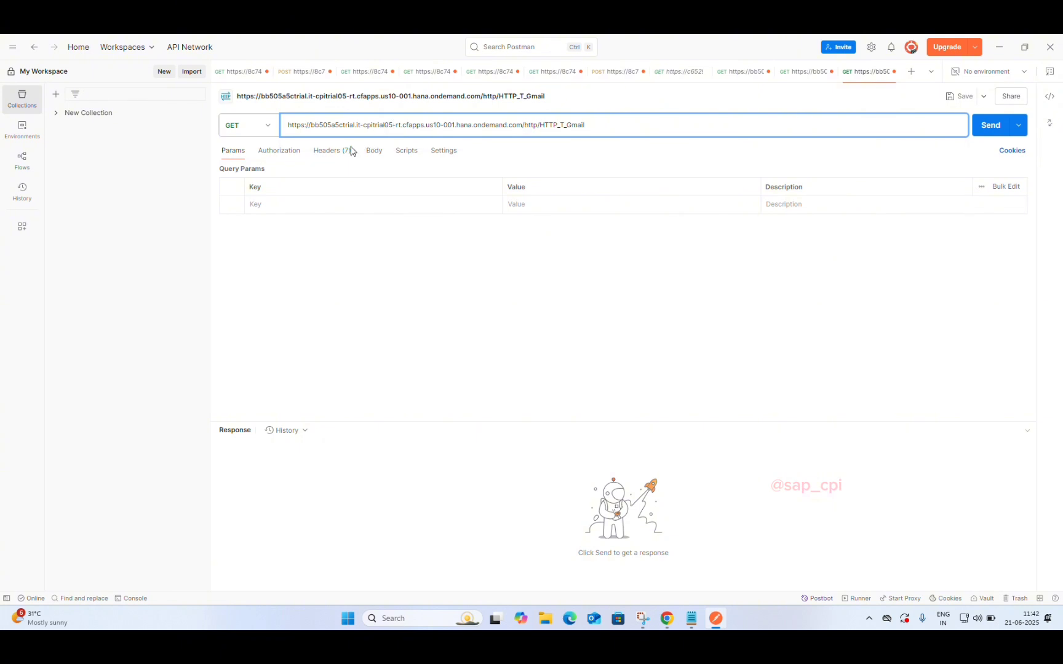
click(285, 155)
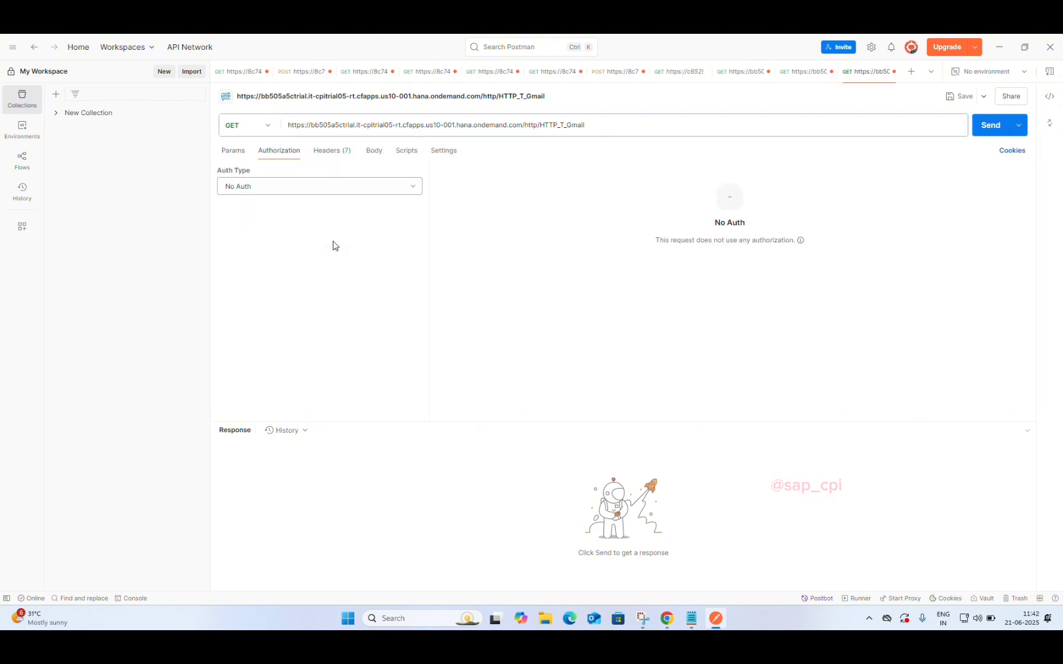
click(388, 187)
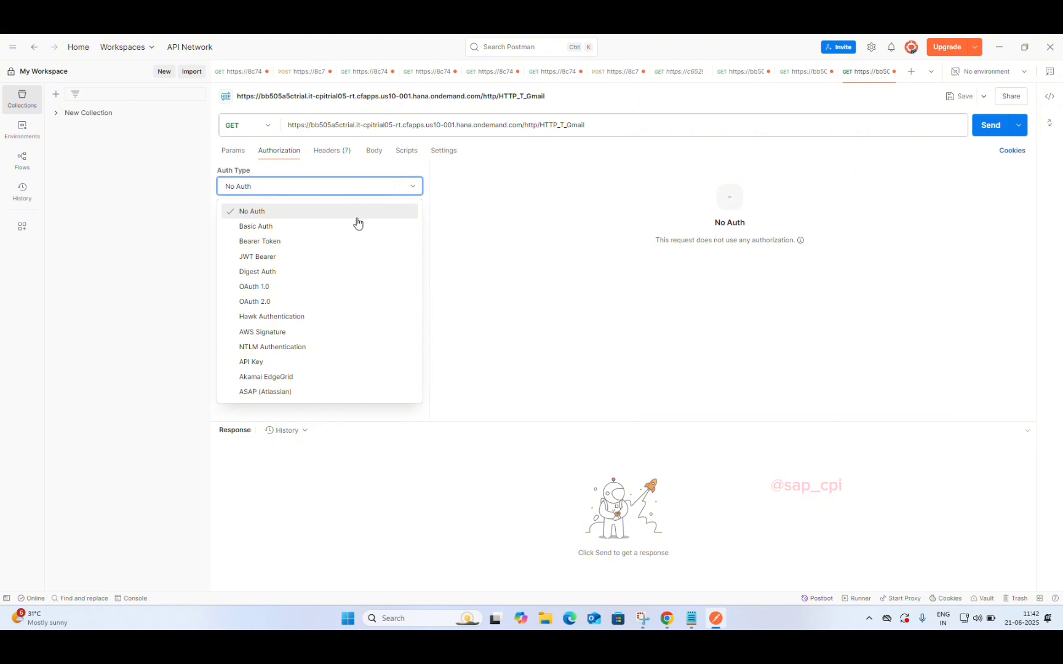
click(332, 226)
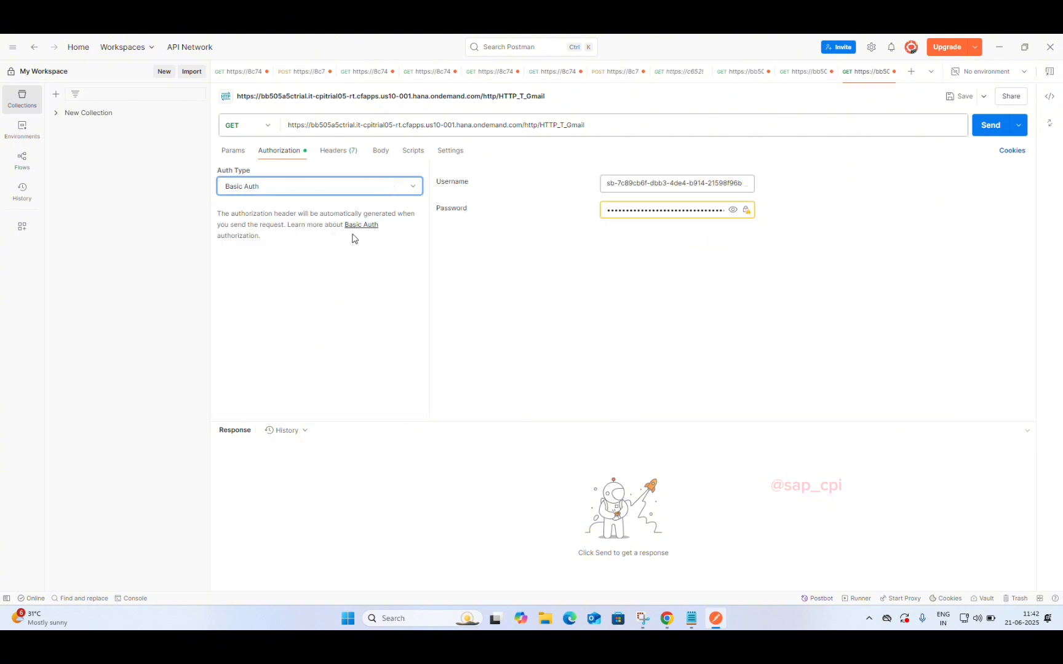
click(381, 151)
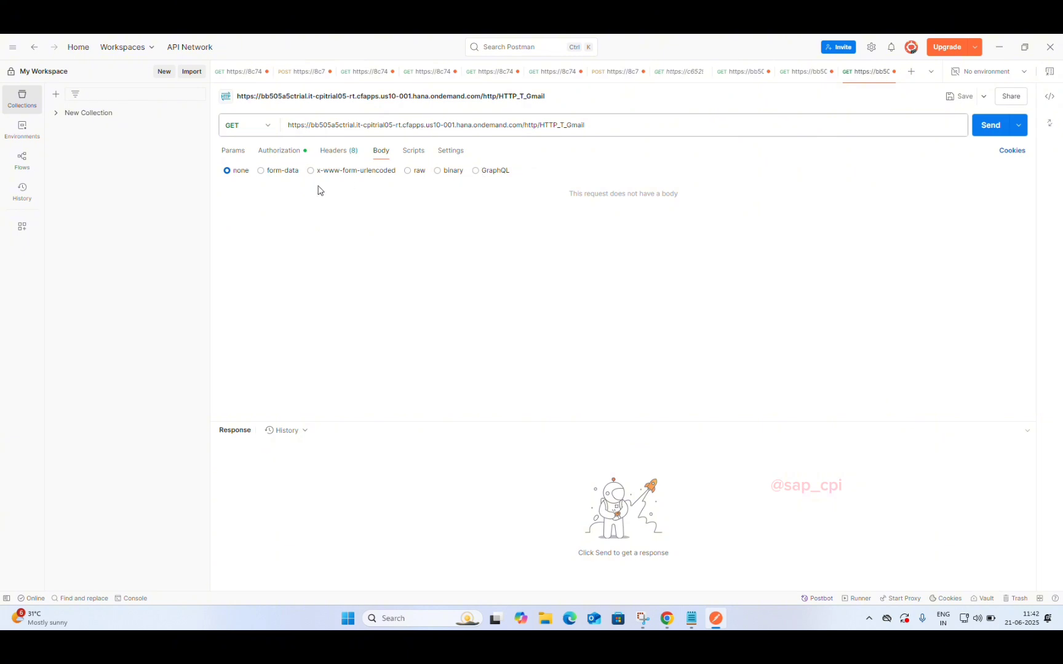
Step: Paste the Gmail app password from clipboard history into a raw request body
click(408, 173)
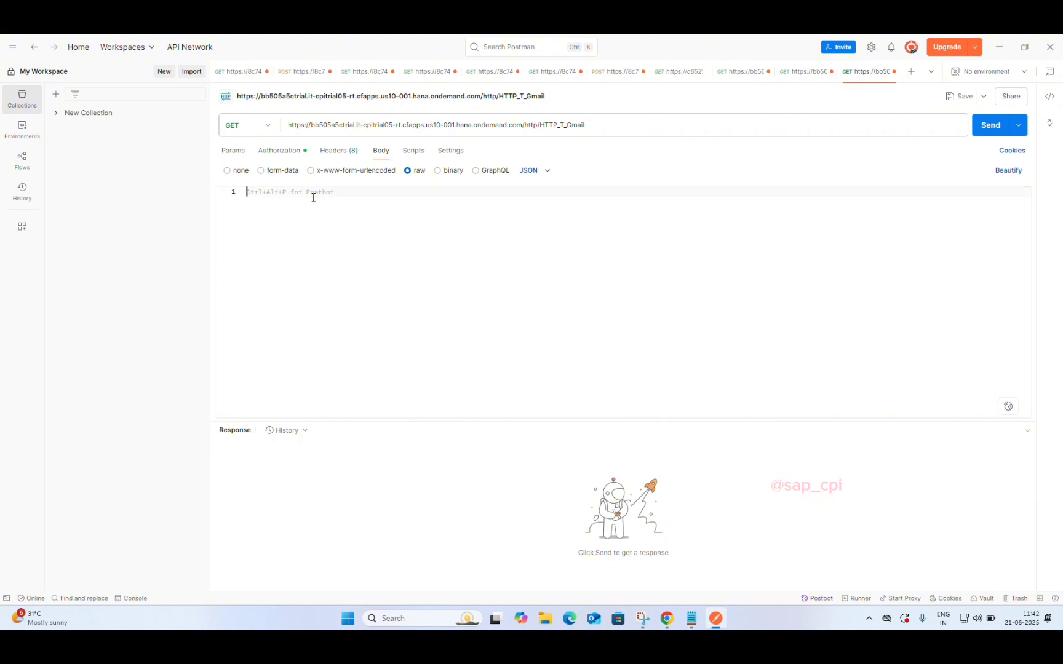
key(super+v)
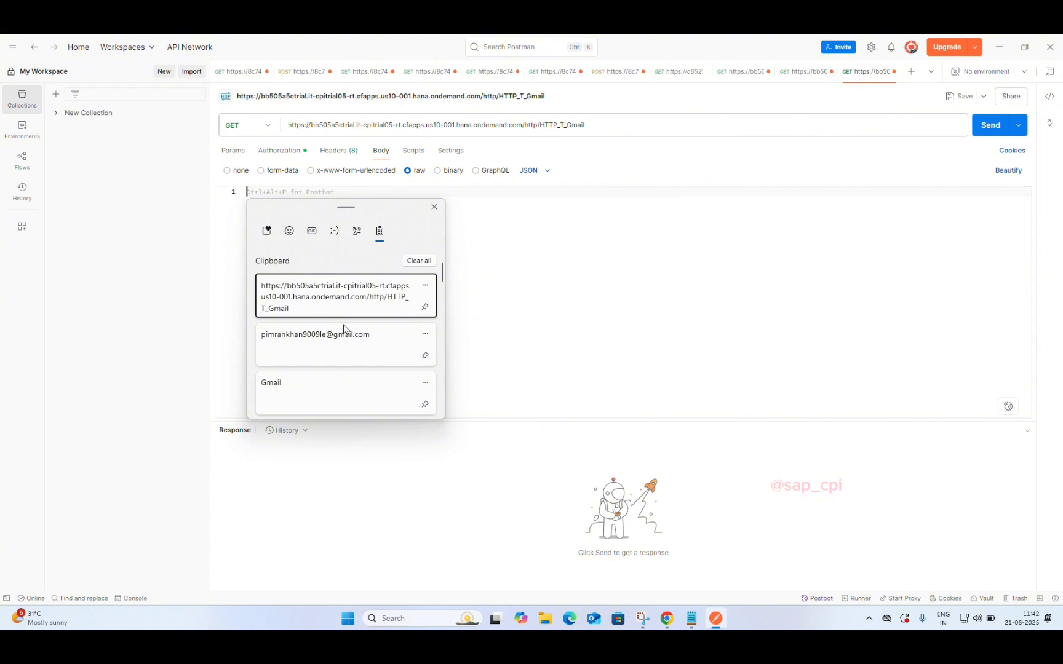
scroll(344, 368, down, 3)
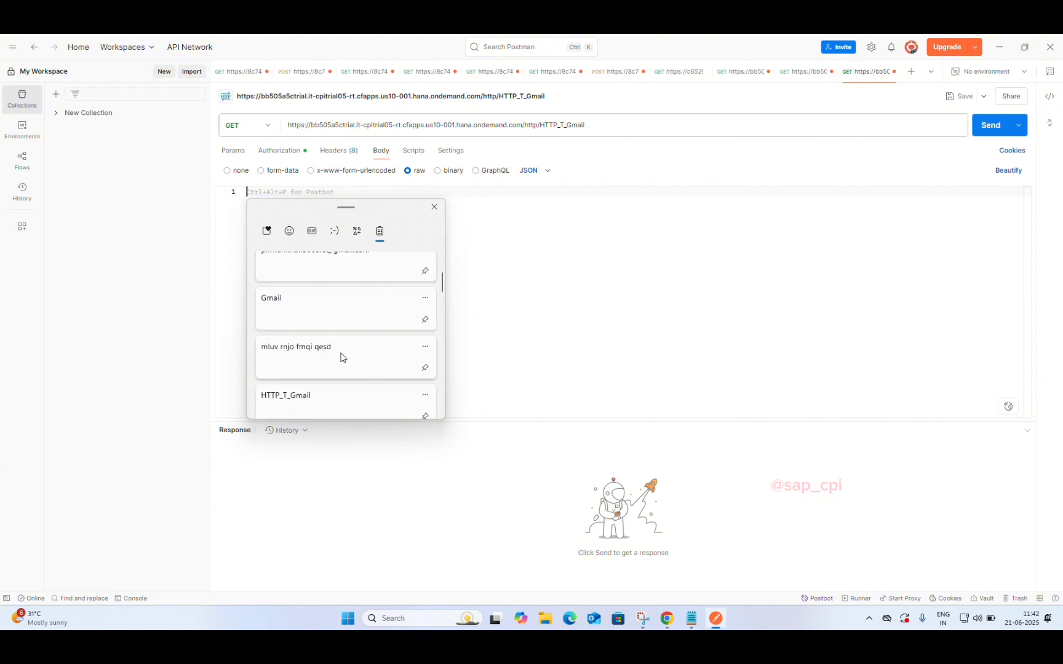
click(342, 357)
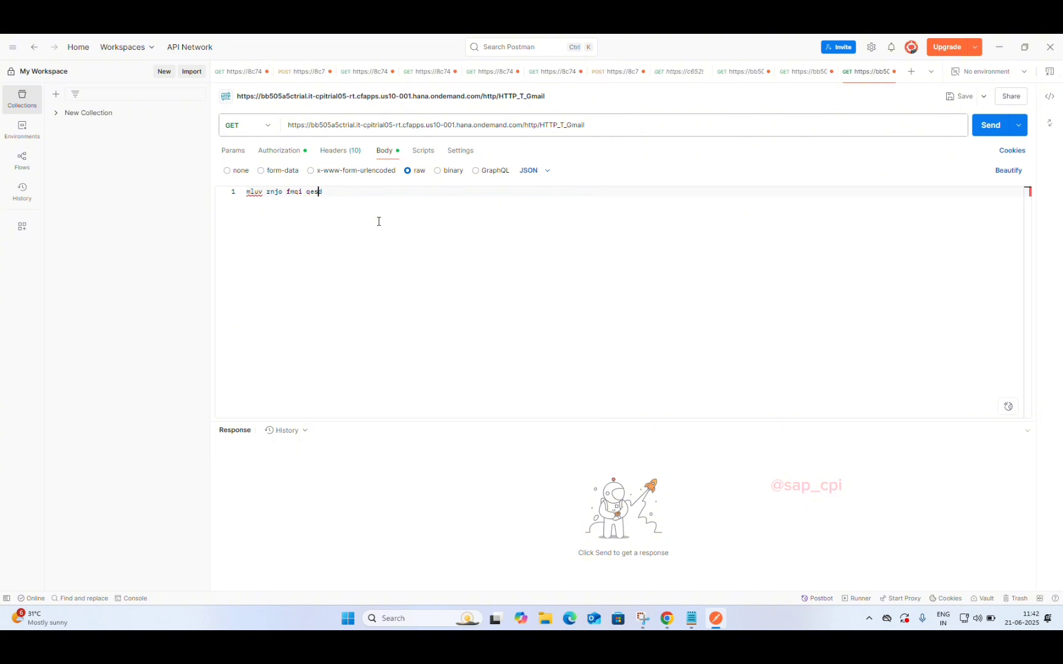
Step: Prefix the body line with 'AppPassword:-' and send the request
key(Home)
text(a)
key(BackSpace)
text(Appm)
key(BackSpace)
text(Password:-)
click(990, 129)
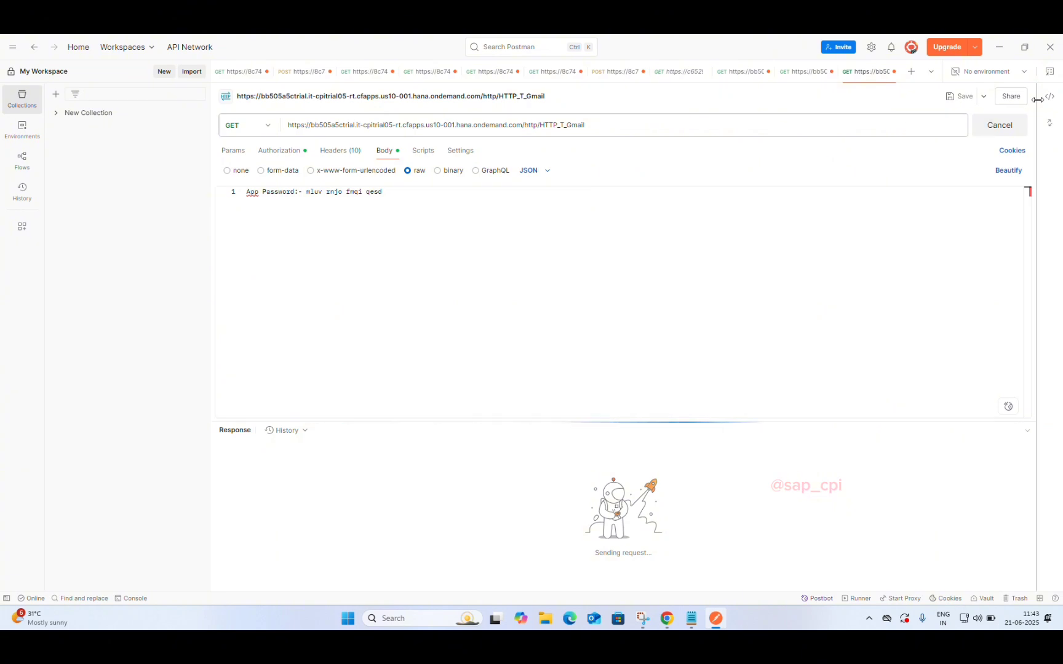
Step: Close Postman and relaunch it from Windows search by typing 'postman'
click(1050, 47)
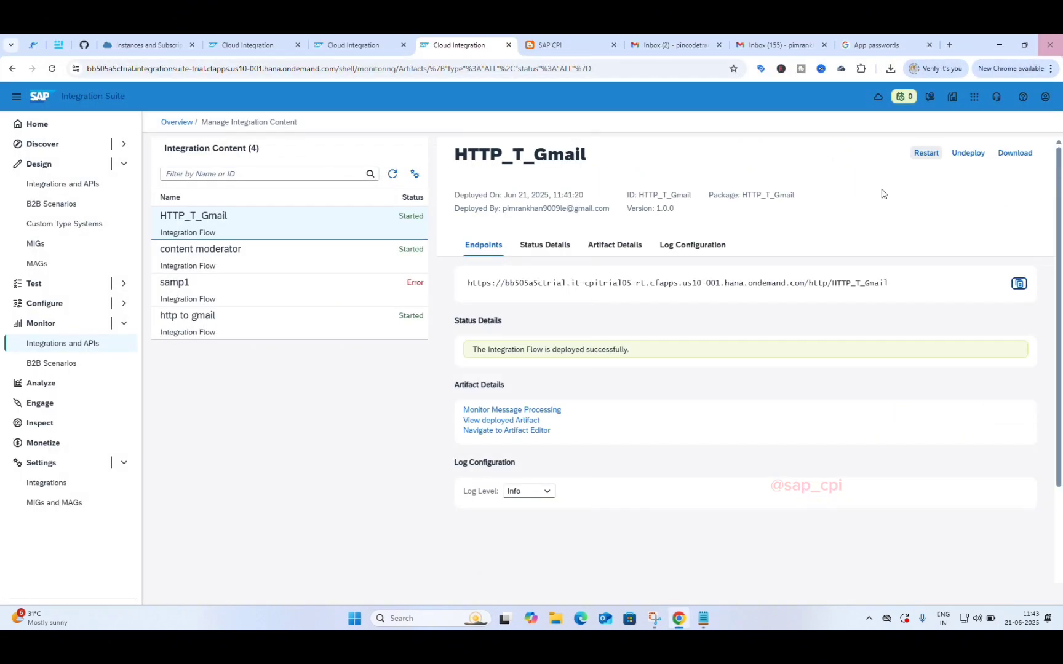
click(439, 617)
text(po)
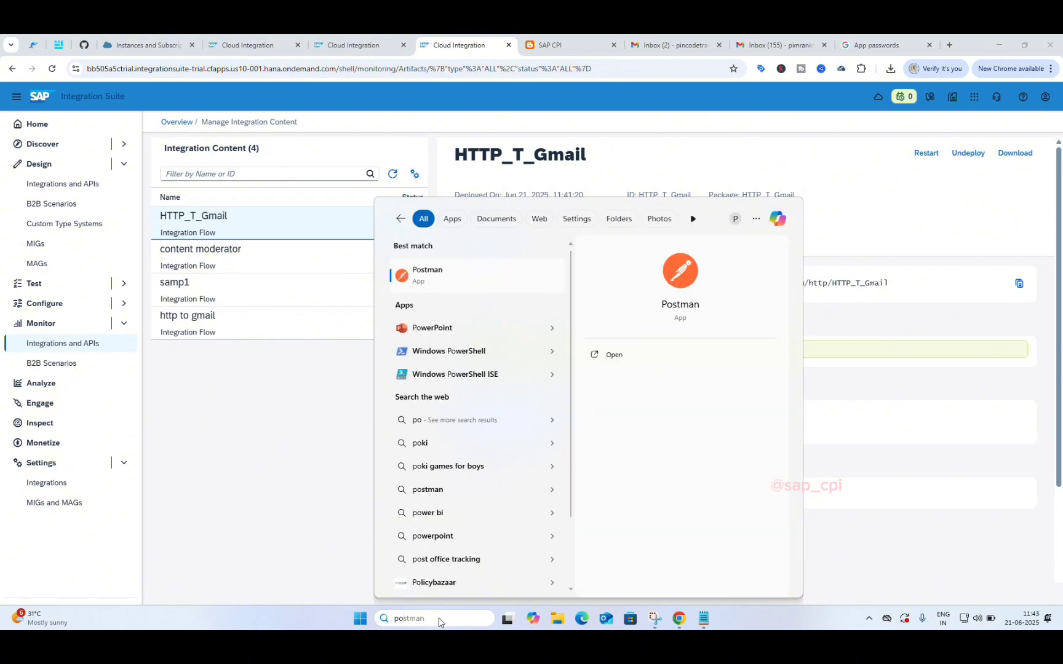
text(stman)
key(Return)
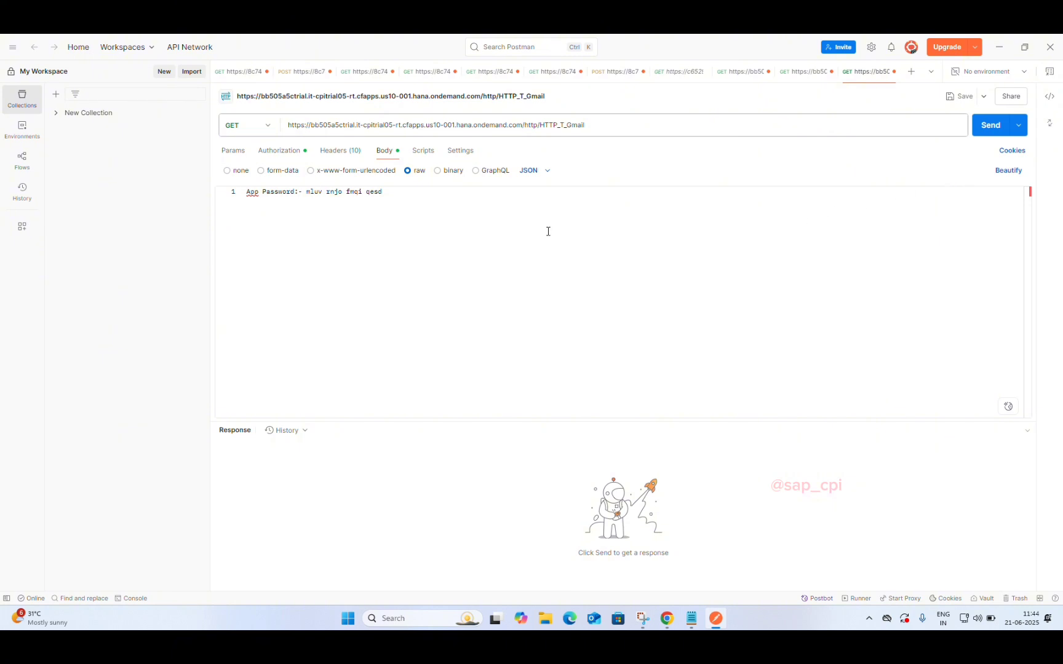
Step: Confirm the Basic Auth credentials and App Password body, then resend the request
click(283, 153)
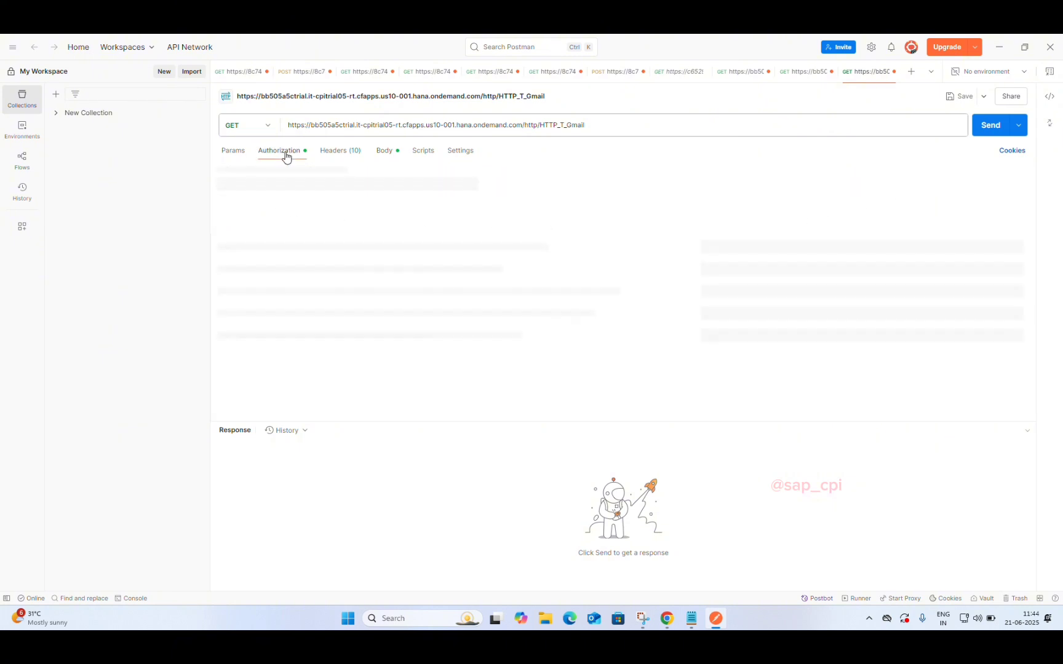
click(389, 151)
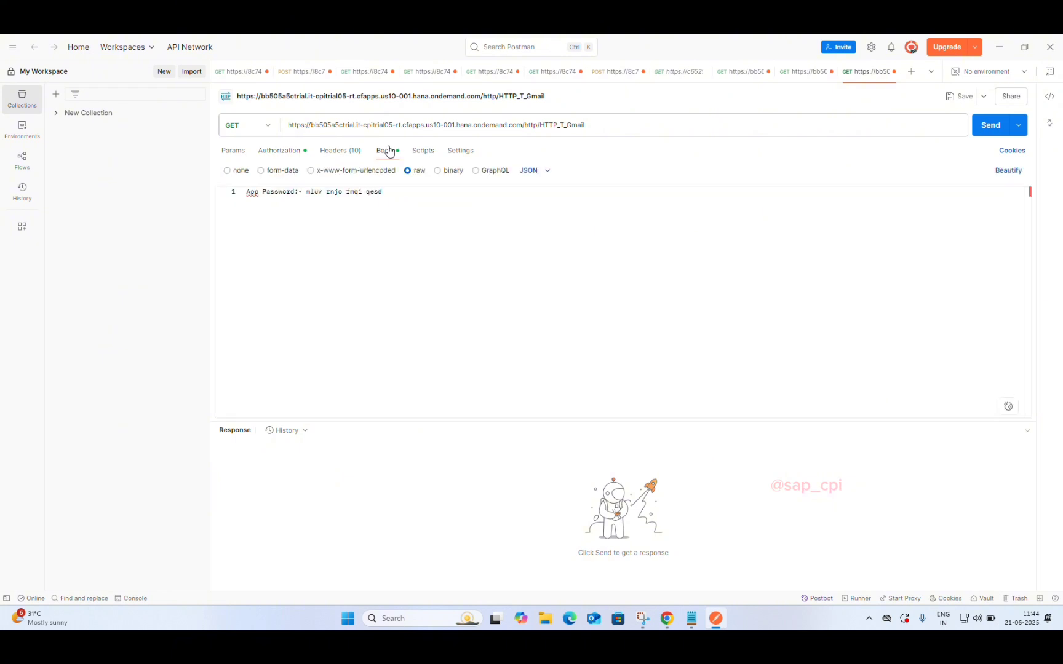
click(982, 128)
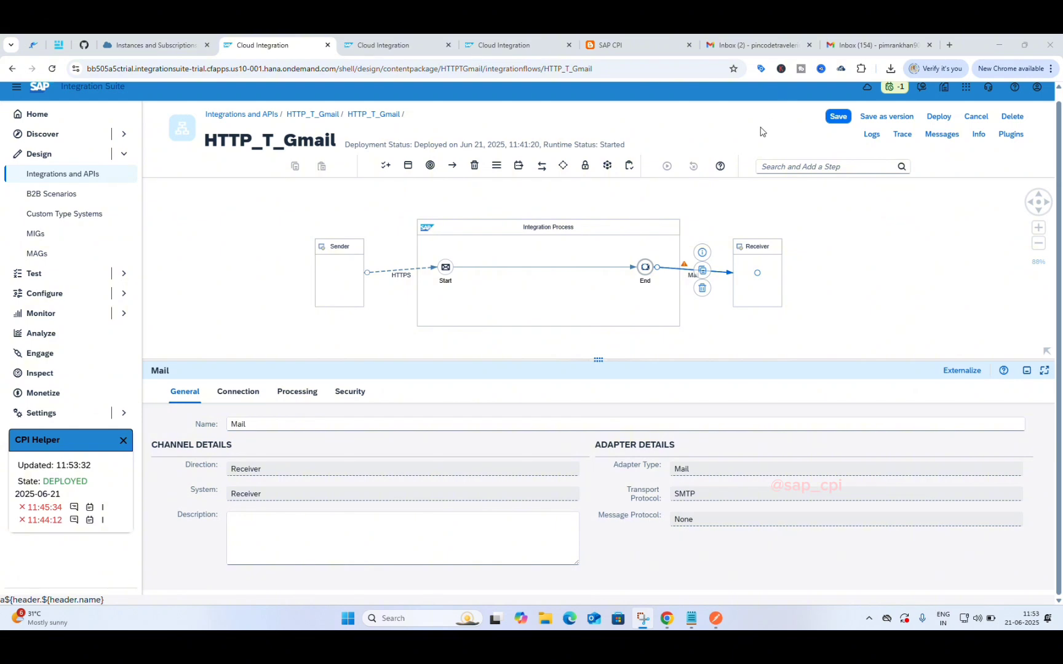
click(686, 266)
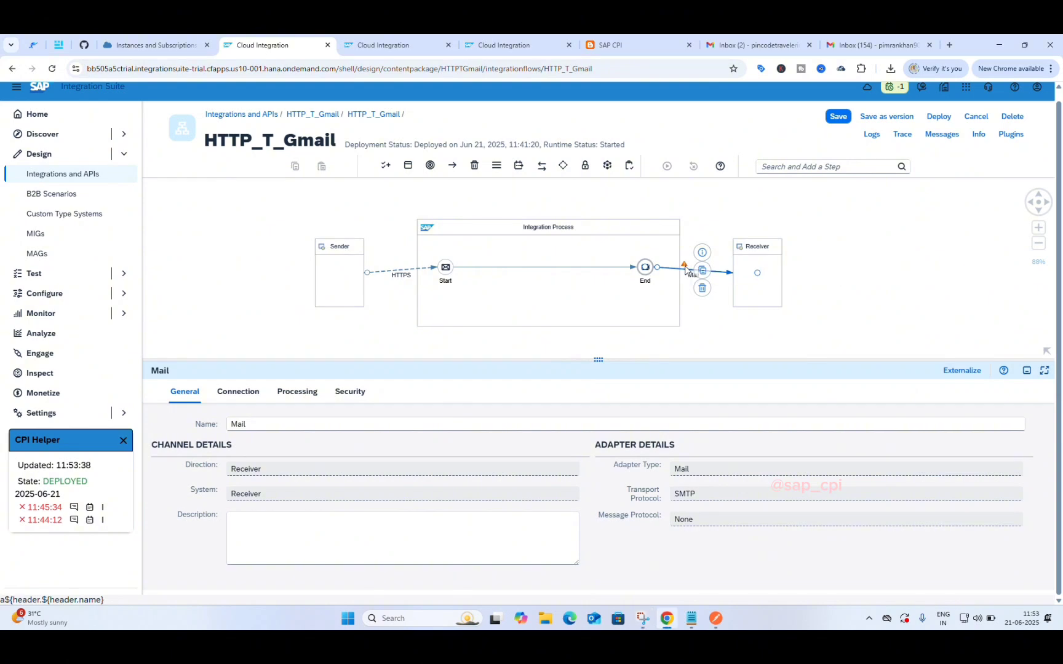
Step: In Postman, review the 500 Internal Server Error response and set the raw body format to Text
mouse_move(684, 266)
click(716, 620)
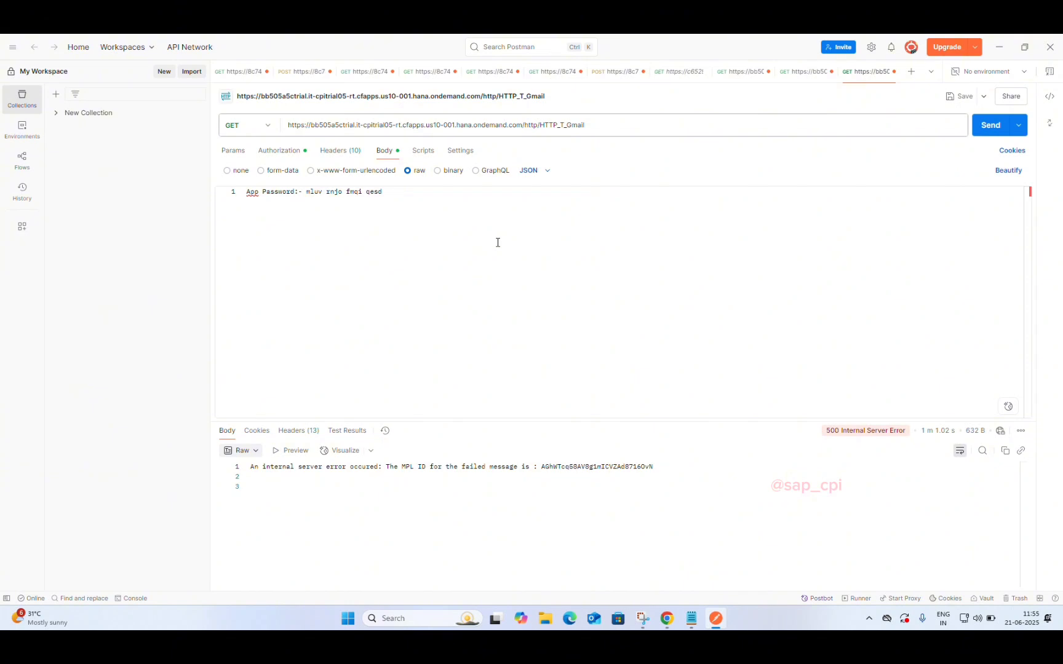
click(541, 172)
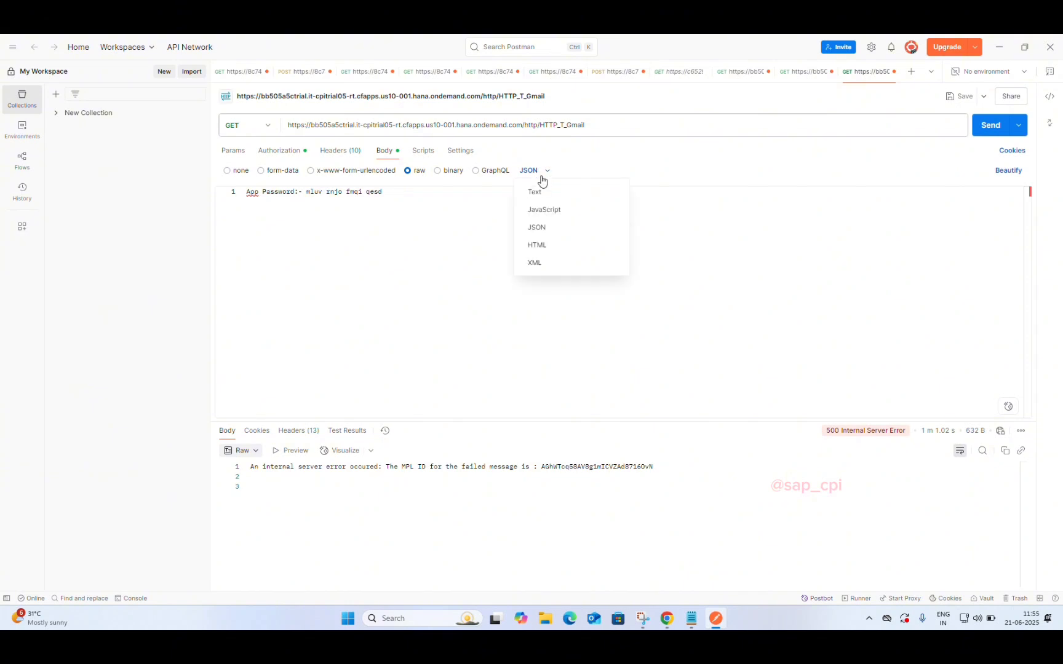
click(535, 193)
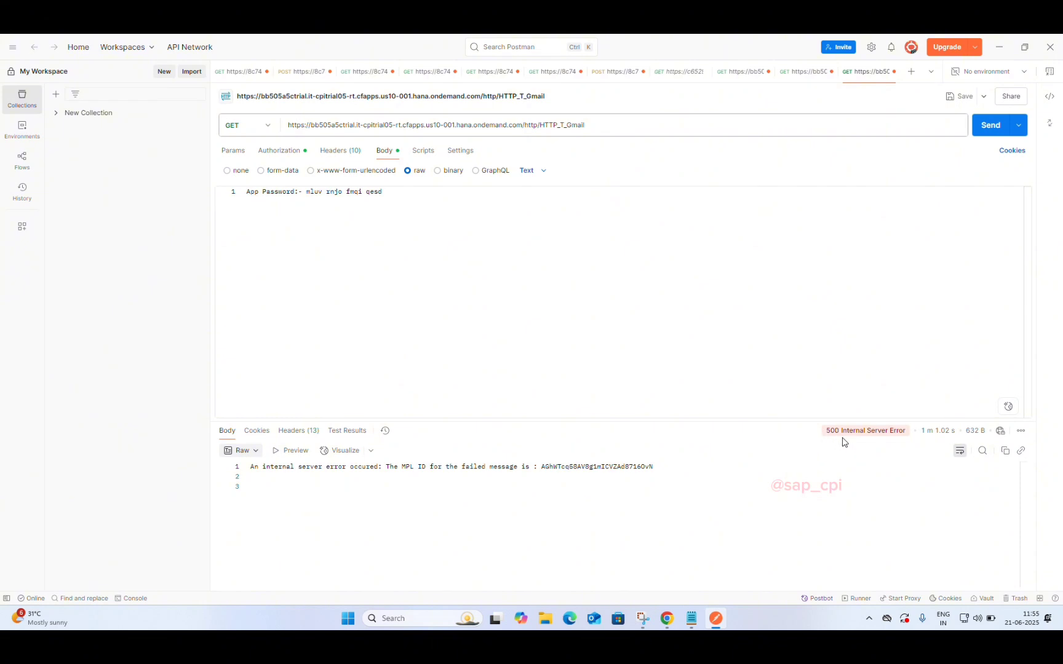
mouse_move(871, 438)
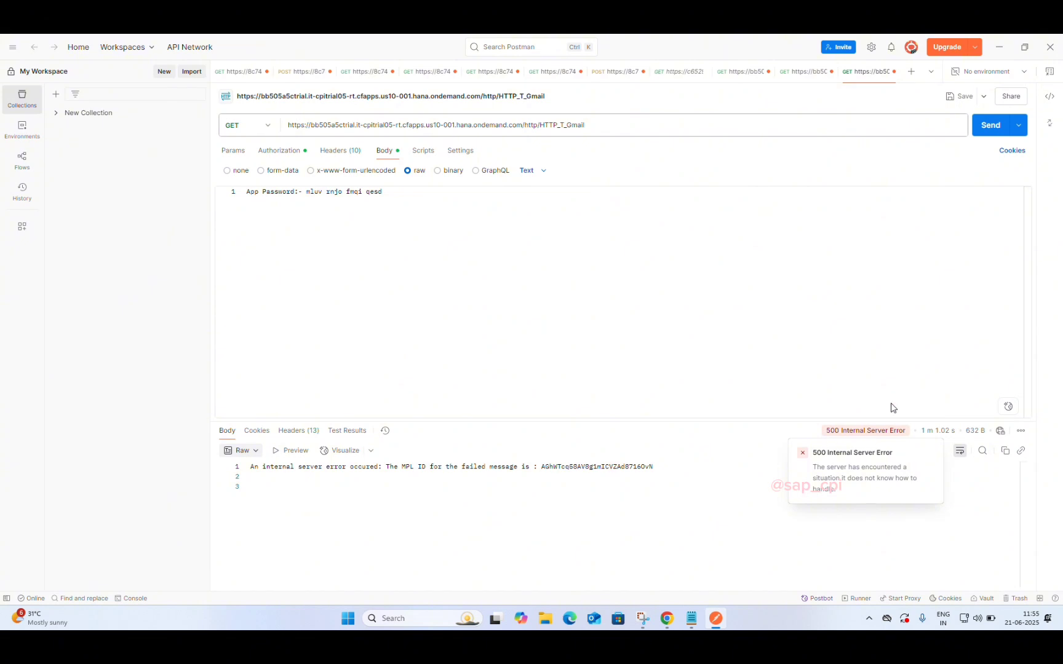
Step: Google 'gmail server address port' and copy smtp.gmail.com from the answer
click(997, 53)
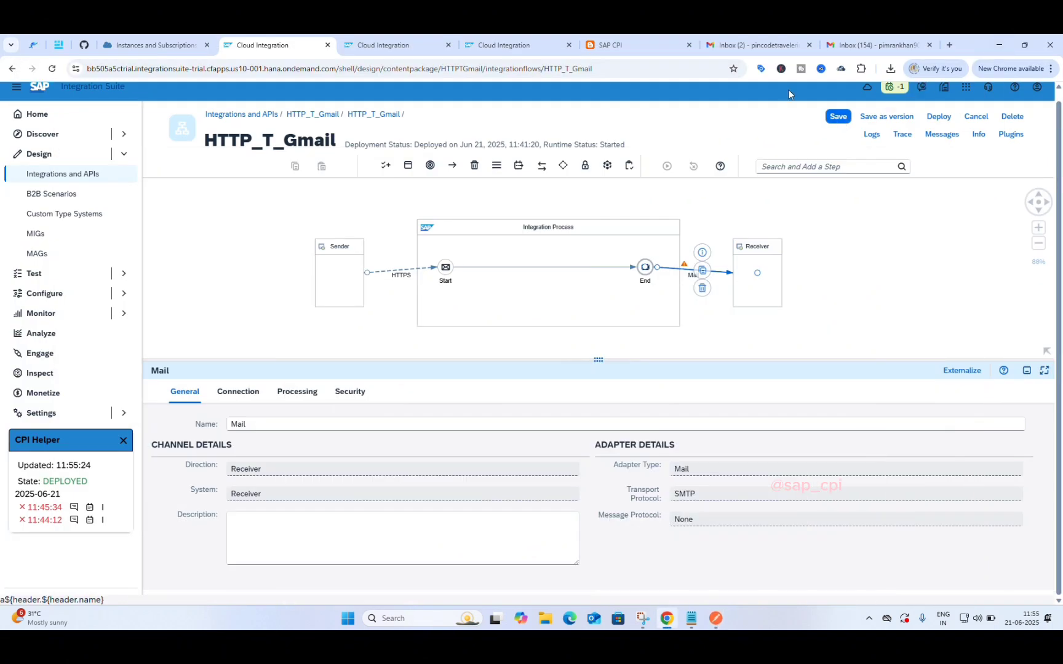
click(952, 44)
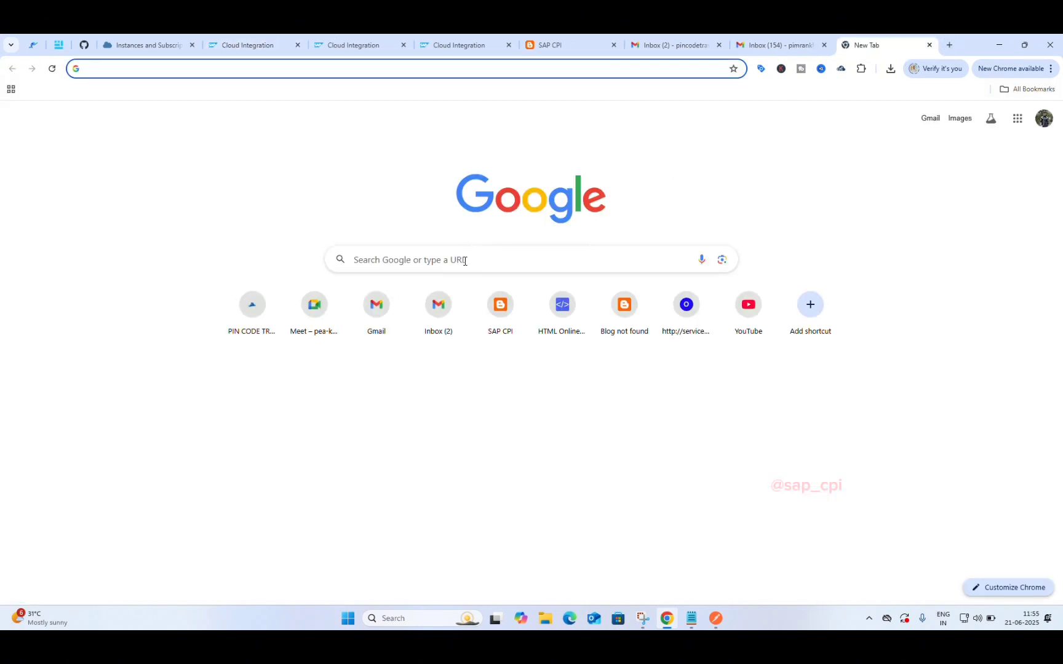
click(463, 261)
key(Down)
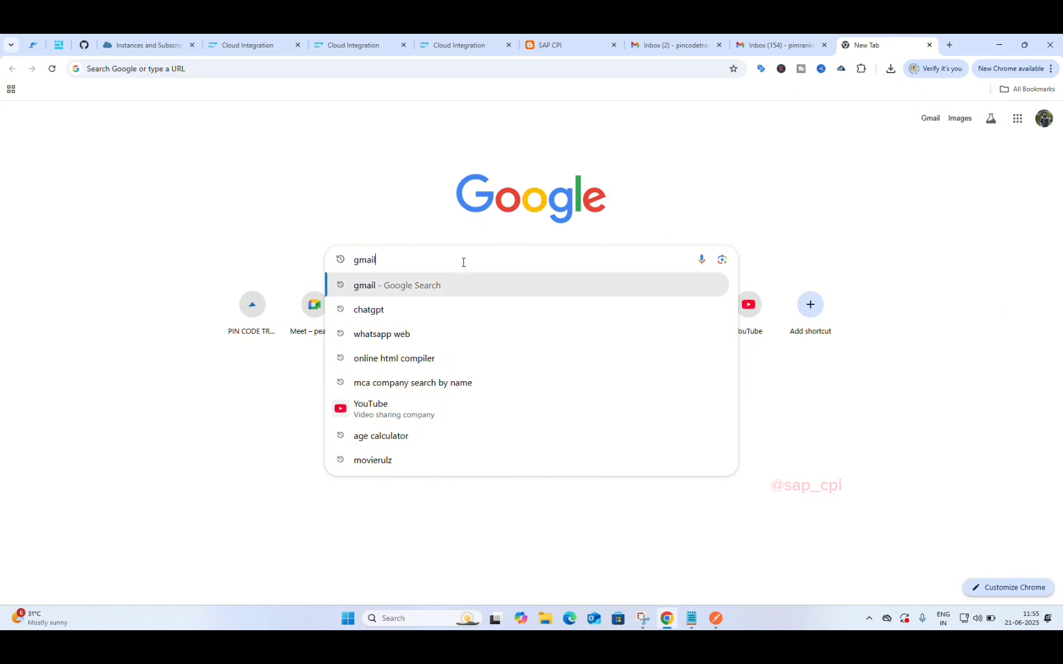
text(s)
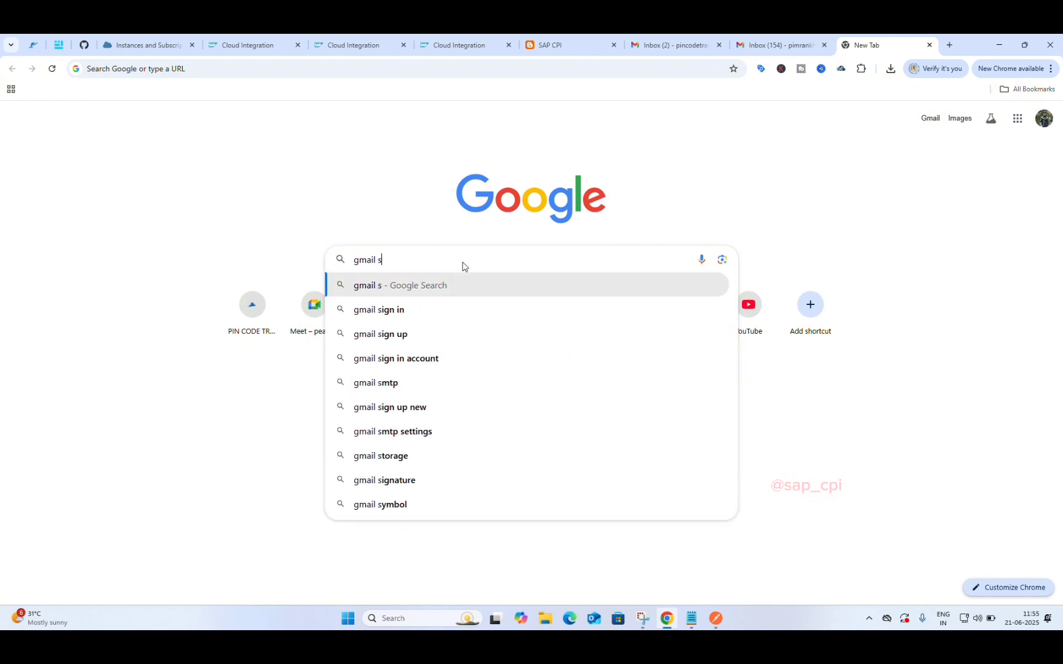
text(erver)
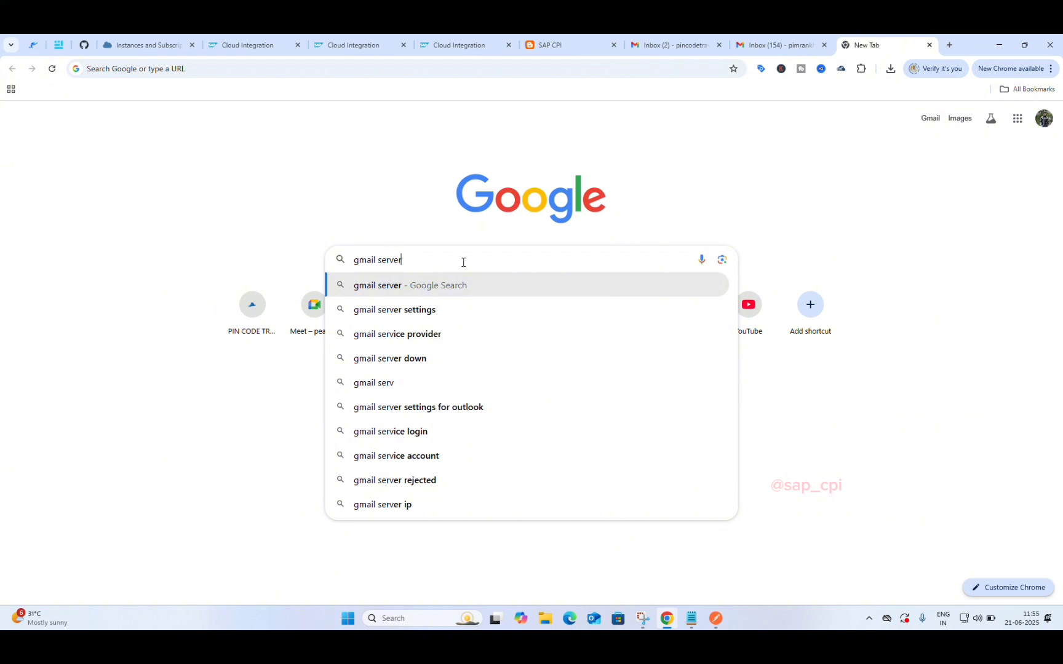
text( p)
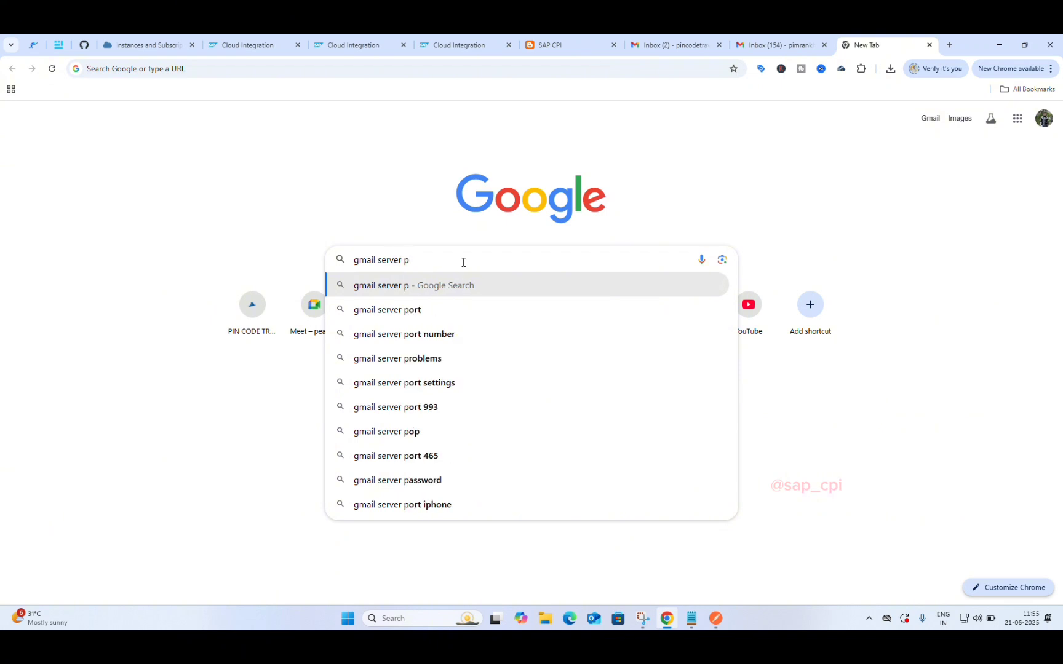
text(or)
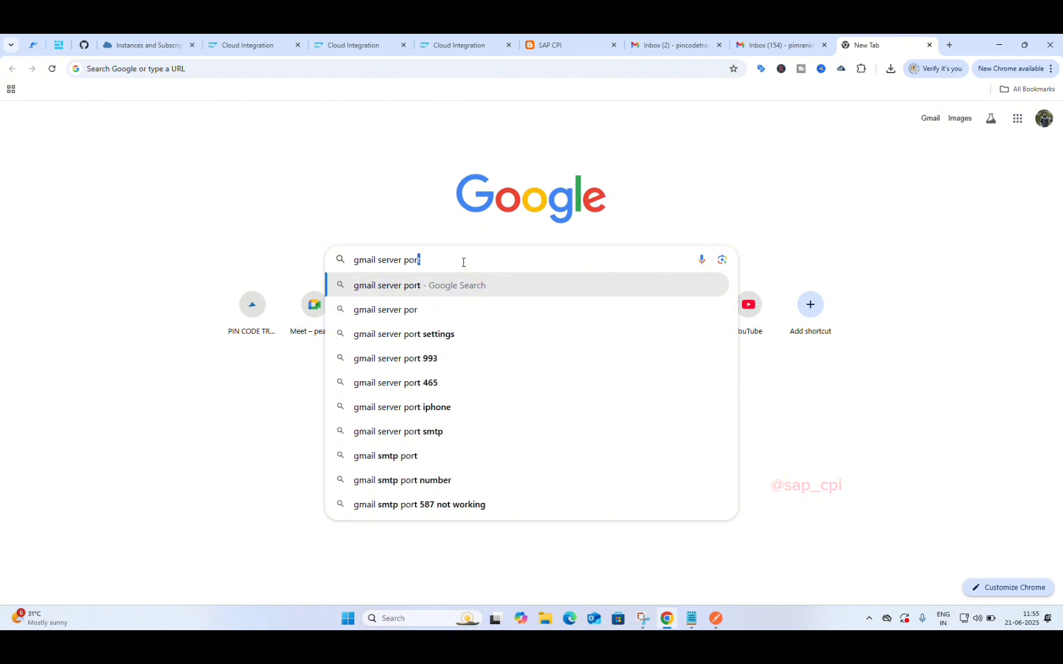
text(t add)
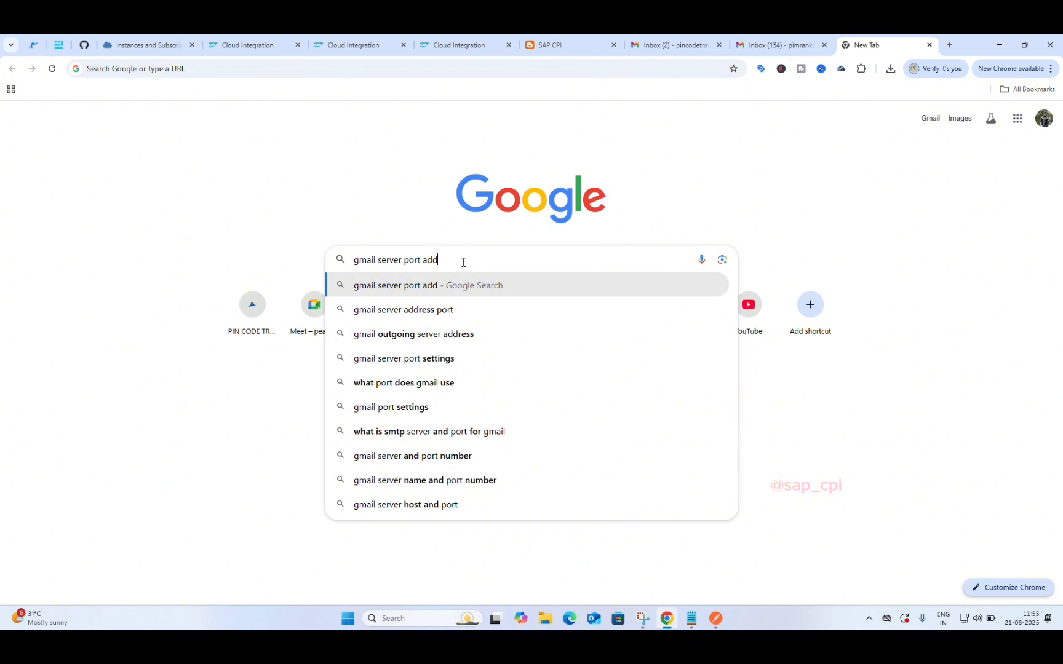
key(Down)
key(Return)
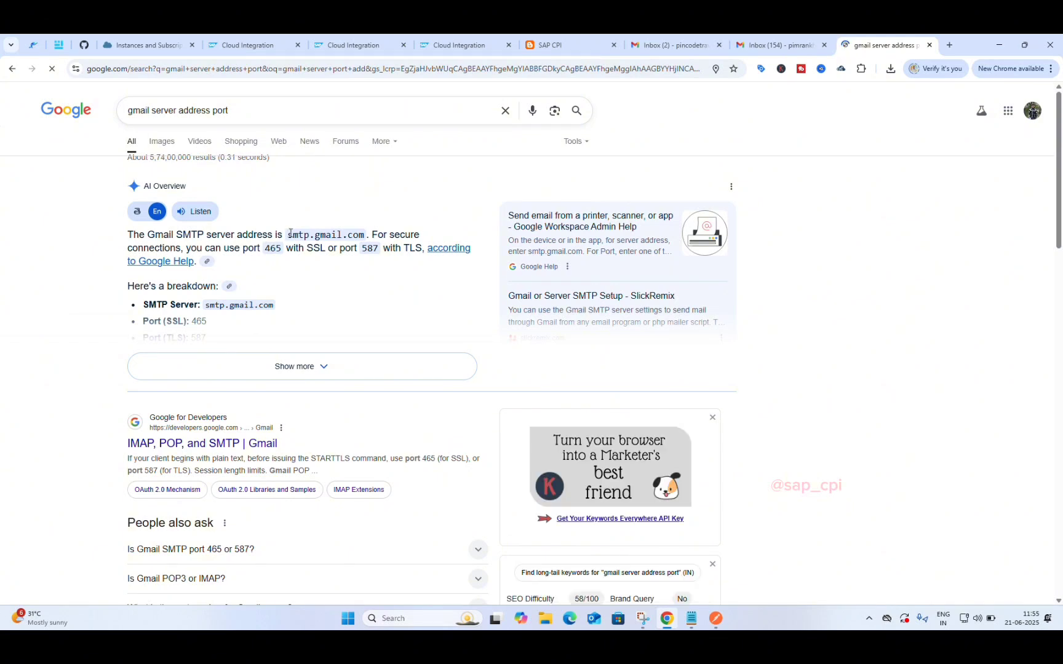
drag(288, 236, 364, 235)
key(ctrl+c)
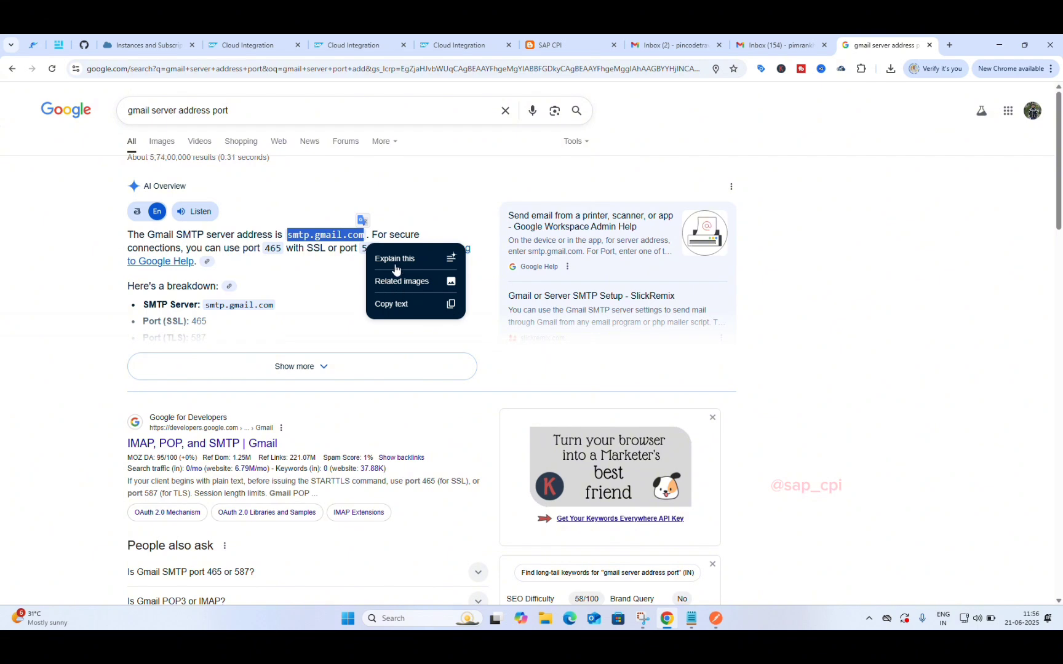
click(254, 36)
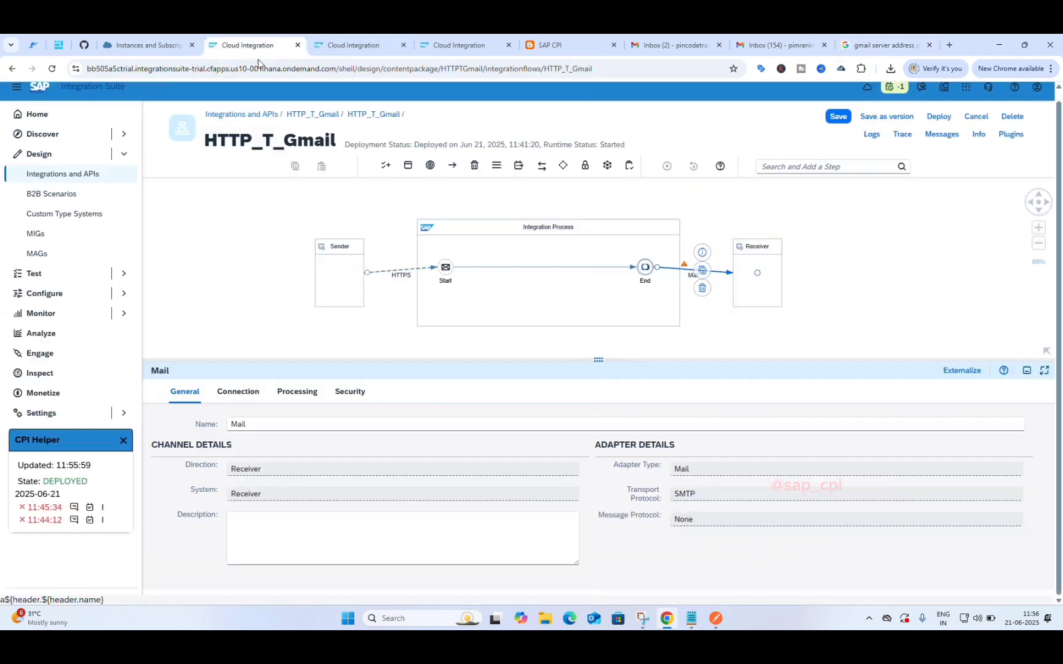
Step: Replace the Mail channel's Connection Address with smtp.gmail.com: using the copied server name
click(241, 391)
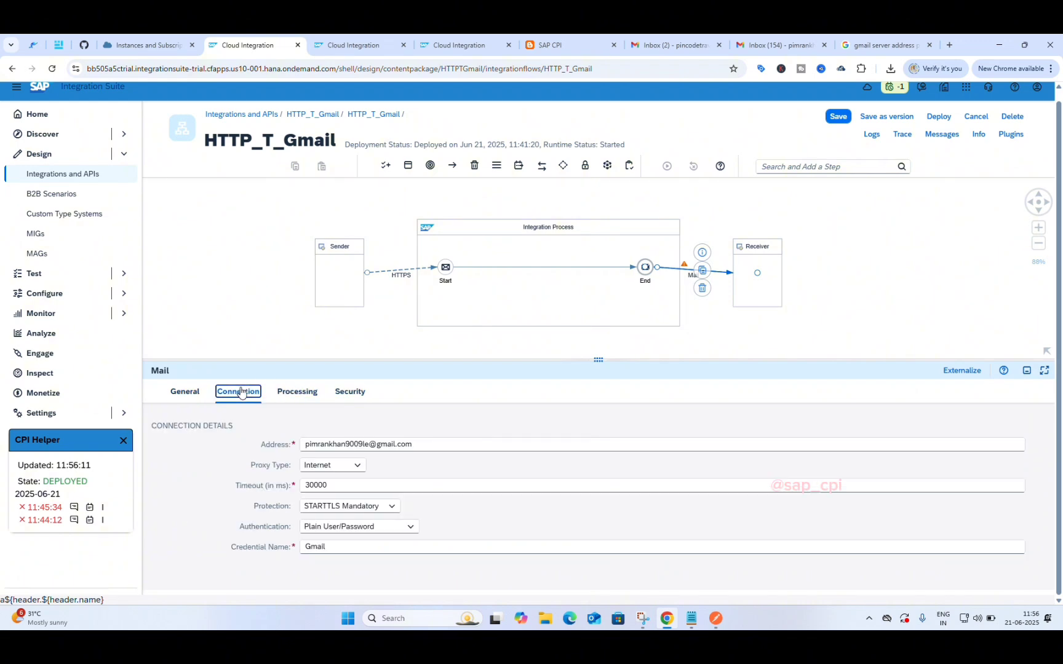
click(429, 445)
key(BackSpace)
key(BackSpace)
key(BackSpace)
key(BackSpace)
key(BackSpace)
key(BackSpace)
key(BackSpace)
key(BackSpace)
key(BackSpace)
key(BackSpace)
key(BackSpace)
key(BackSpace)
key(BackSpace)
key(BackSpace)
key(BackSpace)
key(BackSpace)
key(BackSpace)
key(BackSpace)
key(BackSpace)
key(BackSpace)
key(BackSpace)
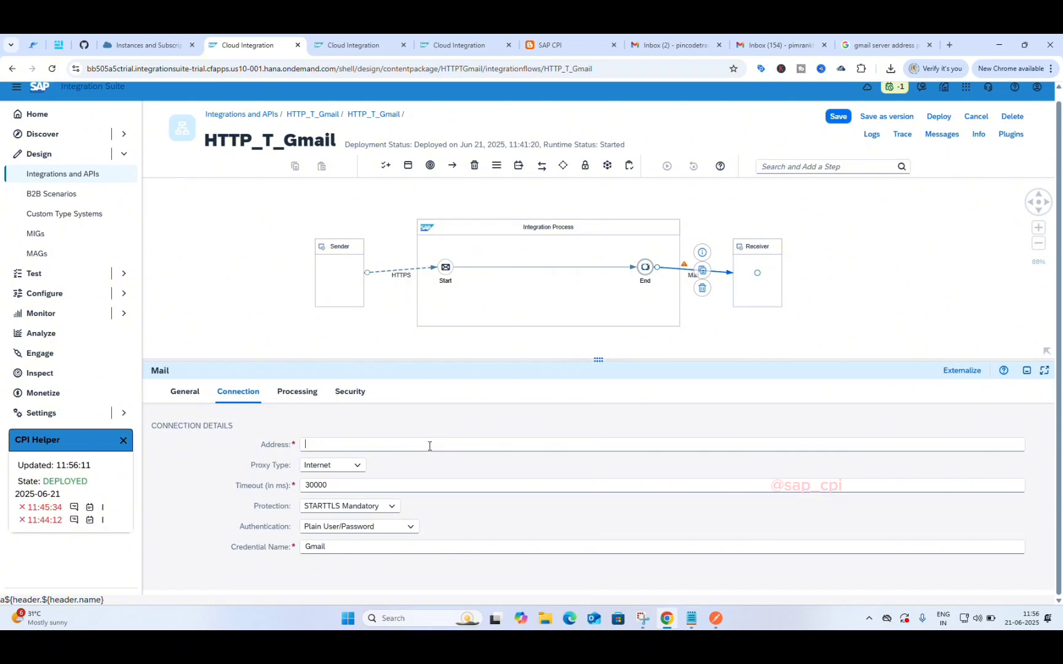
click(429, 446)
key(ctrl+v)
text(:)
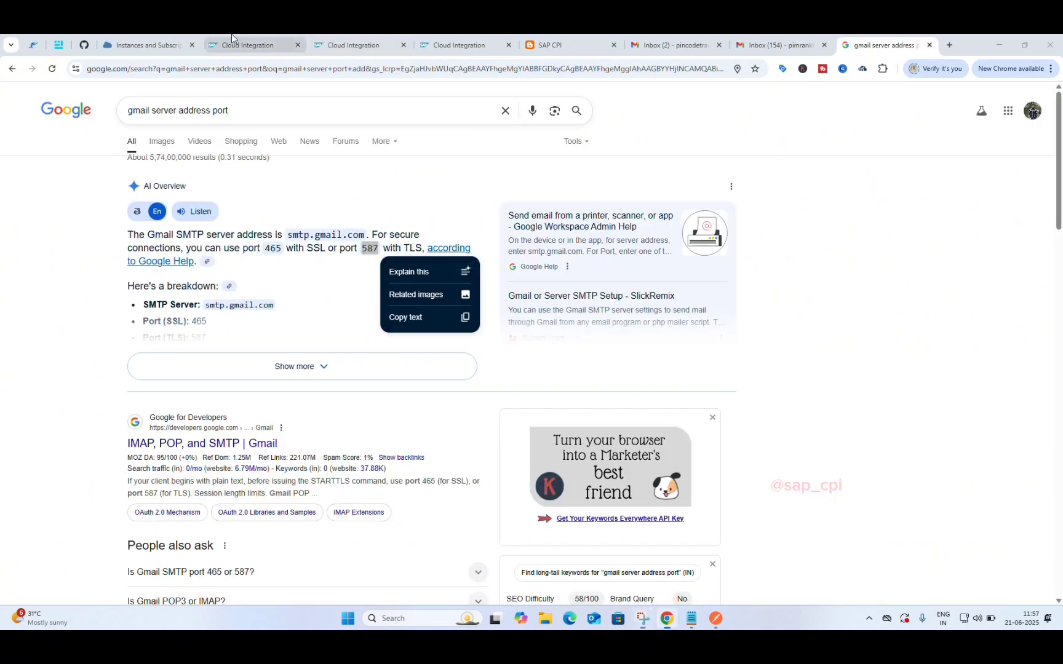
click(234, 38)
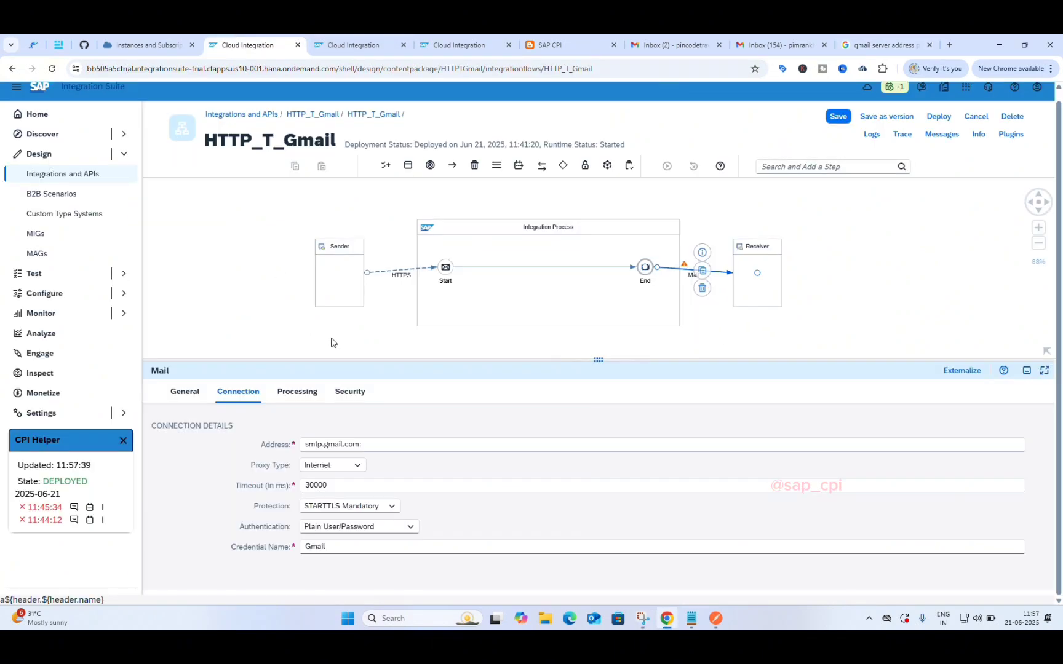
click(391, 444)
click(886, 45)
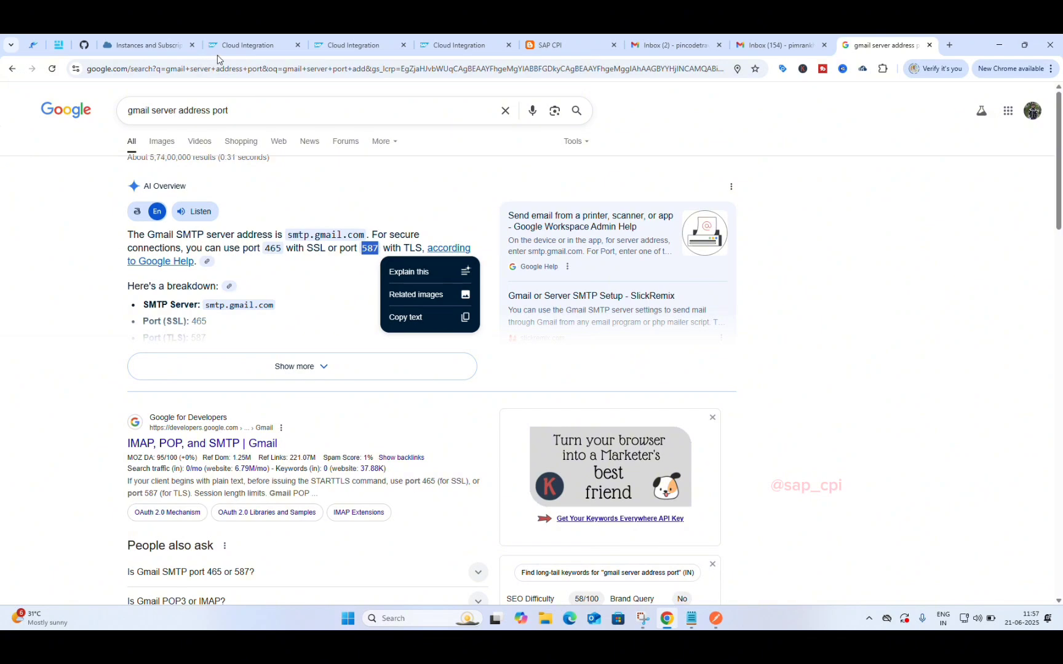
Step: Go back from the Google results to the Cloud Integration tab showing the Mail connection settings
click(247, 38)
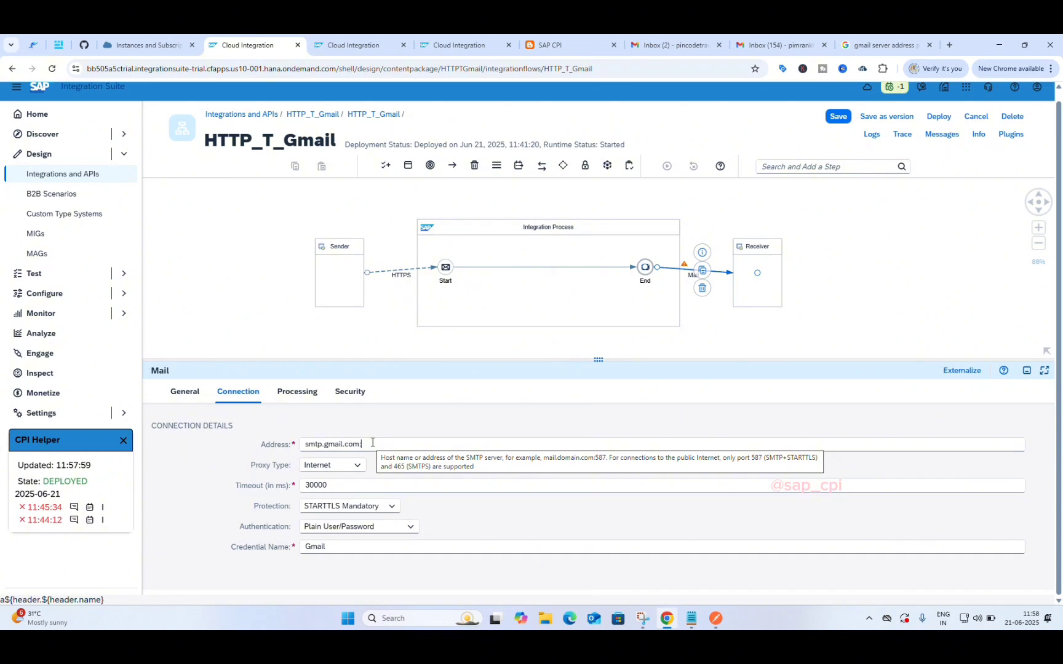
Step: Compare Postman's 500 error with the Mail Address field's supported SMTP port hints
click(715, 618)
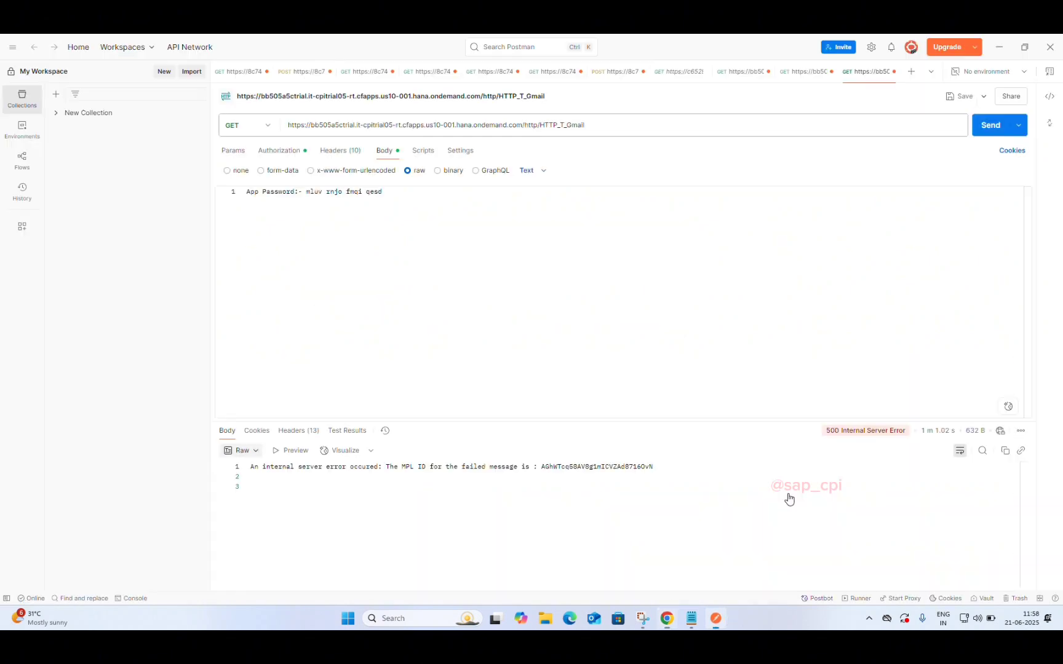
mouse_move(851, 434)
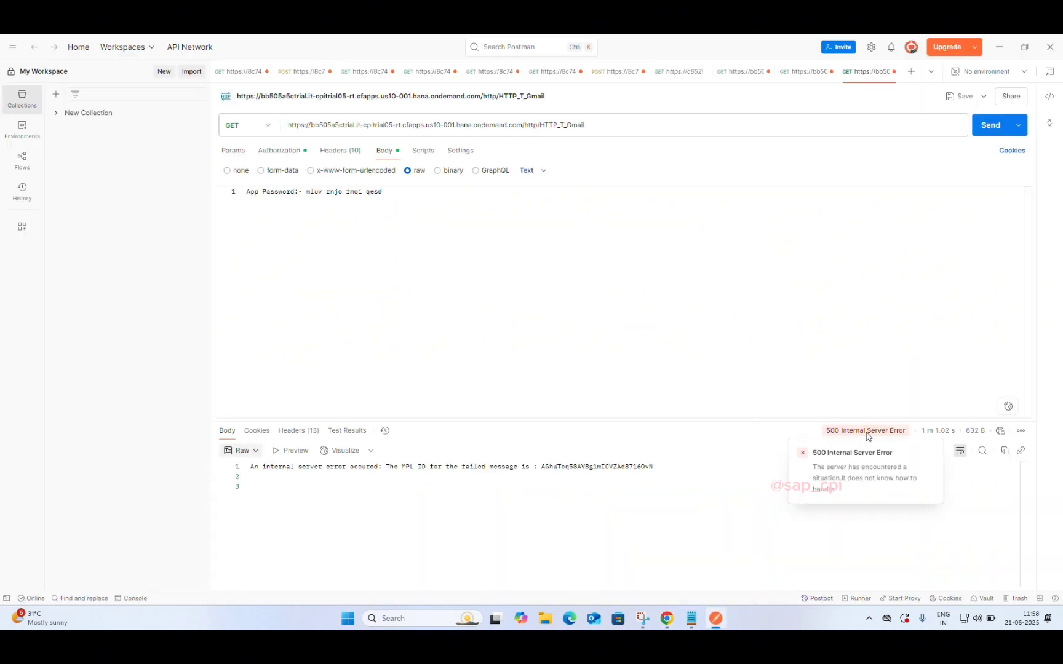
click(995, 41)
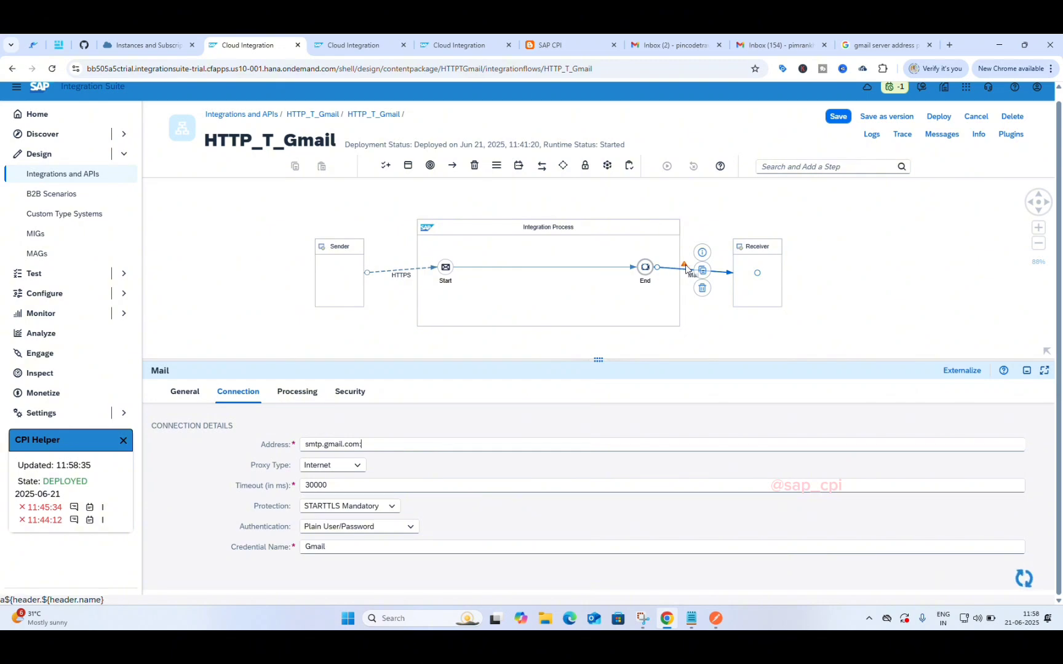
mouse_move(686, 268)
click(717, 625)
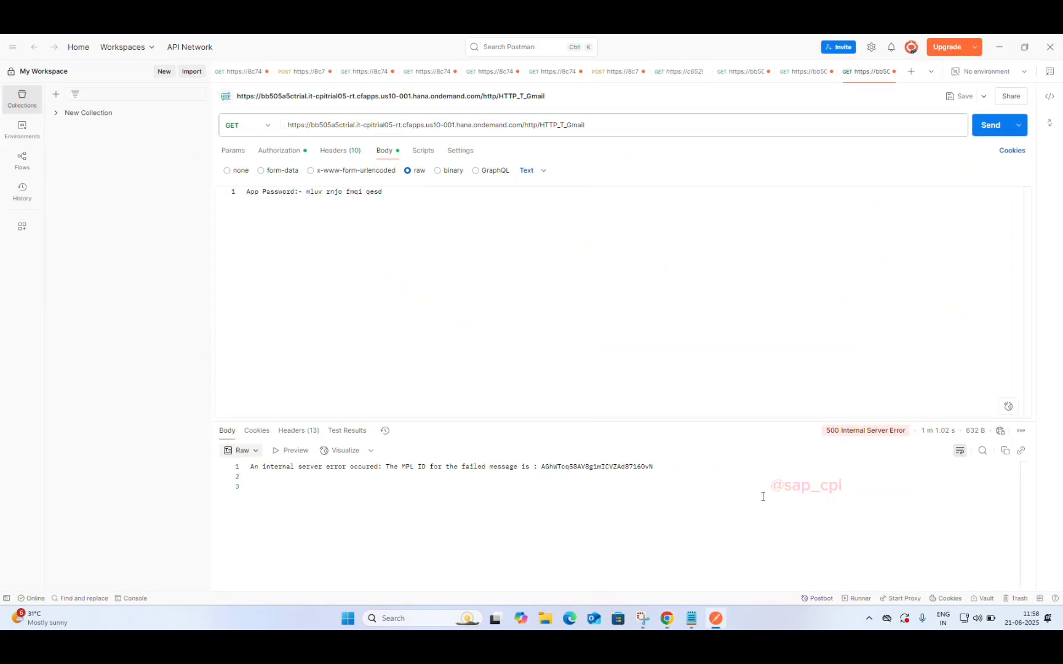
Step: Look up Gmail's SMTP port in the expanded AI Overview of the search results
click(715, 618)
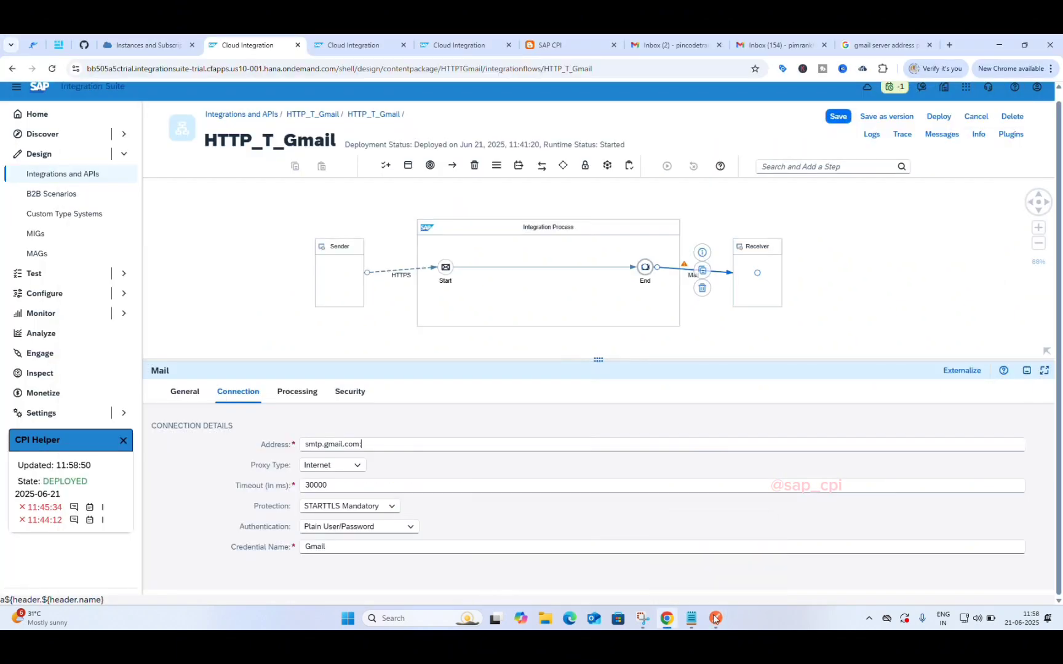
click(380, 443)
mouse_move(685, 269)
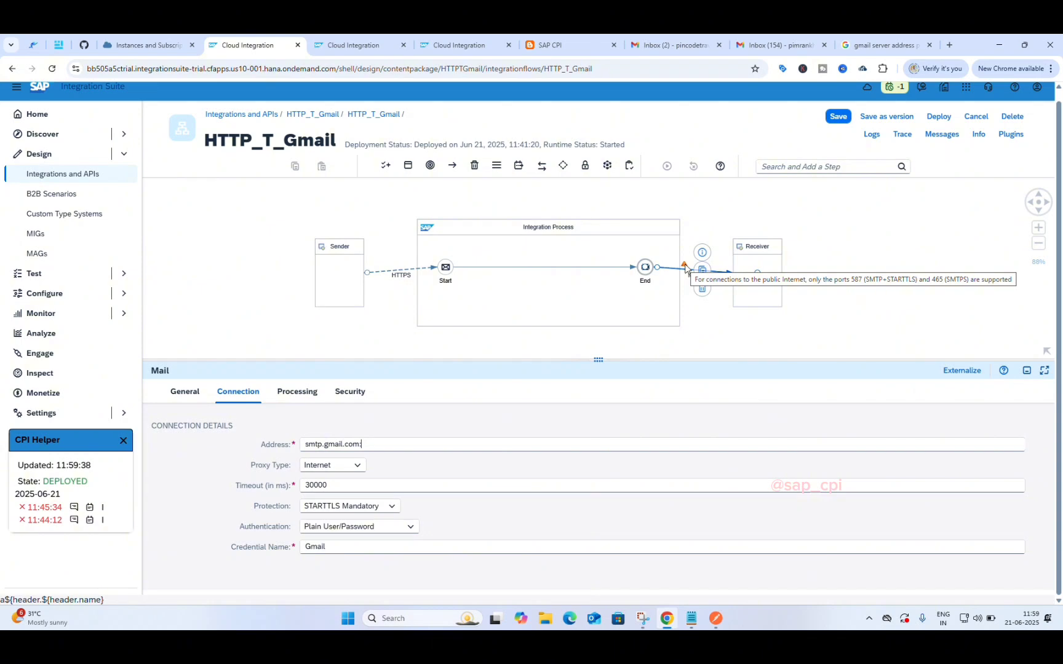
click(851, 43)
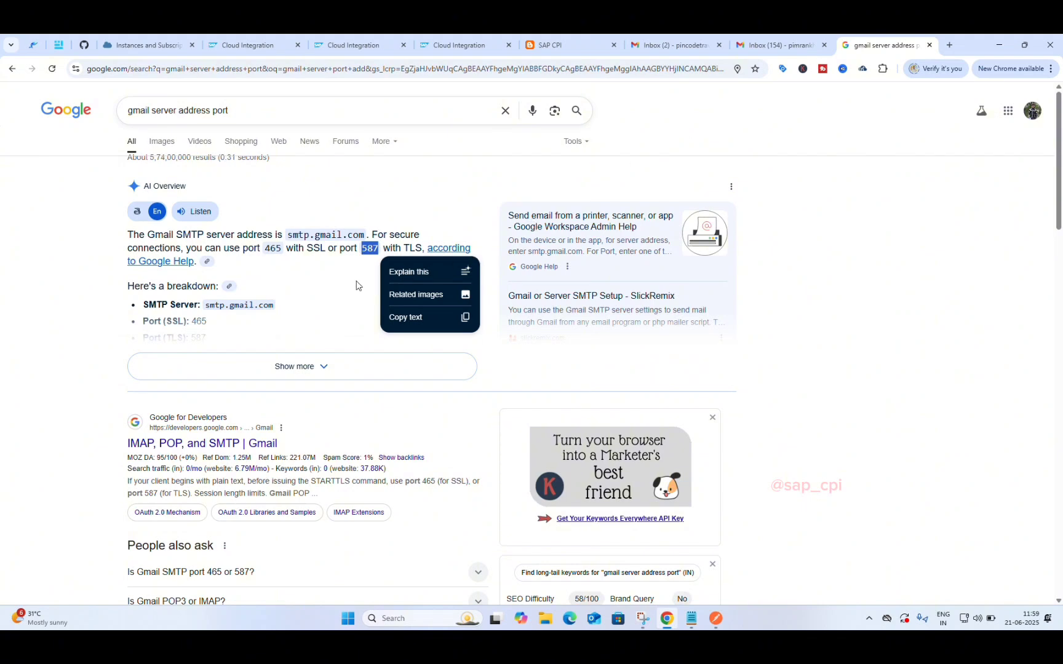
scroll(327, 292, down, 1)
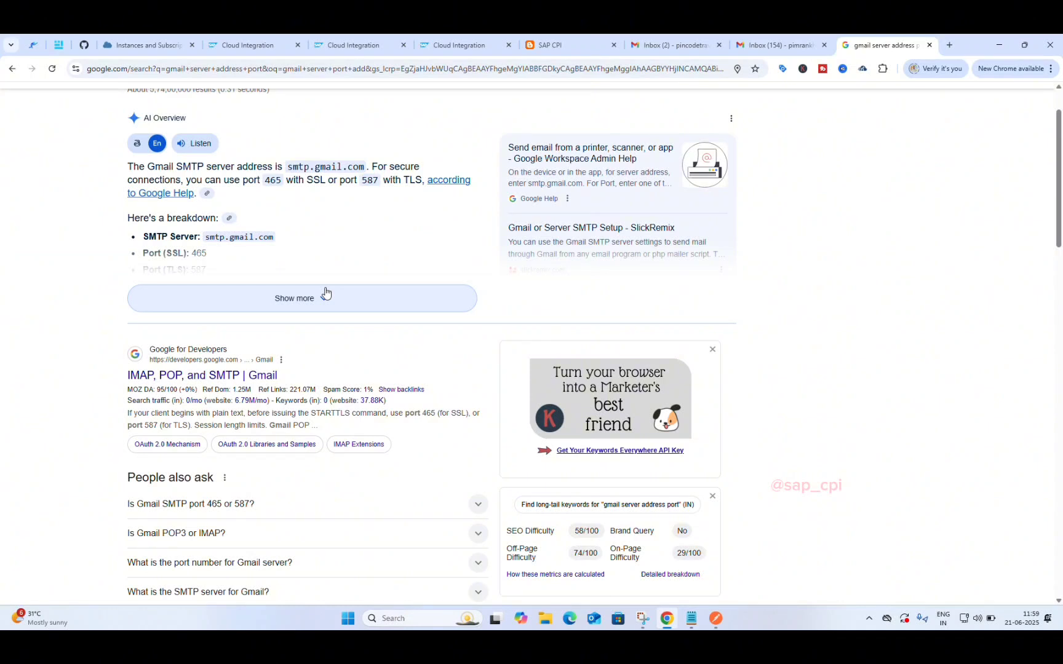
click(326, 293)
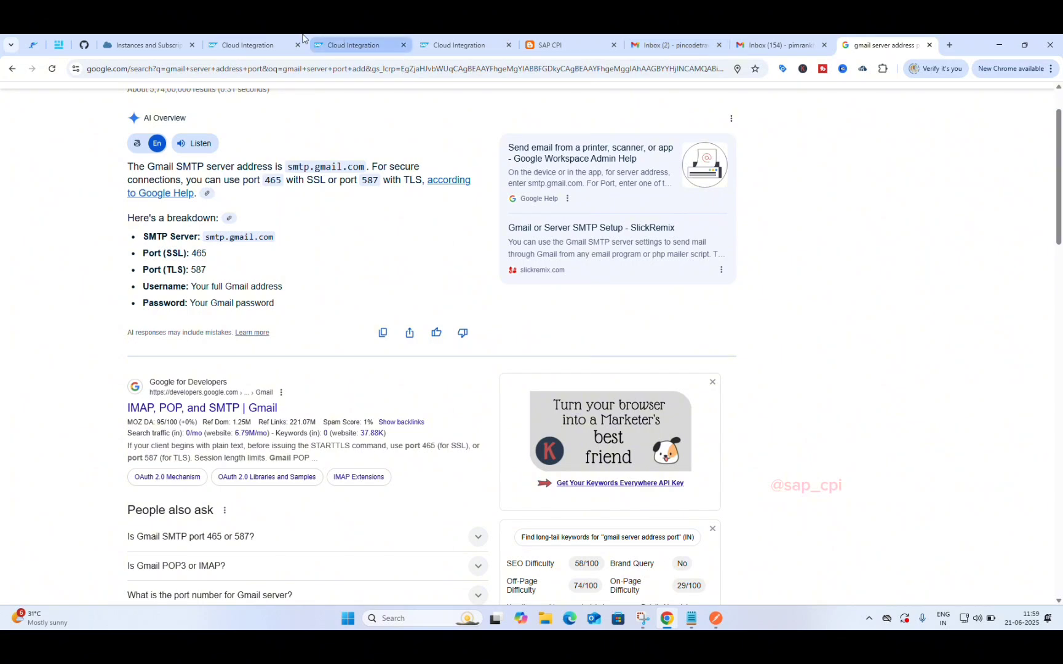
click(255, 38)
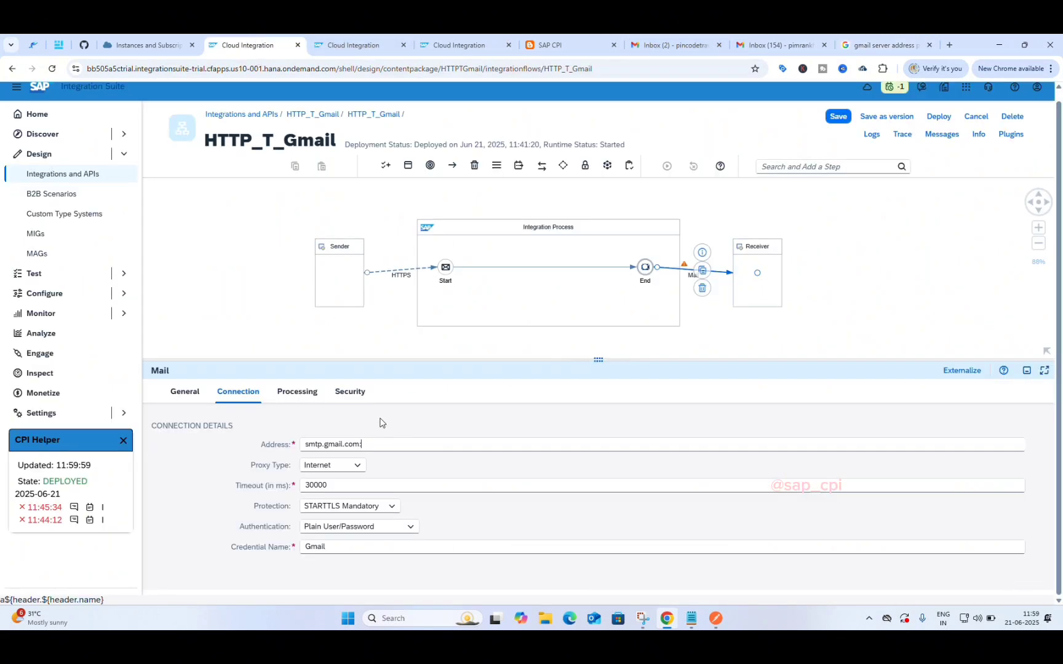
Step: Change the Mail Address to smtp.gmail.com:587, checking the port against the search results
click(375, 444)
key(BackSpace)
text(:587)
click(866, 45)
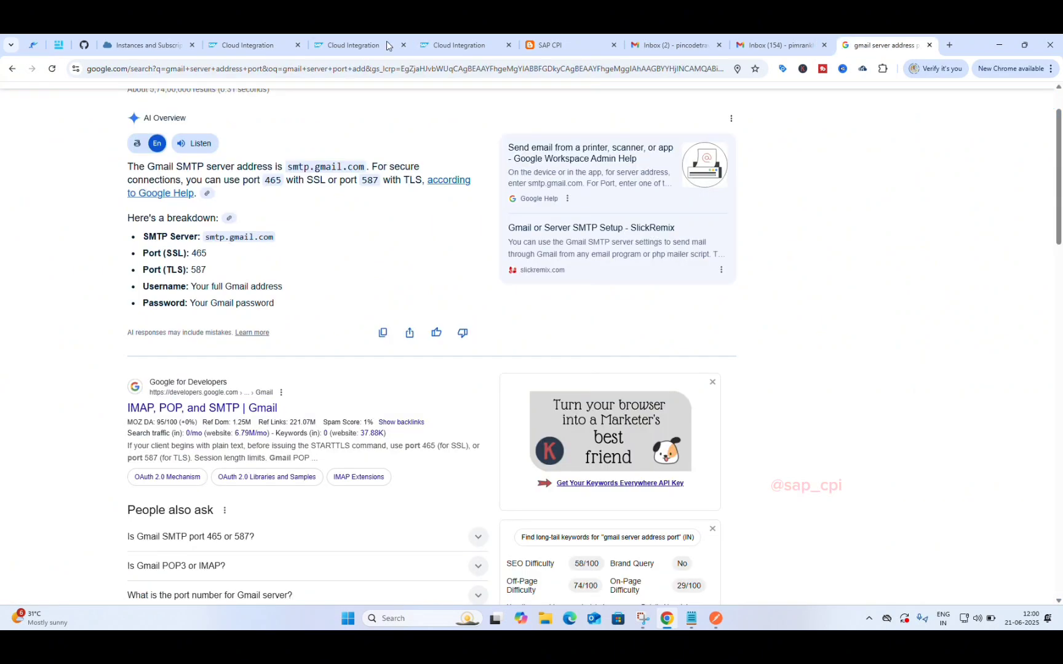
click(252, 44)
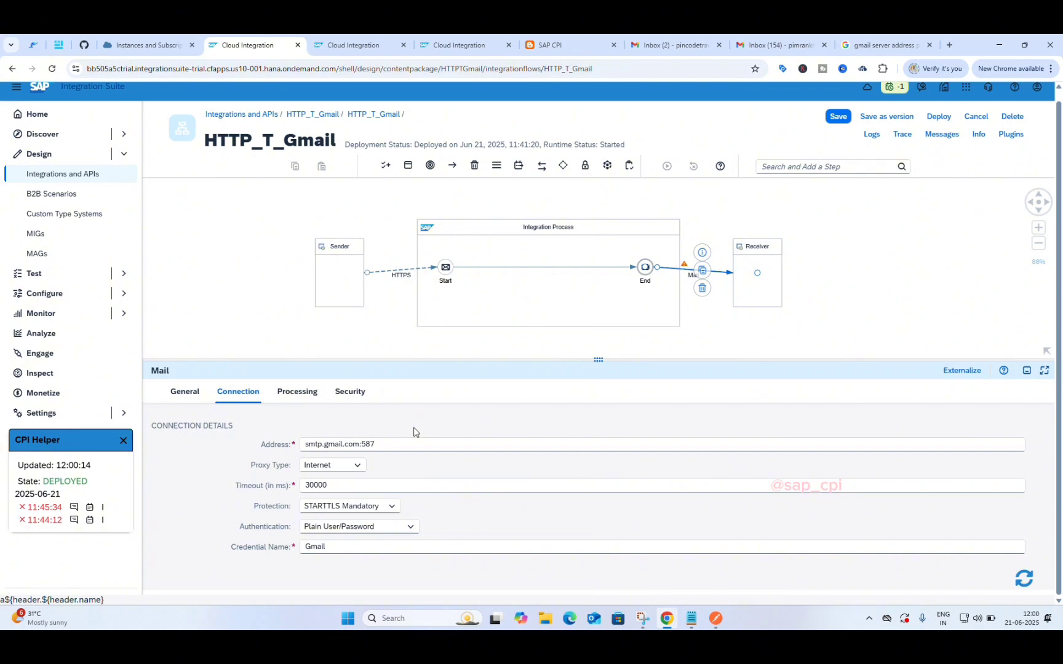
Step: Save HTTP_T_Gmail and deploy it to the Cloud Integration runtime, dismissing the deployment notice
click(838, 118)
click(927, 117)
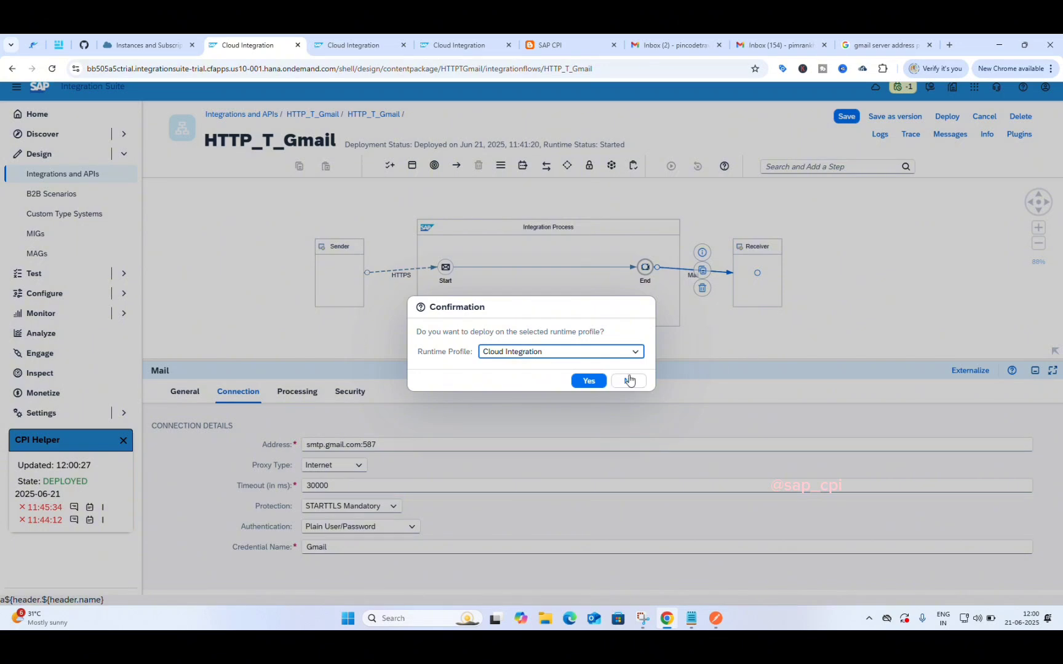
click(588, 381)
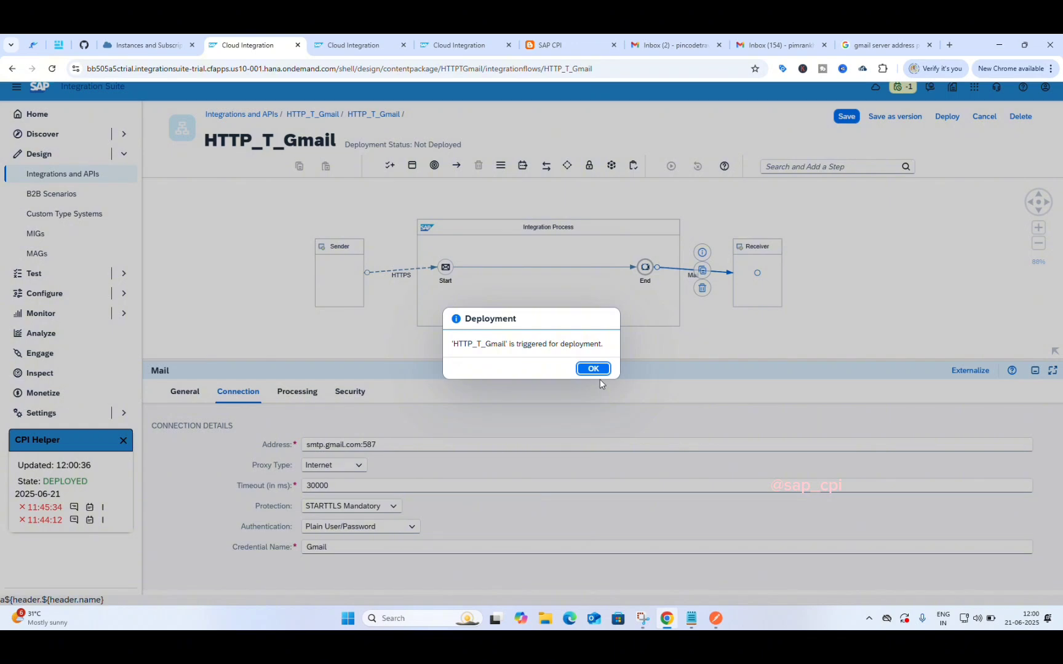
click(594, 370)
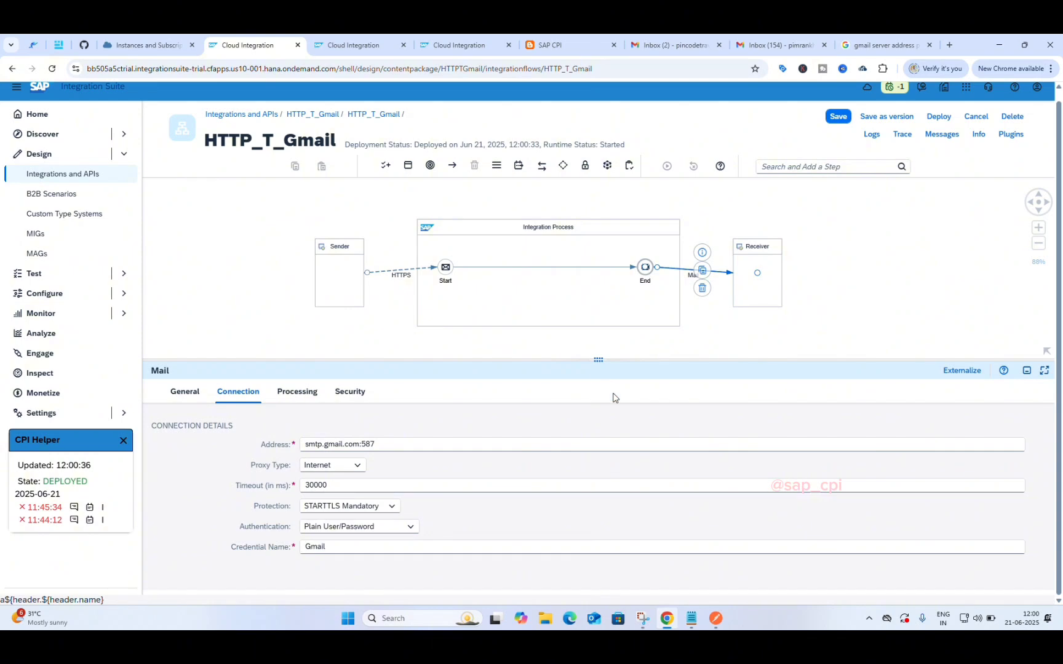
mouse_move(723, 624)
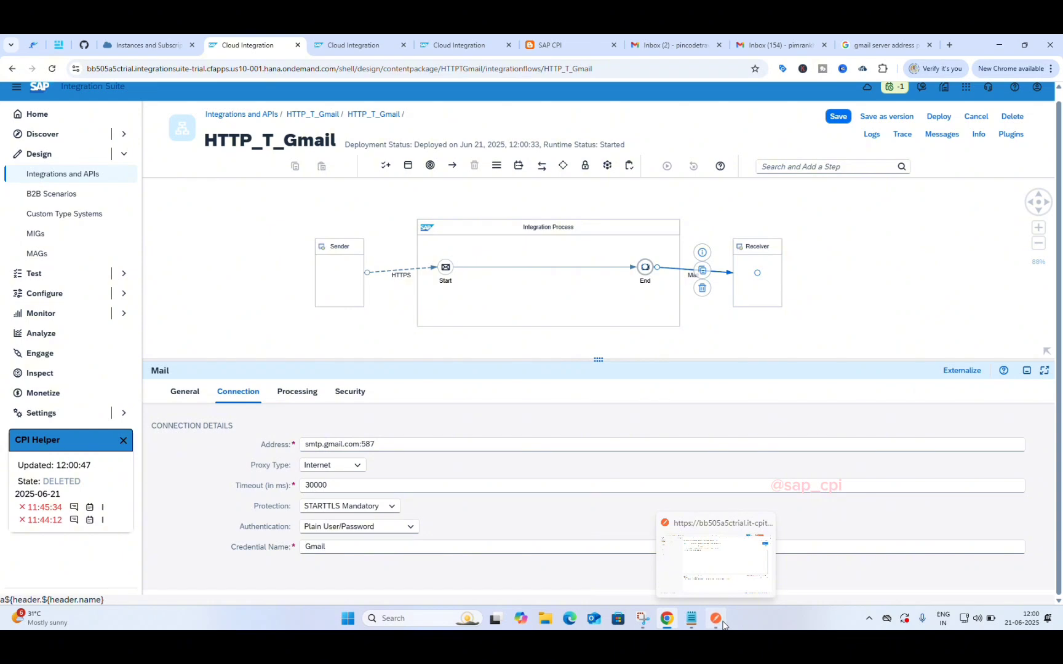
Step: Review the request's Basic Auth, headers and Text body, then resend it to get 200 OK
click(722, 624)
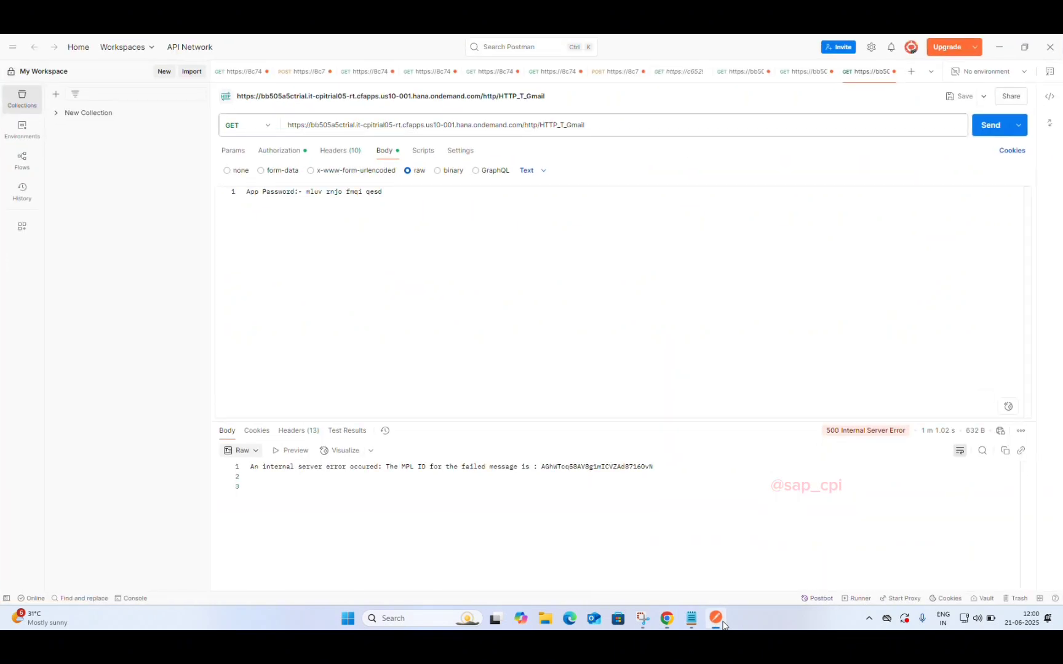
click(285, 161)
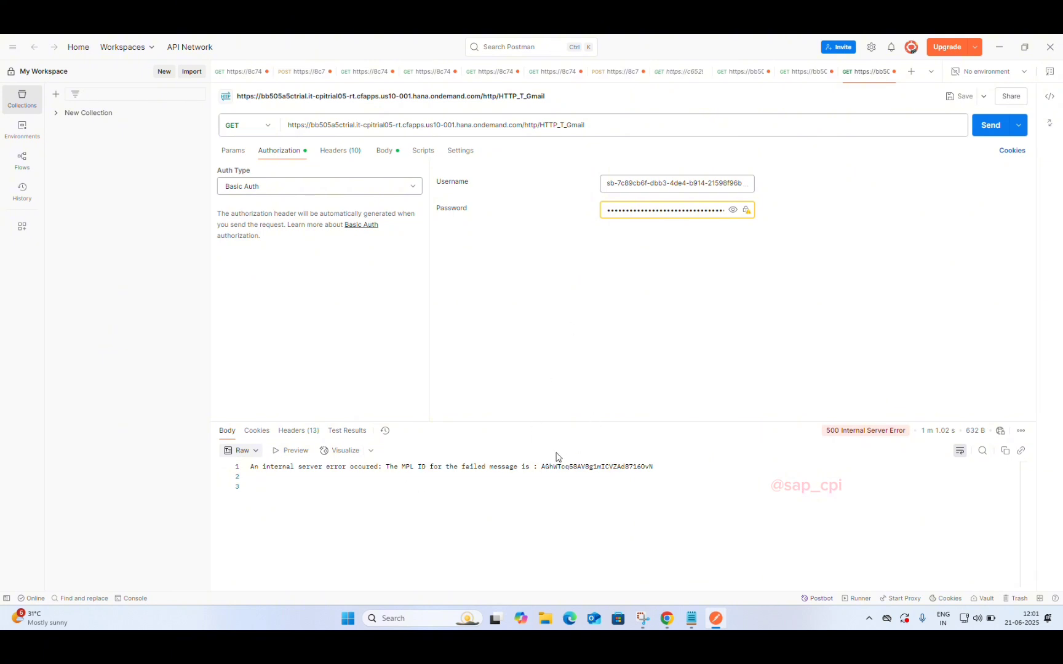
click(340, 153)
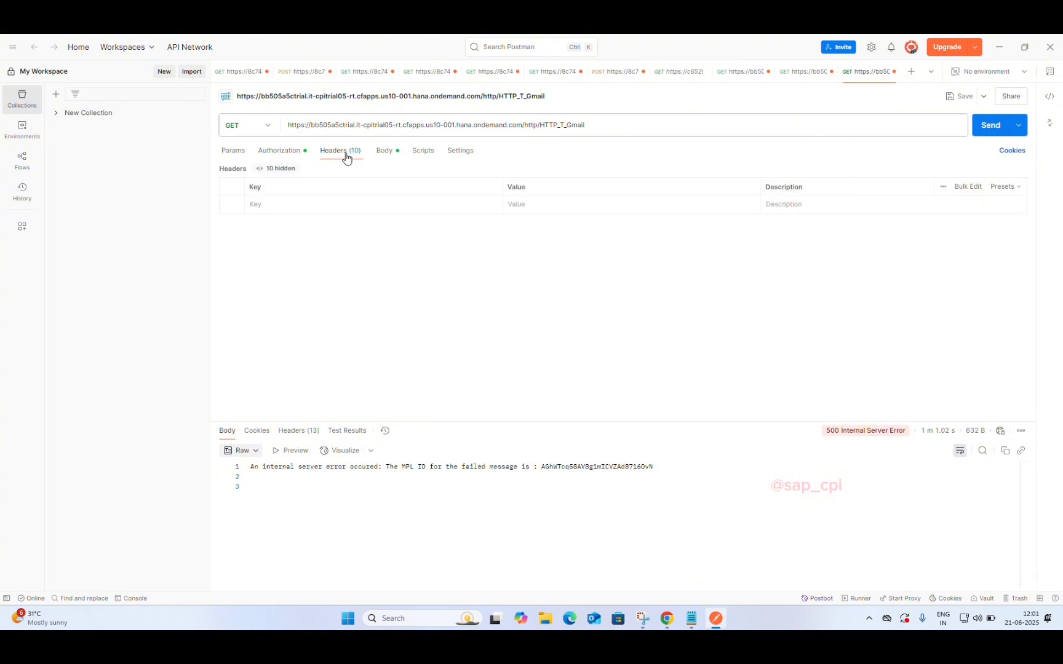
click(293, 151)
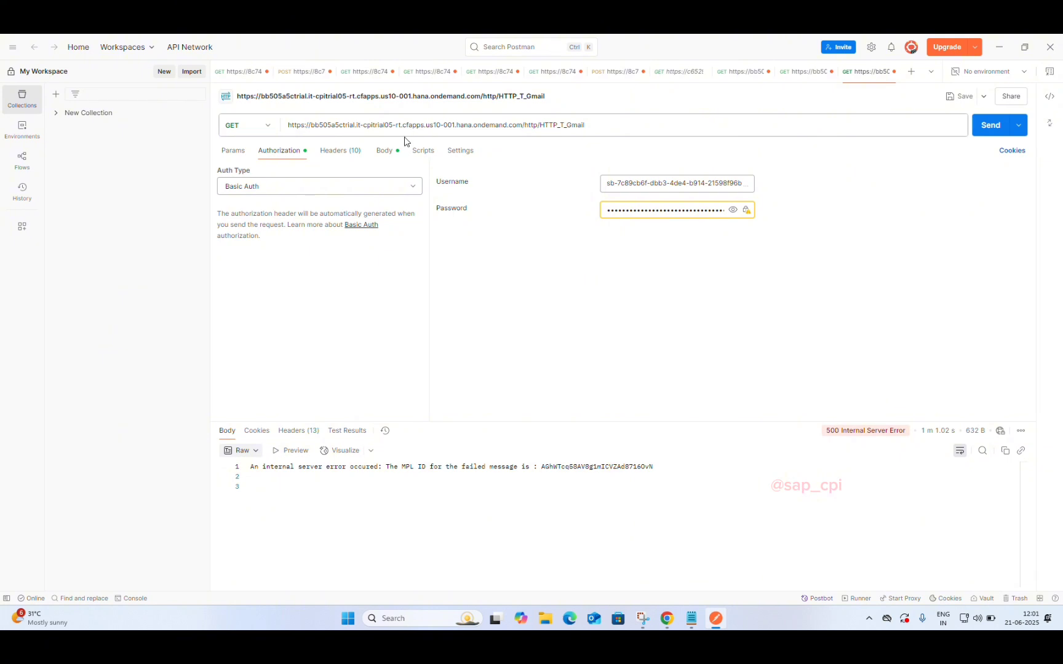
click(385, 151)
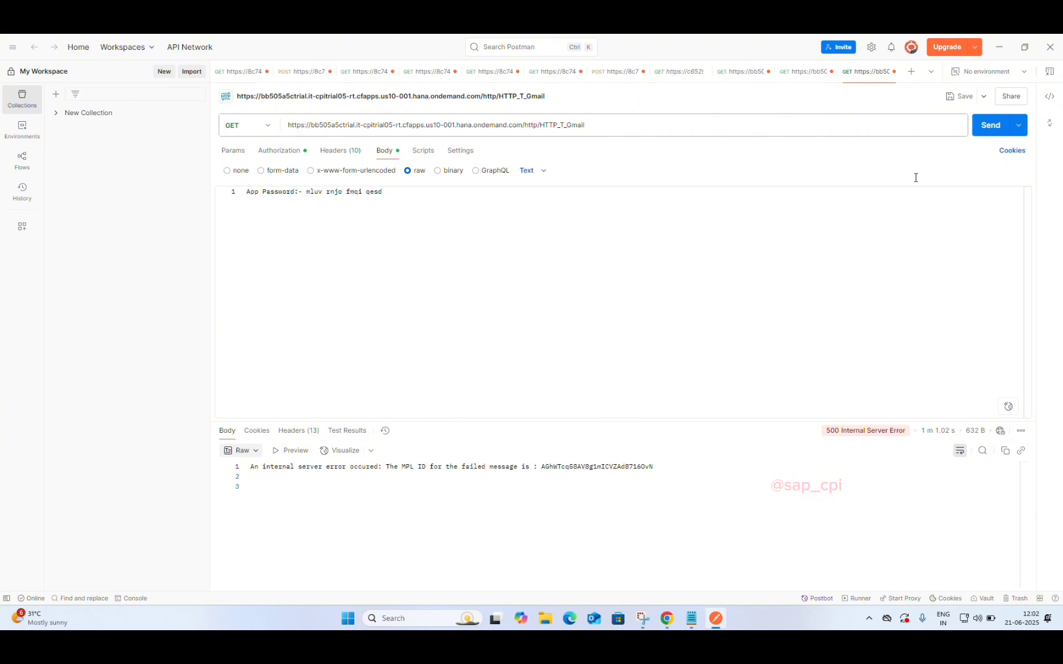
click(991, 132)
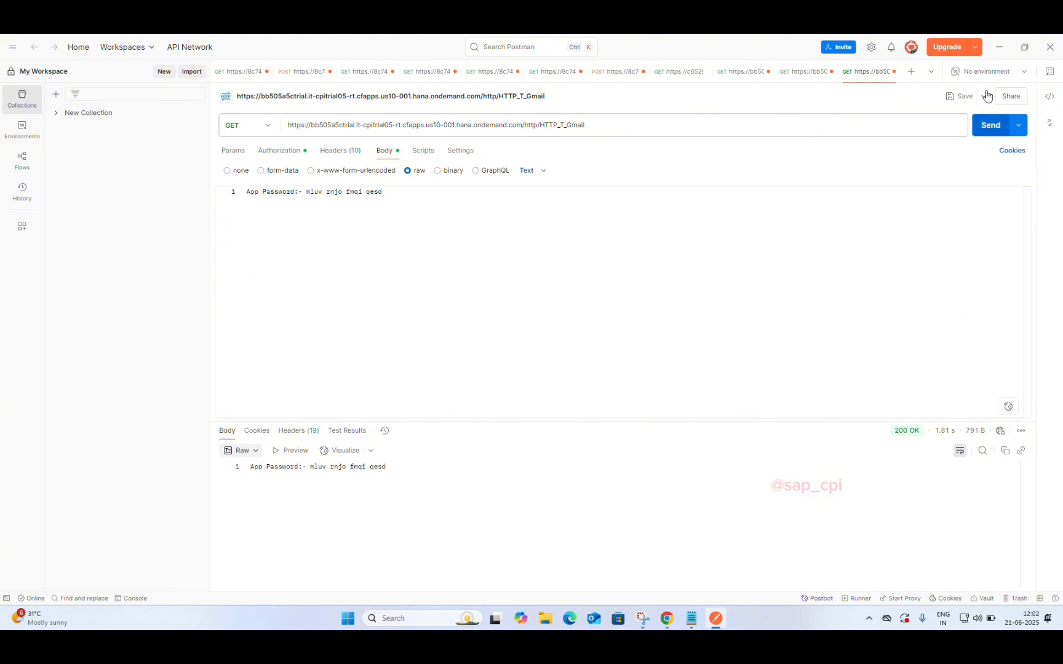
Step: Switch to the Gmail inbox and open the newly arrived App Password email
click(996, 51)
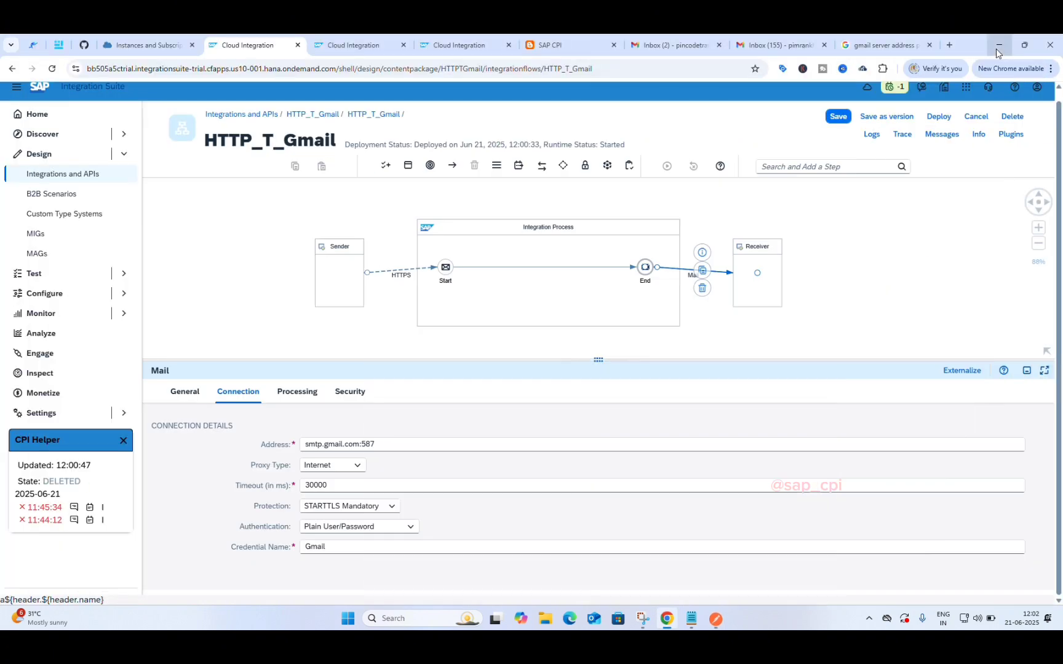
click(870, 47)
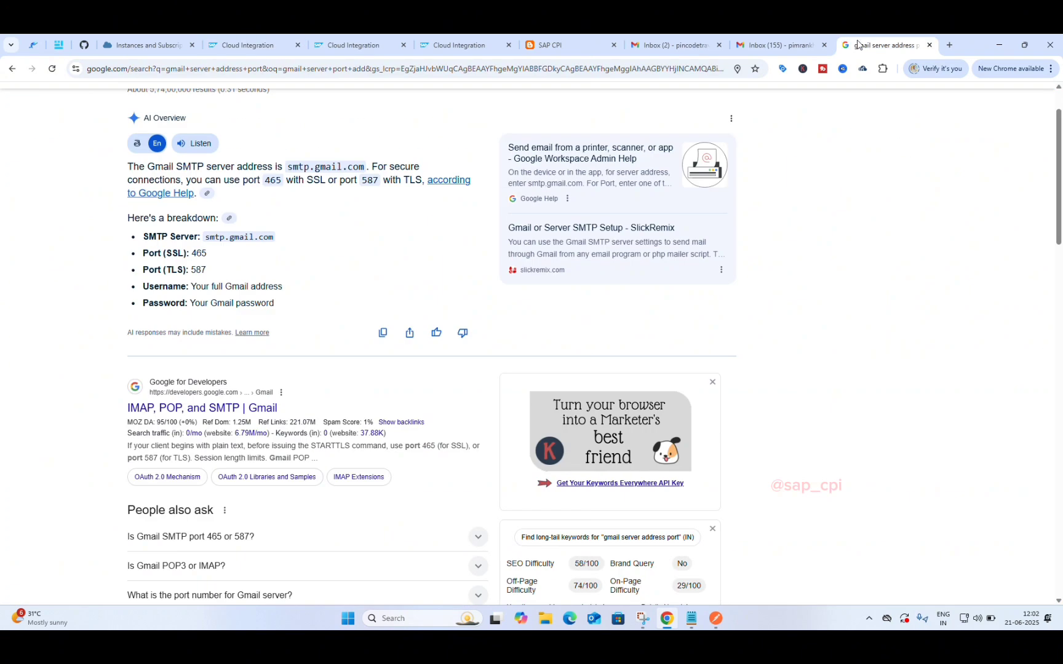
click(780, 38)
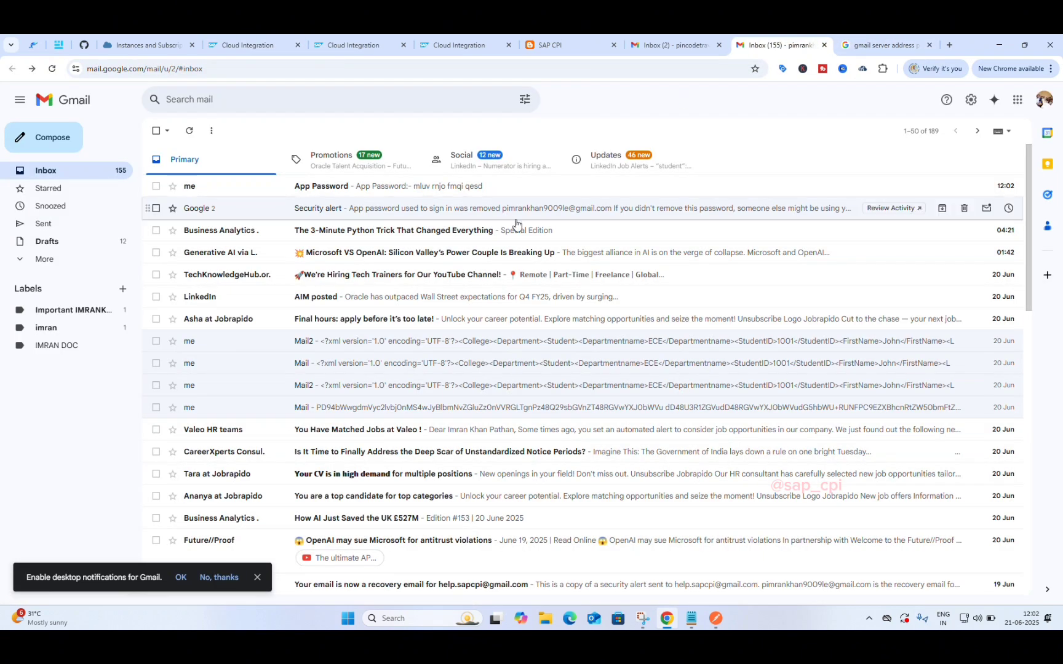
click(200, 194)
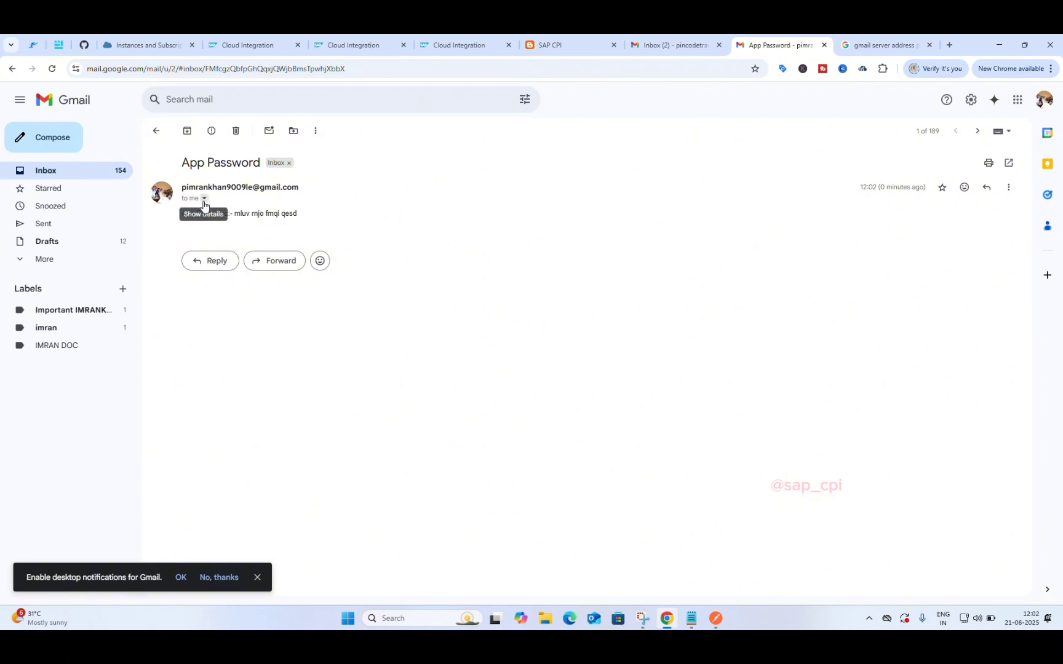
Step: Inspect the App Password email's sender and recipient details
click(204, 199)
click(469, 232)
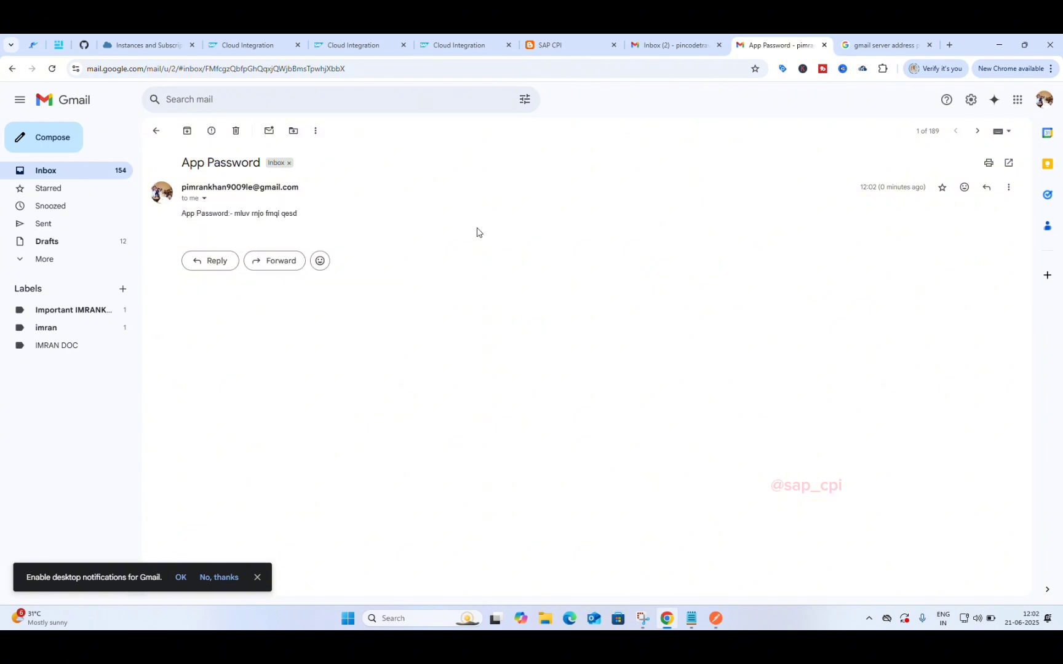
double_click(271, 213)
click(228, 214)
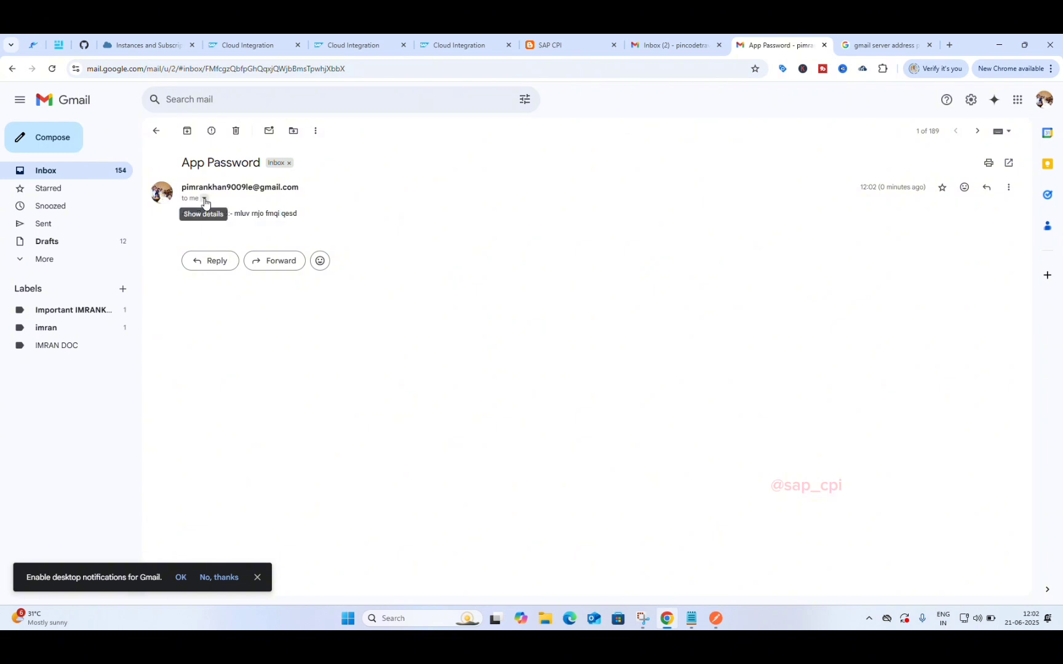
click(204, 199)
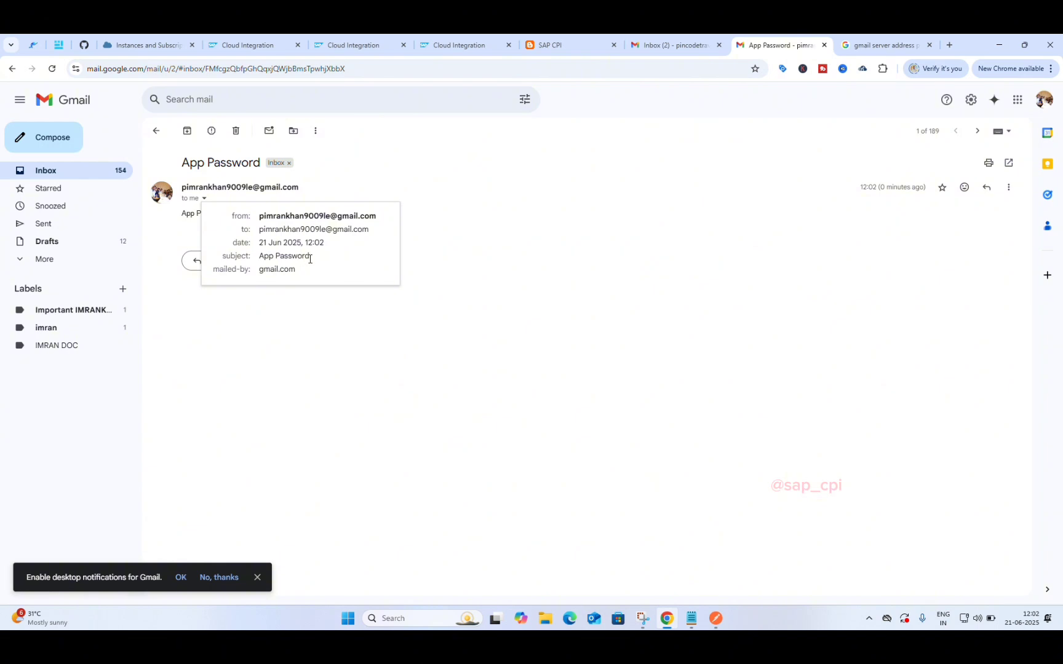
click(336, 306)
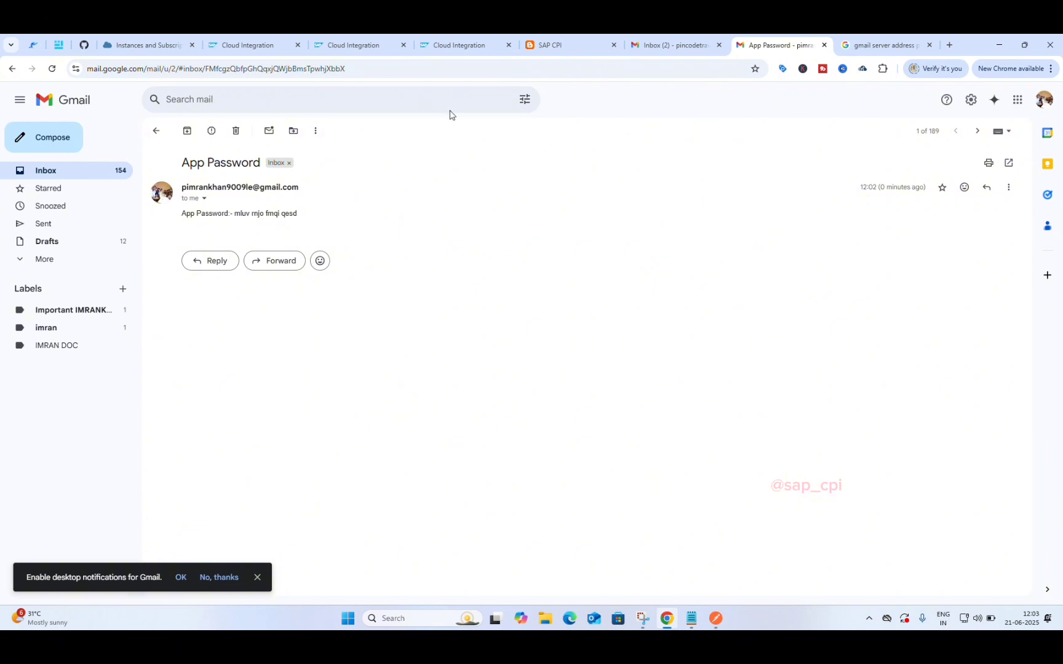
click(608, 49)
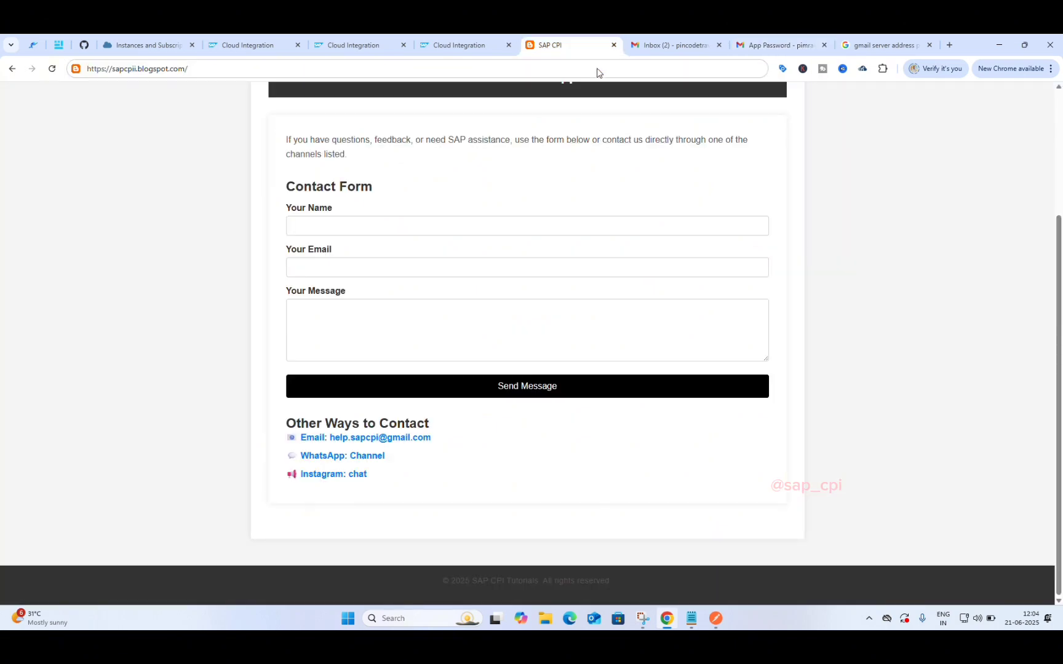
scroll(557, 144, up, 3)
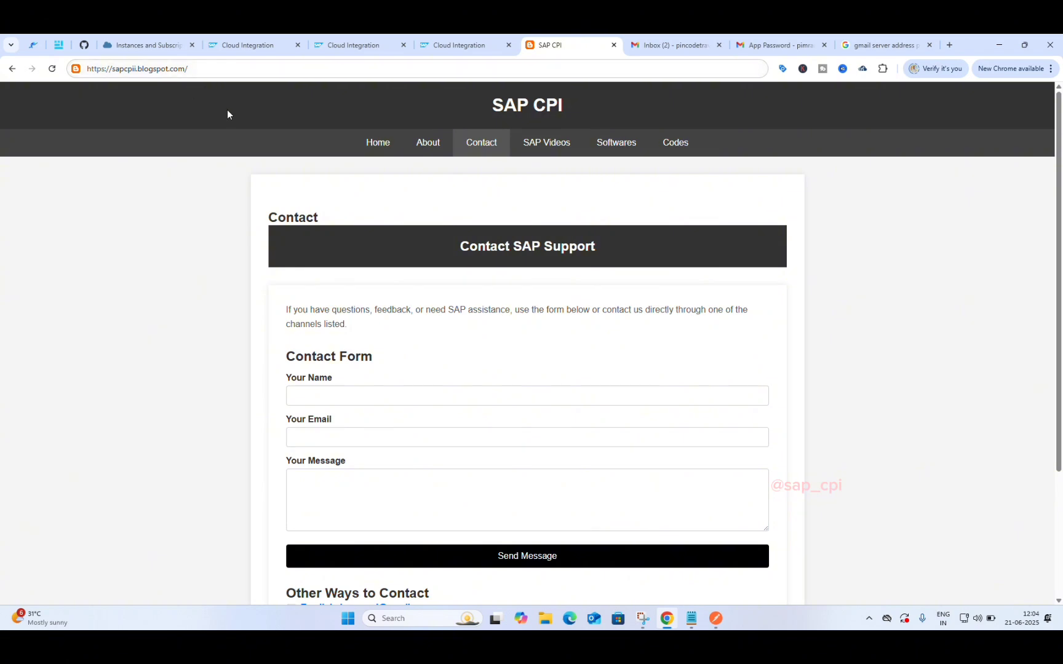
scroll(327, 207, down, 3)
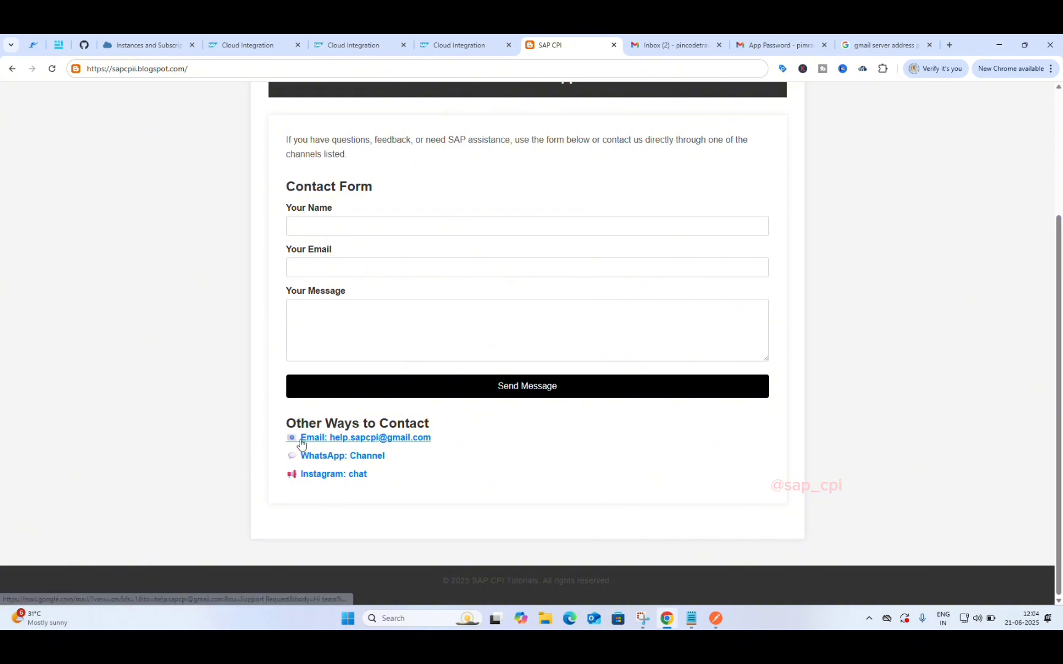